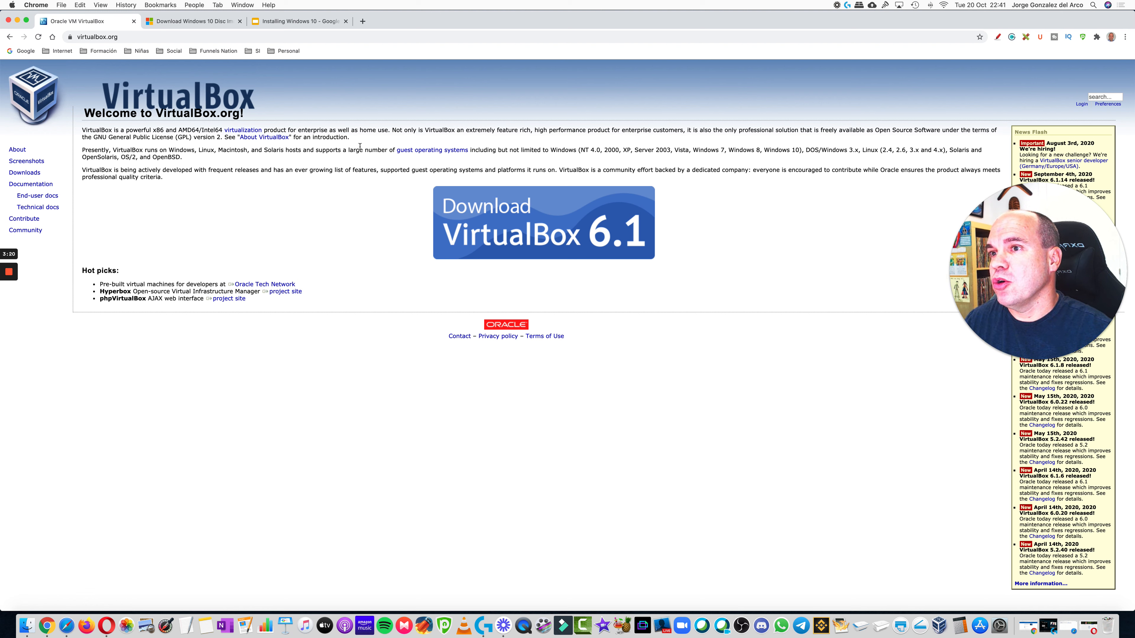
- Open the VirtualBox downloads page and try to download the 6.1.16 package for OS X hosts
click(537, 229)
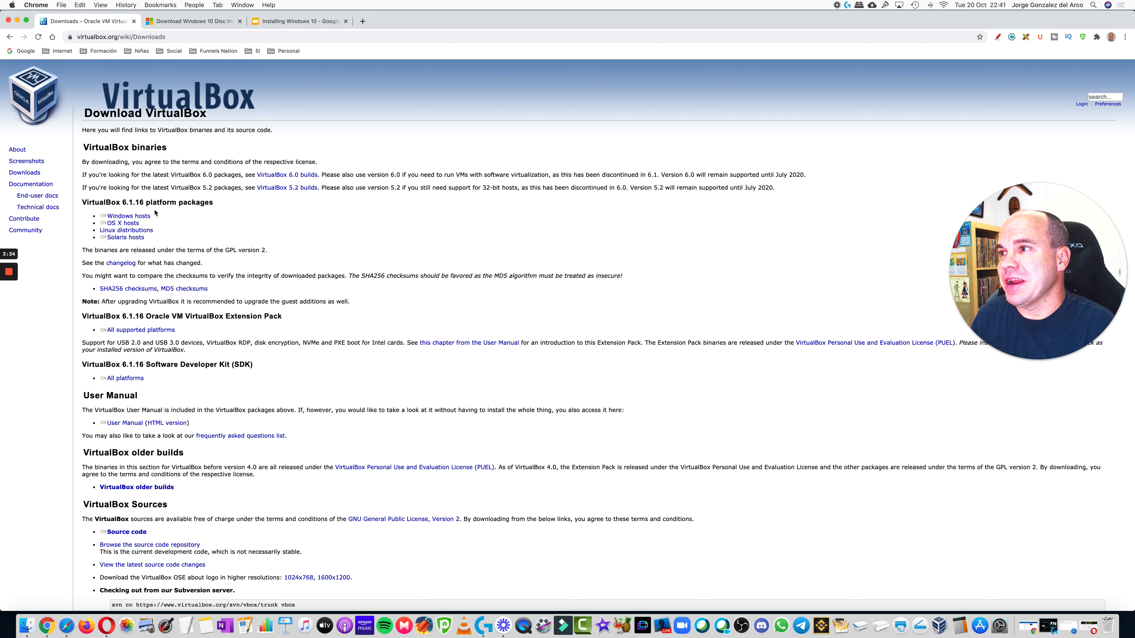
click(127, 224)
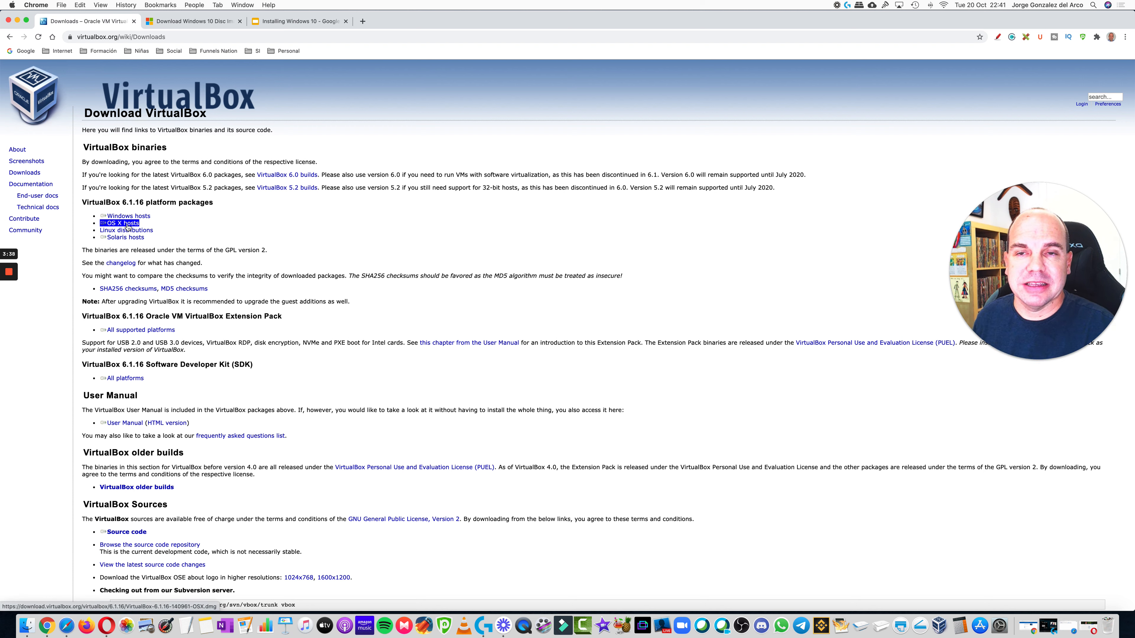
click(141, 219)
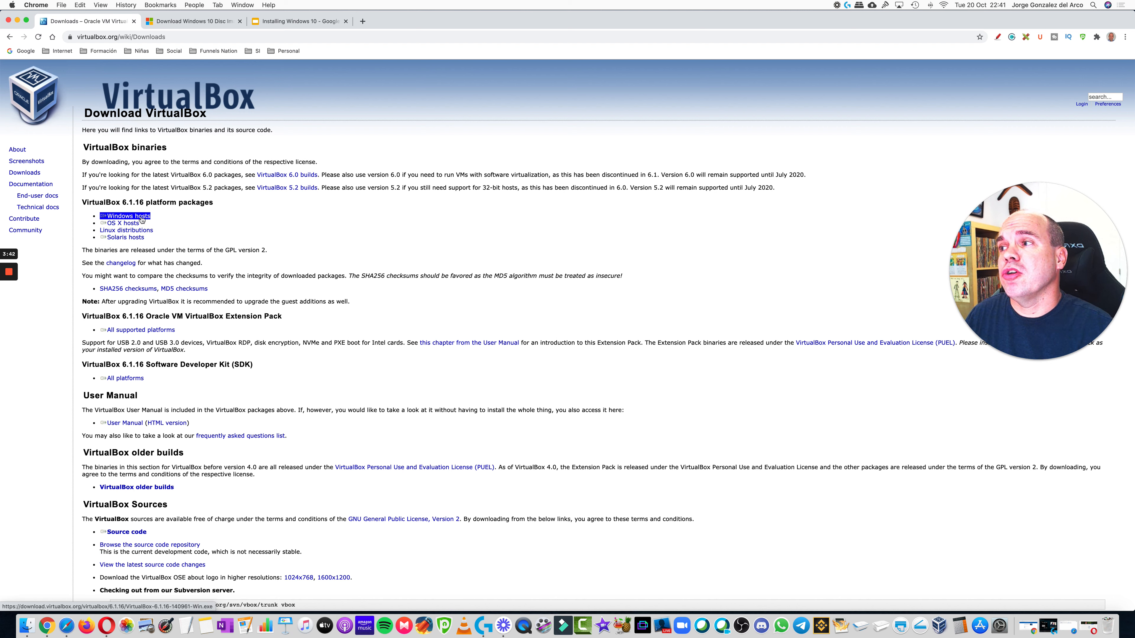
click(149, 231)
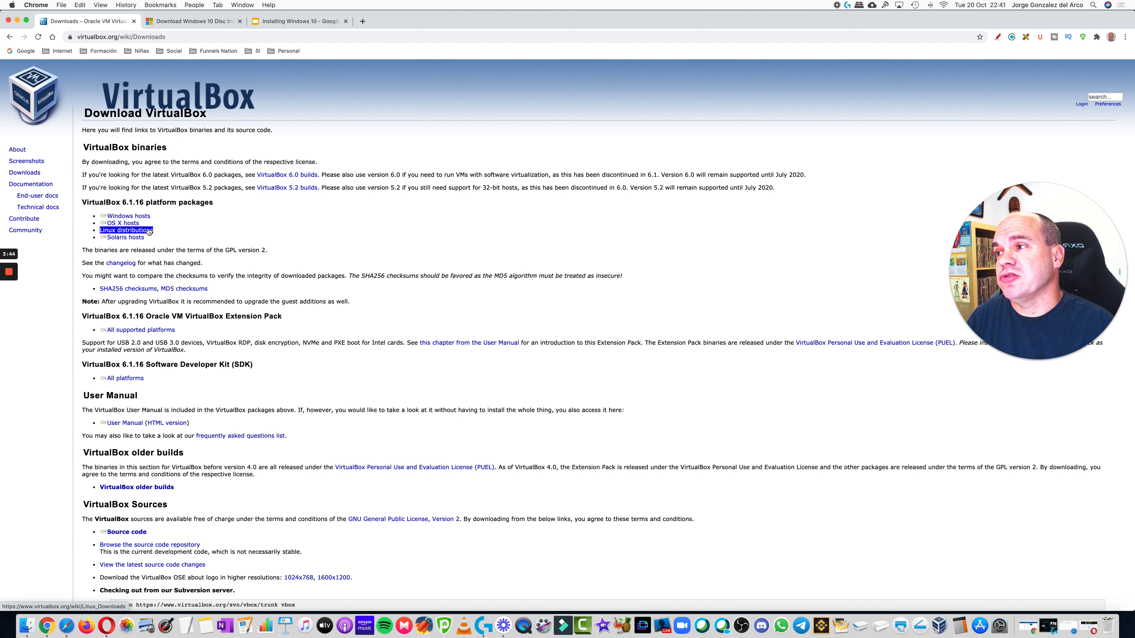
click(124, 224)
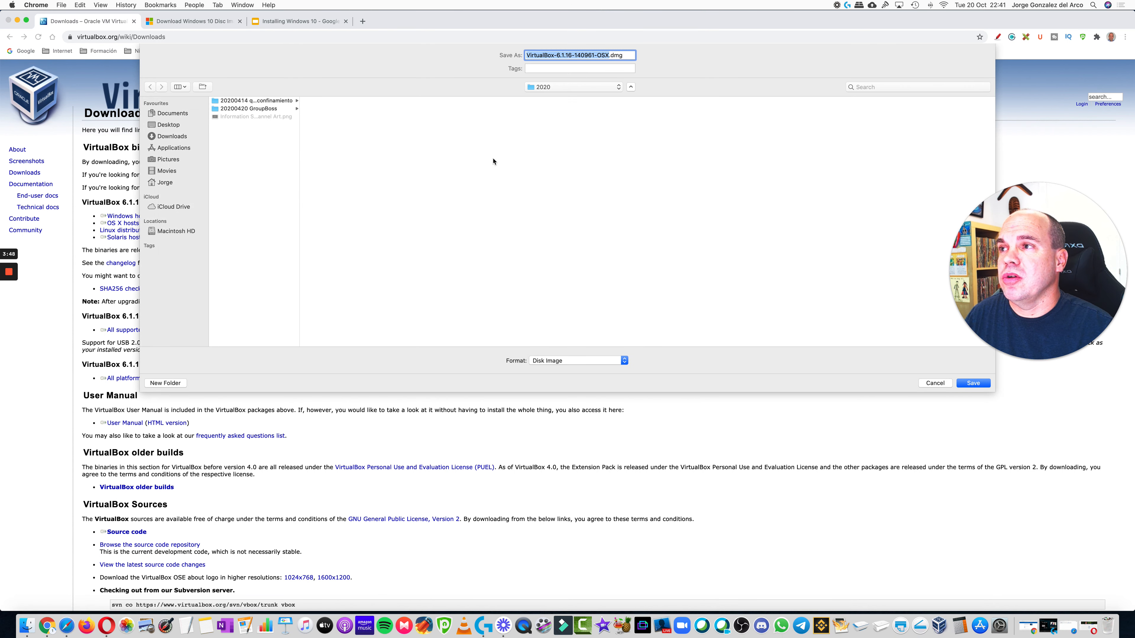
click(942, 385)
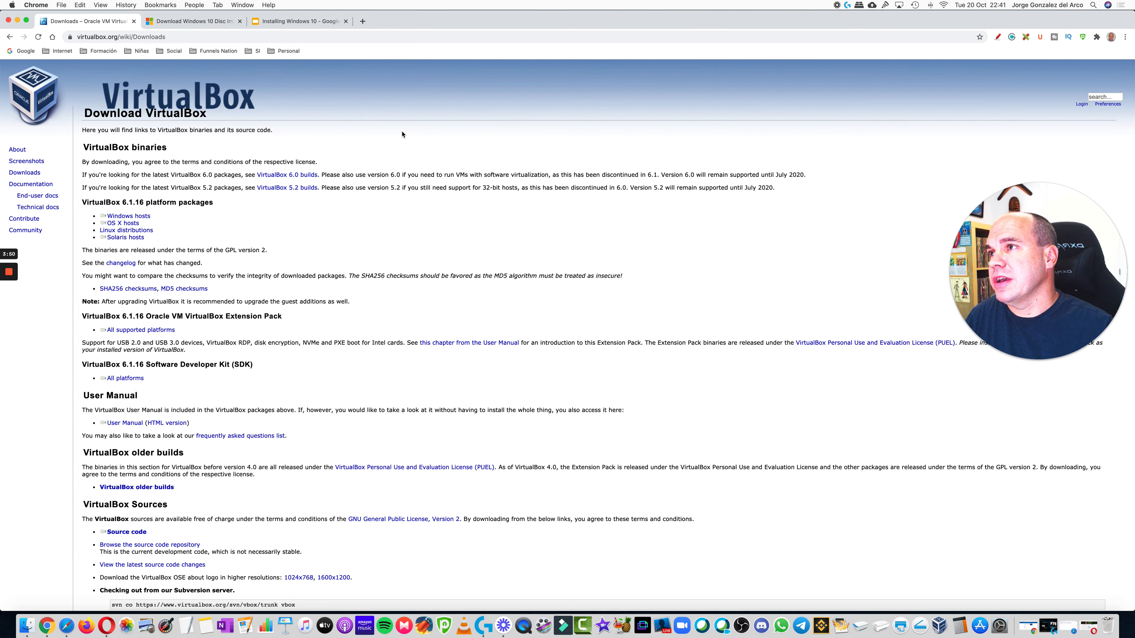
- Select the Windows 10 edition on Microsoft's Windows 10 disc image (ISO) download page
click(190, 23)
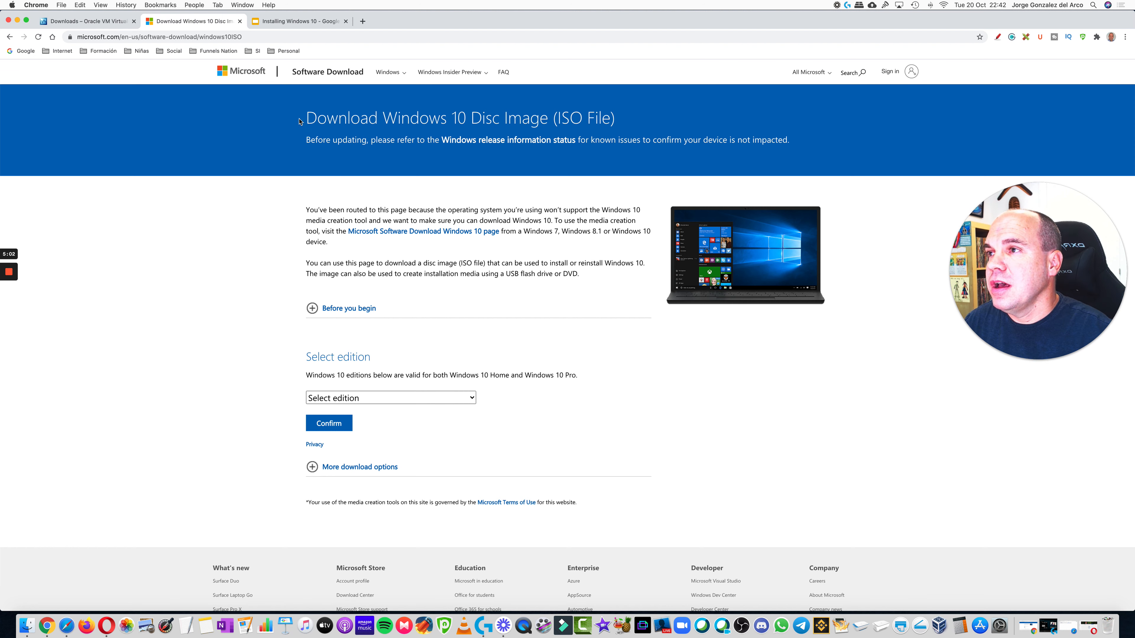
drag(299, 118, 560, 120)
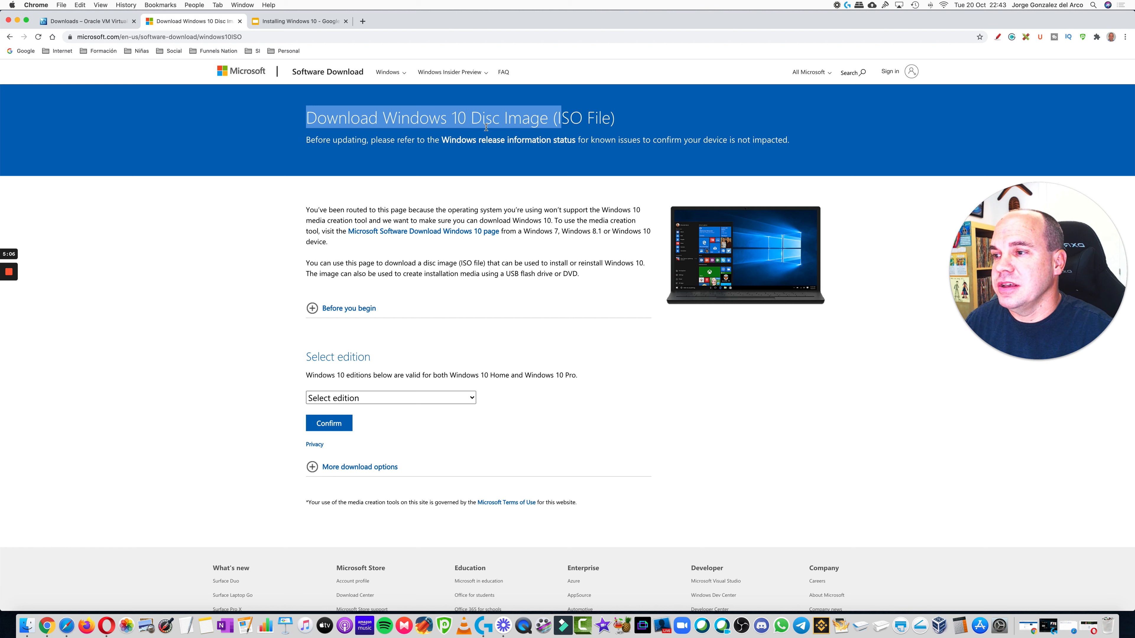
click(385, 398)
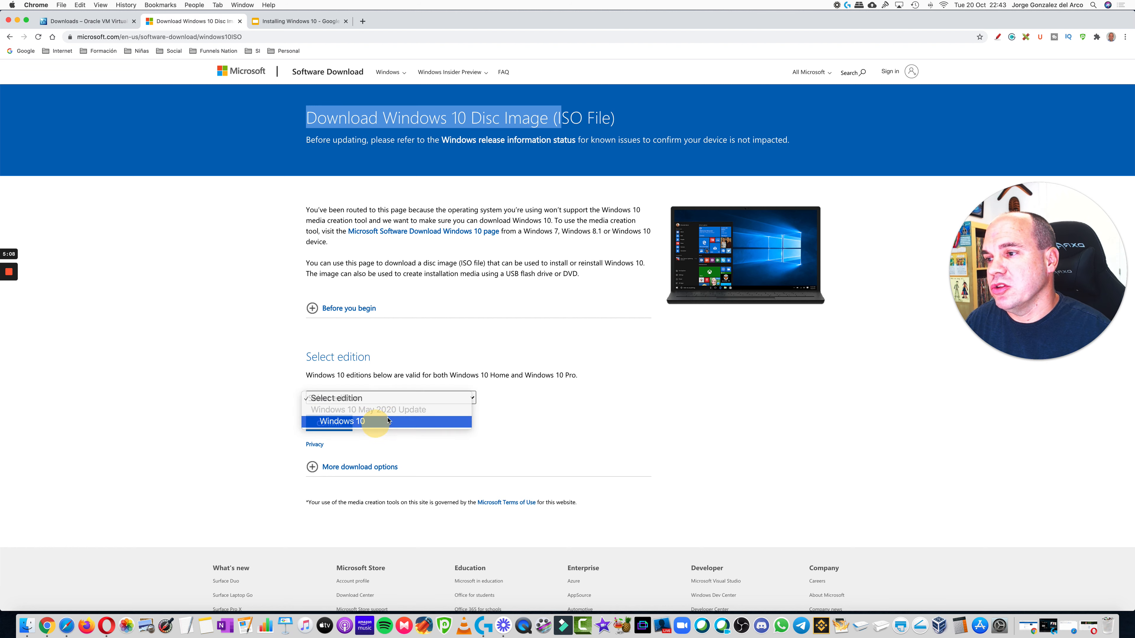
click(353, 422)
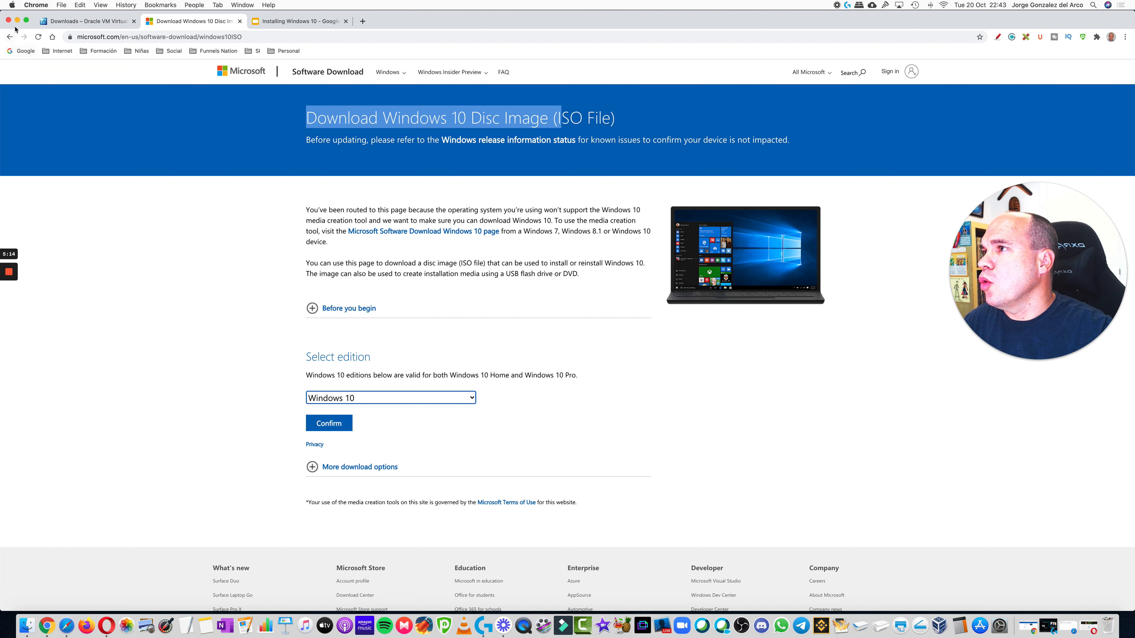
- Minimise the browser and open the VirtualBox-6.1.16-140961-OSX.dmg disk image from the Downloads folder in Finder
click(17, 20)
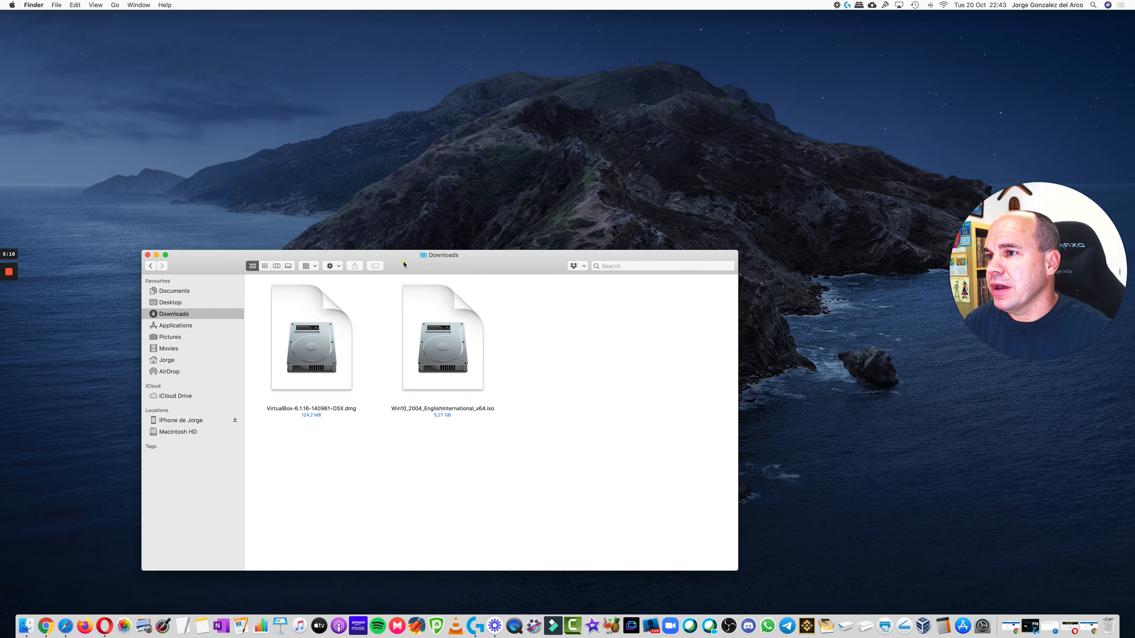
drag(403, 265, 332, 169)
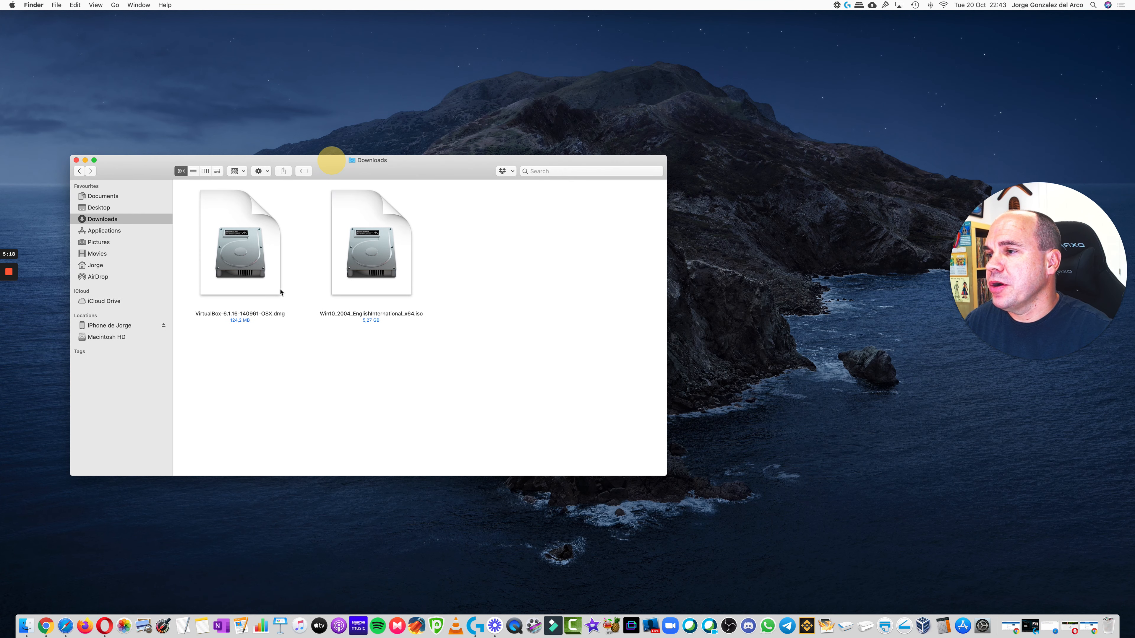
click(259, 270)
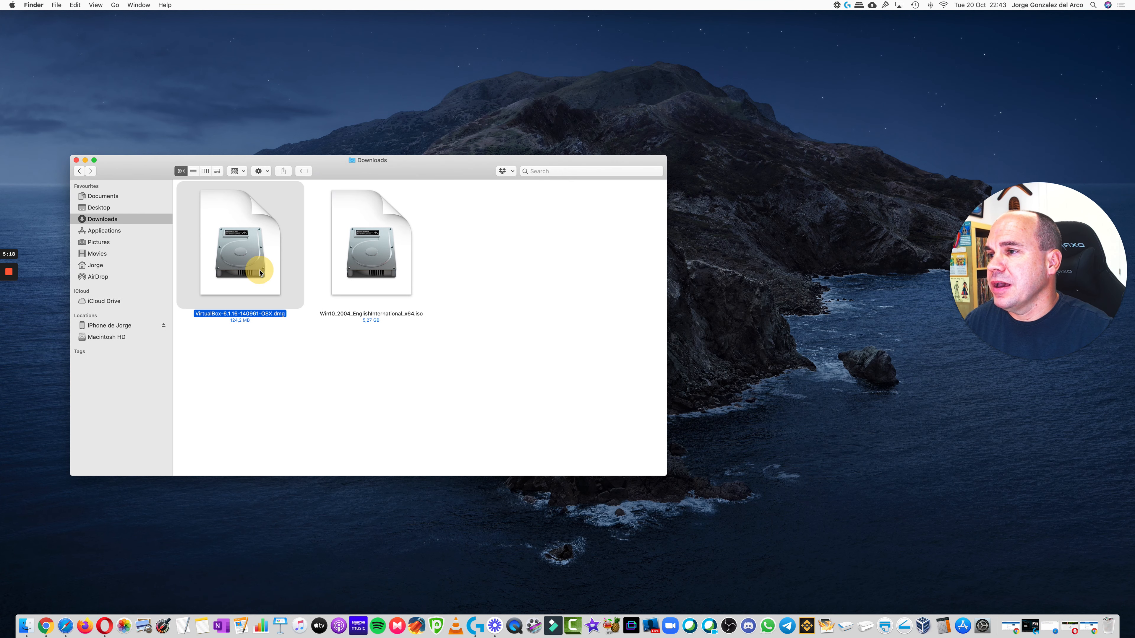
click(357, 267)
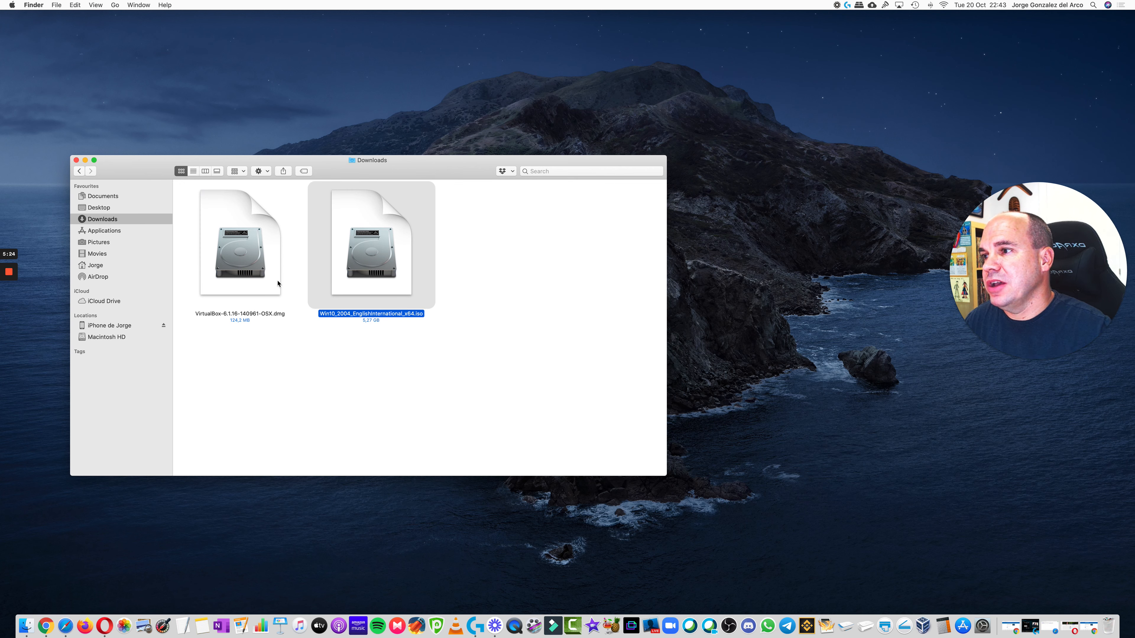
click(268, 280)
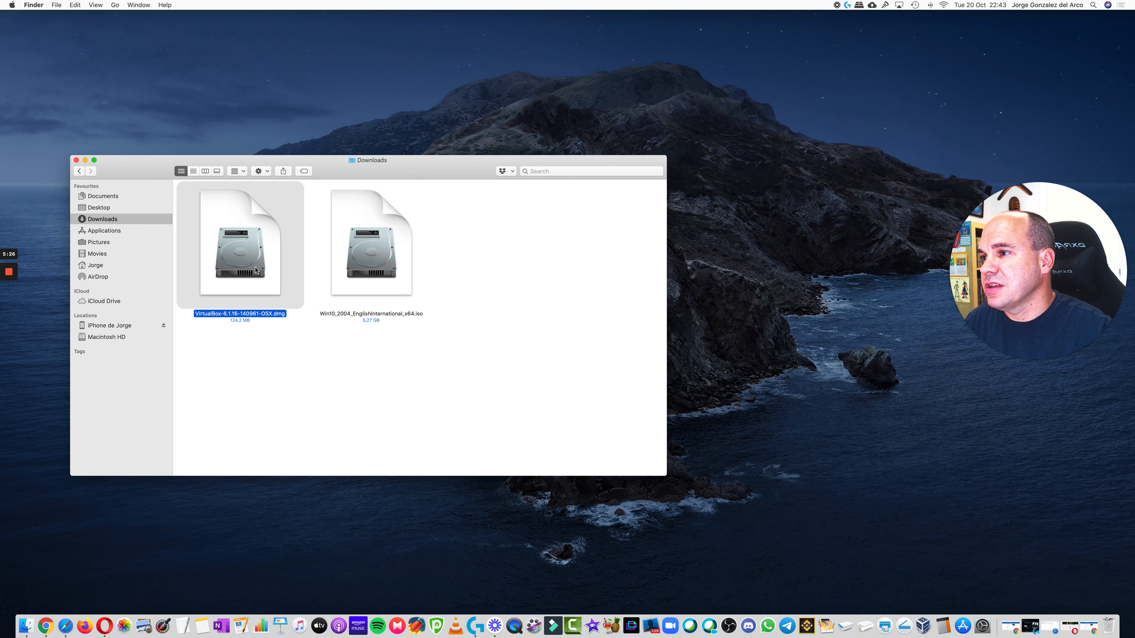
click(256, 270)
double_click(255, 270)
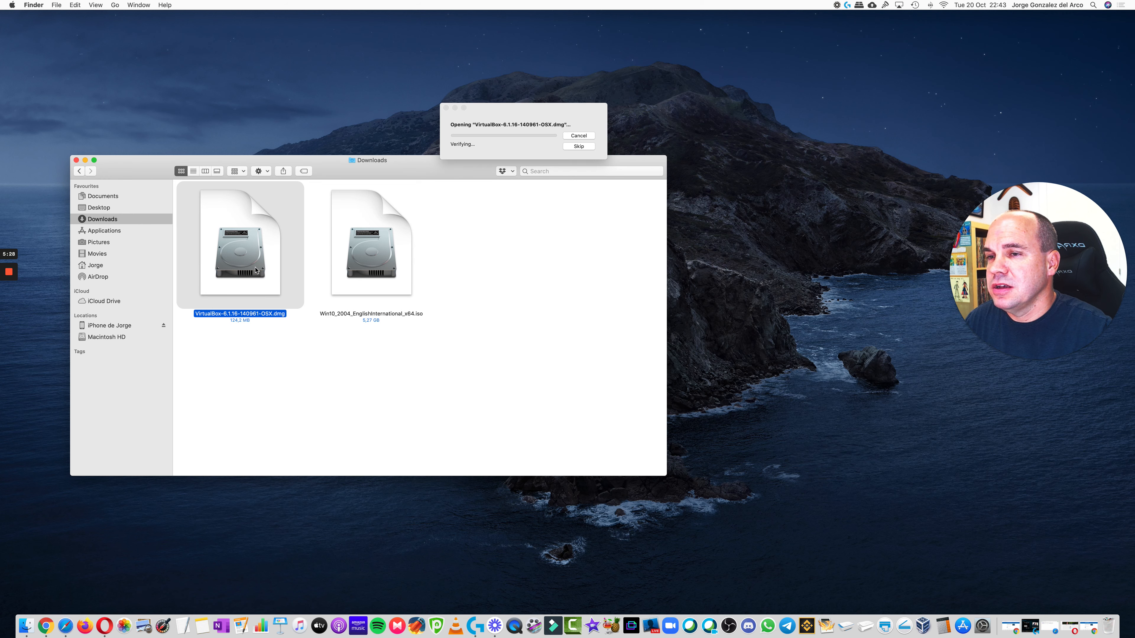
drag(262, 165, 259, 219)
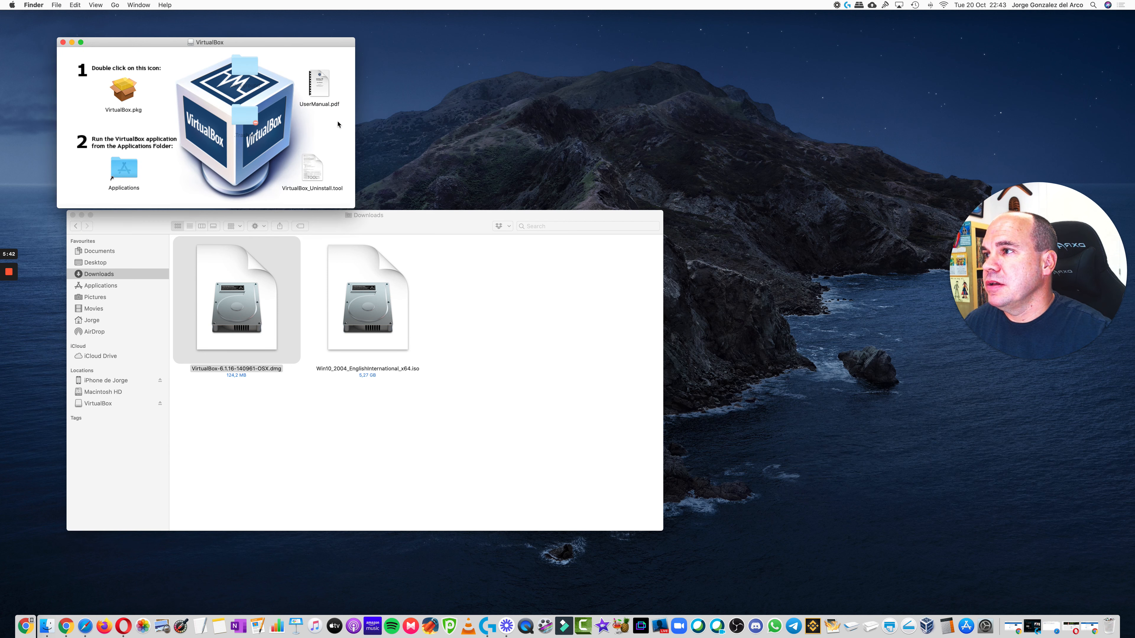
- Launch the VirtualBox.pkg installer, clear the Downloads window out of the way and allow the package's installation check
double_click(127, 93)
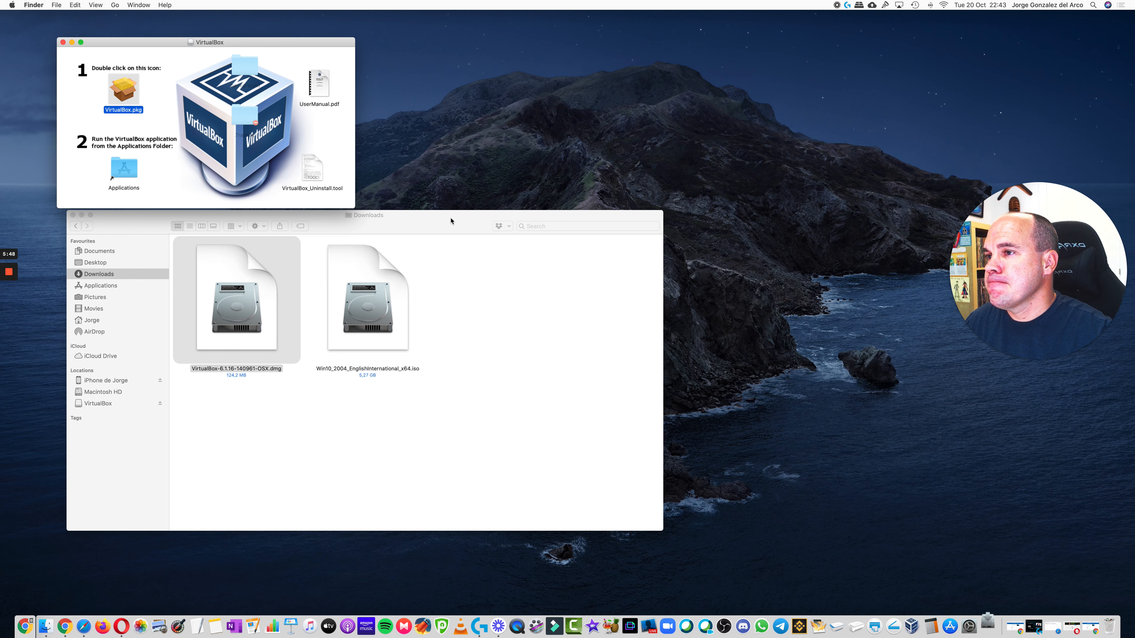
drag(483, 220, 524, 265)
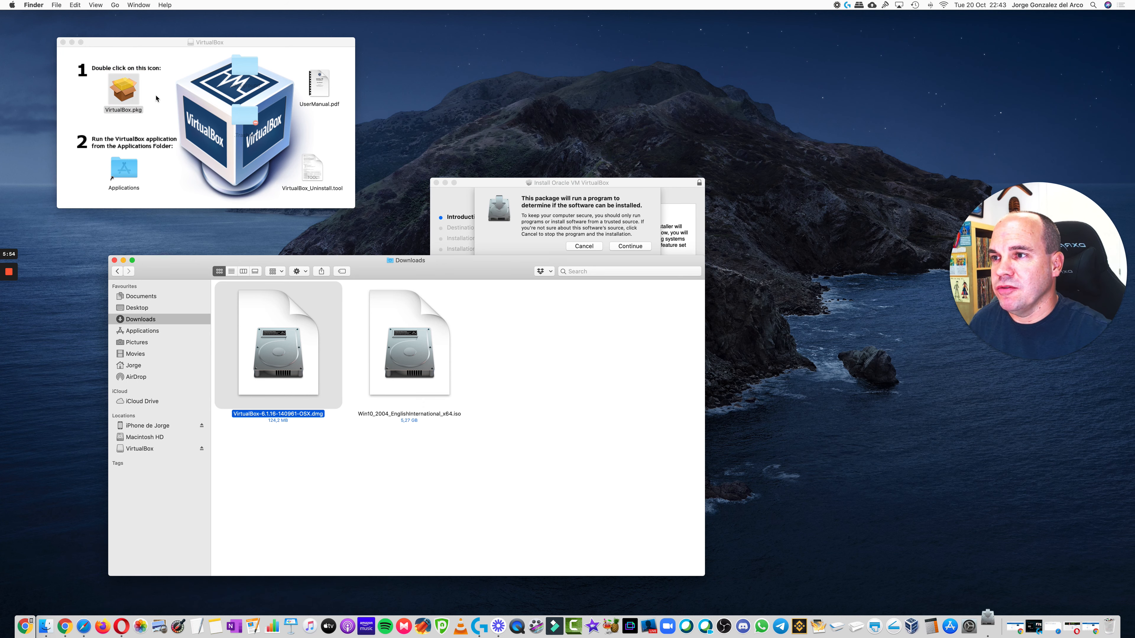
drag(522, 261, 520, 311)
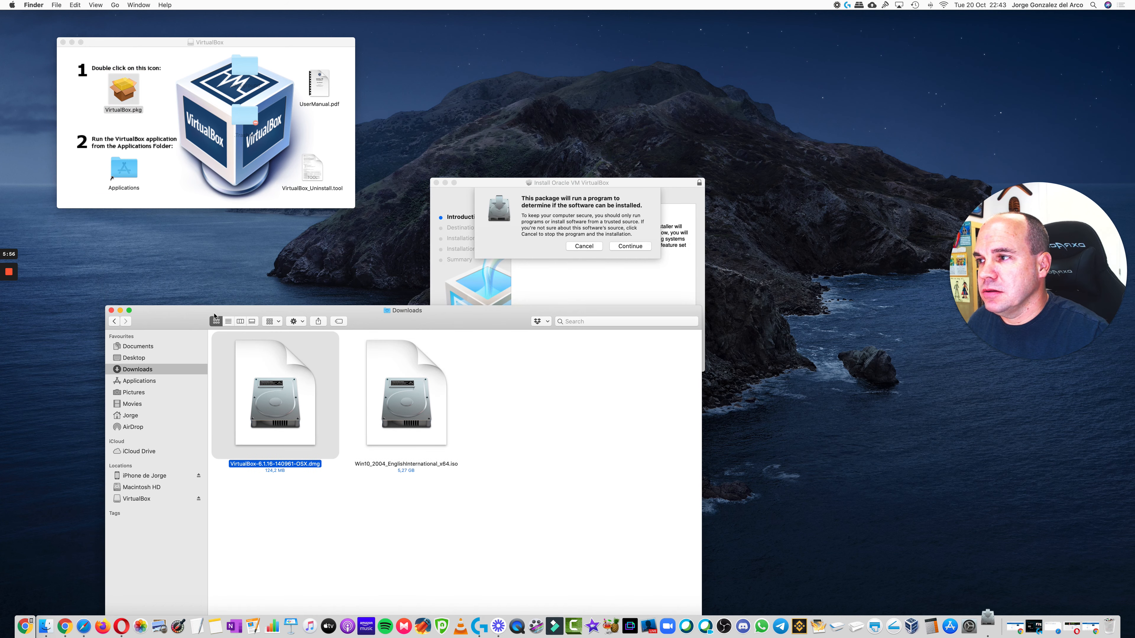
click(121, 311)
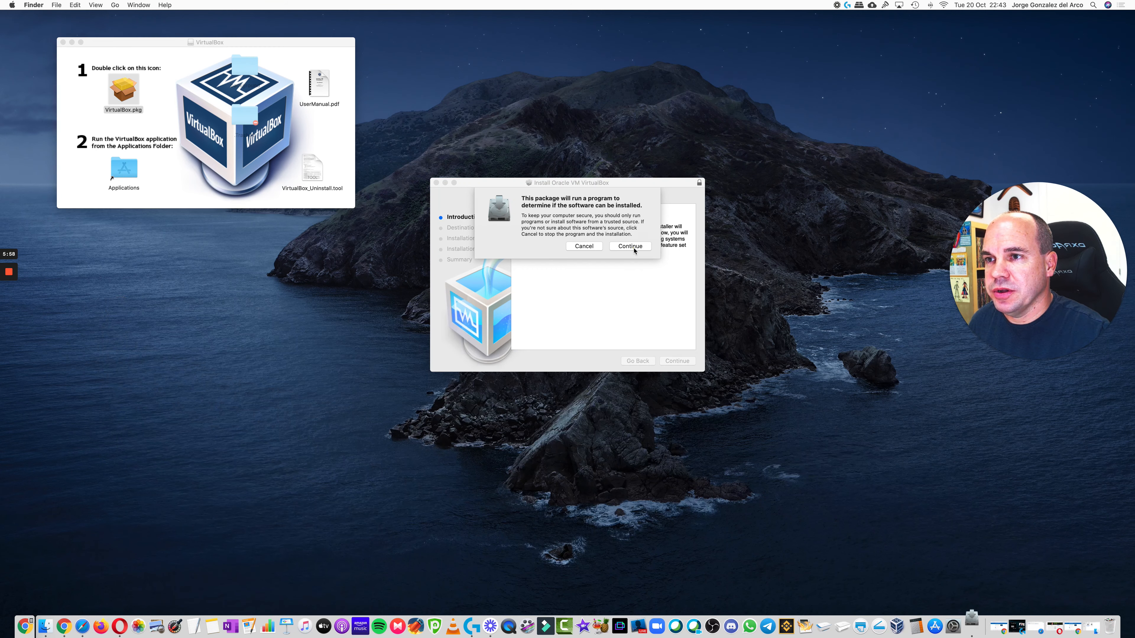
click(630, 246)
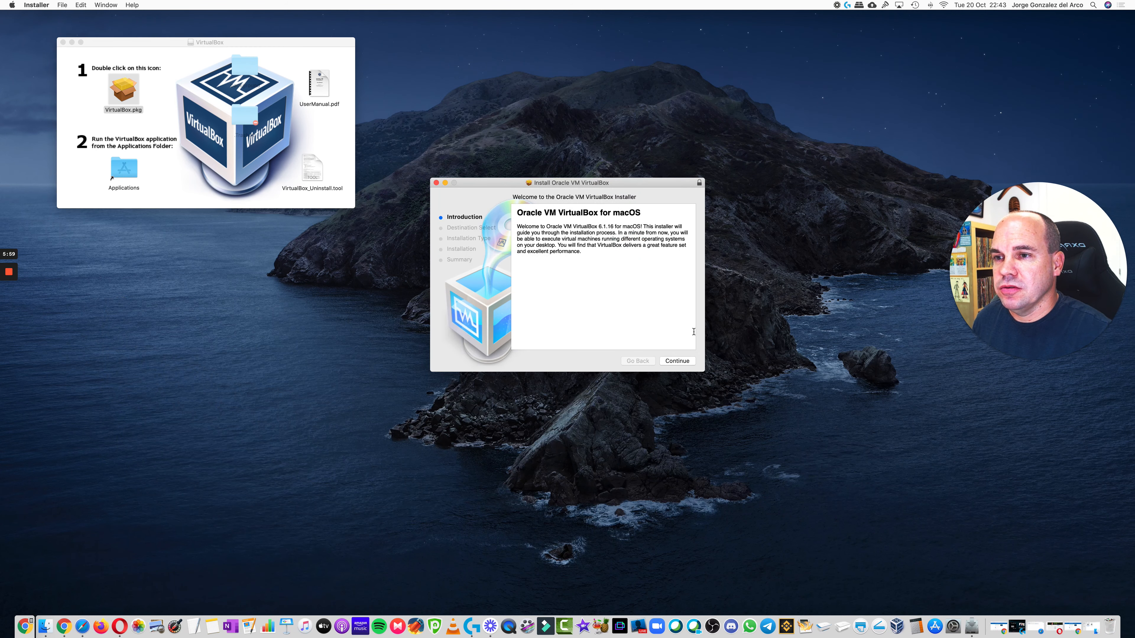
- Run the standard VirtualBox installation, authorising it with the account password, and move the installer to the Bin
click(678, 361)
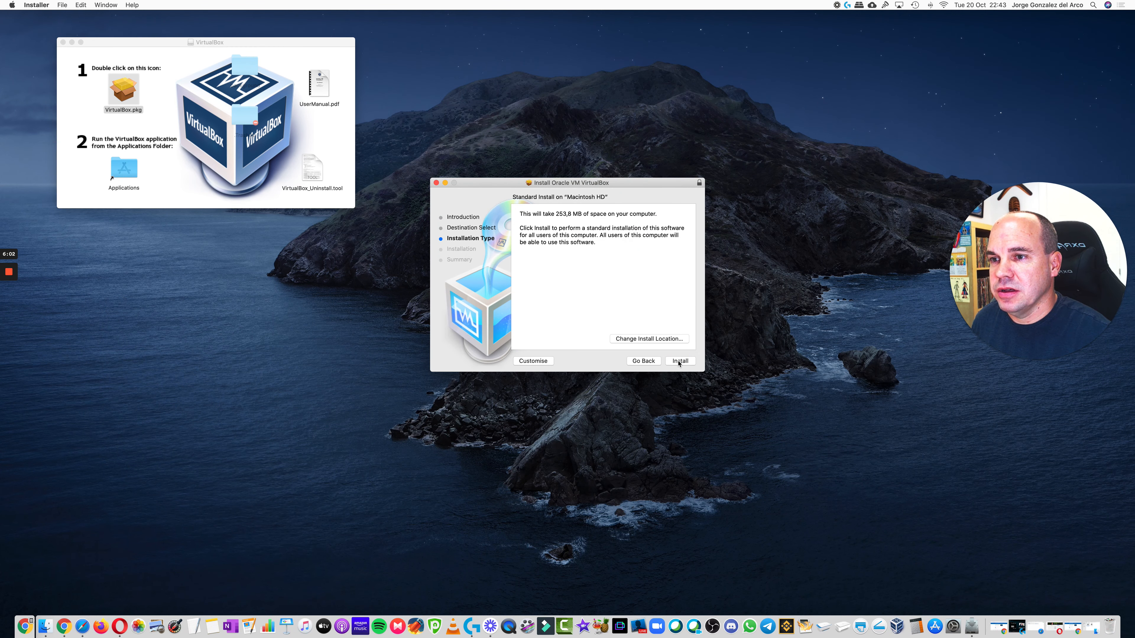
click(680, 361)
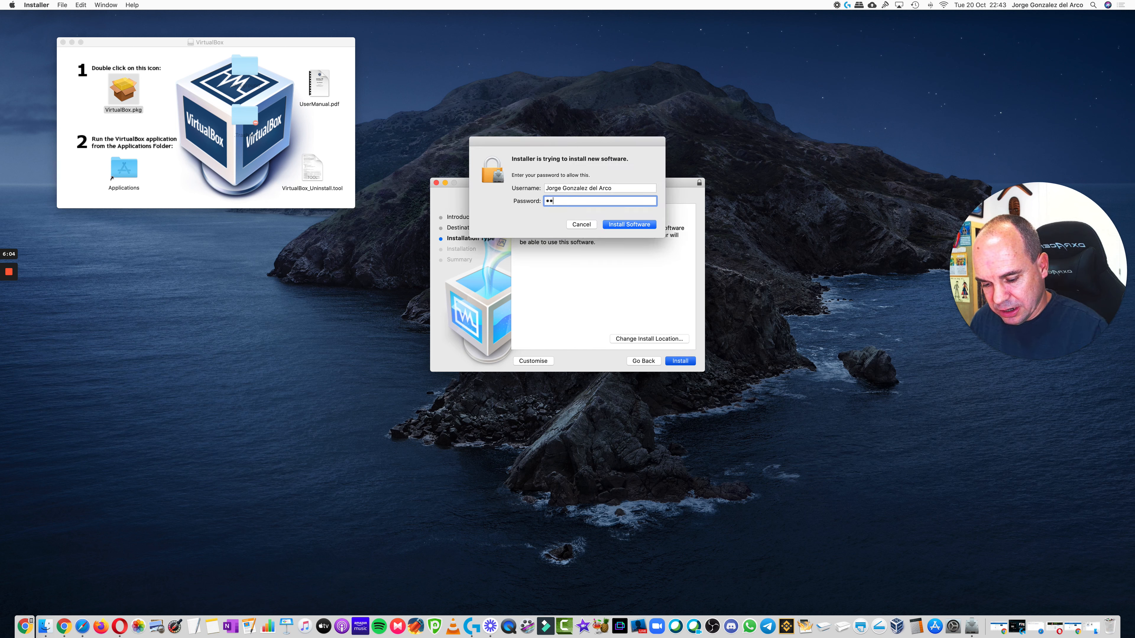
text(••••••)
key(Return)
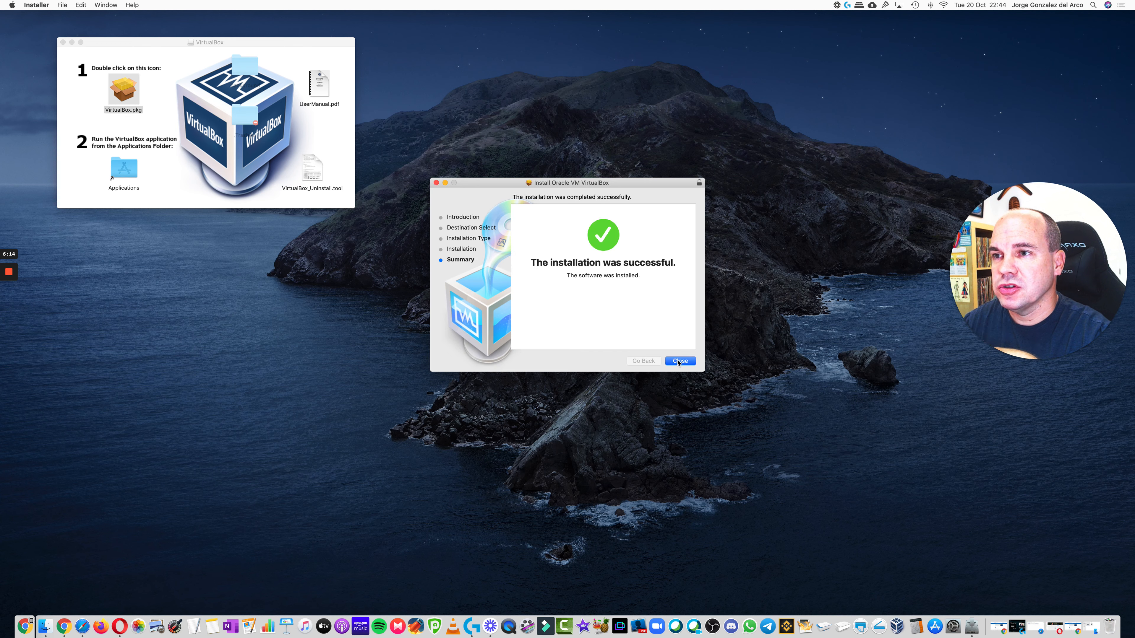
click(677, 362)
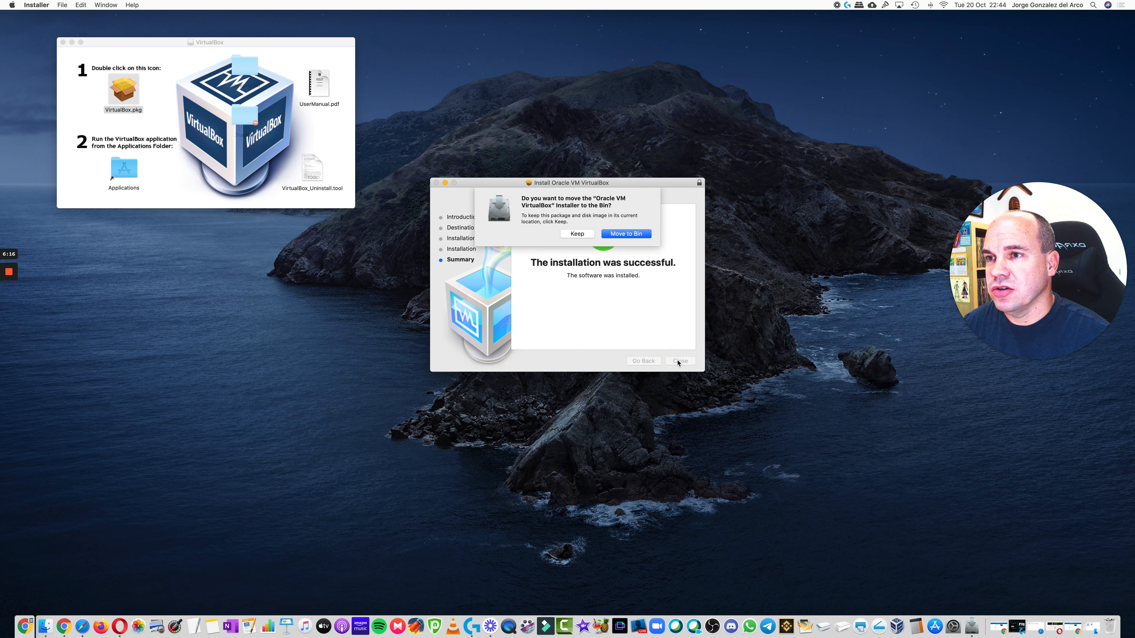
click(626, 234)
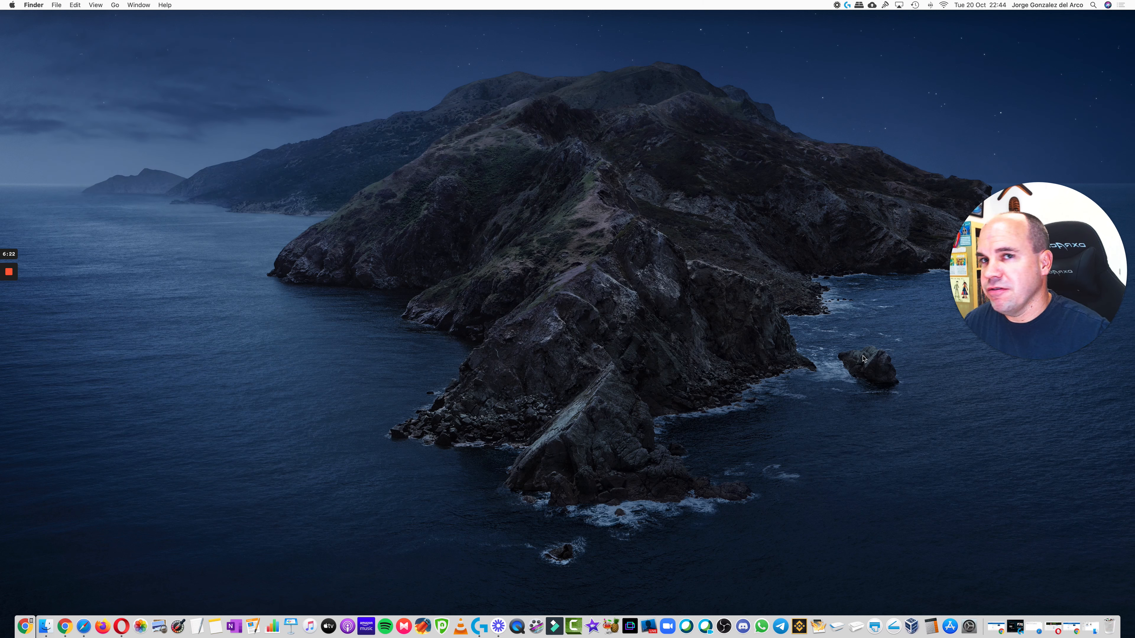
- Launch VirtualBox through a Spotlight search for "virtual", then enlarge and reposition its manager window
click(1093, 5)
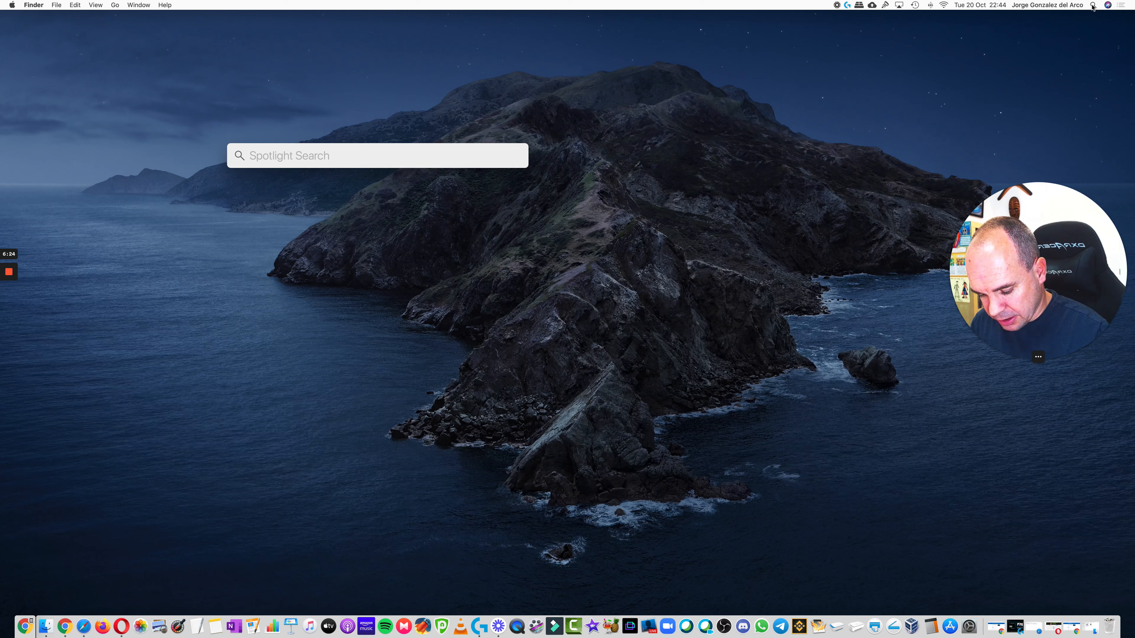
text(virtual)
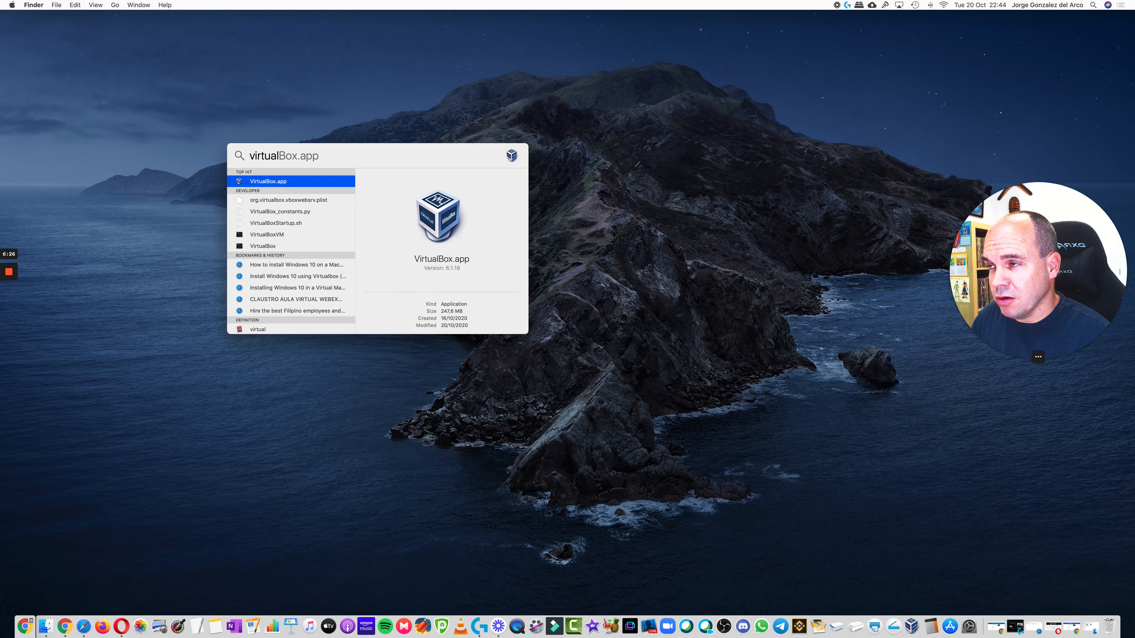
key(Return)
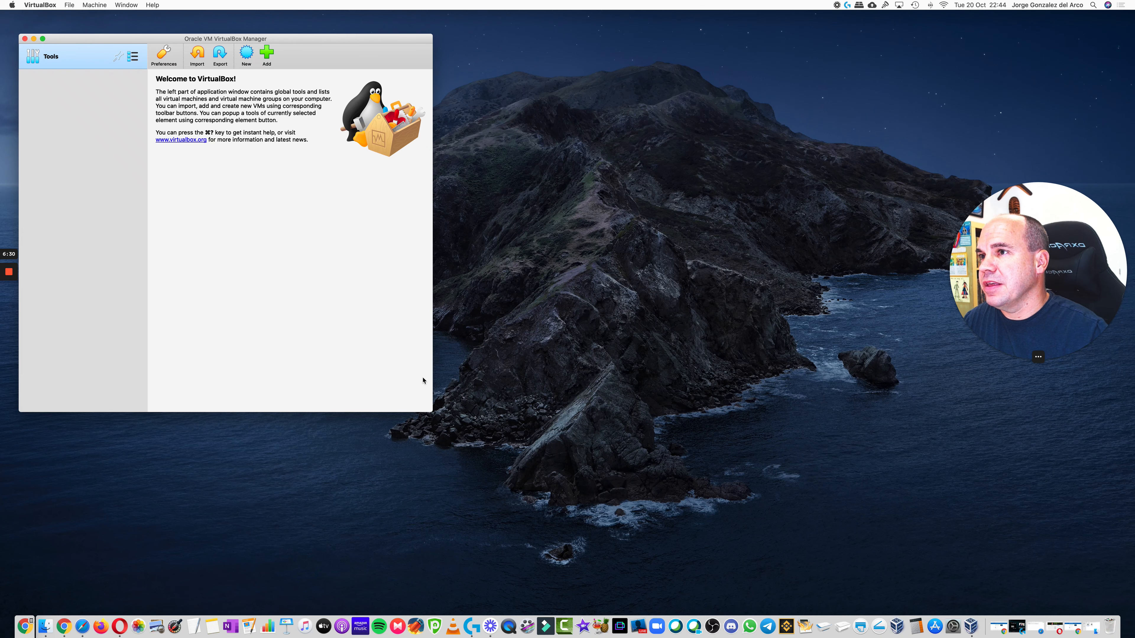
drag(432, 411, 749, 473)
drag(860, 497, 863, 500)
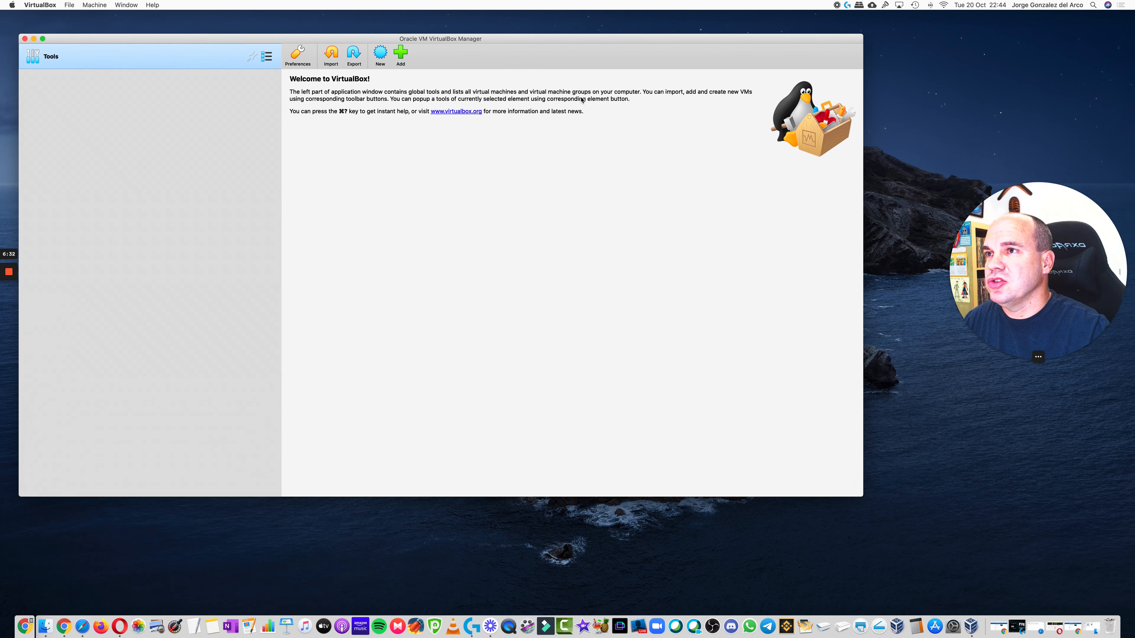
drag(549, 42, 623, 65)
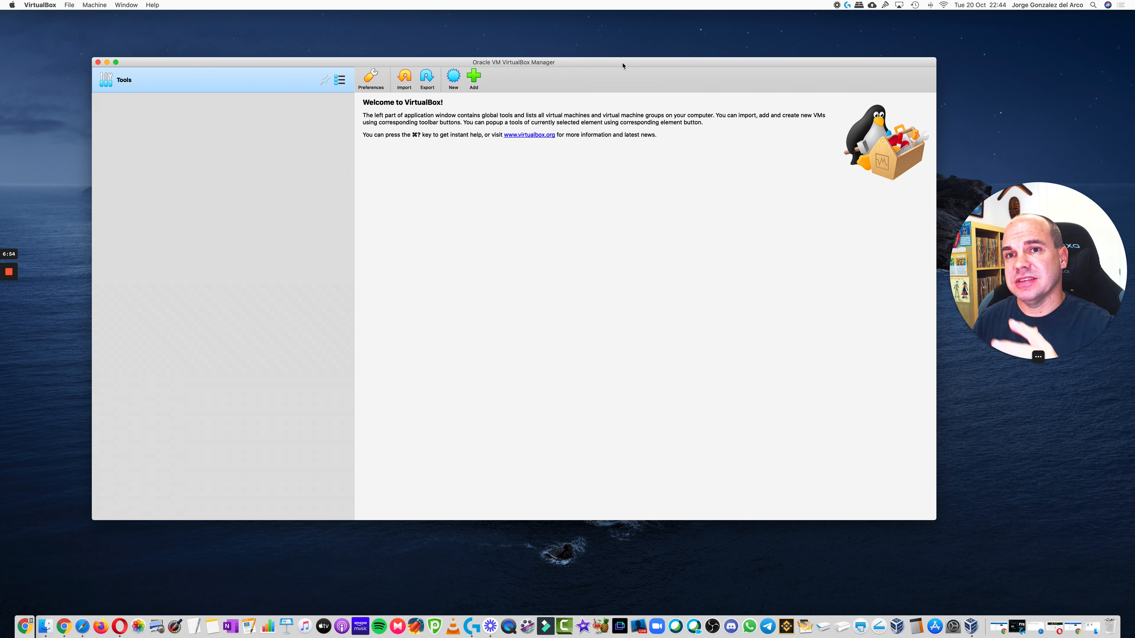
- Start creating a new virtual machine and name it Windows 10
click(474, 79)
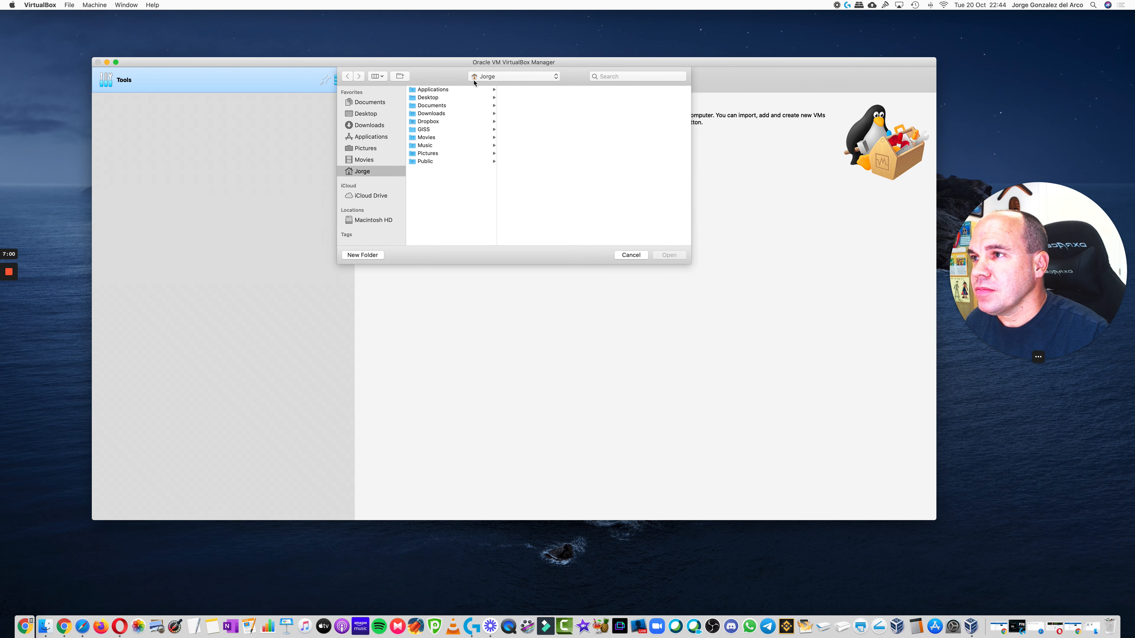
click(634, 256)
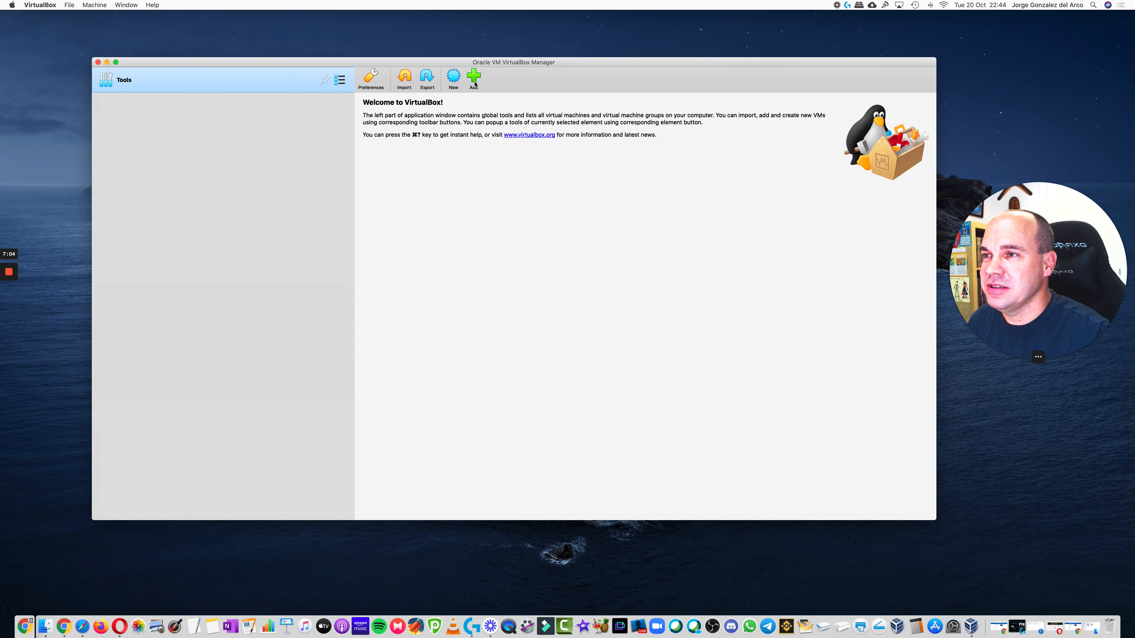
click(453, 77)
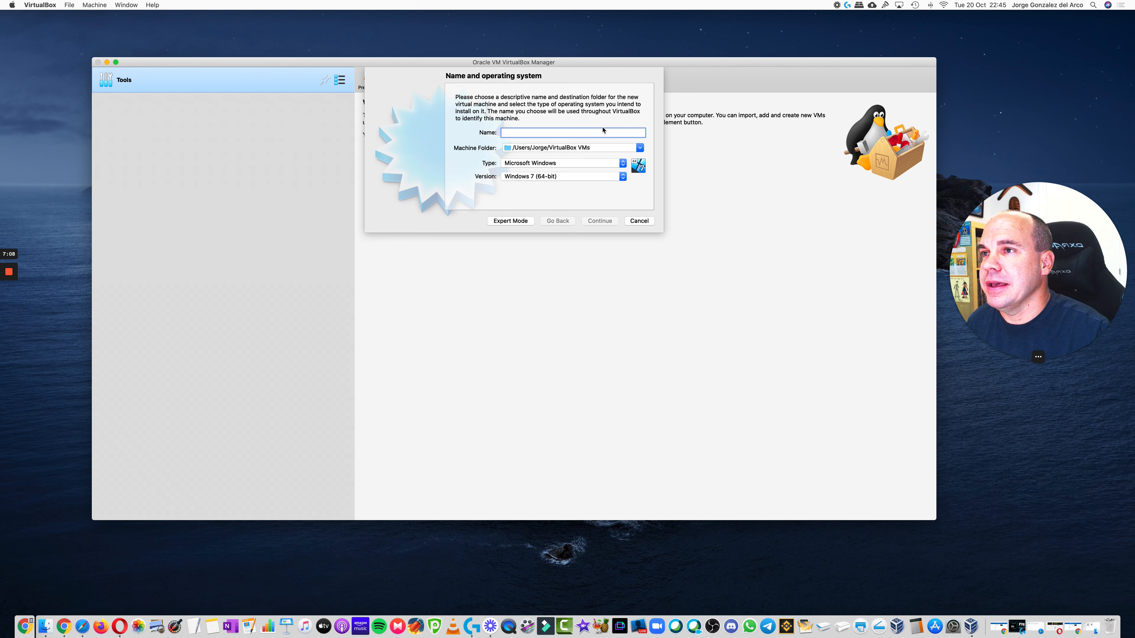
text(Window)
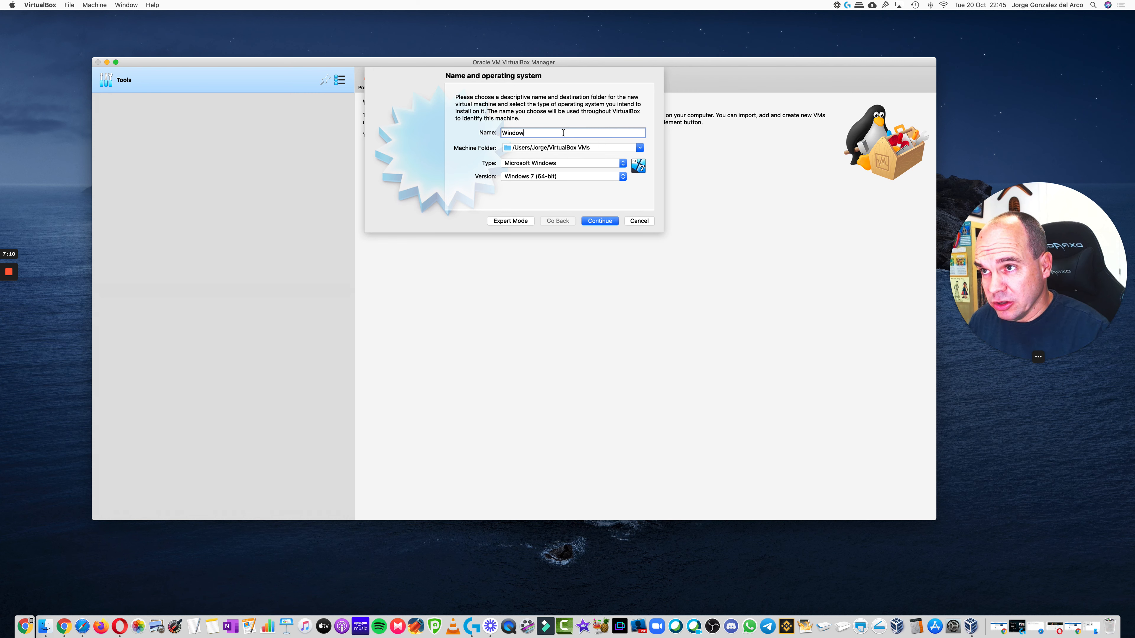
text(s 10)
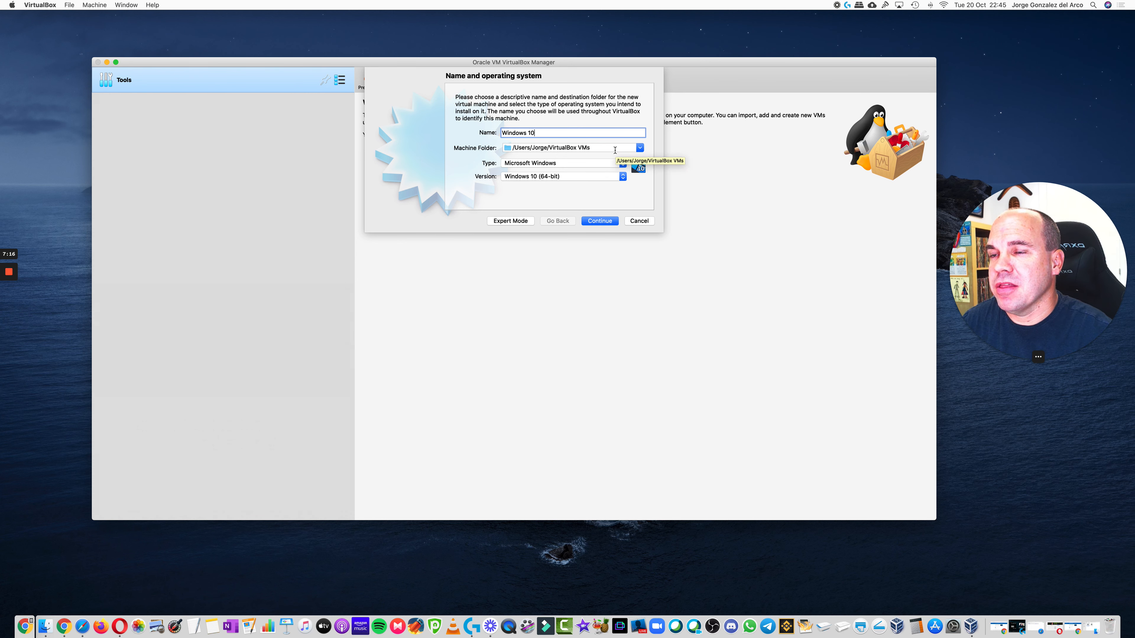
- Create a Virtual Machines folder inside Documents, set it as the machine folder and continue to the memory settings
click(641, 151)
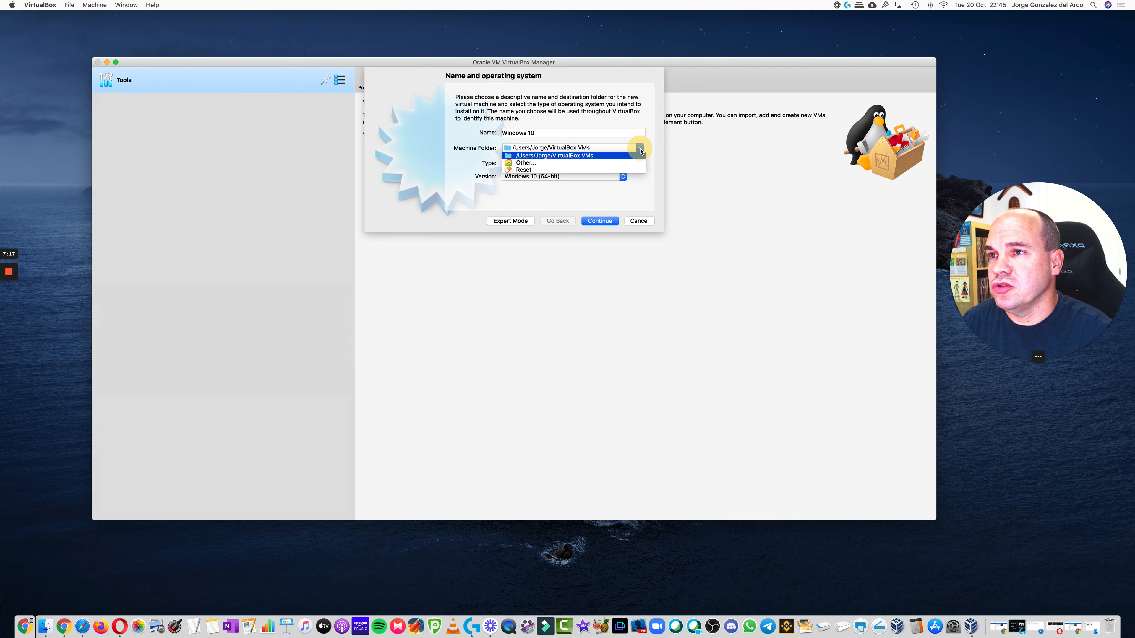
click(590, 164)
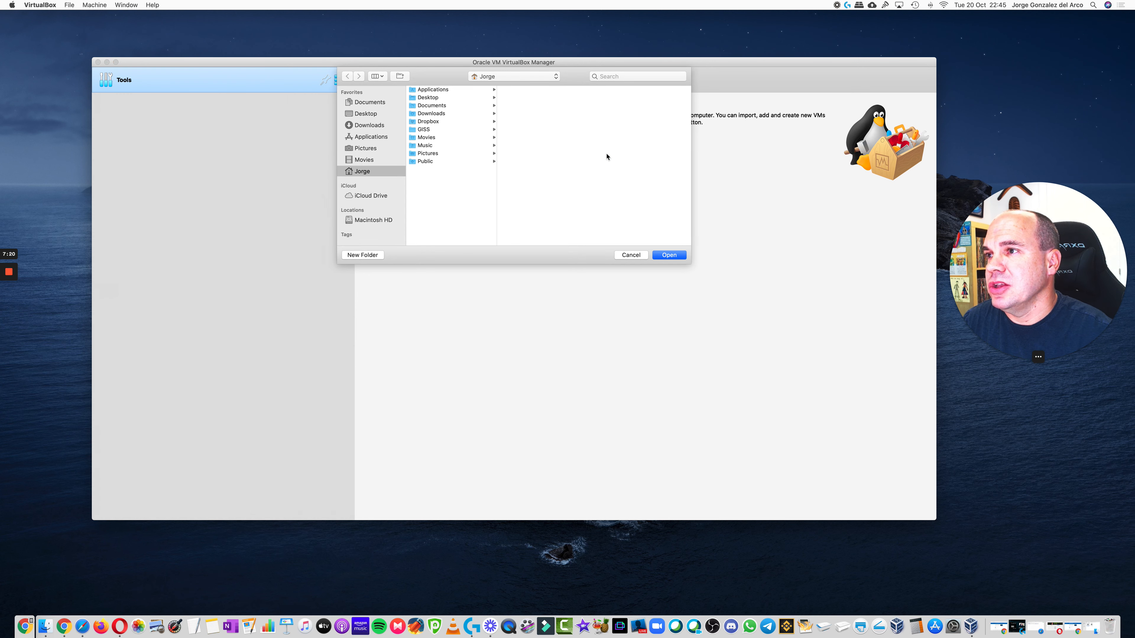
click(379, 104)
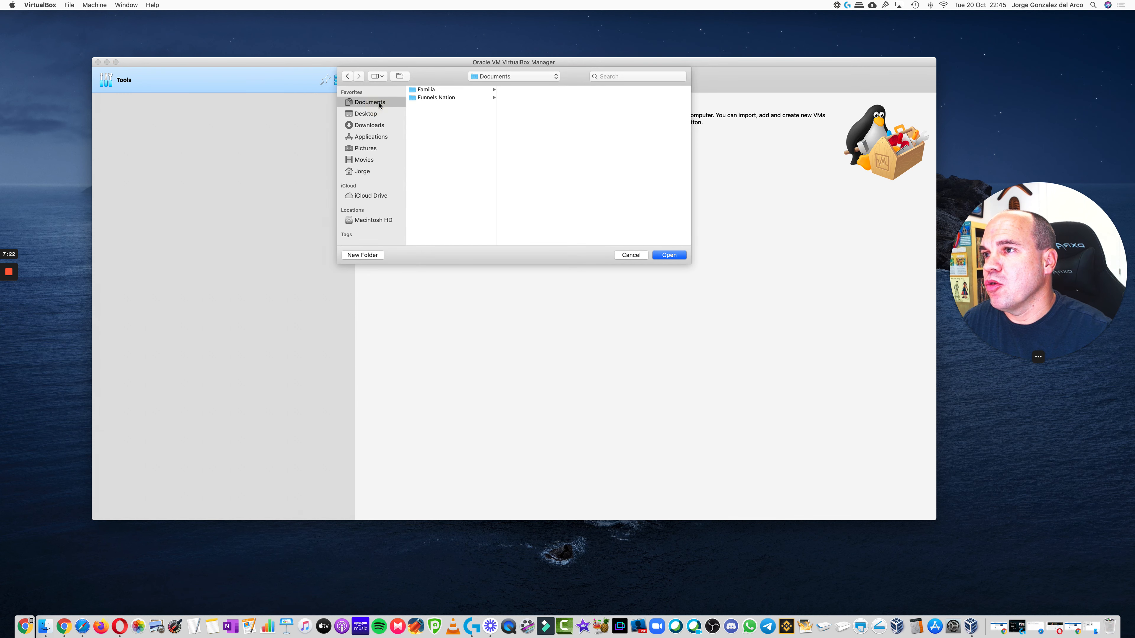
click(369, 256)
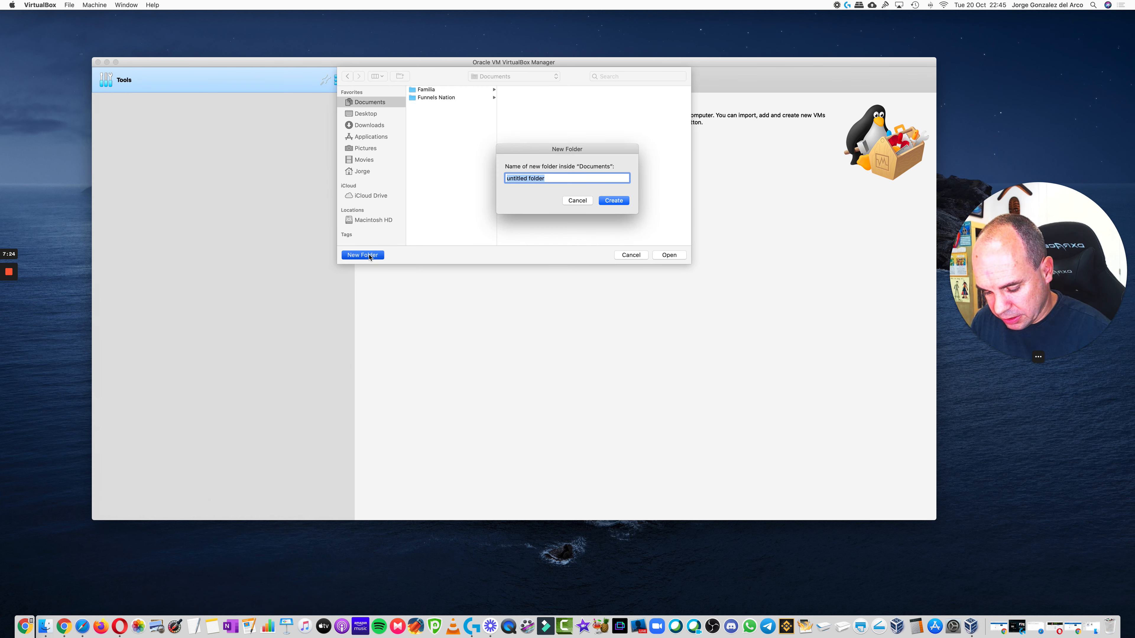
text(Virtual )
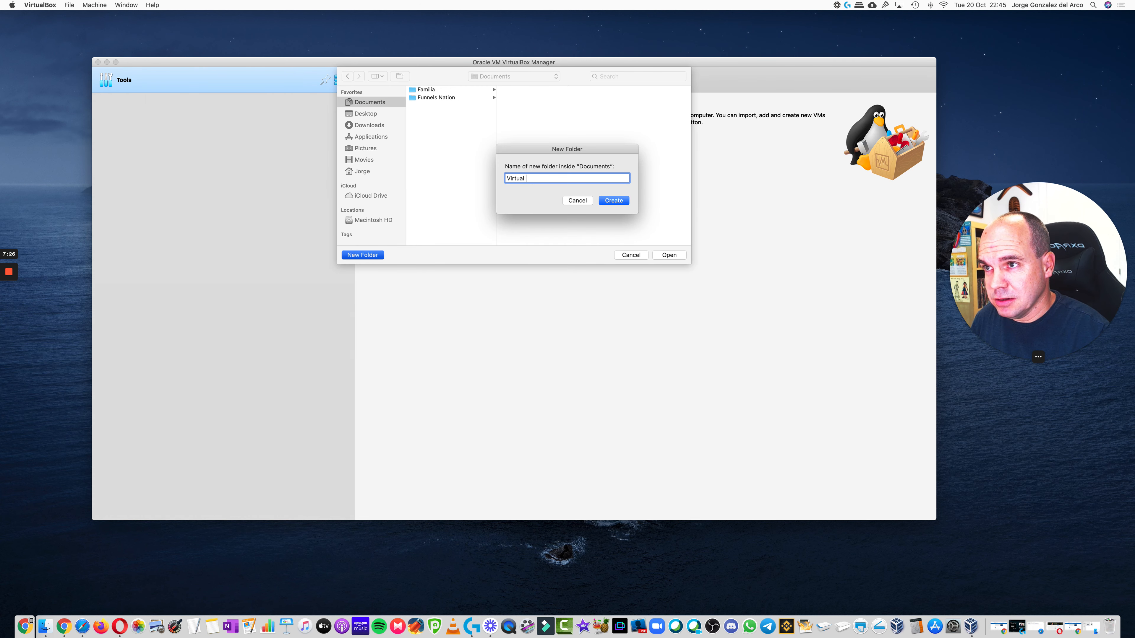
text(Machnines)
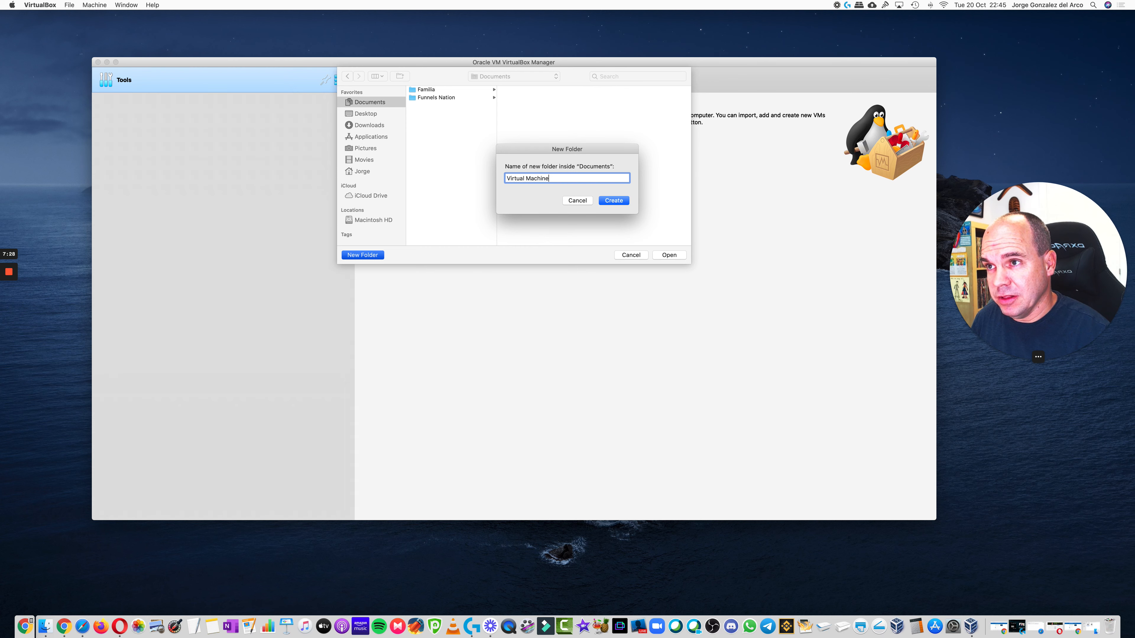
click(613, 200)
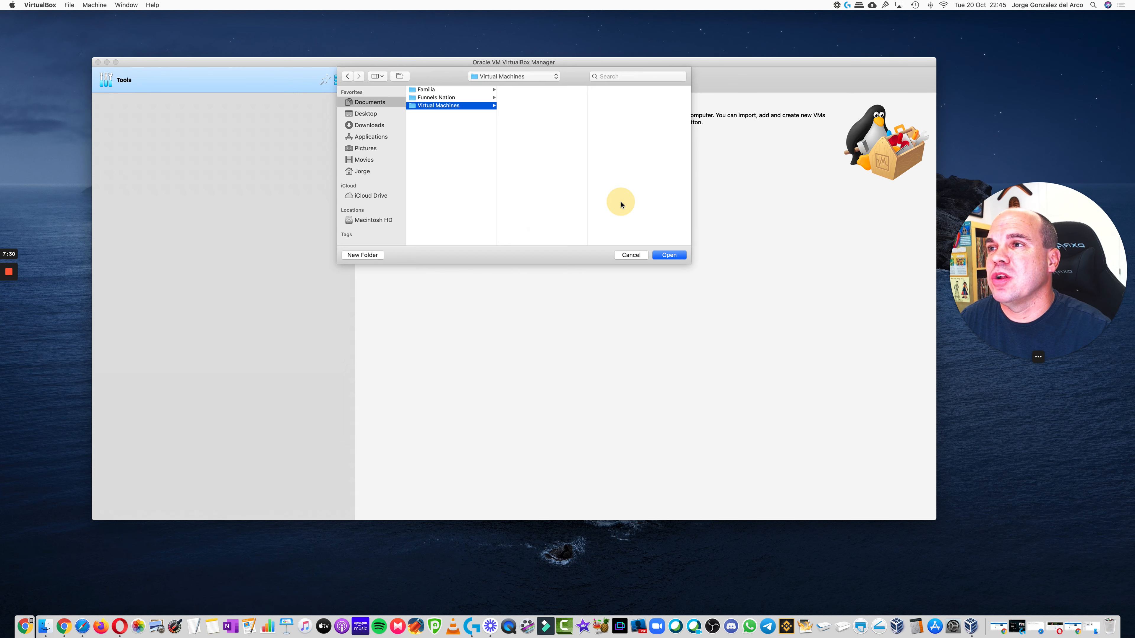
click(659, 256)
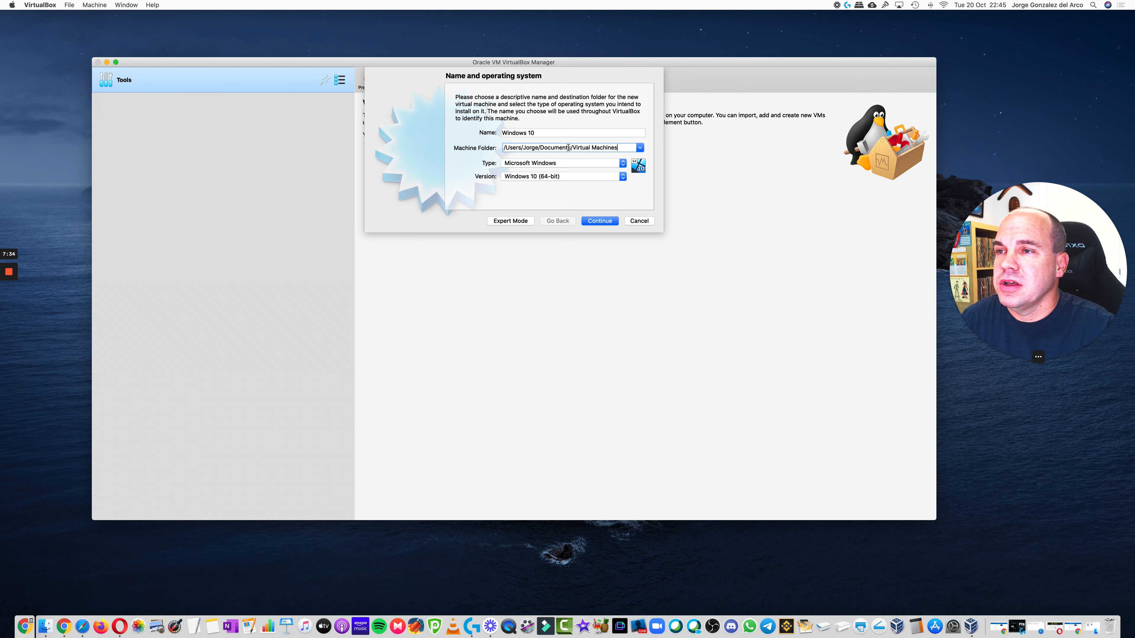
click(610, 224)
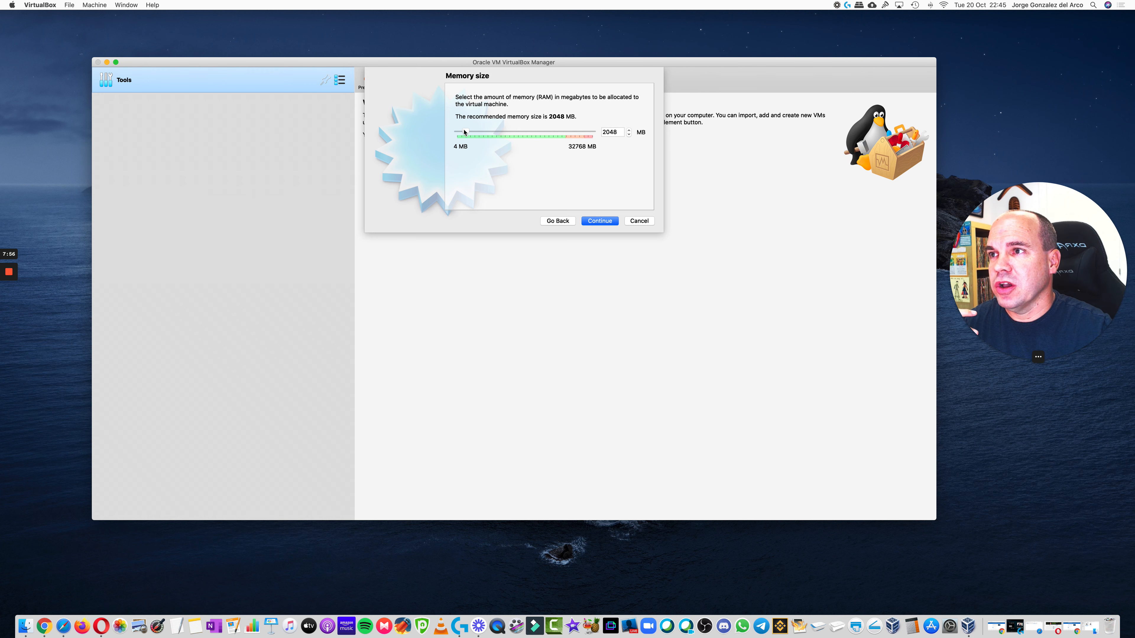
- Allocate 4096 MB of memory to the virtual machine and continue to the hard disk options
mouse_move(464, 132)
mouse_down()
mouse_move(494, 132)
mouse_move(477, 131)
mouse_up()
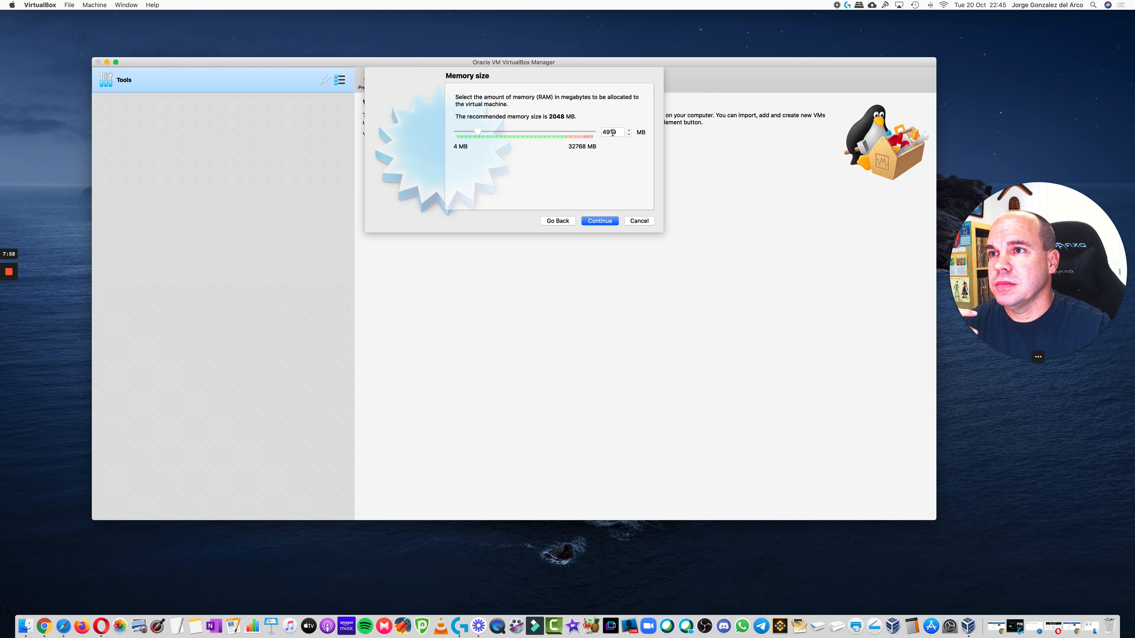
double_click(613, 133)
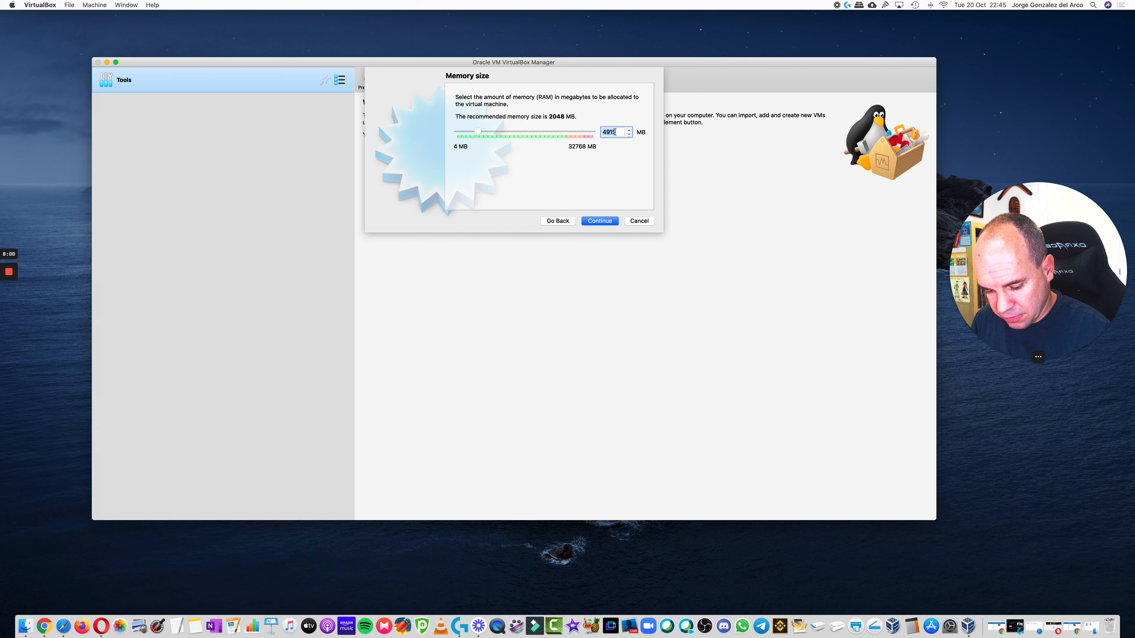
text(4096)
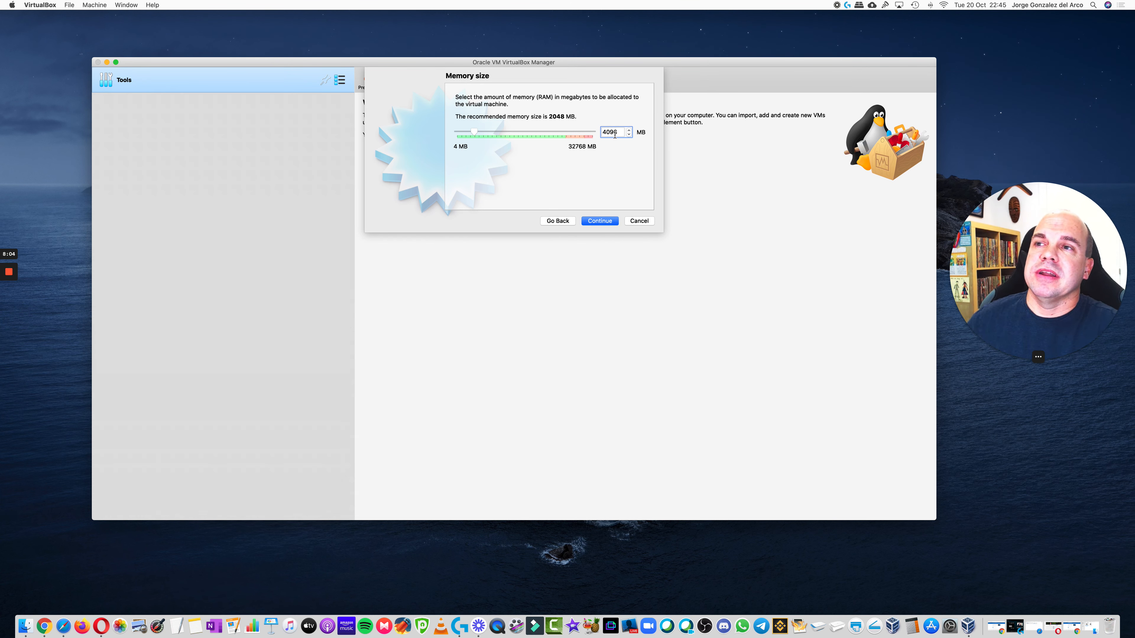
click(600, 221)
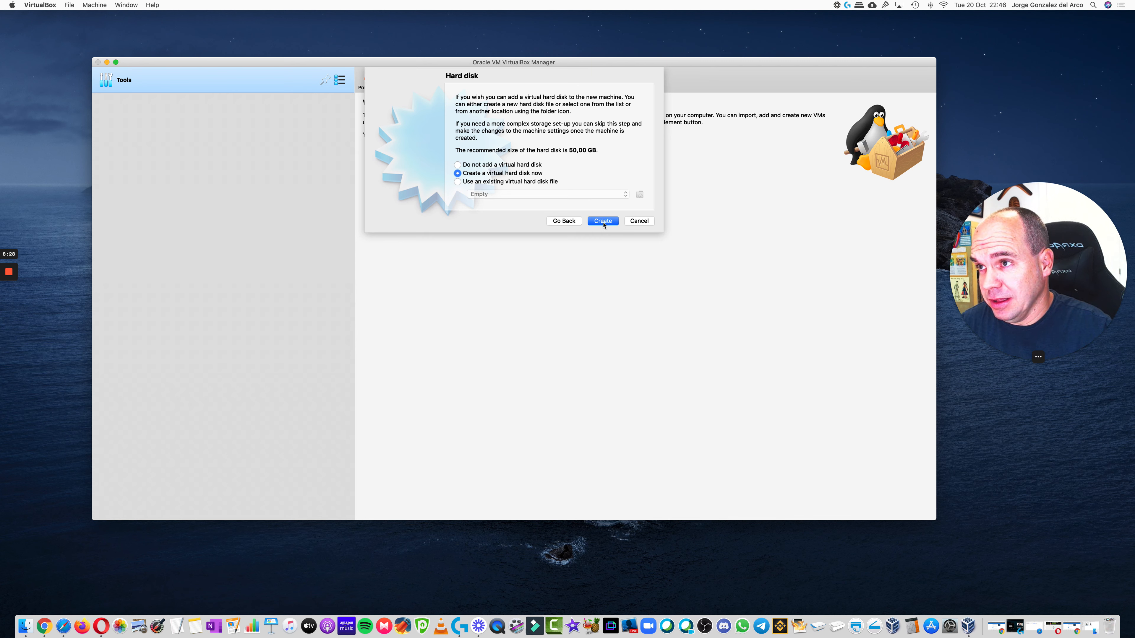
- Create a dynamically allocated 50 GB VDI virtual hard disk in the virtual machine's own folder
click(603, 222)
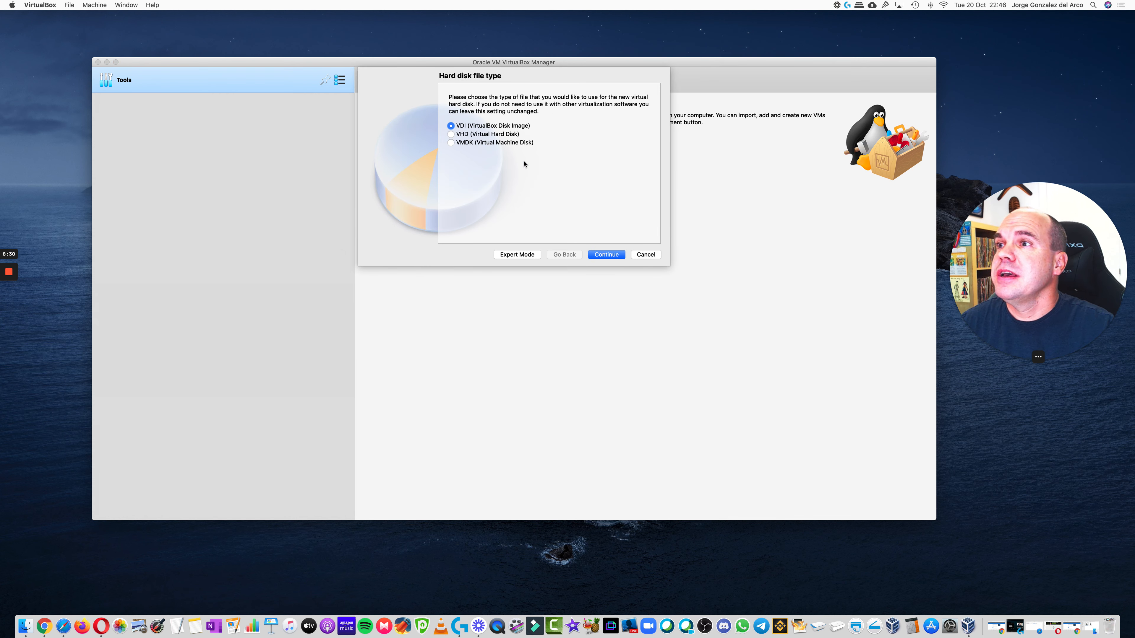
click(607, 255)
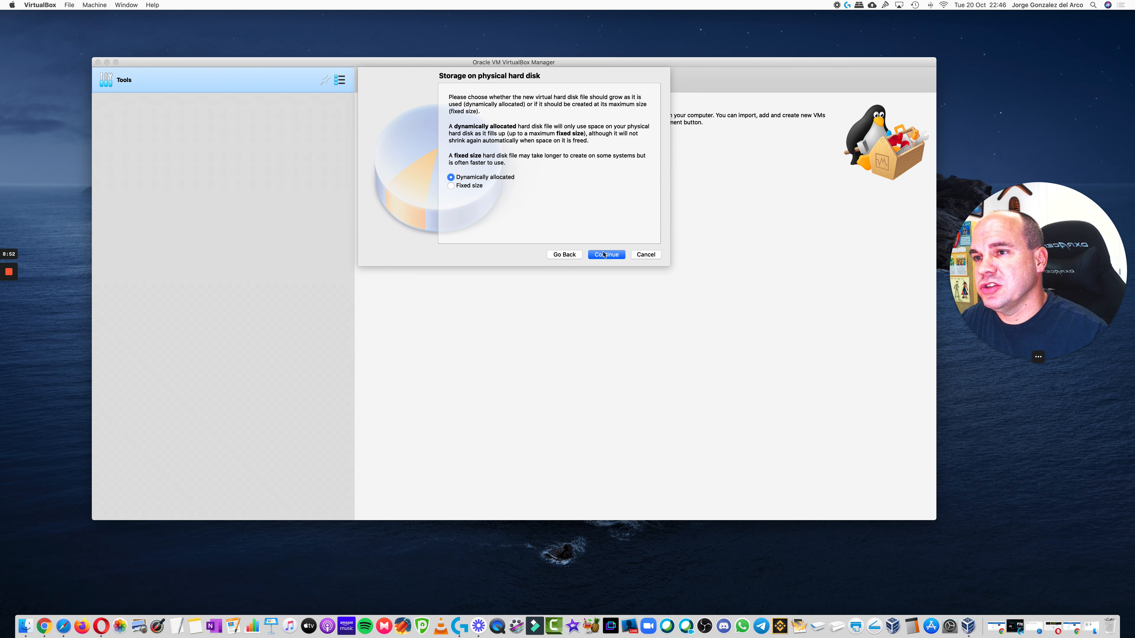
click(611, 258)
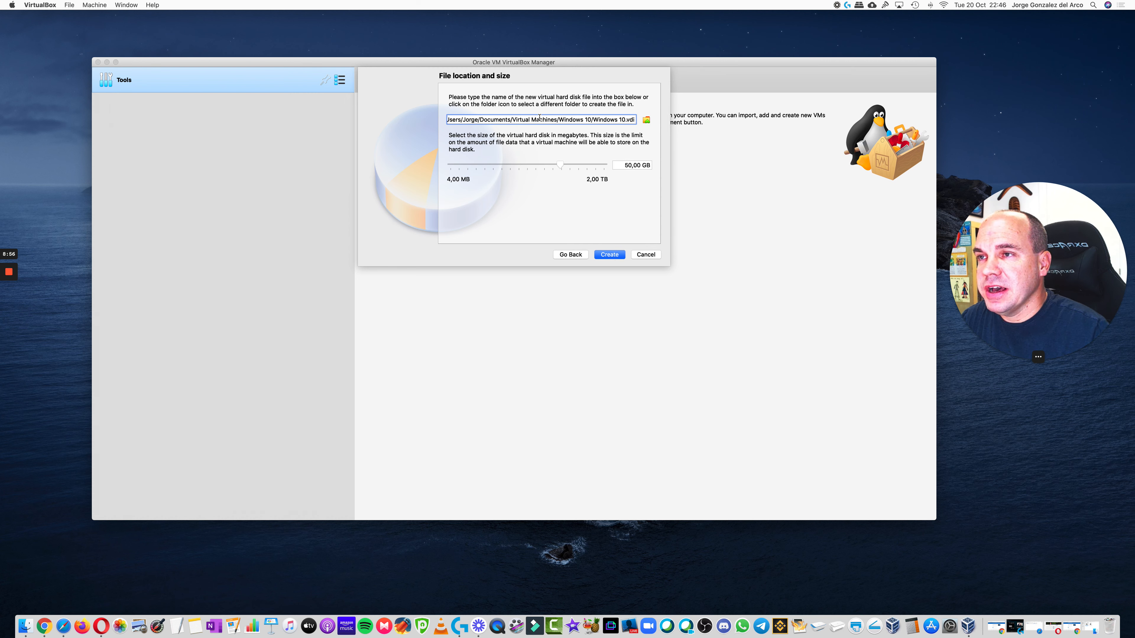
click(609, 255)
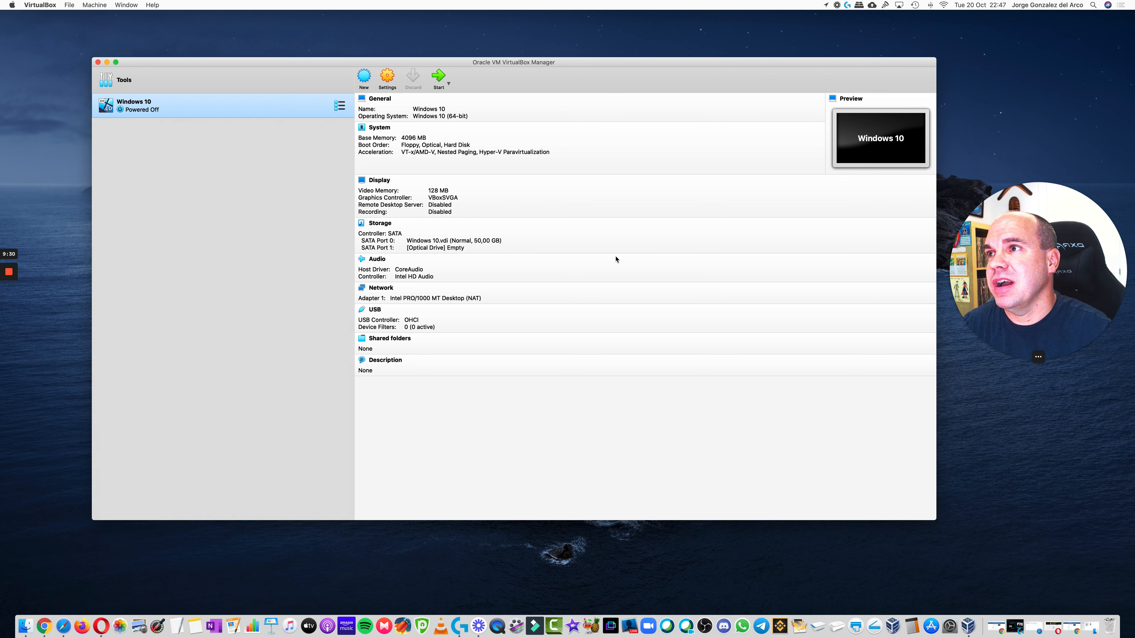
- Check the Windows 10 ISO in the Downloads folder in Finder, then minimise the Finder window
click(25, 625)
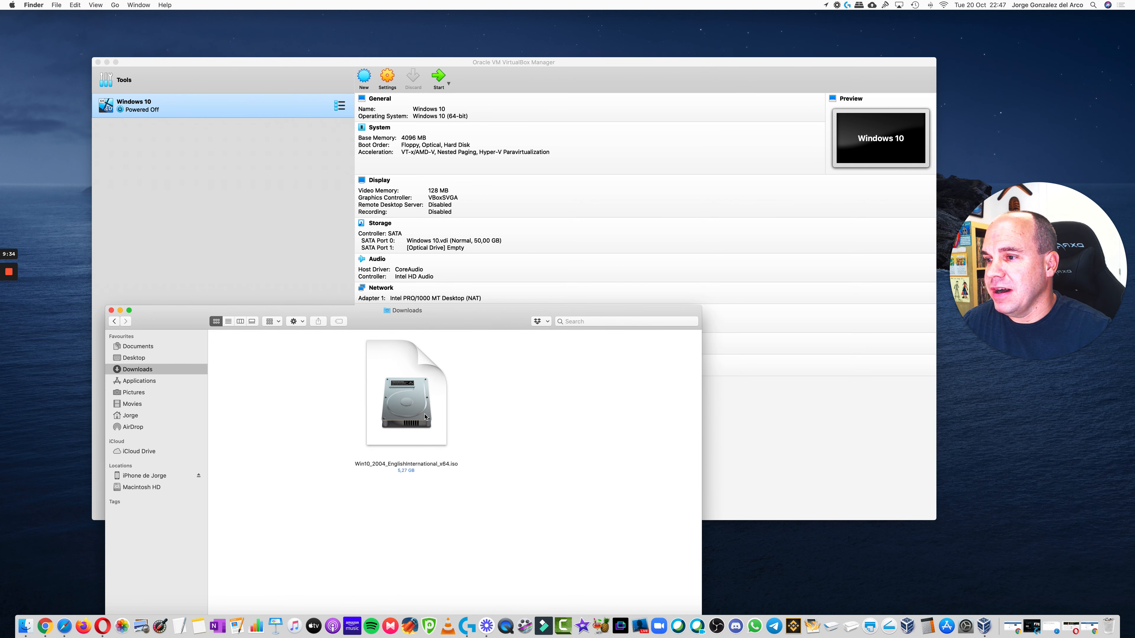
click(425, 417)
click(551, 446)
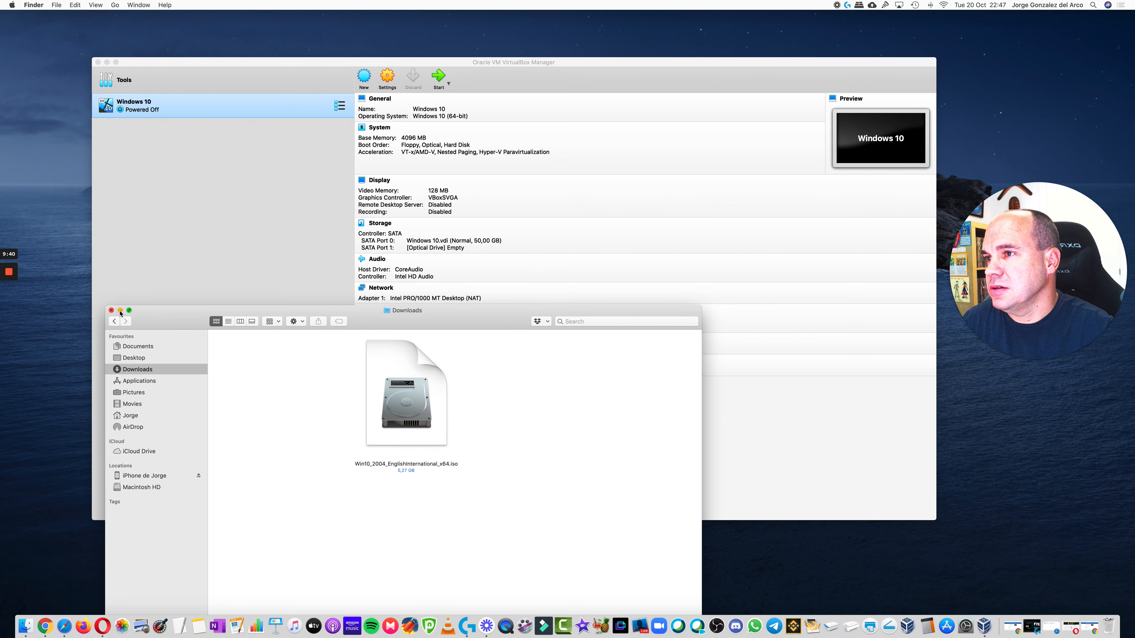
click(120, 311)
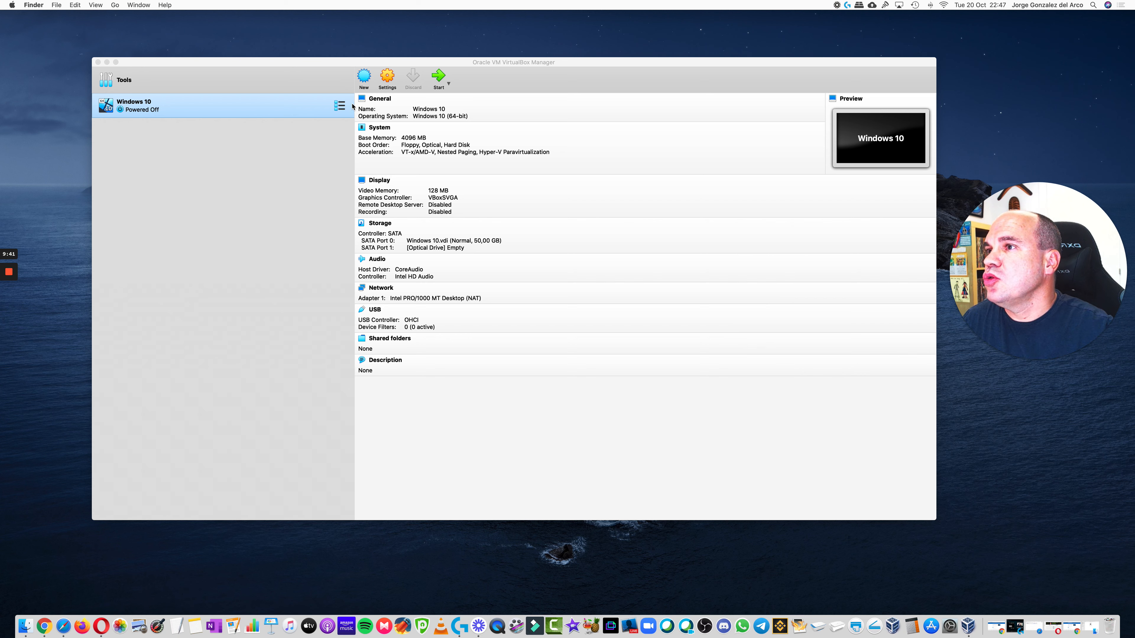
- In the Windows 10 machine's storage settings, load Win10_2004_EnglishInternational_x64.iso from Downloads into the empty optical drive
click(389, 86)
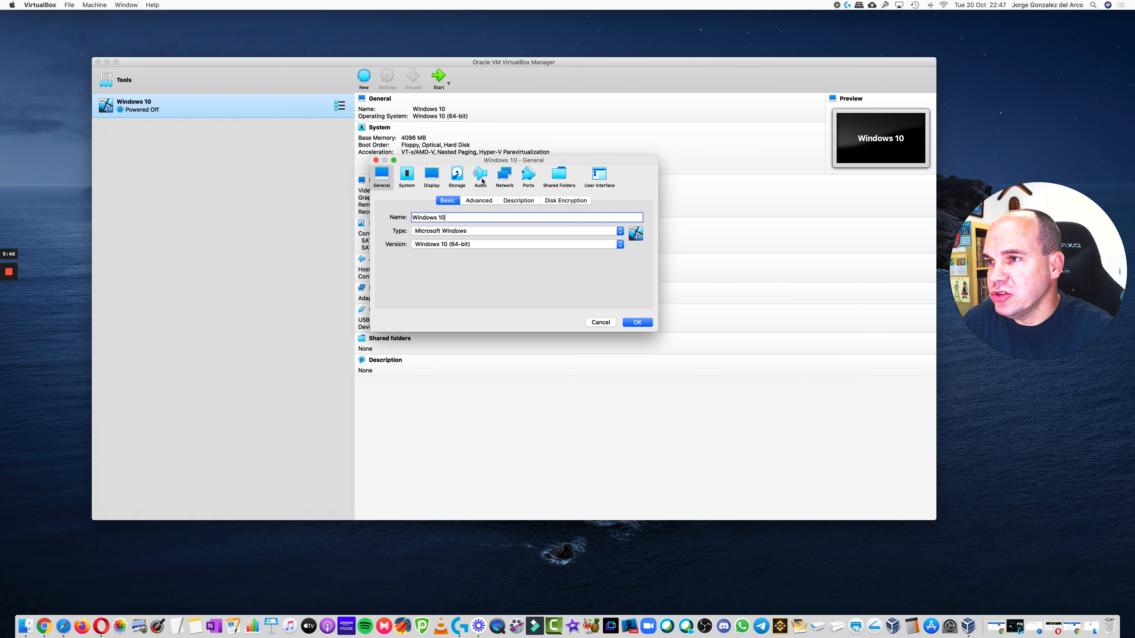
click(463, 179)
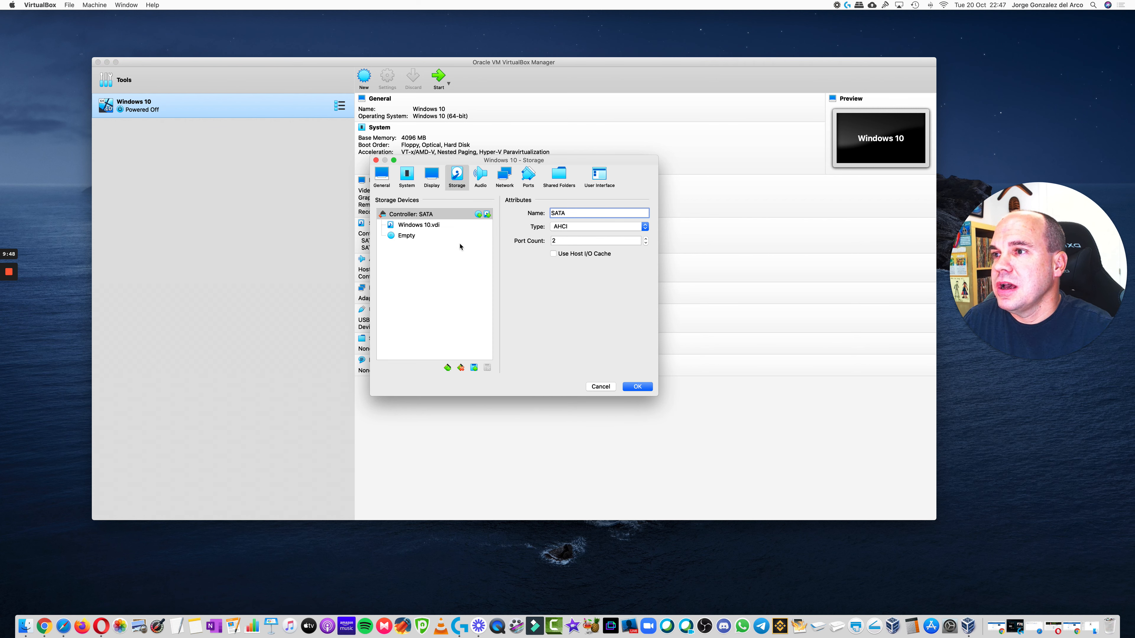
click(440, 227)
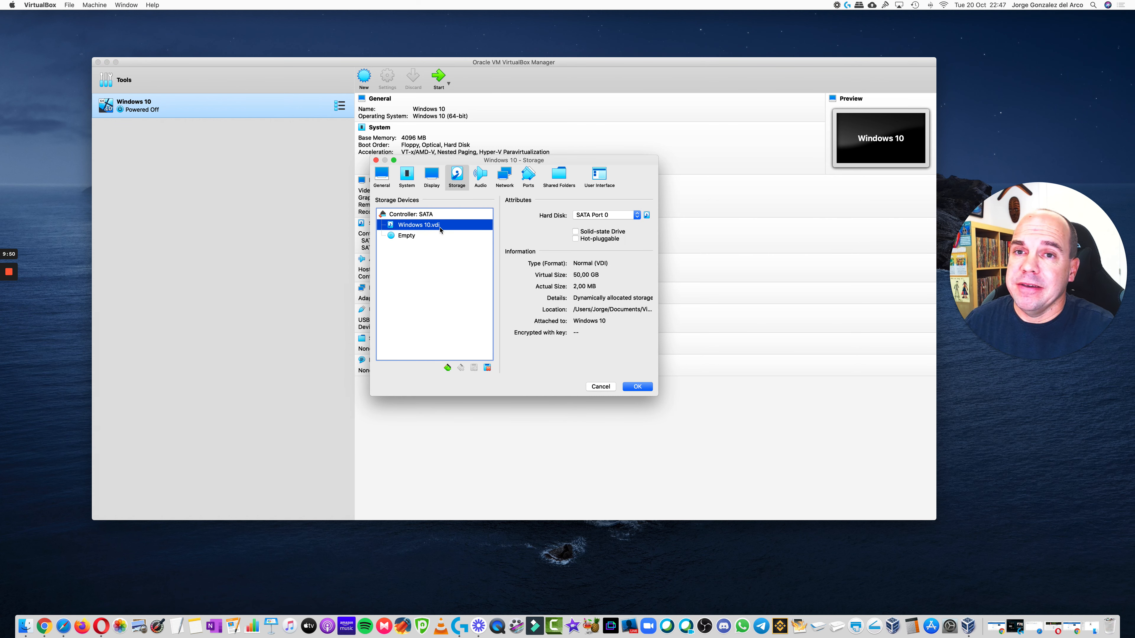
click(423, 239)
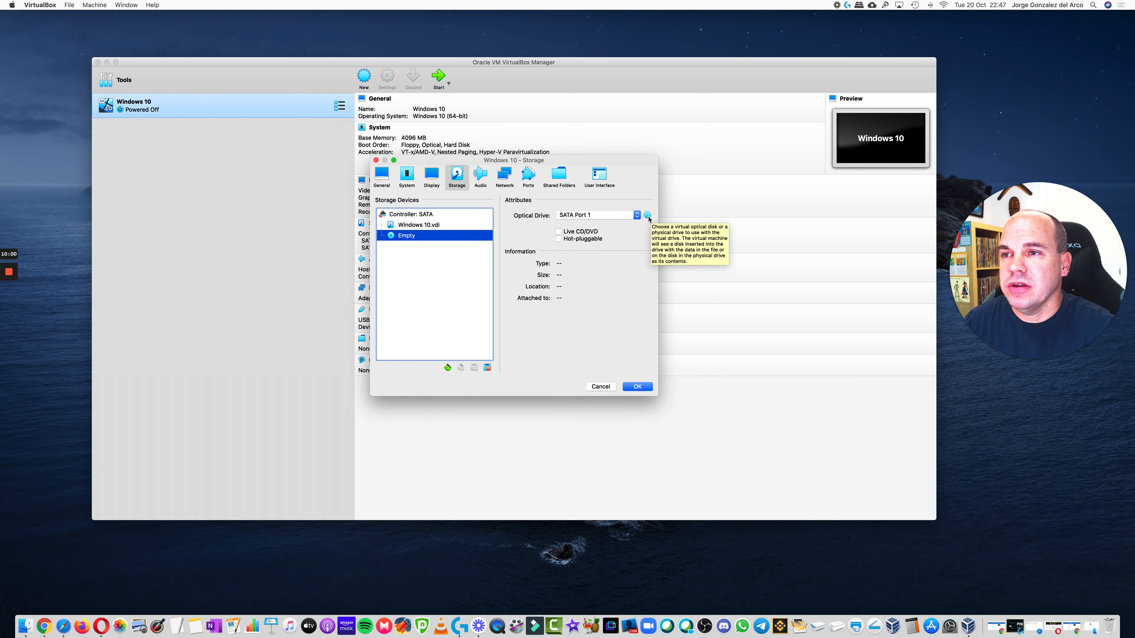
click(648, 215)
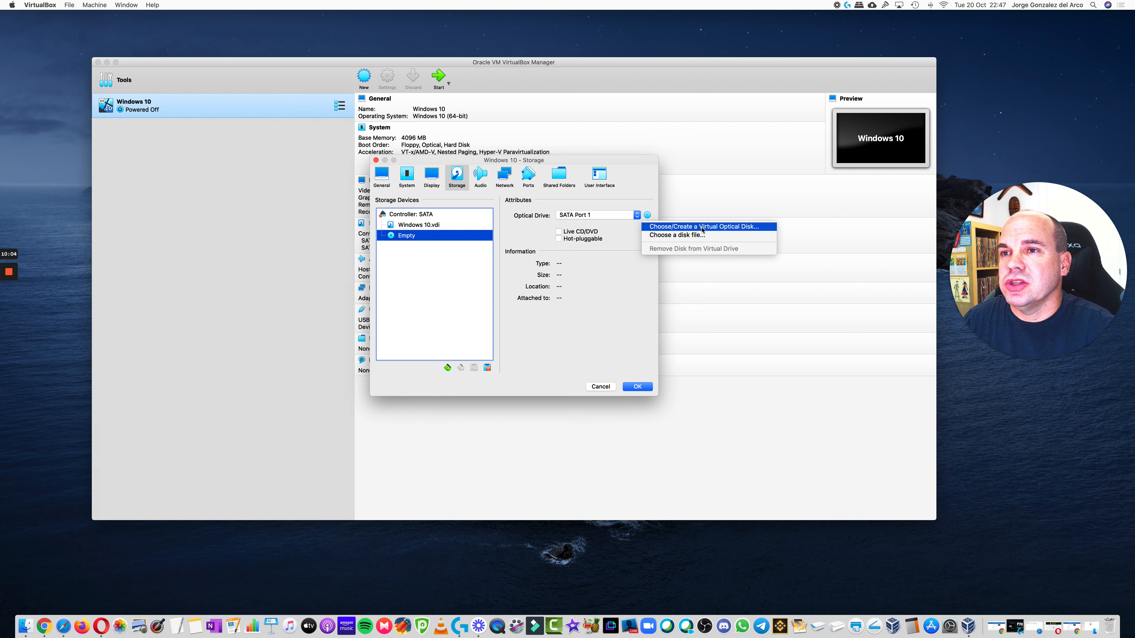
click(700, 237)
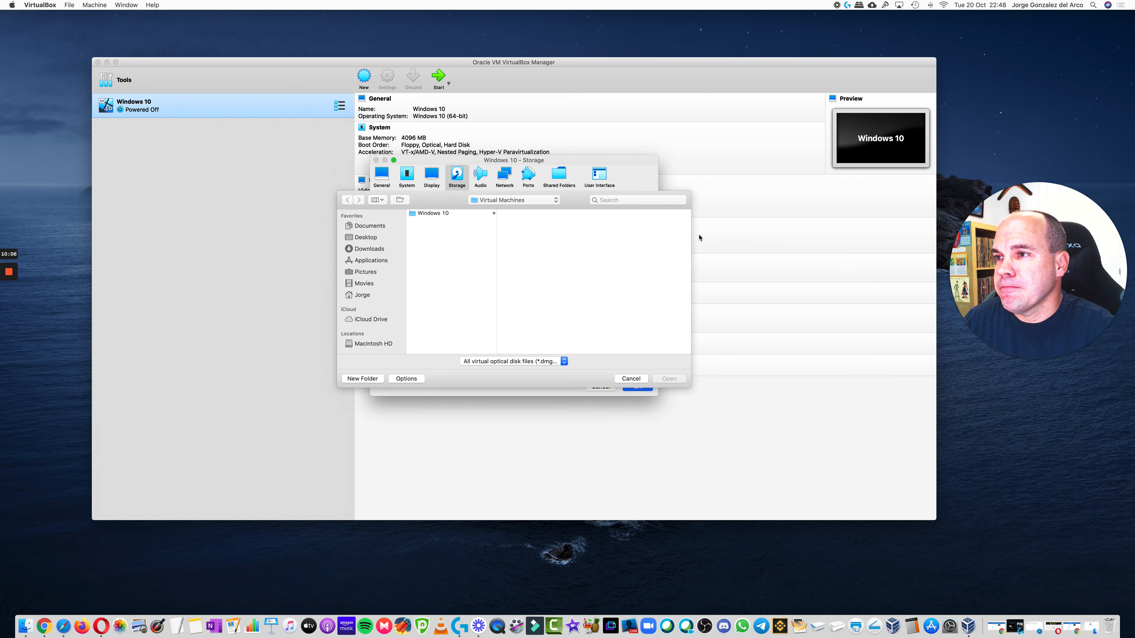
click(381, 253)
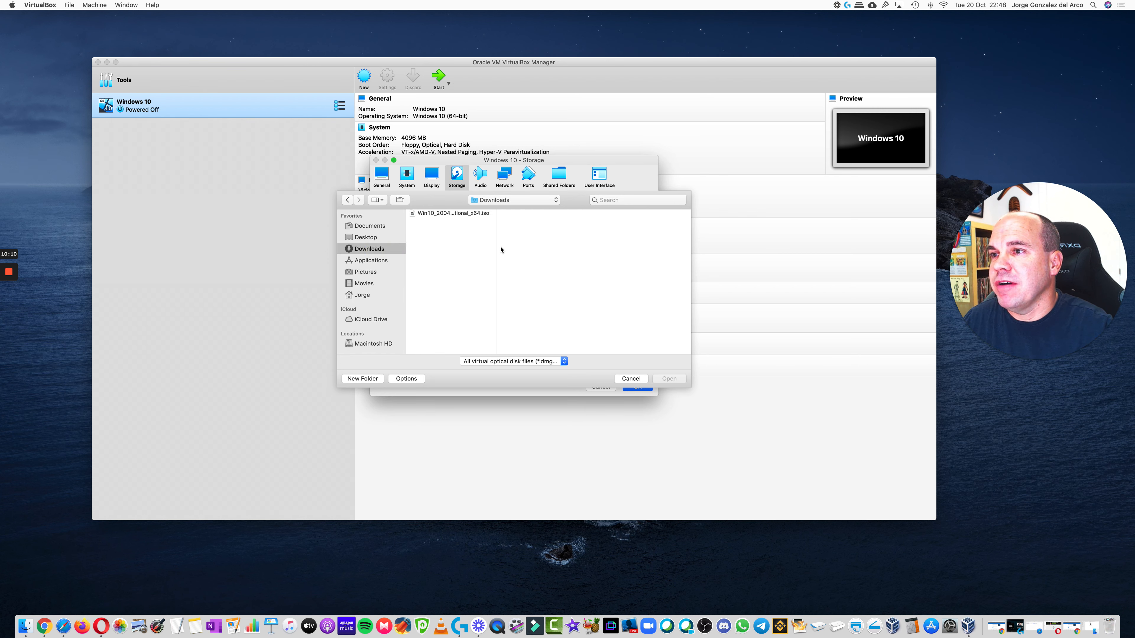
drag(497, 246, 612, 246)
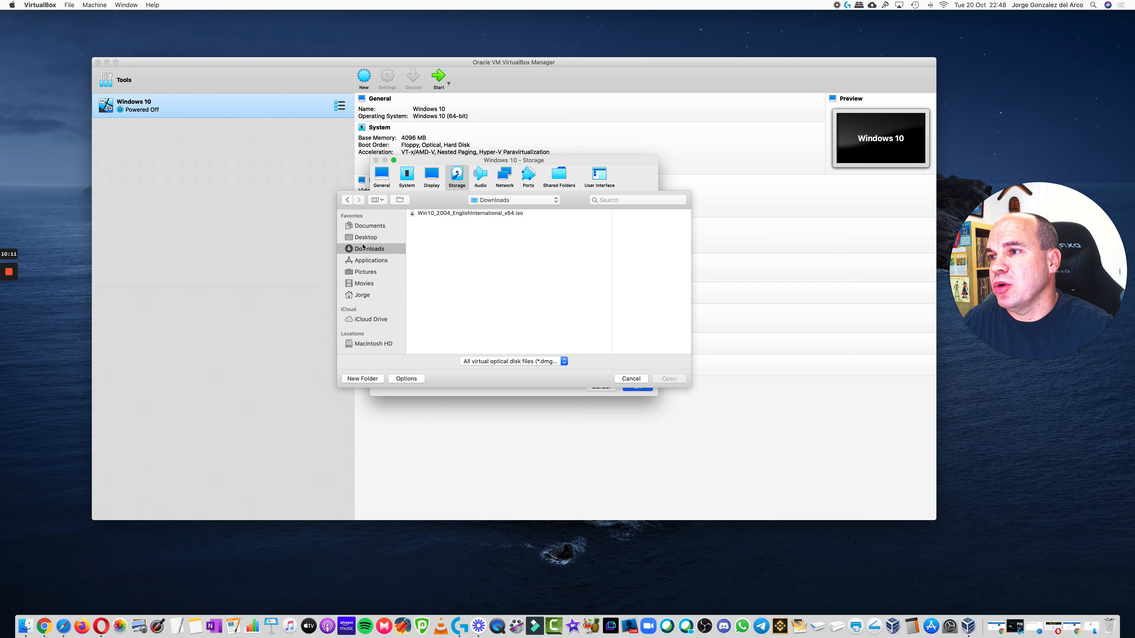
click(471, 215)
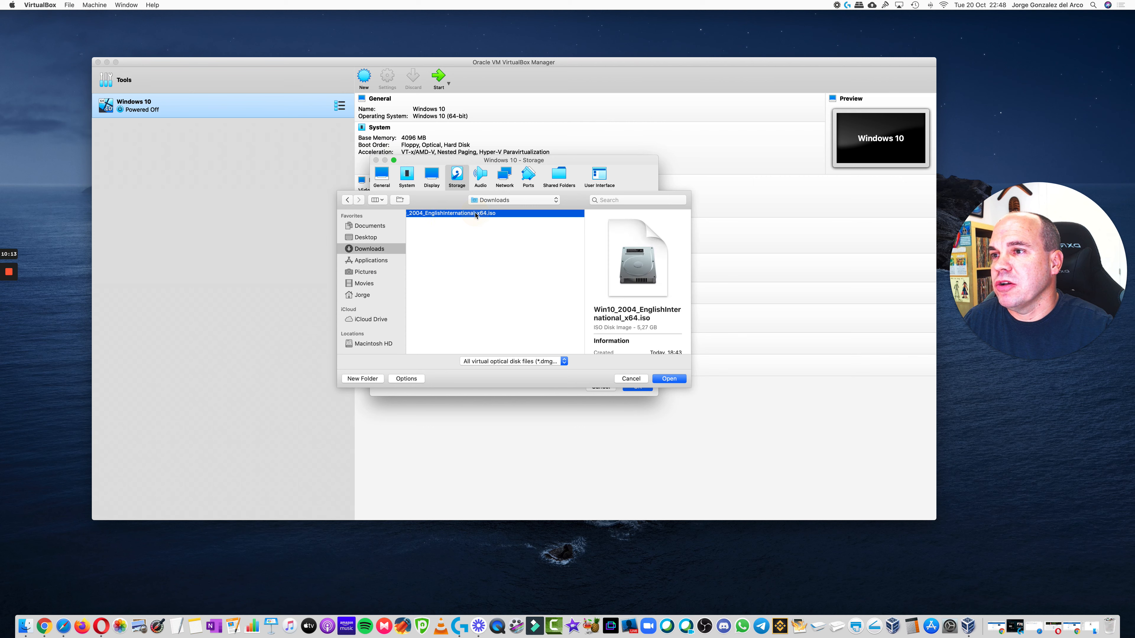
click(671, 381)
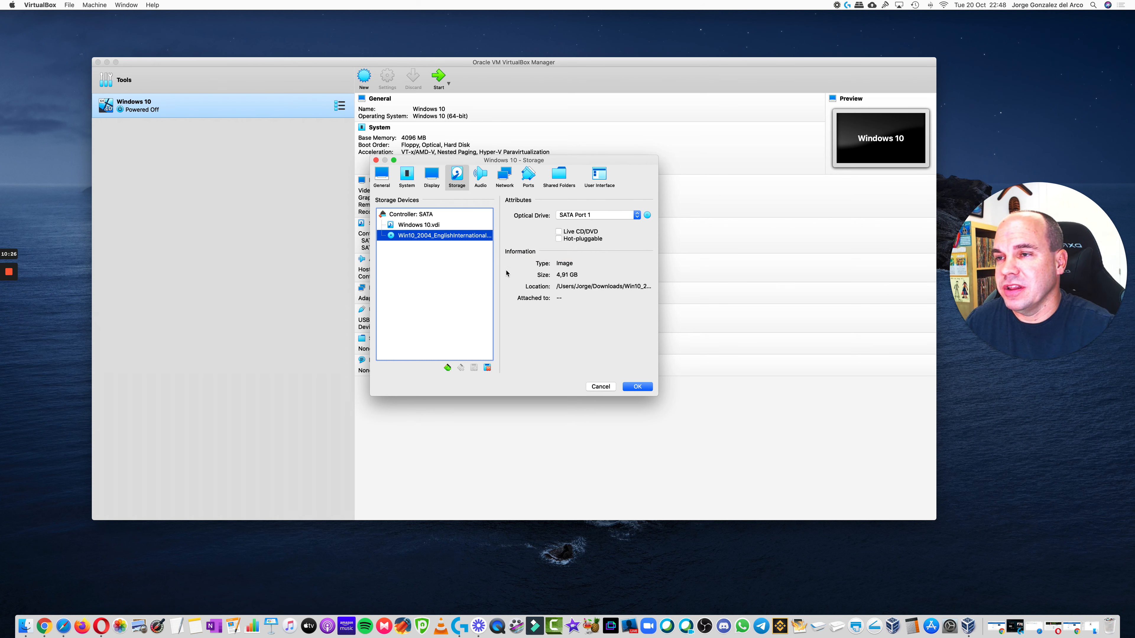
- Save the storage settings and start the Windows 10 virtual machine from Win10_2004_EnglishInternational_x64.iso
click(638, 387)
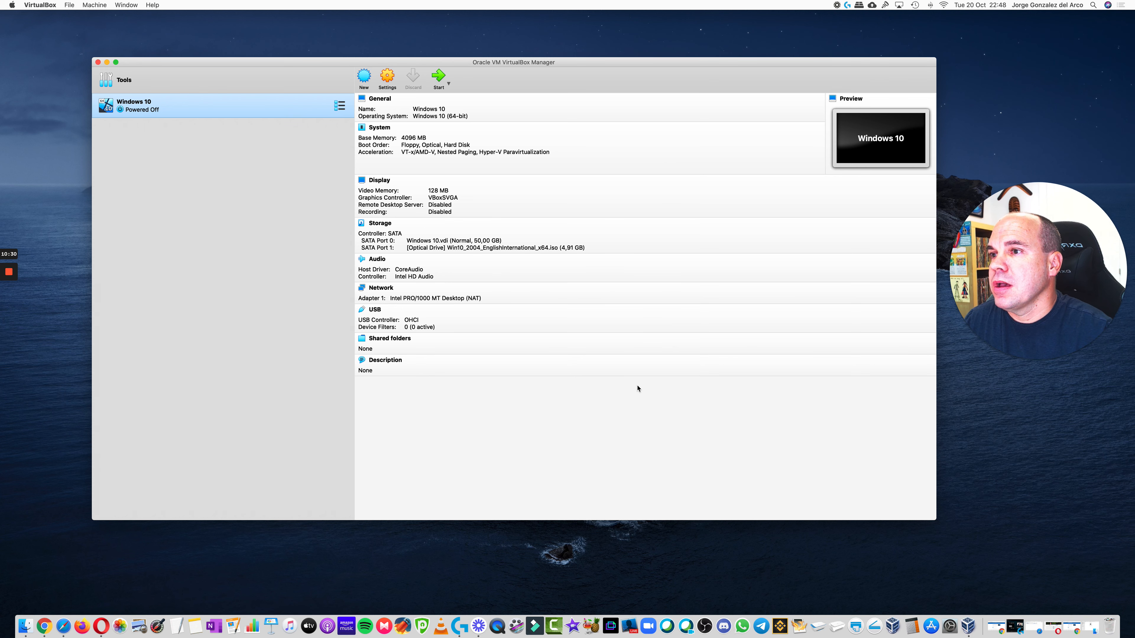
click(438, 83)
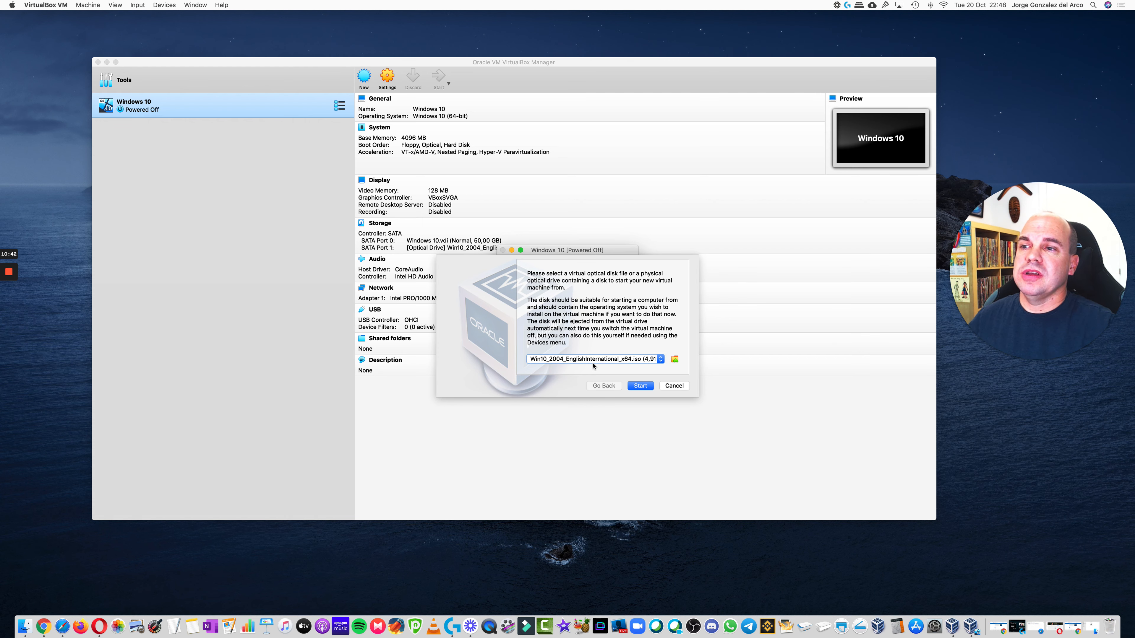
click(646, 389)
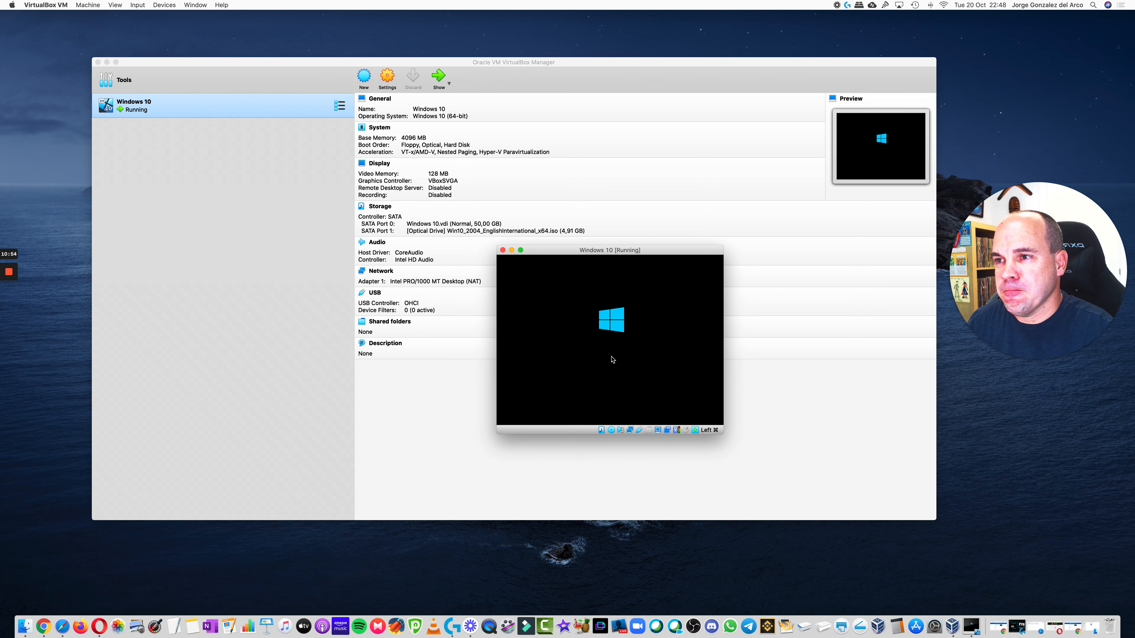
- Try to enlarge the virtual machine's display by resizing its window
drag(551, 250, 402, 178)
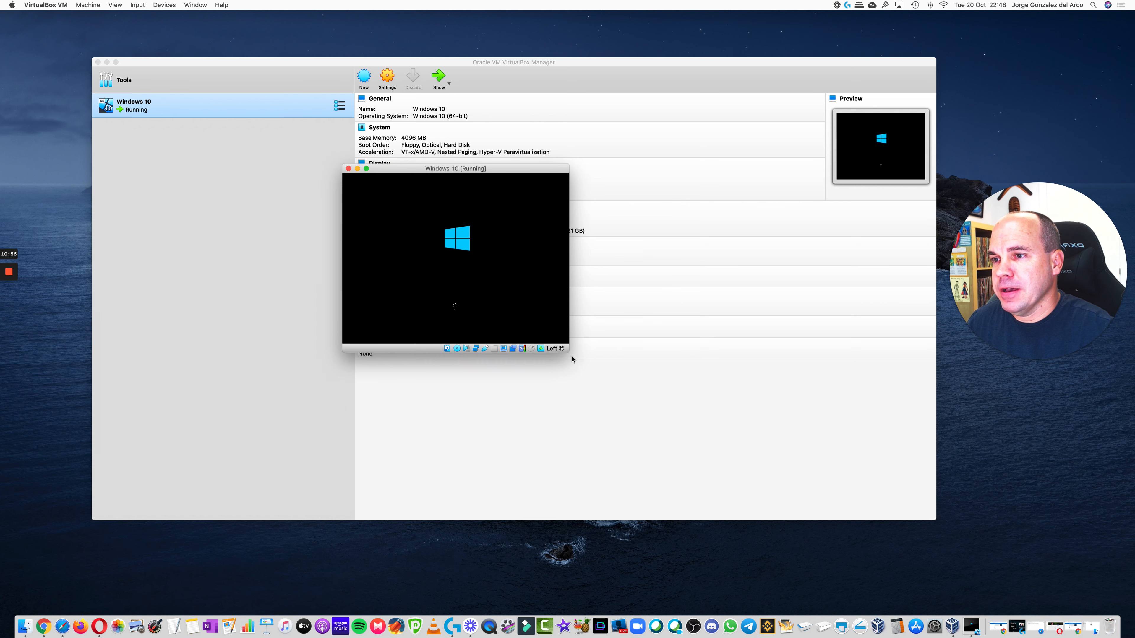
drag(568, 351, 766, 501)
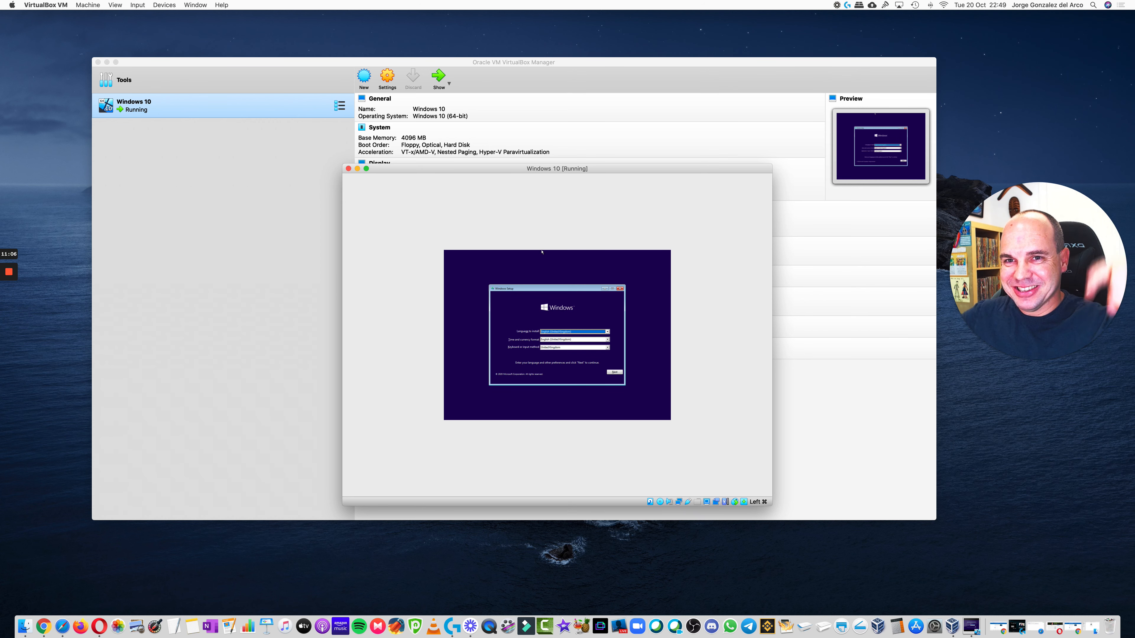
drag(420, 170, 411, 160)
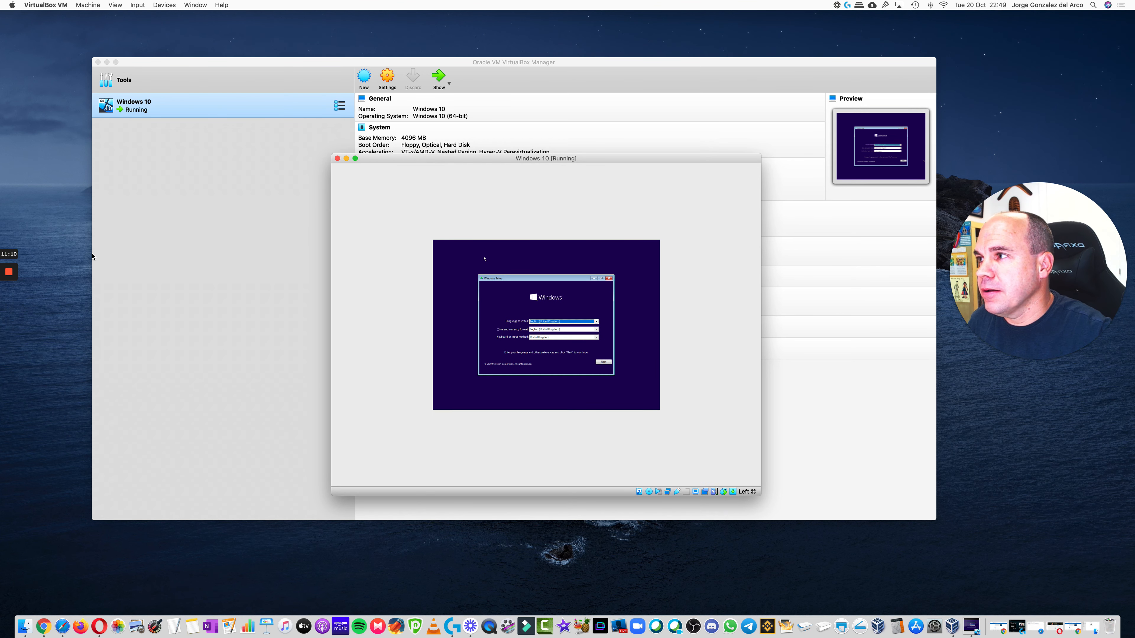
click(9, 308)
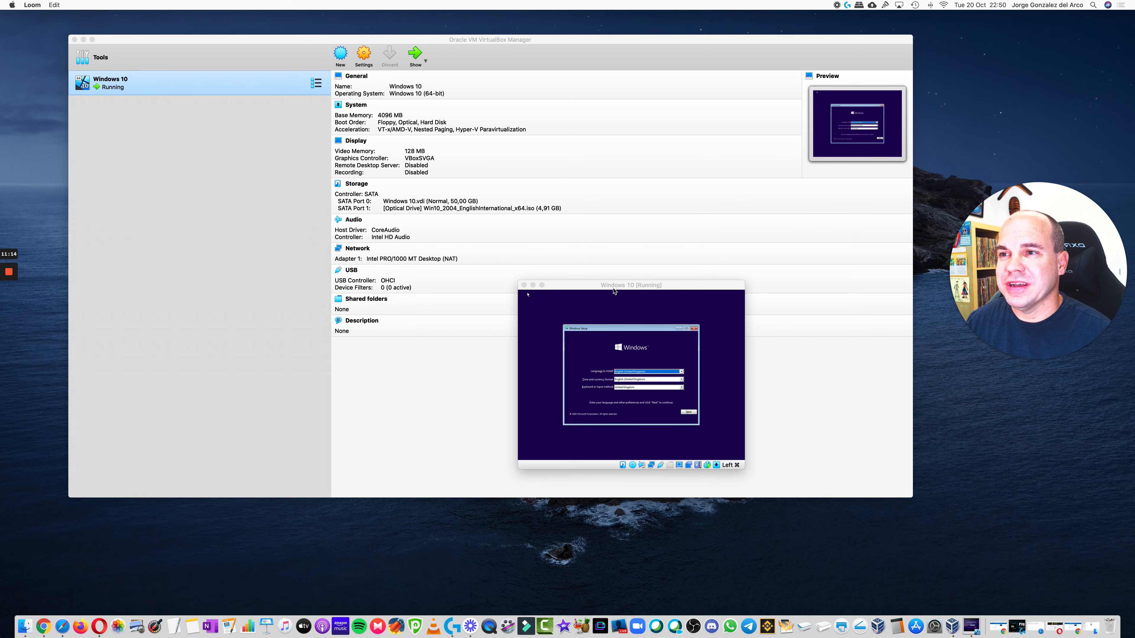
- Scale Virtual Screen 1 of the running machine to 300% and reposition its window fully on the desktop
drag(615, 285, 645, 224)
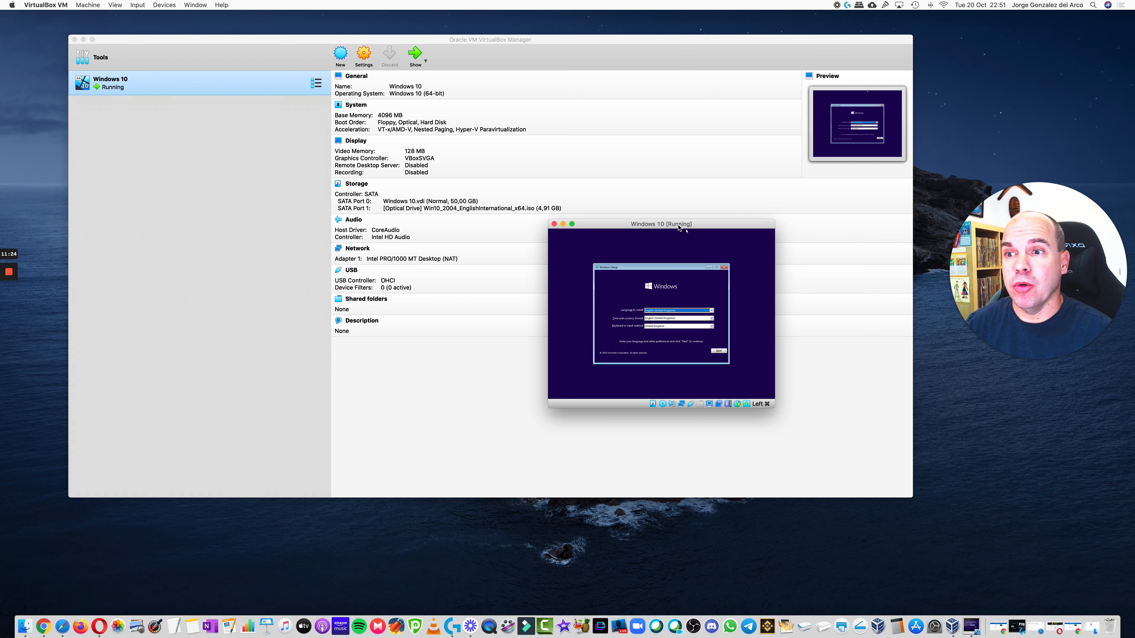
click(710, 408)
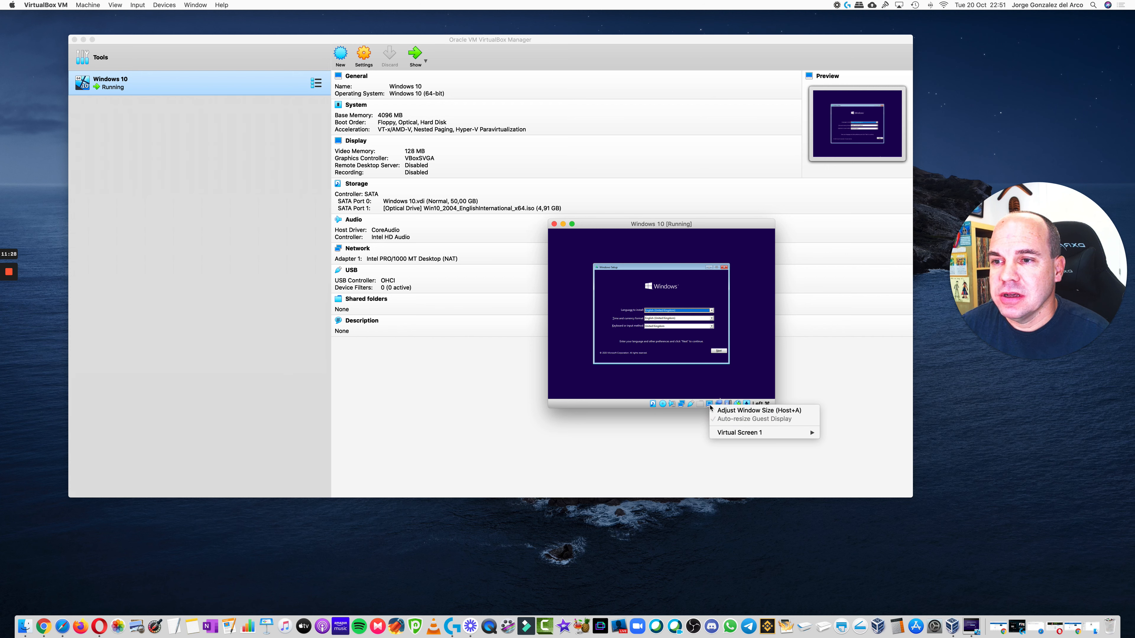
click(700, 404)
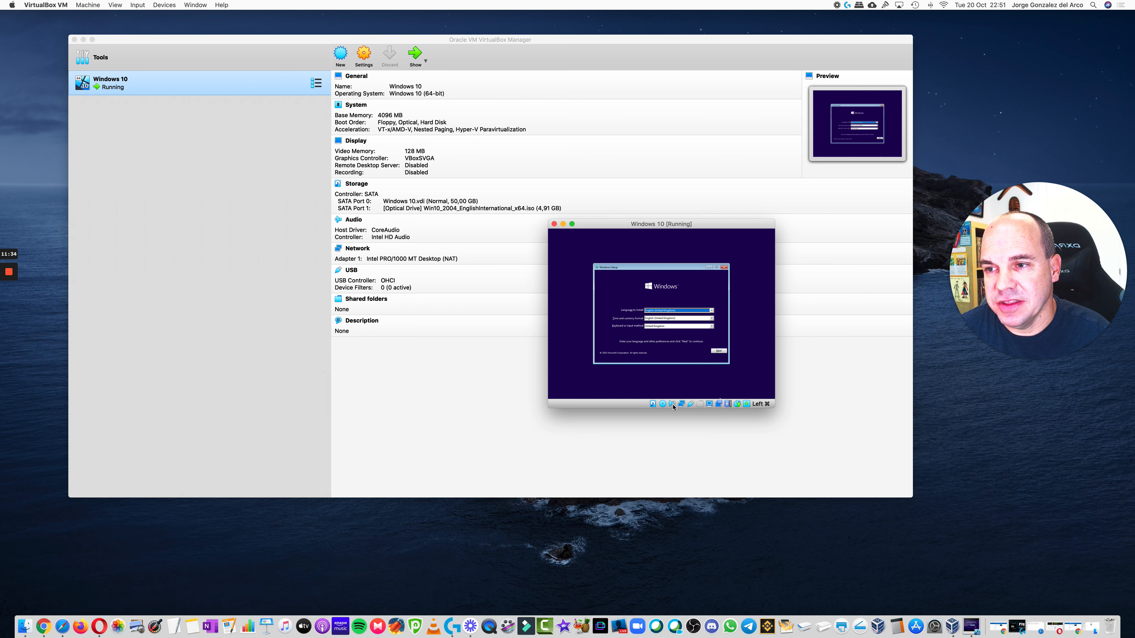
click(710, 404)
mouse_move(735, 434)
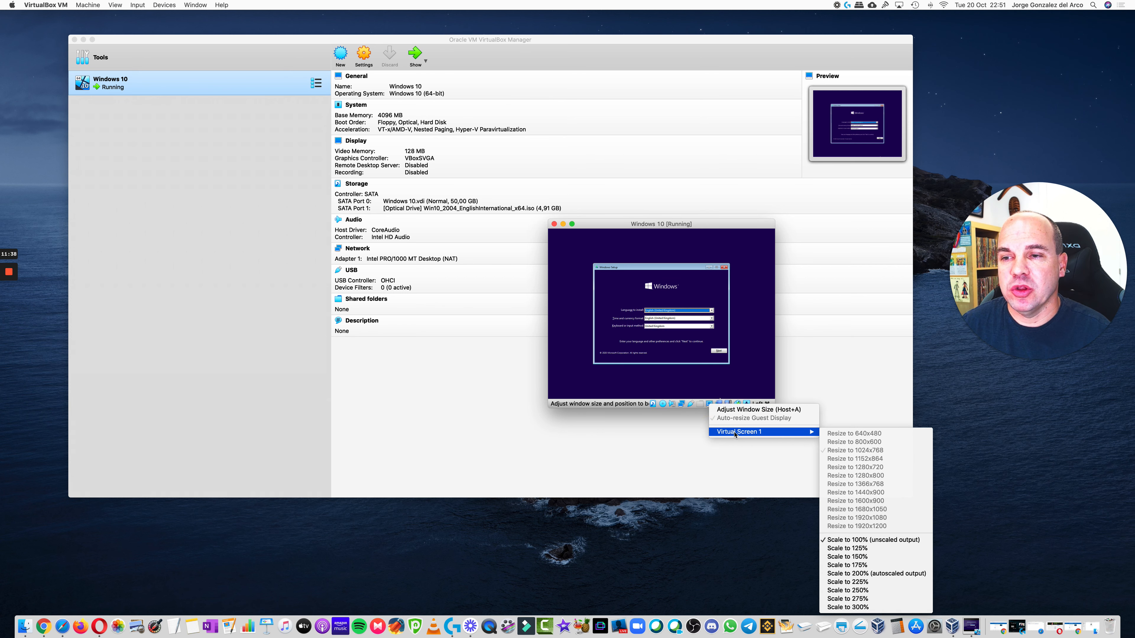
click(865, 608)
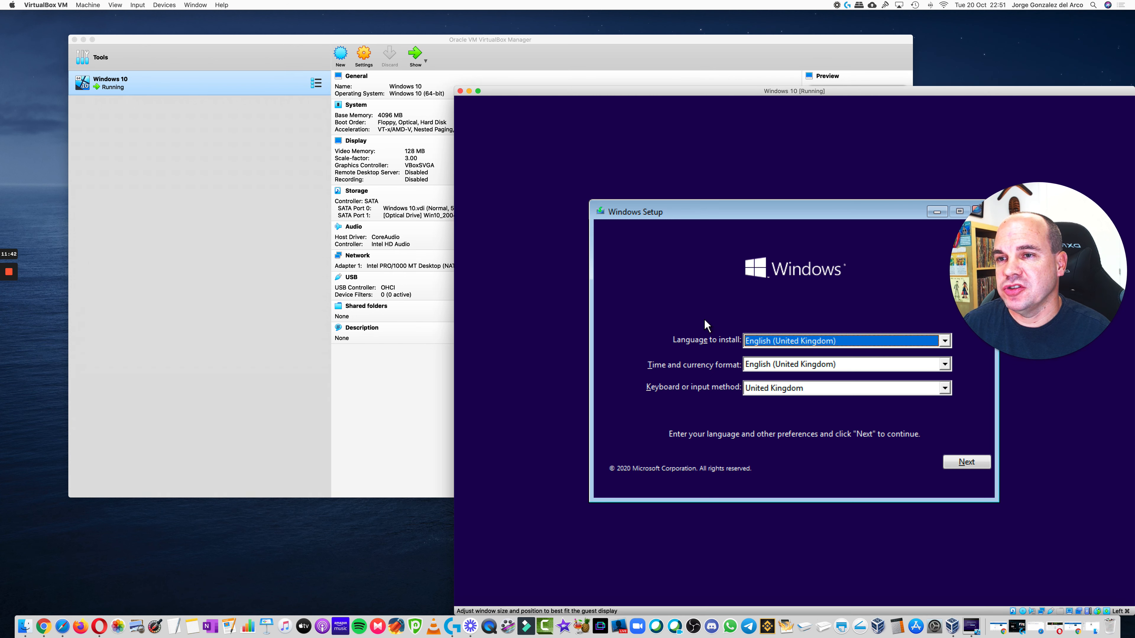
drag(708, 97, 452, 37)
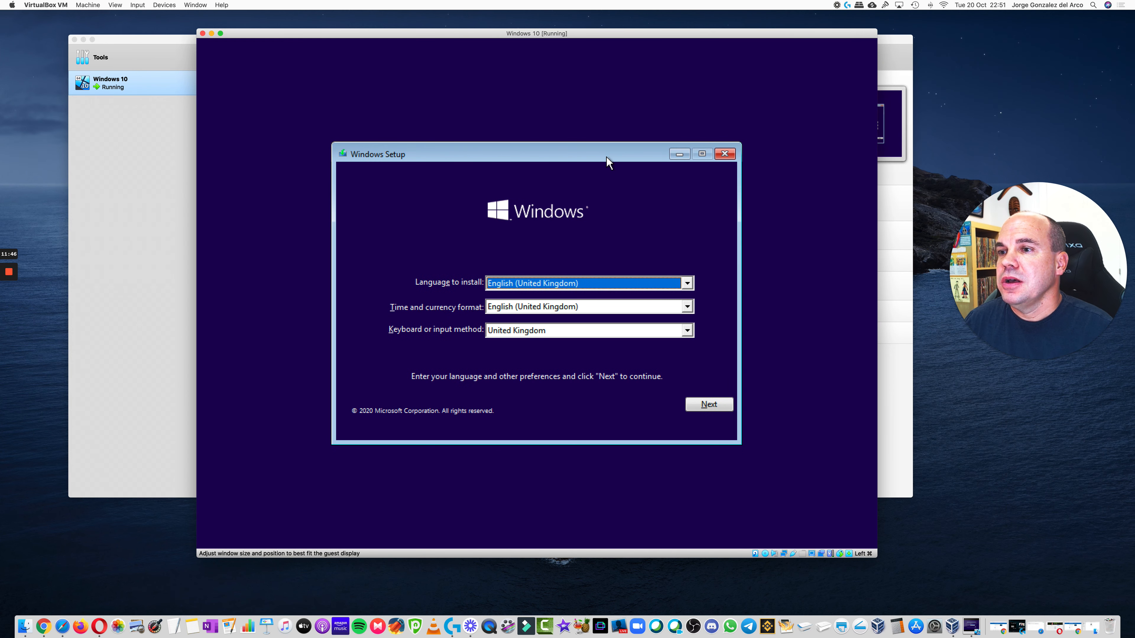
- Keep English (United Kingdom) as the Windows Setup language and start the installation
click(559, 282)
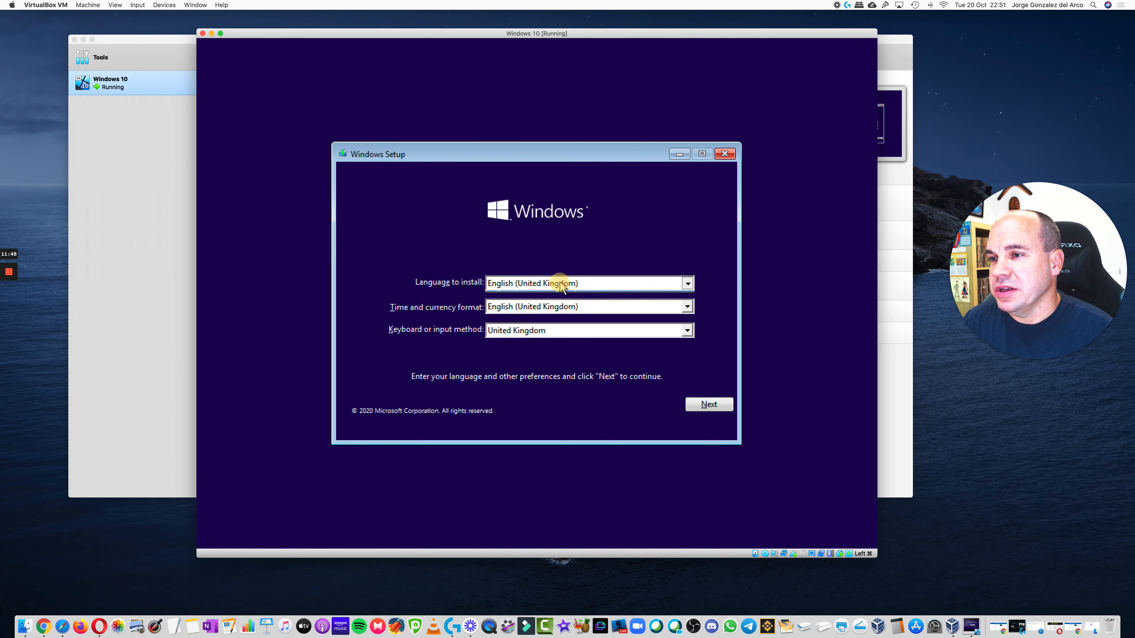
click(560, 283)
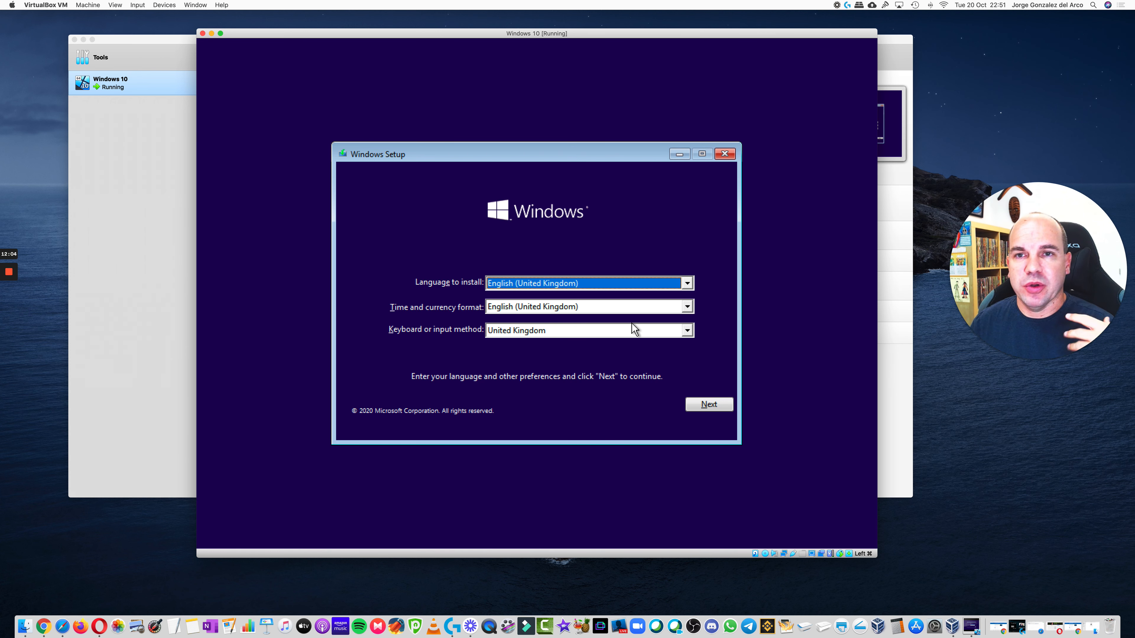
click(708, 405)
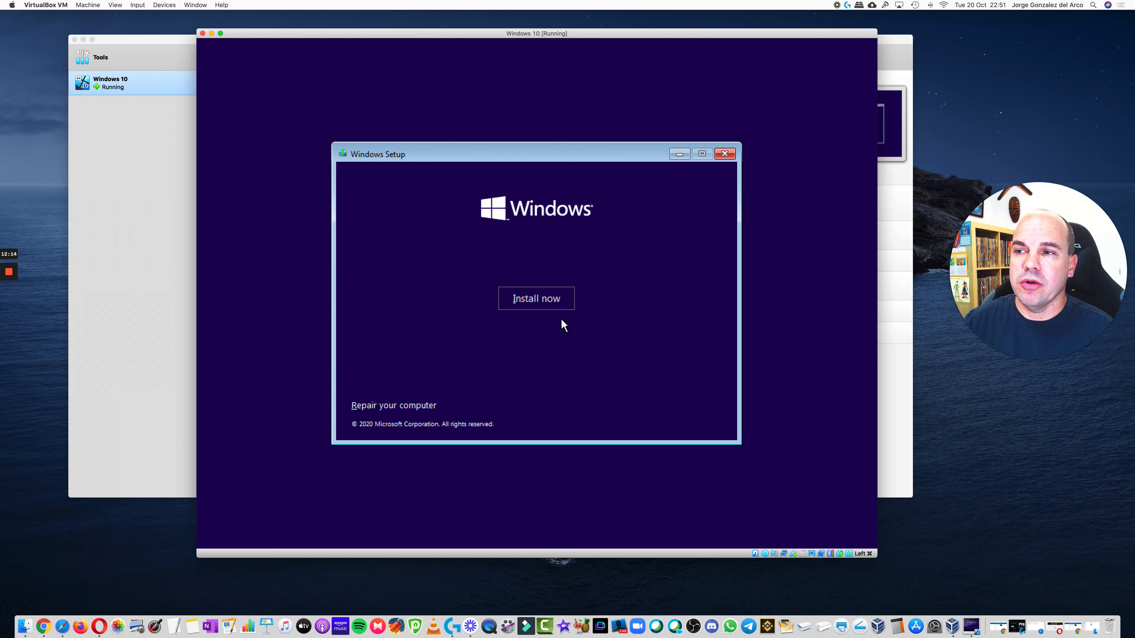
click(556, 309)
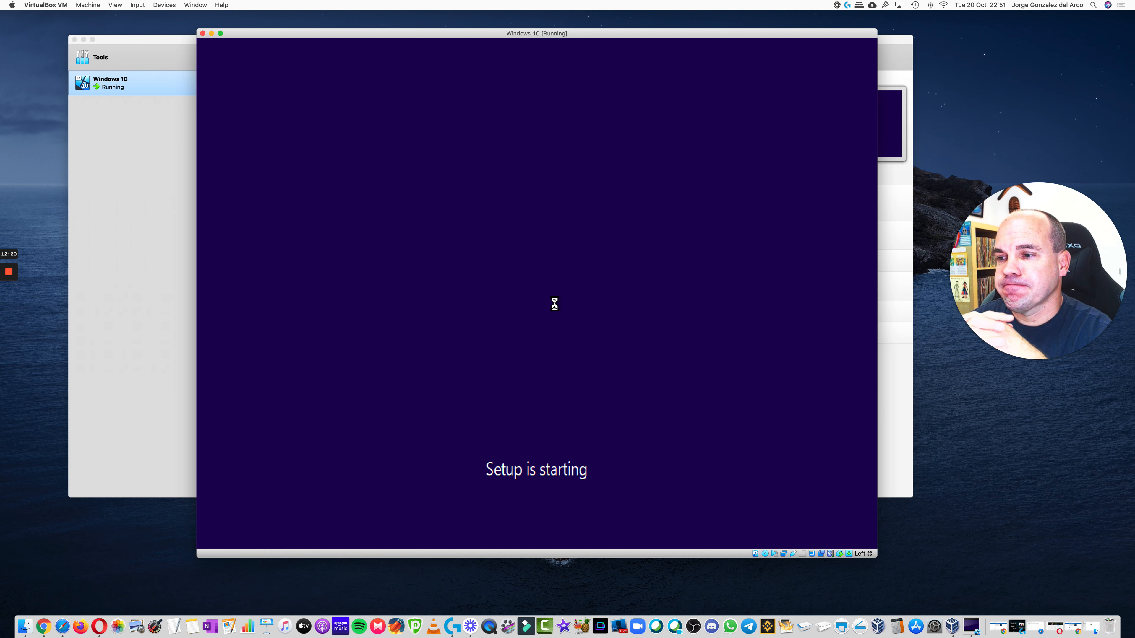
mouse_move(9, 273)
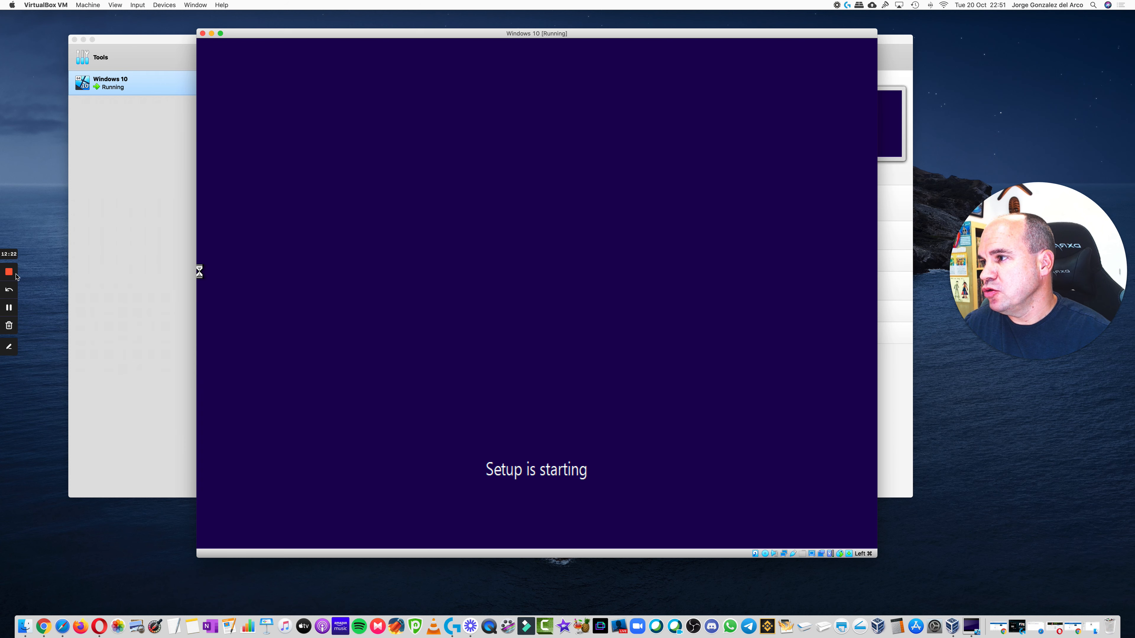
click(9, 309)
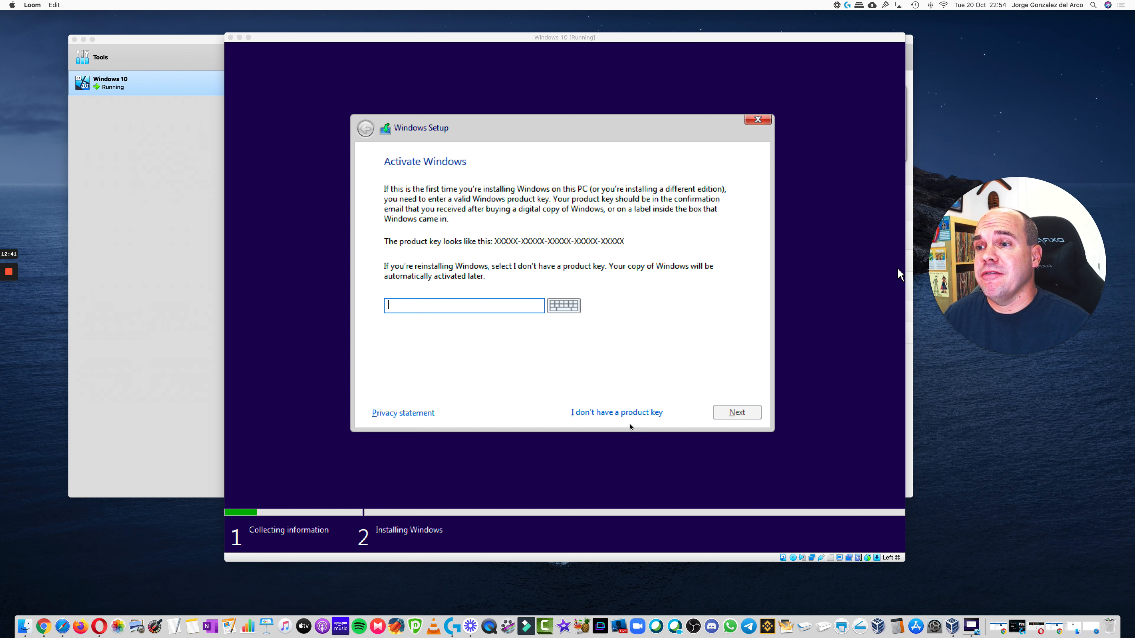
- Skip the product key and choose Windows 10 Pro as the operating system to install
click(658, 374)
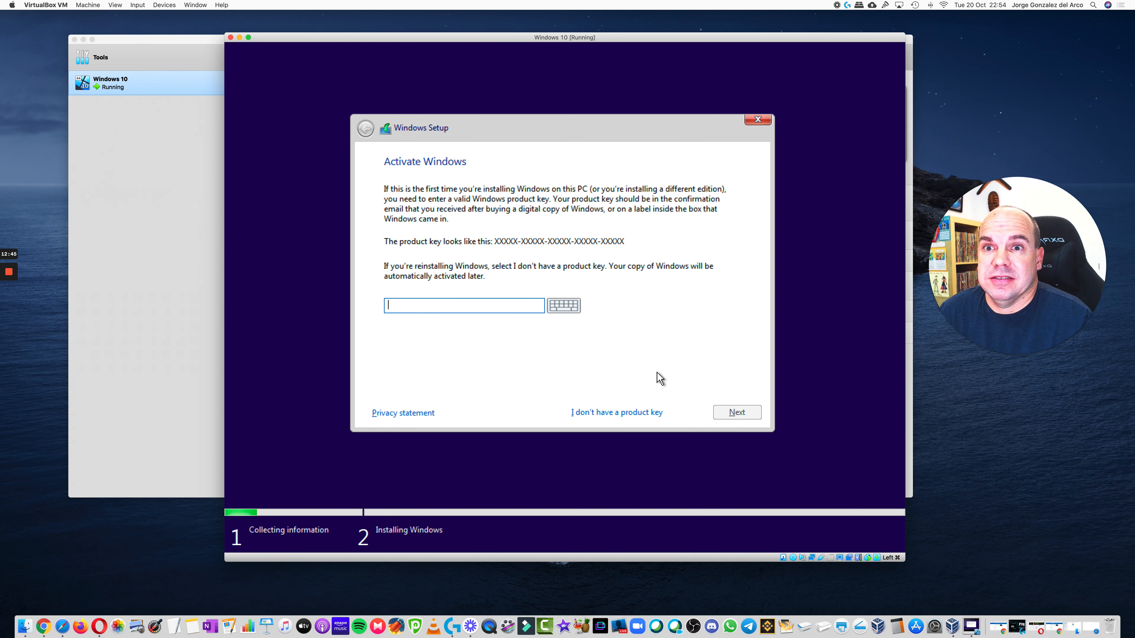
click(621, 413)
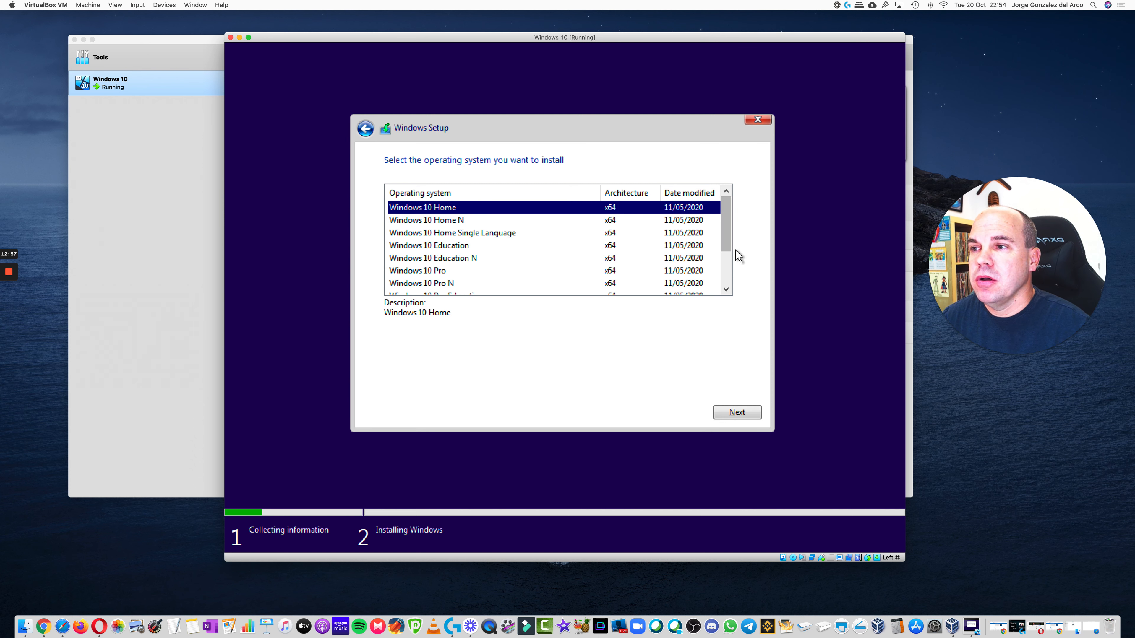
click(727, 265)
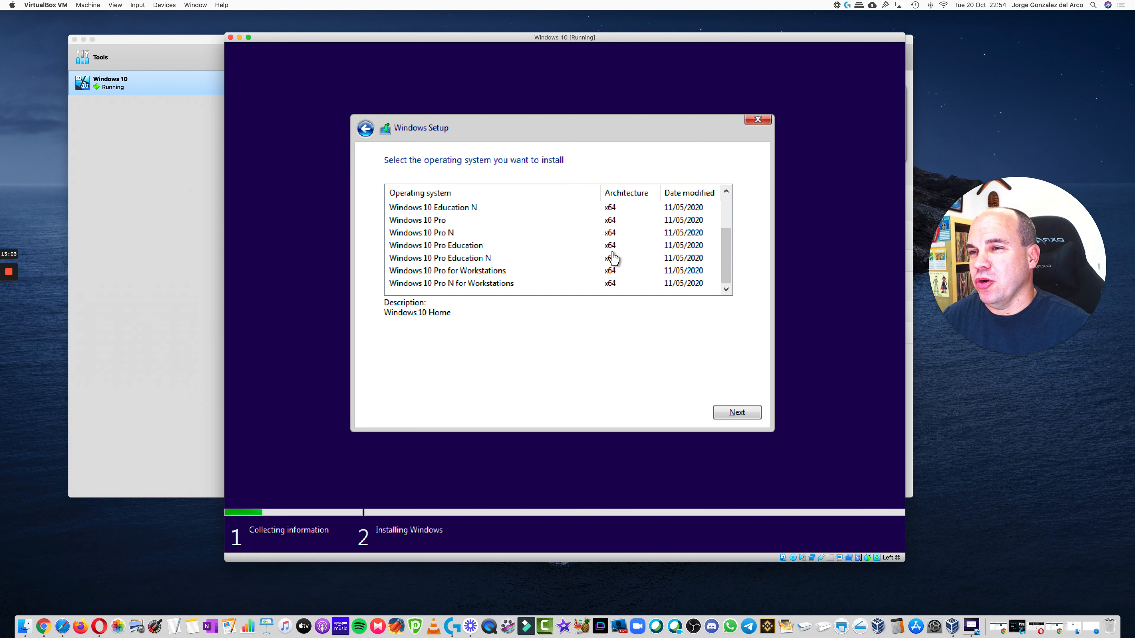
click(468, 224)
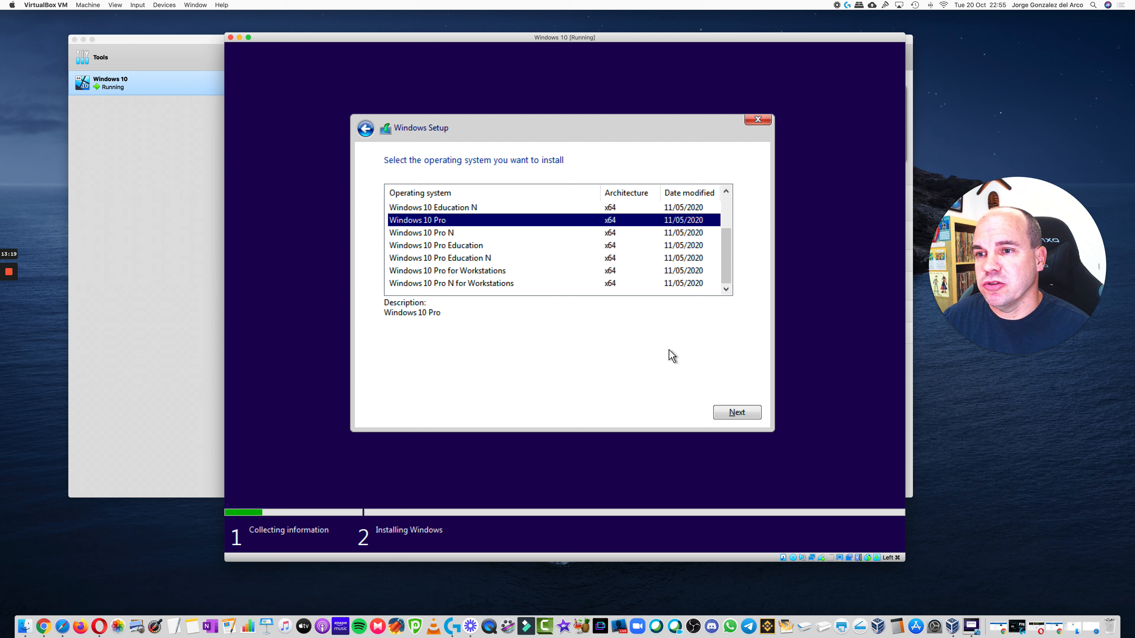
click(731, 412)
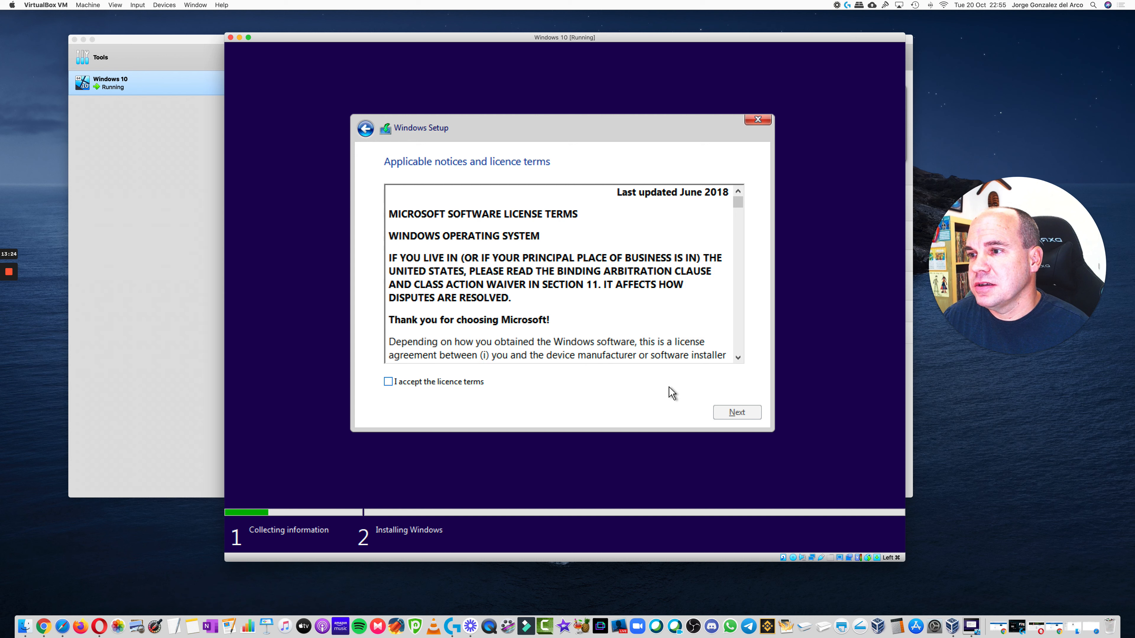
- Accept the licence terms and start a custom, Windows-only installation on Drive 0 Unallocated Space
click(463, 382)
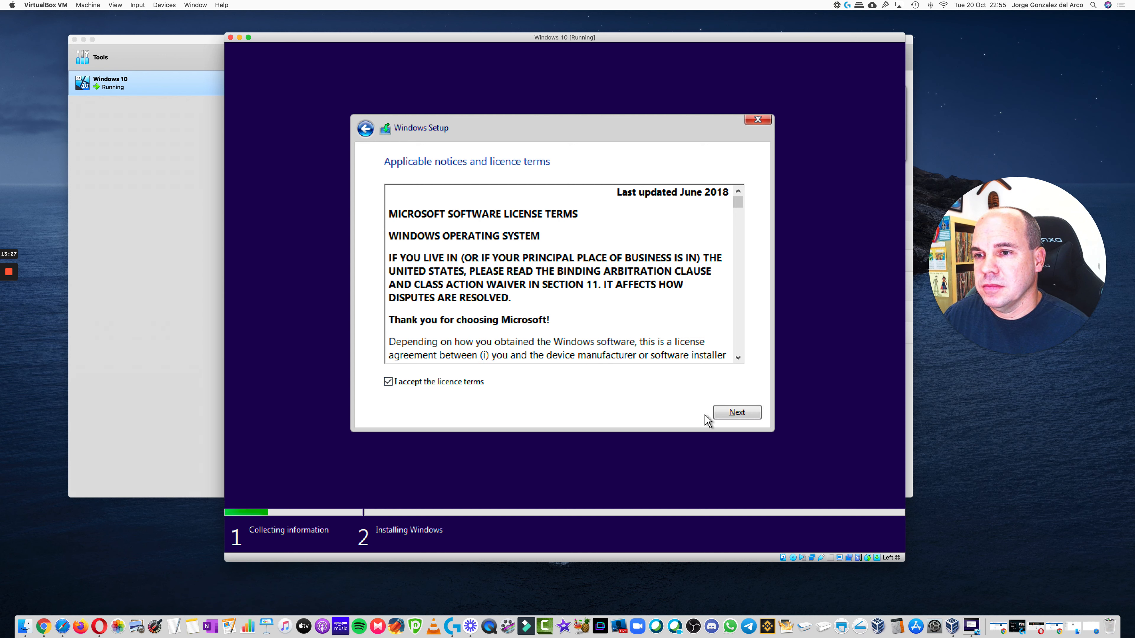
click(727, 413)
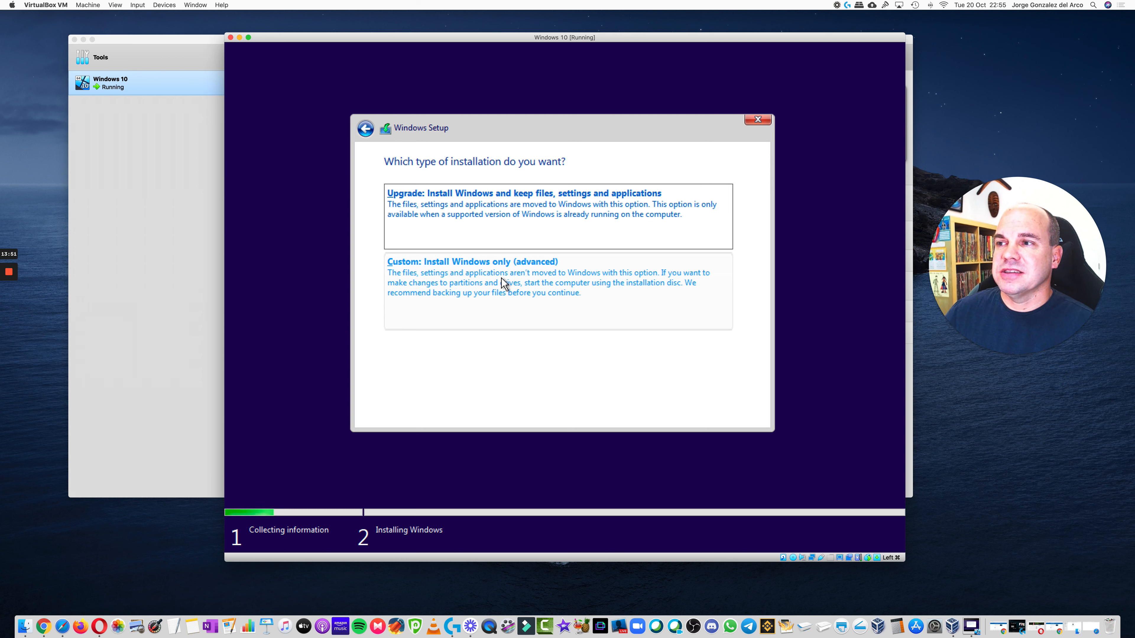
click(529, 285)
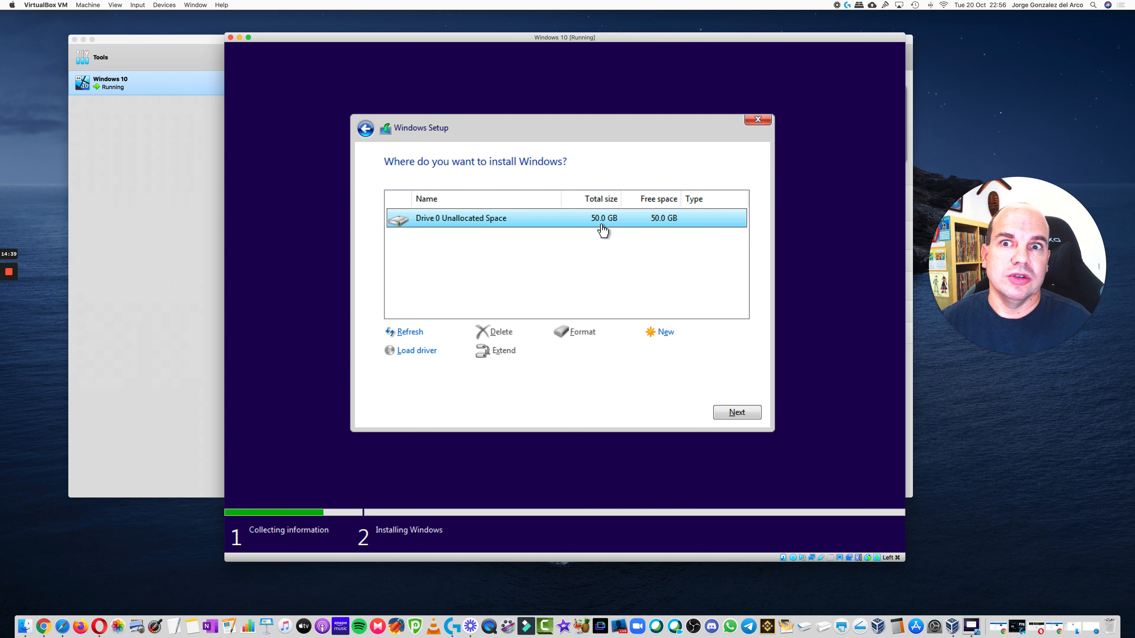
click(739, 413)
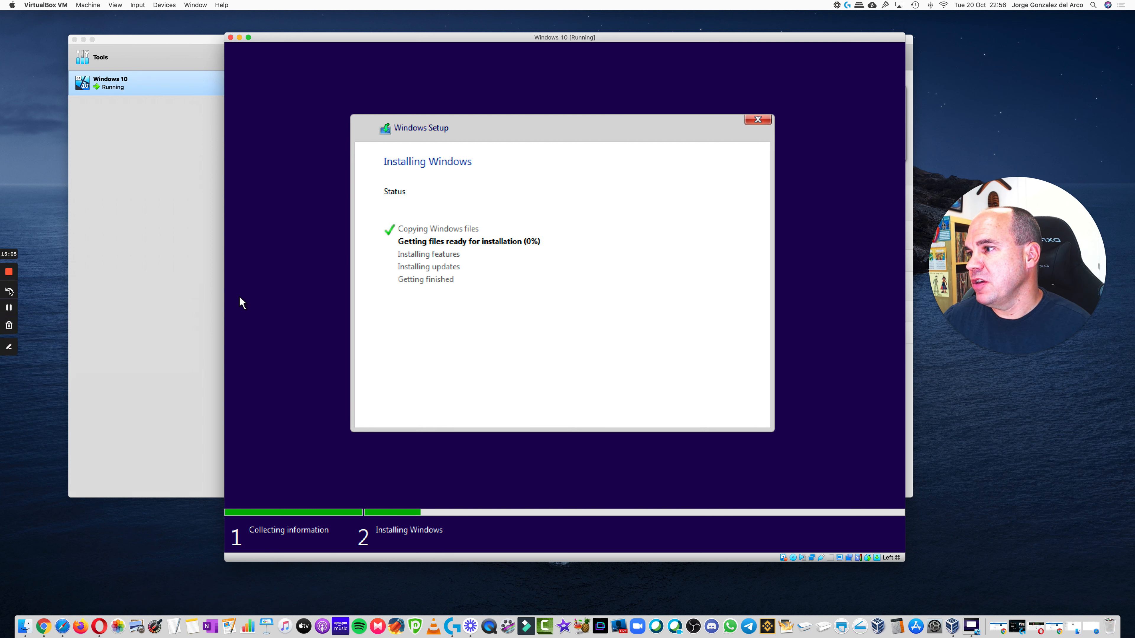
click(8, 308)
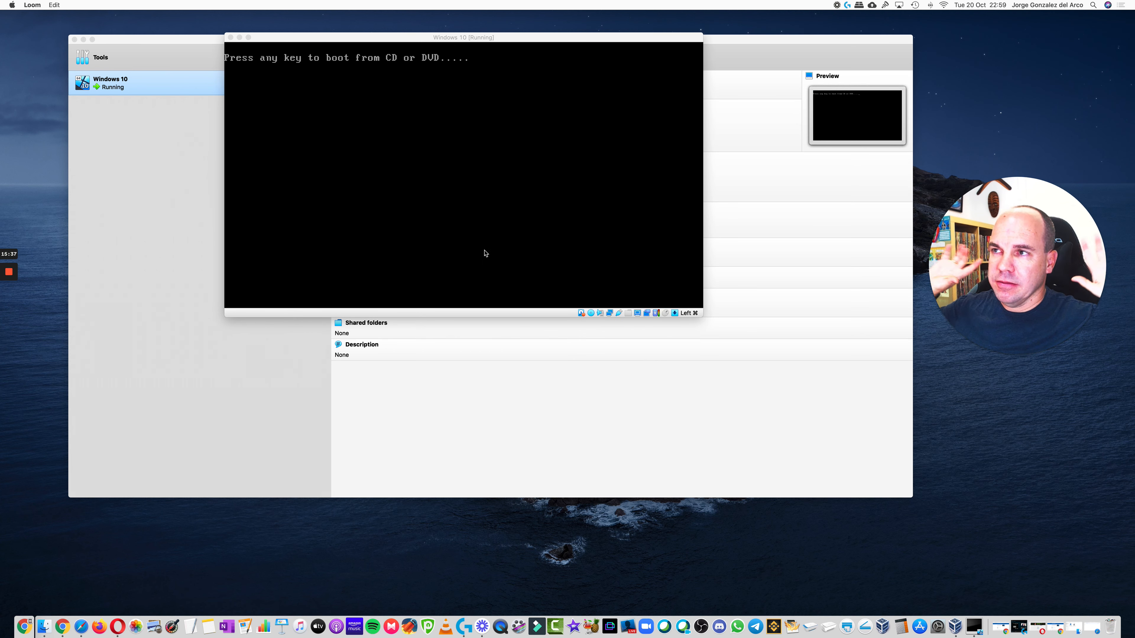
key(Return)
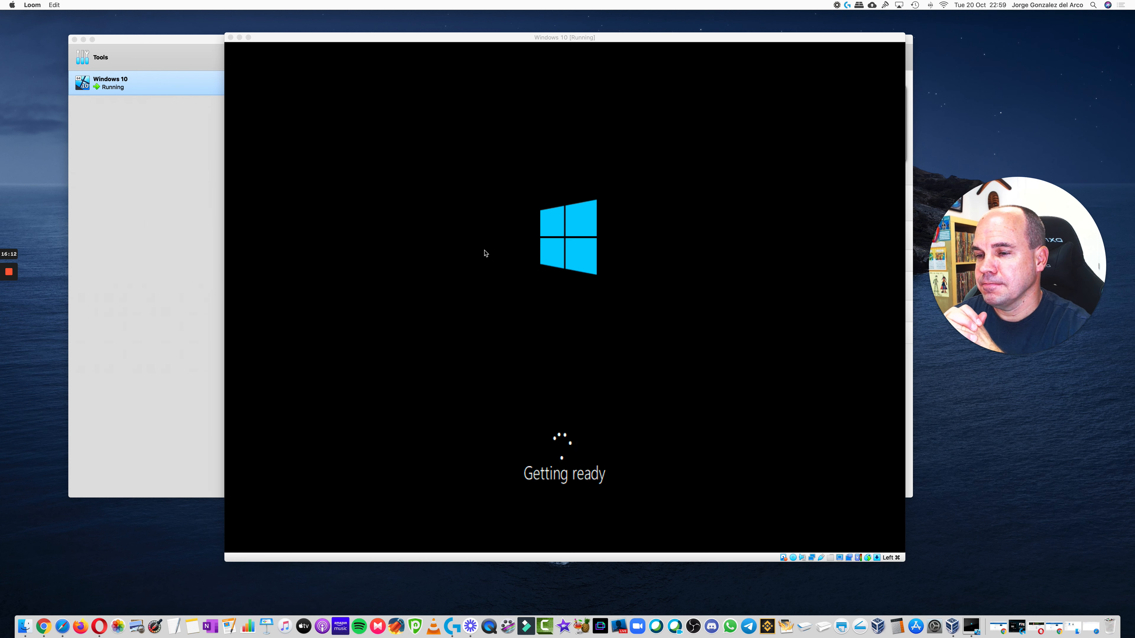
mouse_move(9, 312)
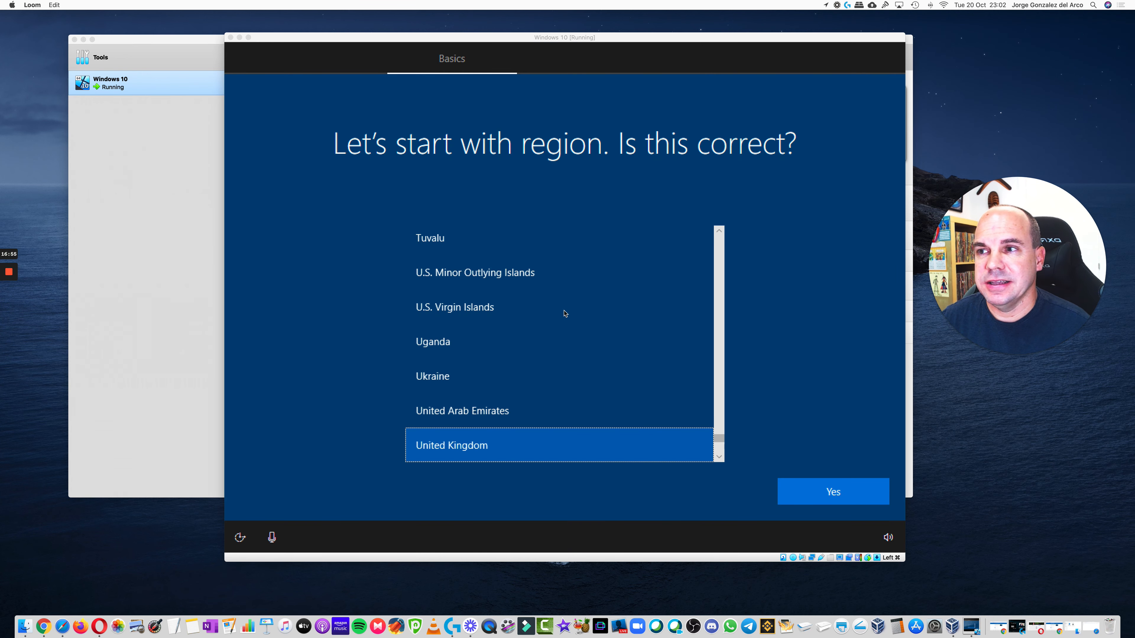
- Set the region to United States and keep United Kingdom as the primary keyboard layout
scroll(542, 330, down, 6)
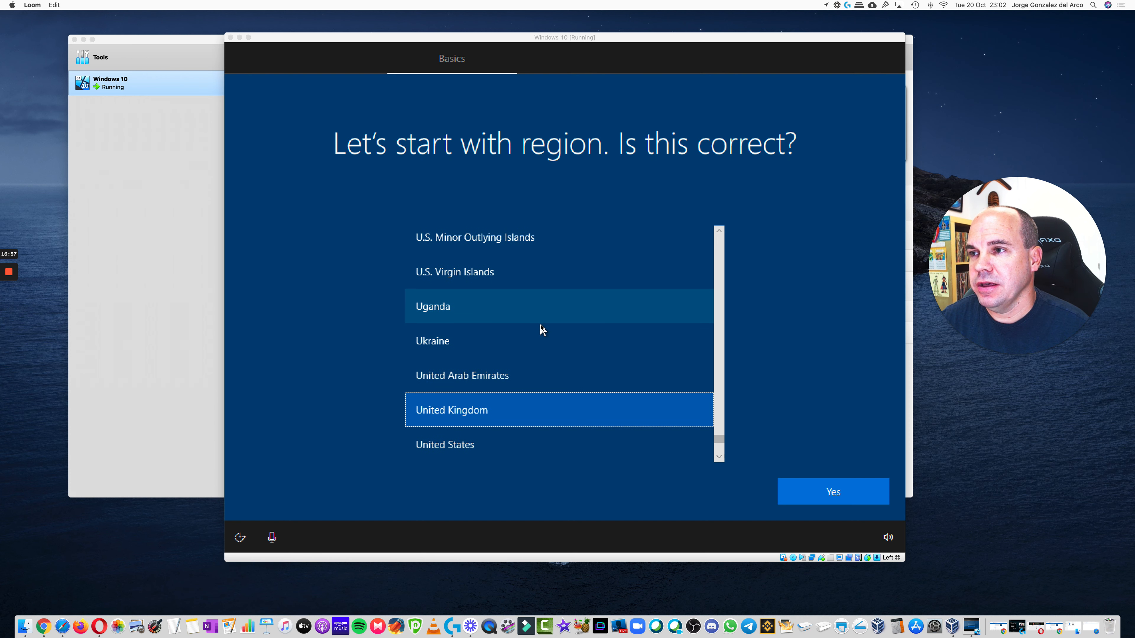
scroll(540, 328, down, 4)
click(514, 321)
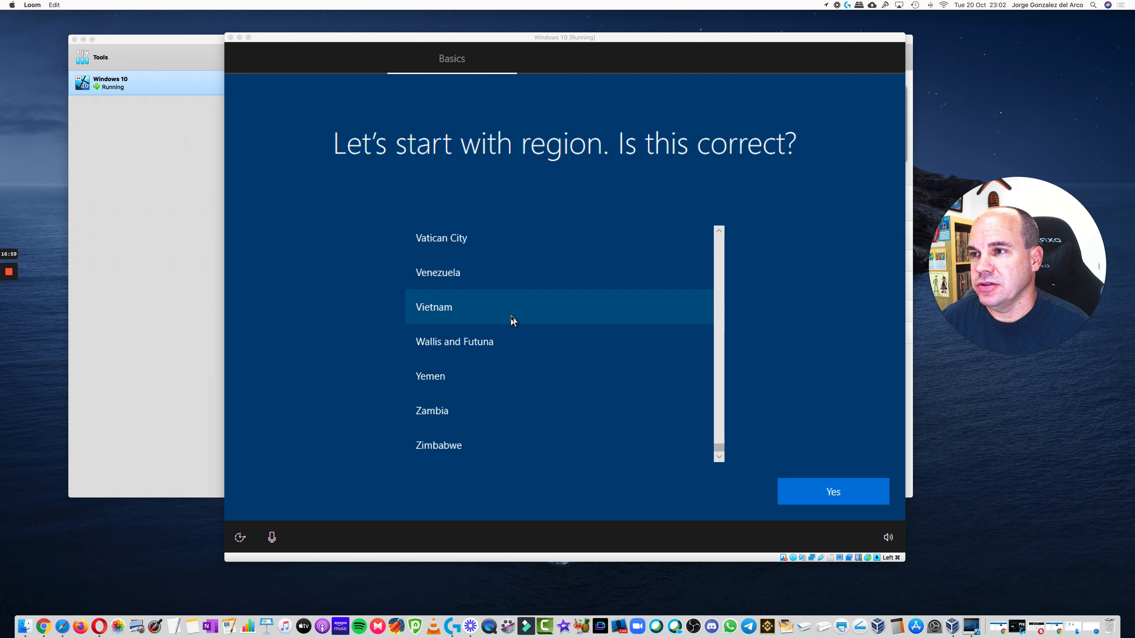
scroll(514, 321, up, 3)
scroll(514, 320, up, 1)
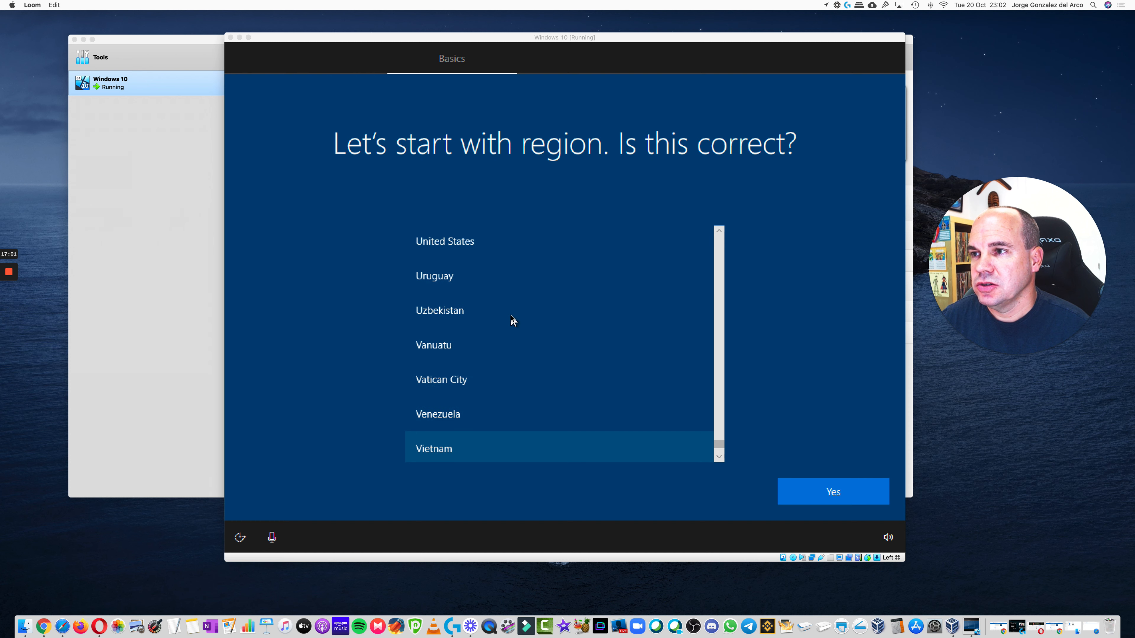
scroll(511, 316, up, 1)
click(488, 290)
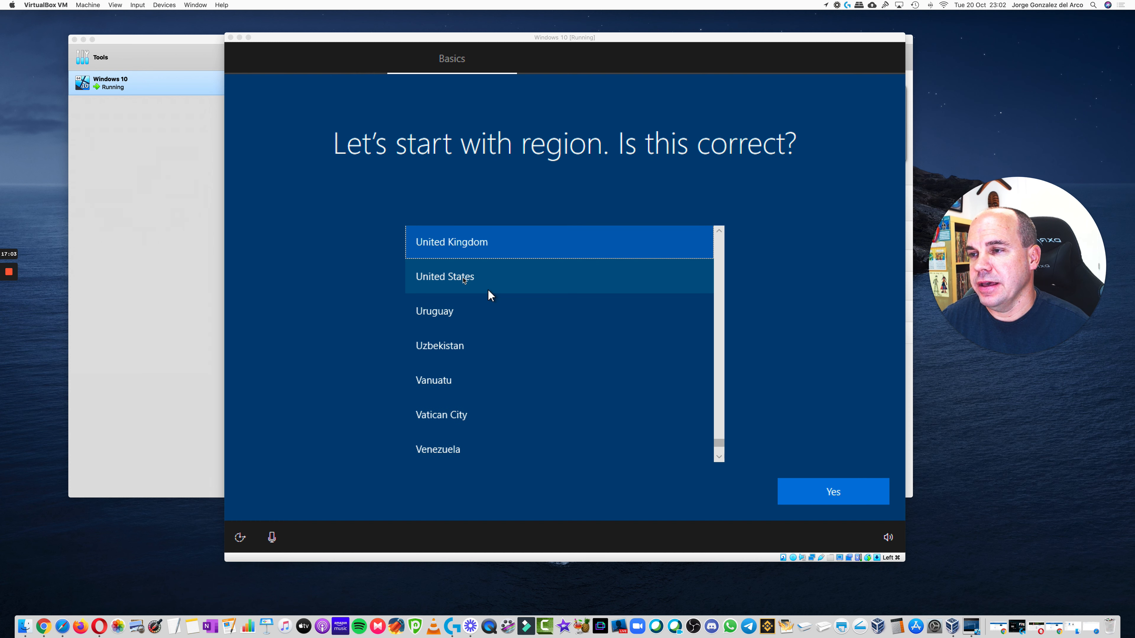
click(458, 278)
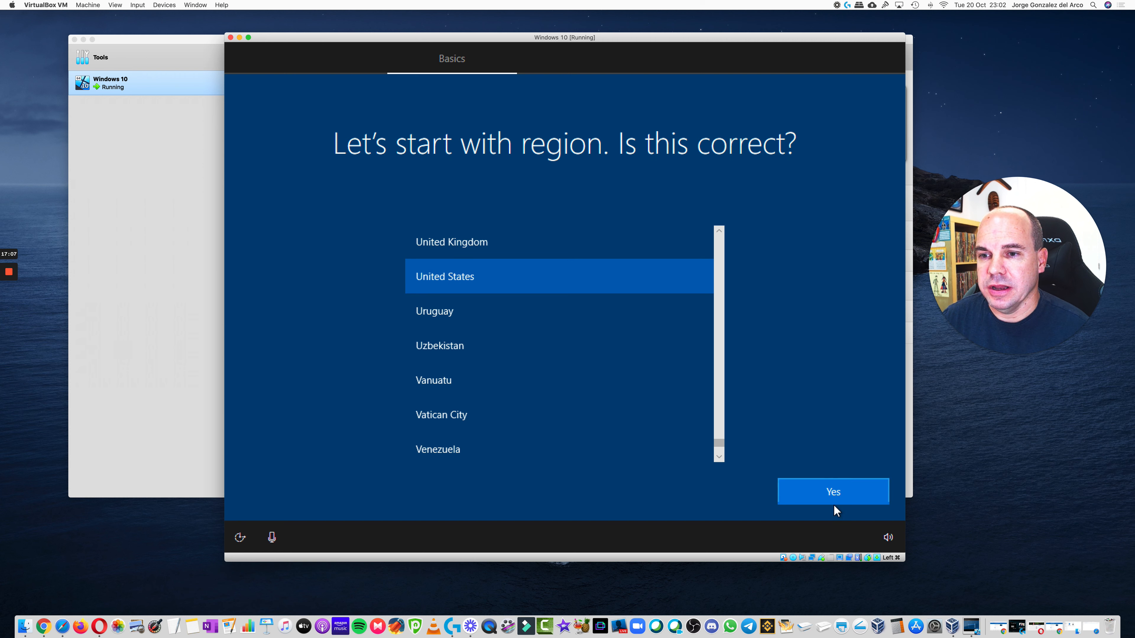
click(836, 497)
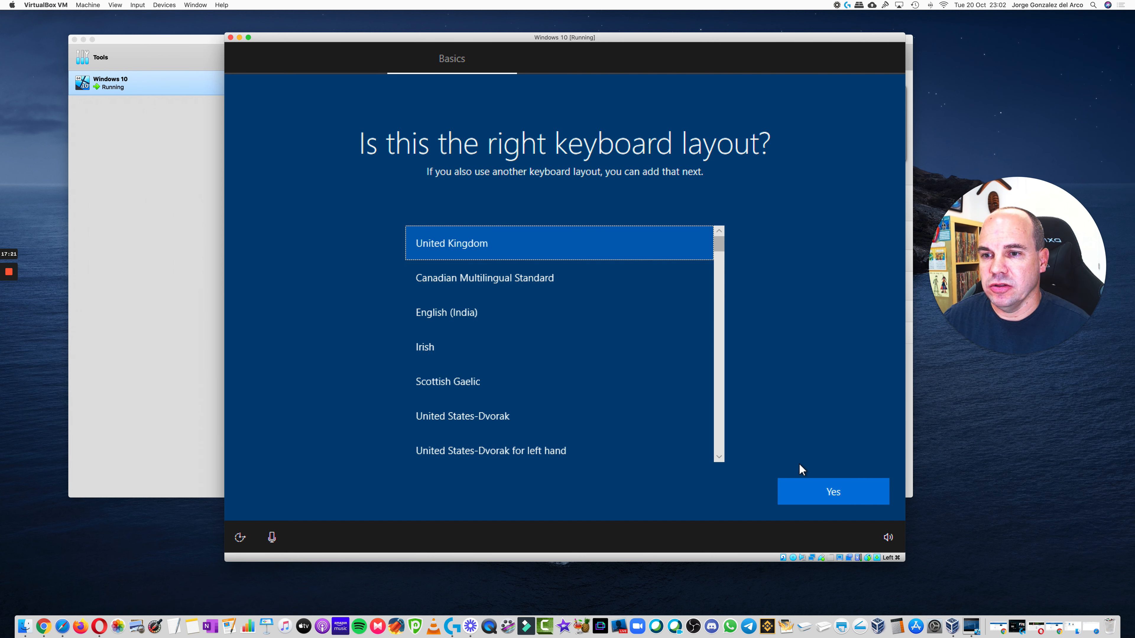
click(802, 495)
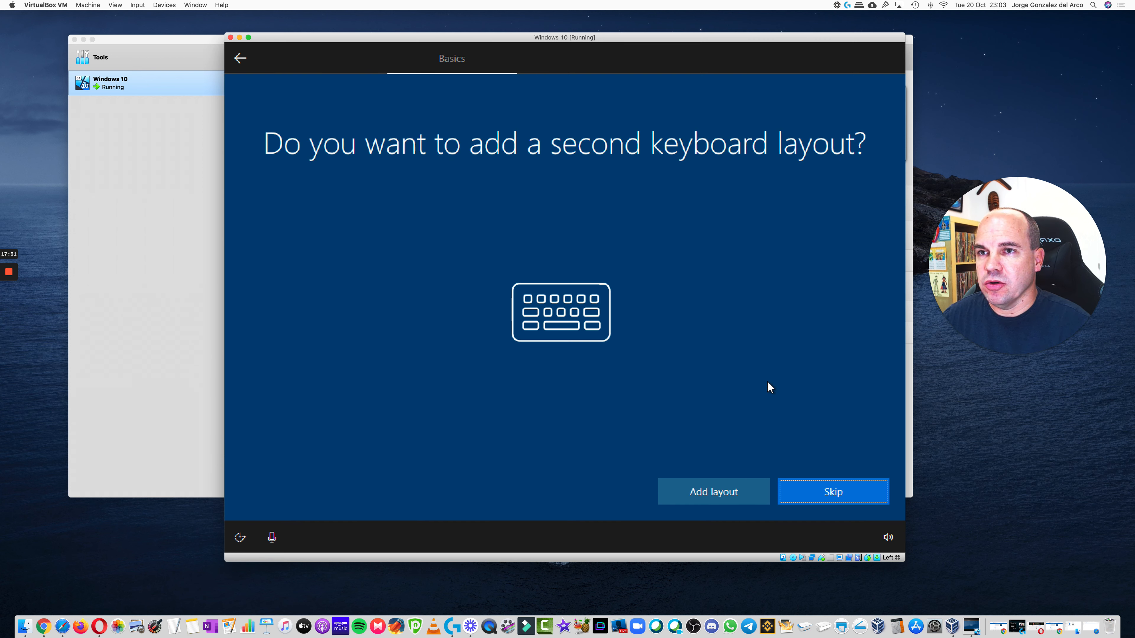
- Add a second keyboard layout, choosing Spanish (Spain, International Sort) as the language and Spanish as the layout
click(683, 494)
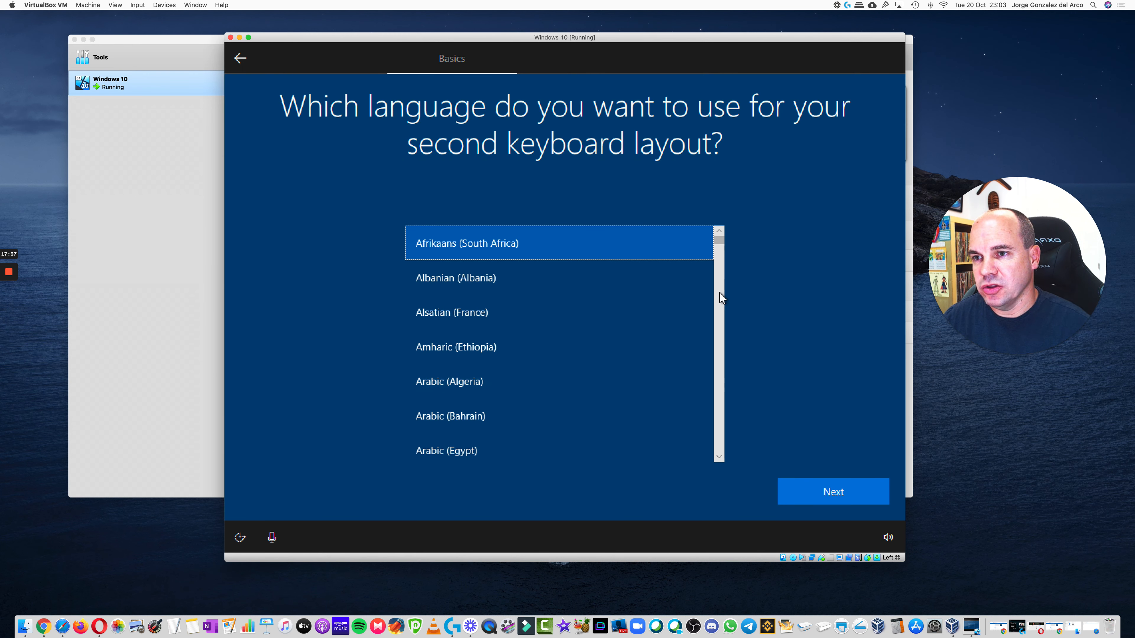
scroll(717, 323, down, 20)
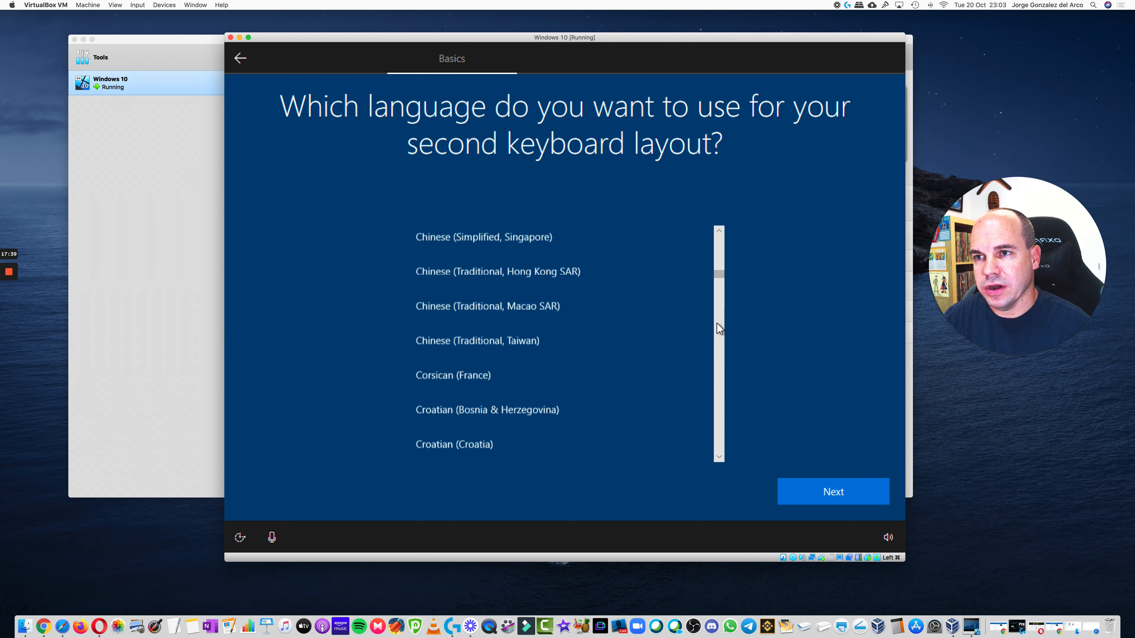
scroll(717, 323, down, 2)
scroll(718, 270, up, 8)
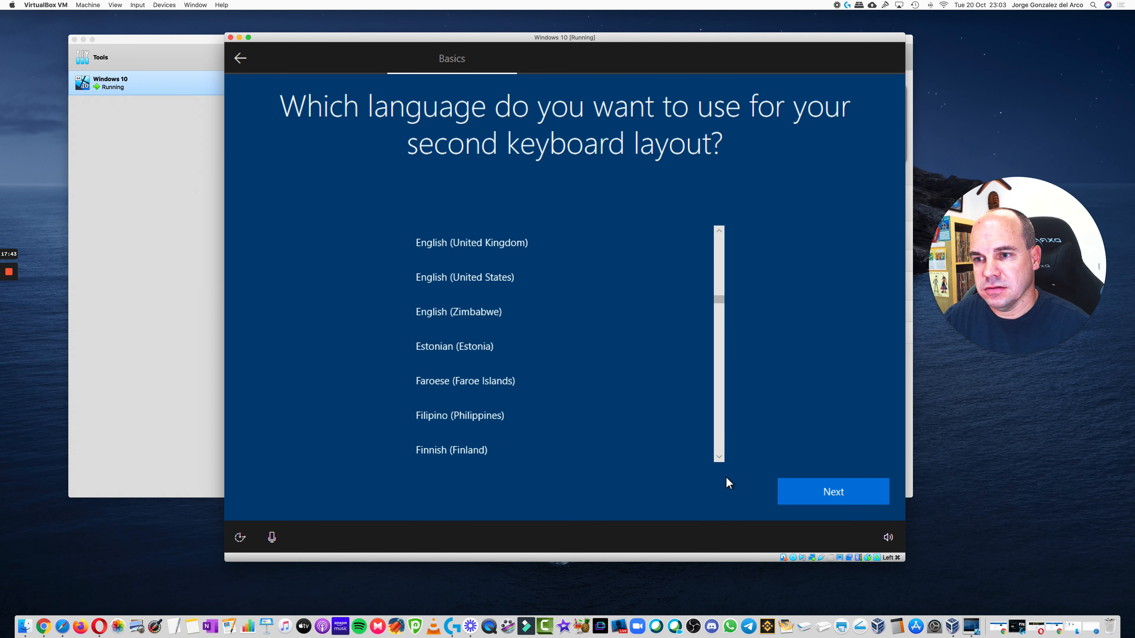
drag(720, 440, 719, 439)
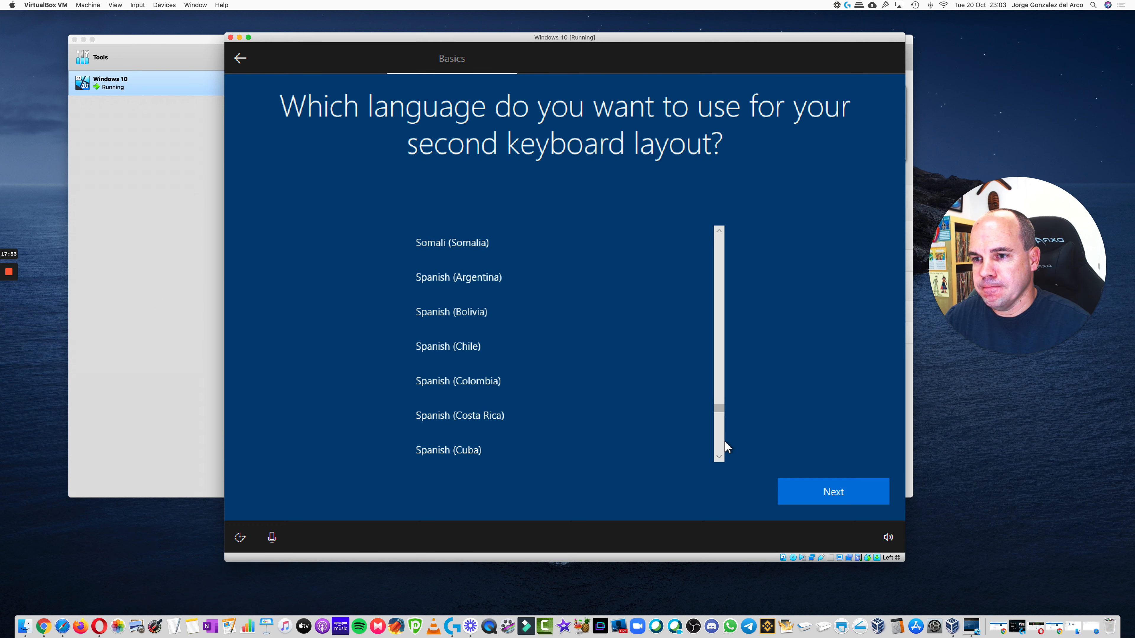
drag(724, 440, 724, 441)
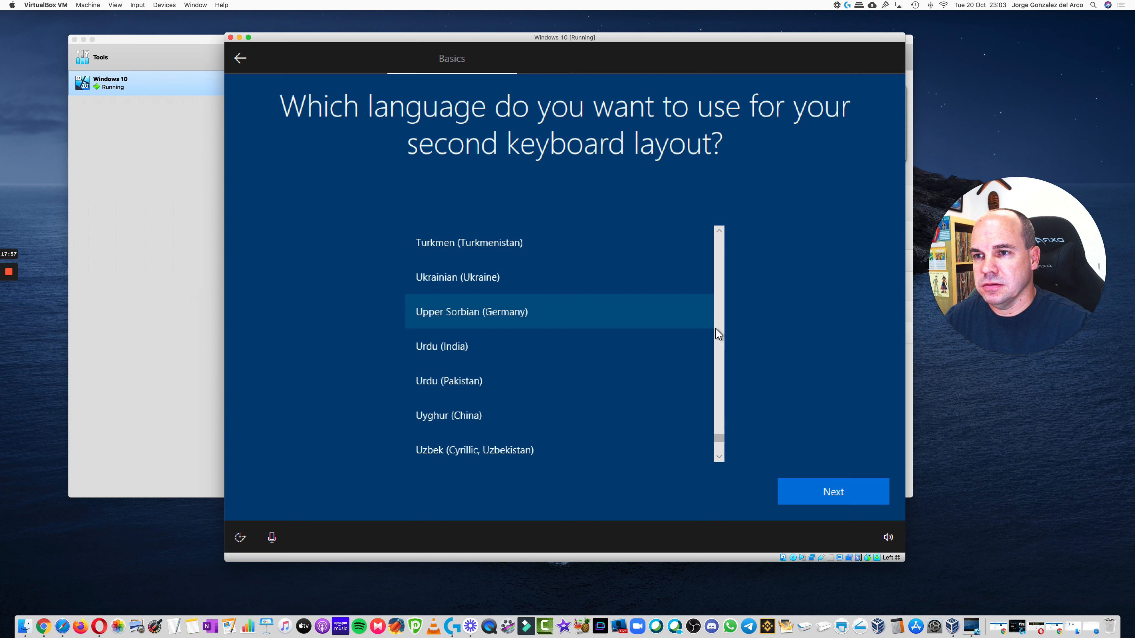
drag(717, 328, 716, 328)
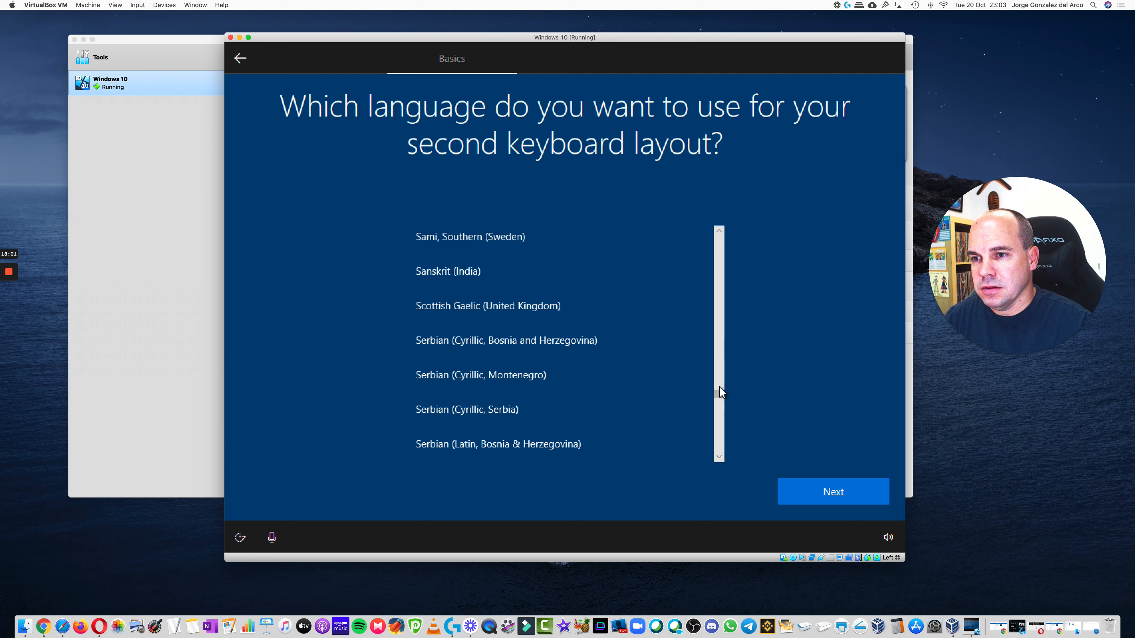
drag(718, 392, 715, 419)
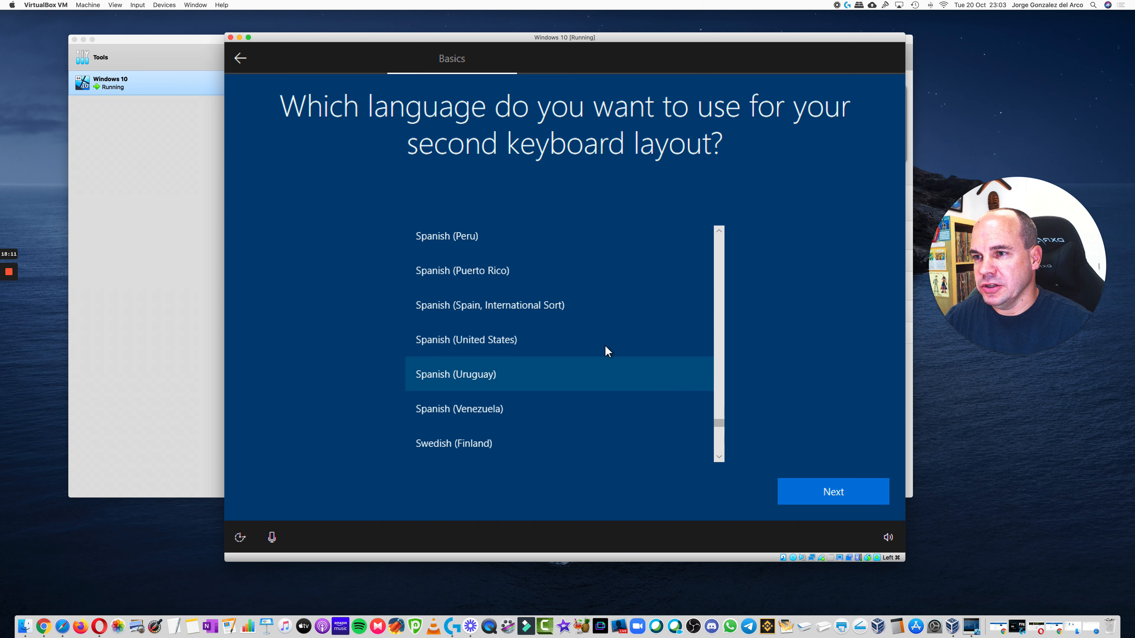
click(577, 303)
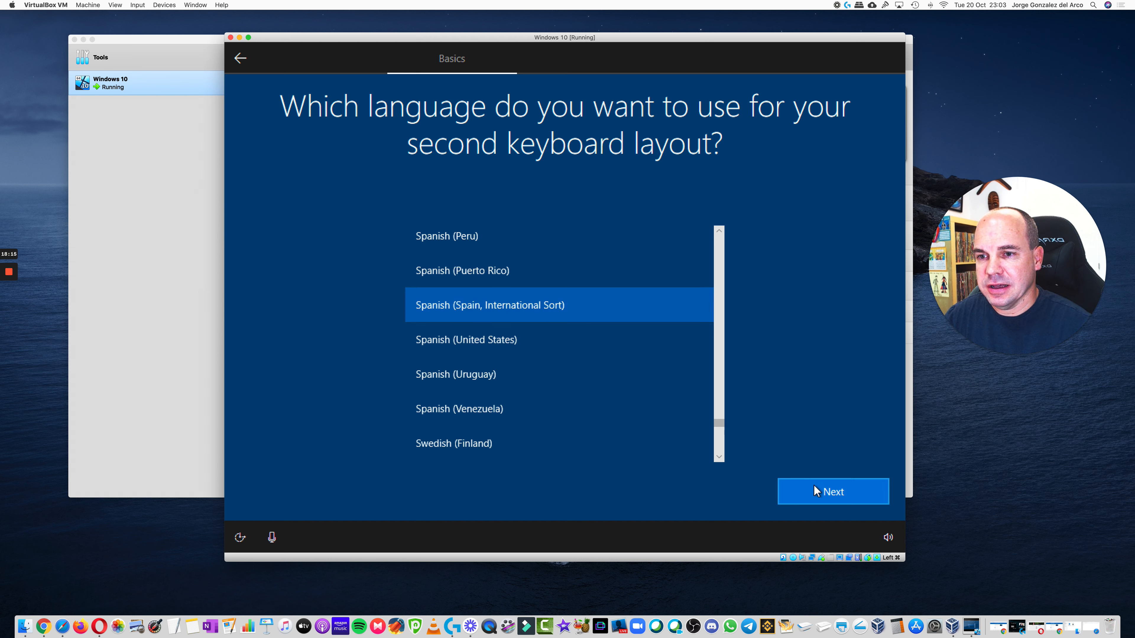
click(813, 493)
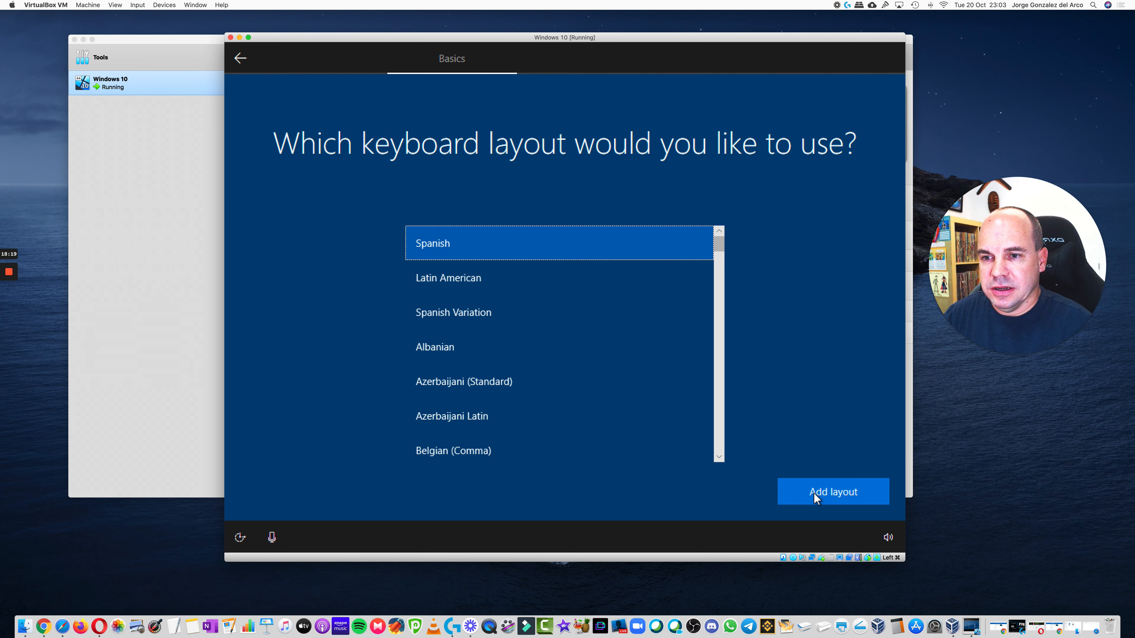
click(814, 493)
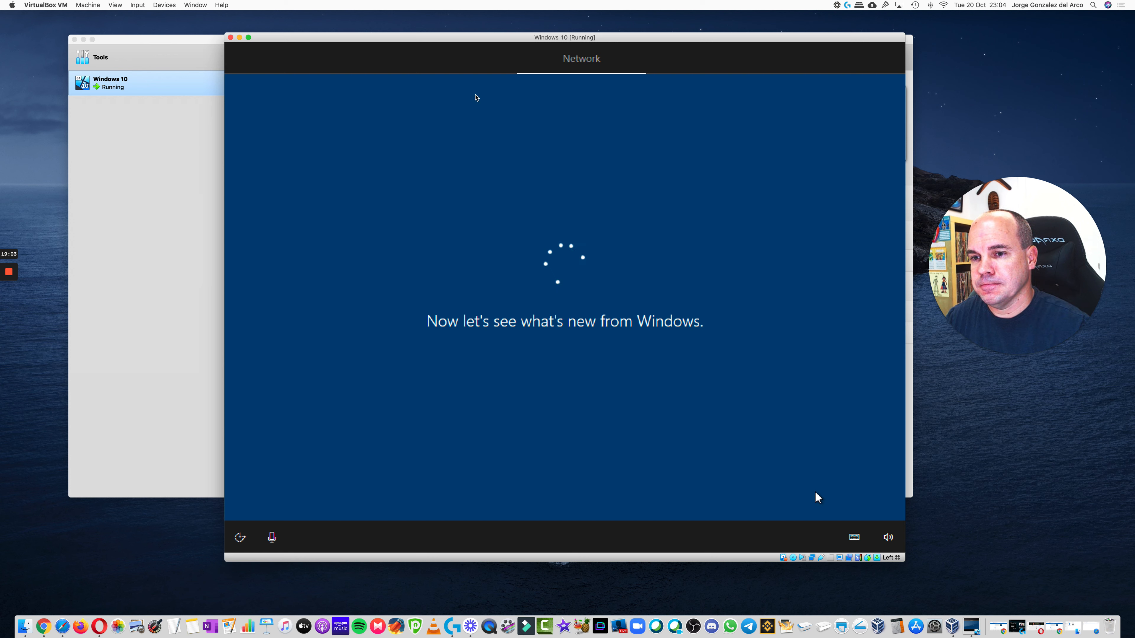
- Set up Windows for personal use with an offline account and the limited experience
mouse_move(9, 276)
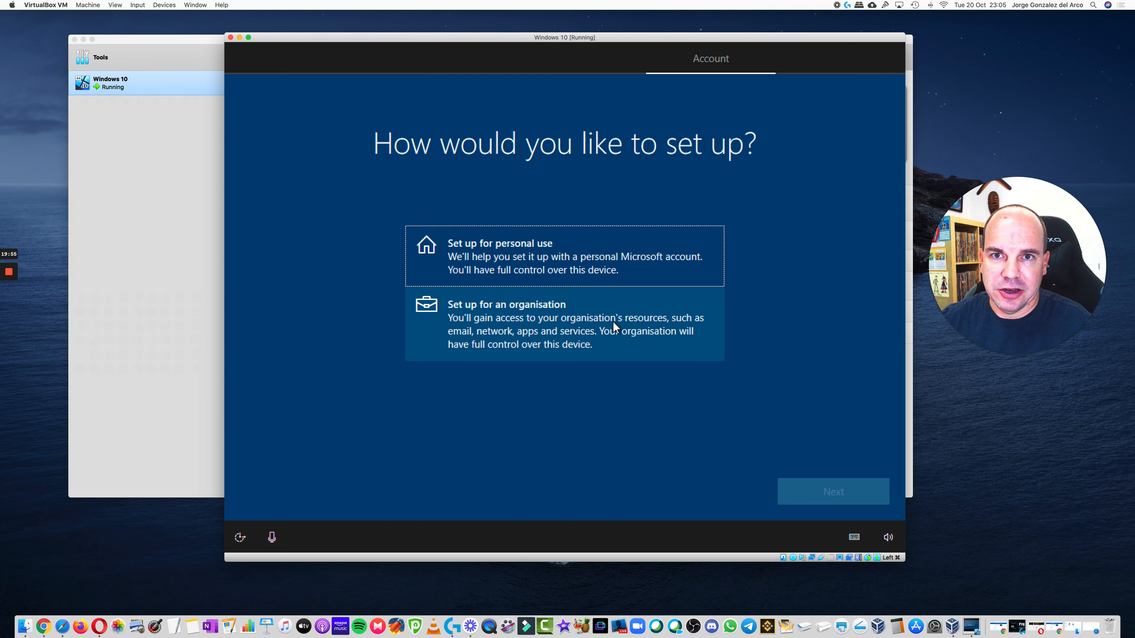
click(574, 244)
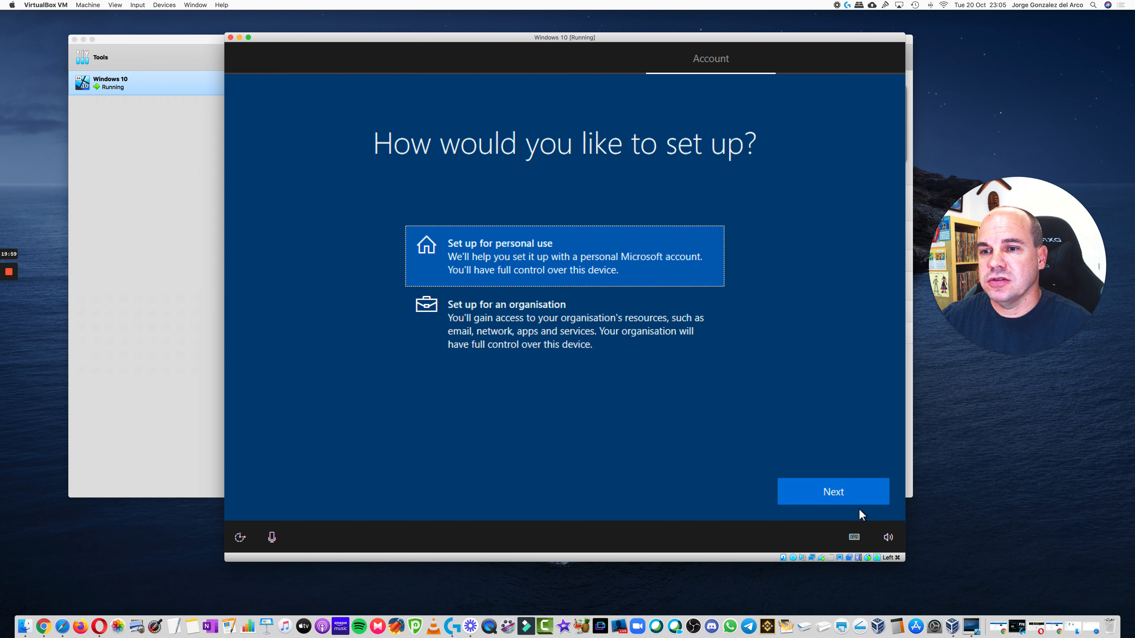
click(853, 501)
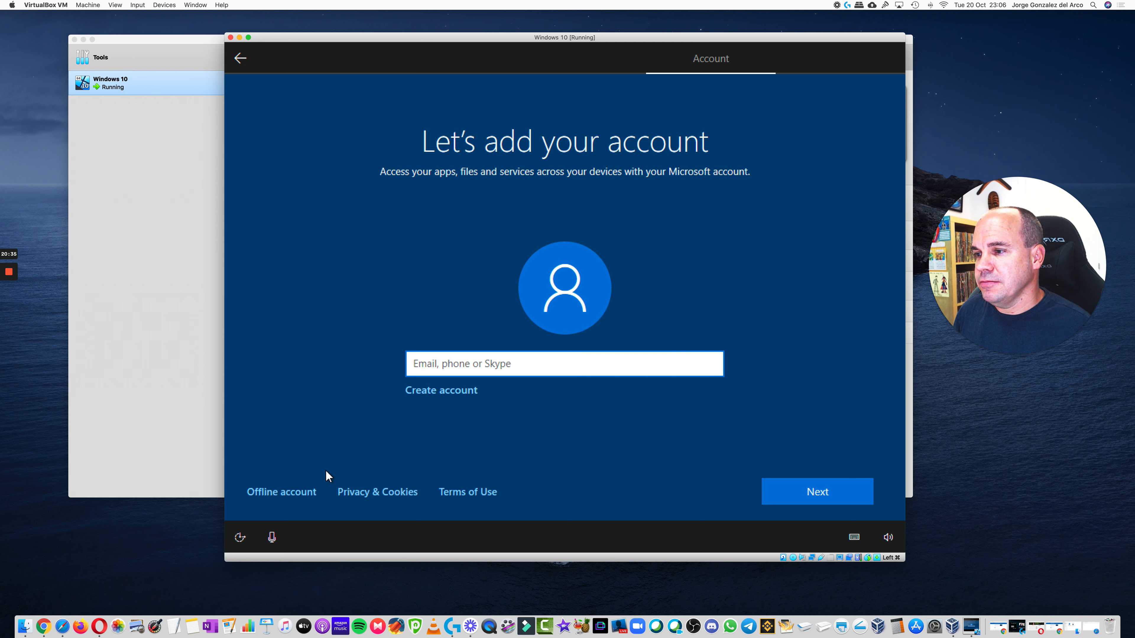
click(284, 496)
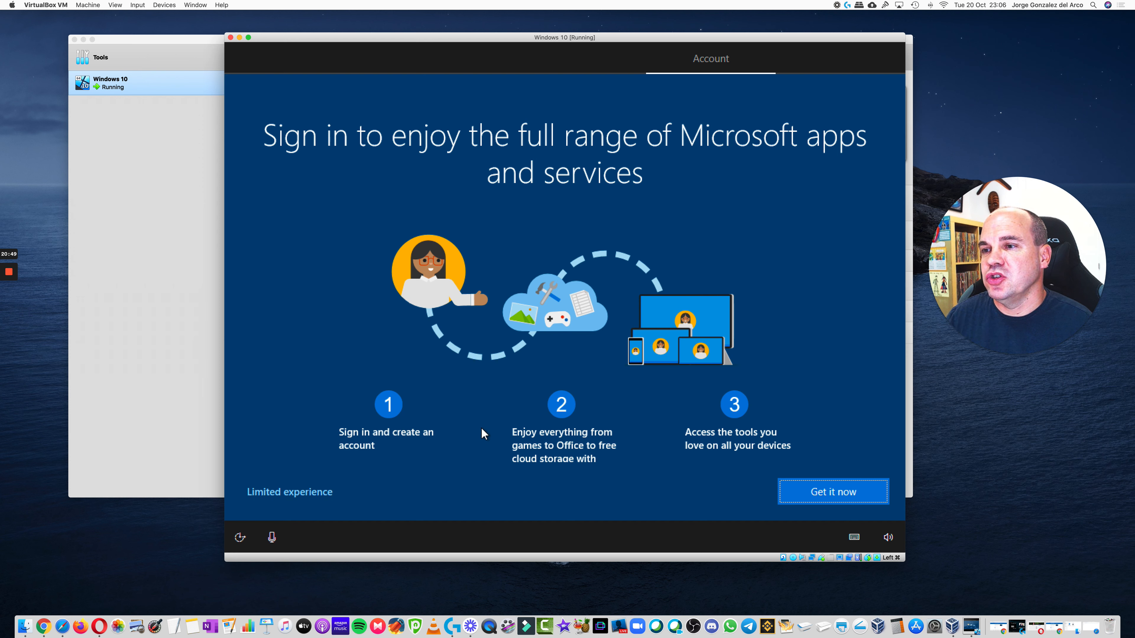
click(307, 493)
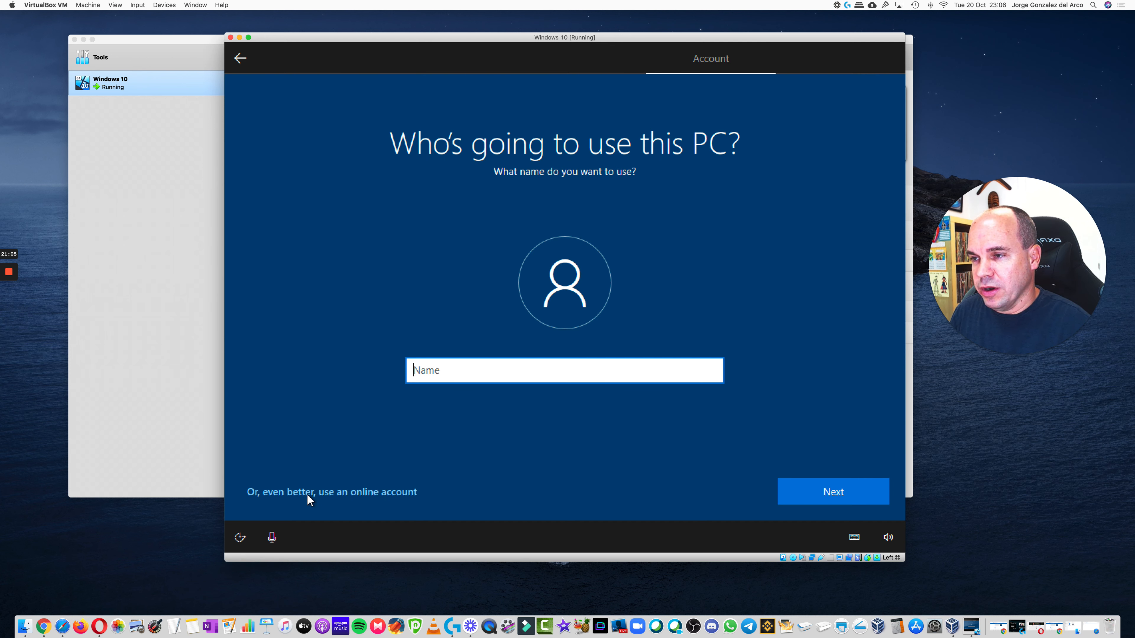
- Name the local user account Student
text(Stud)
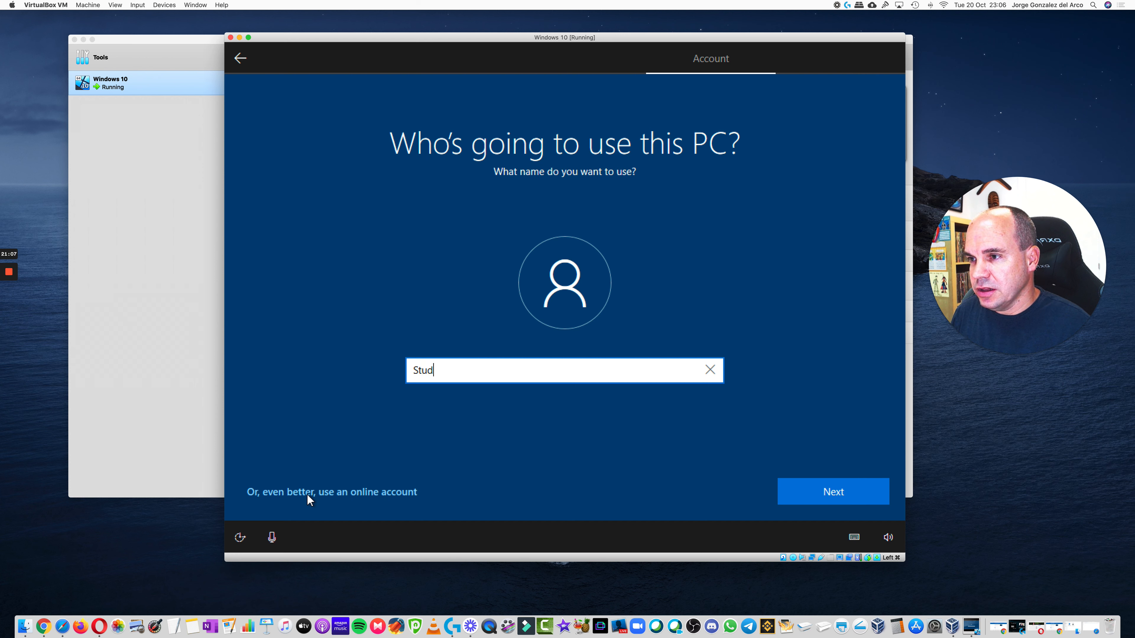
text(e)
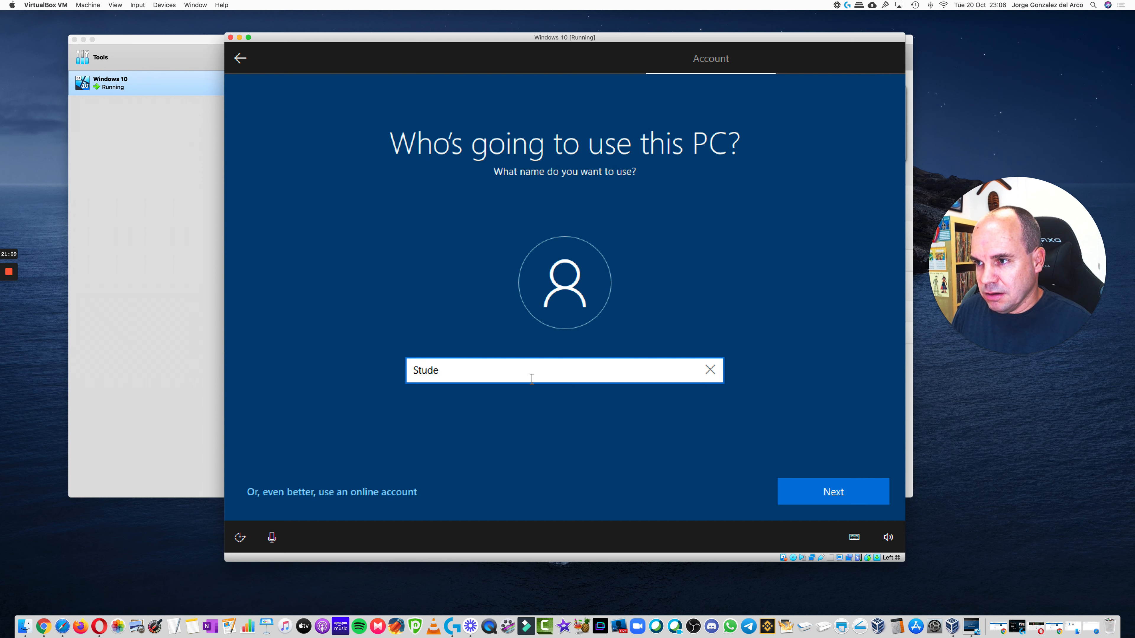
text(nt)
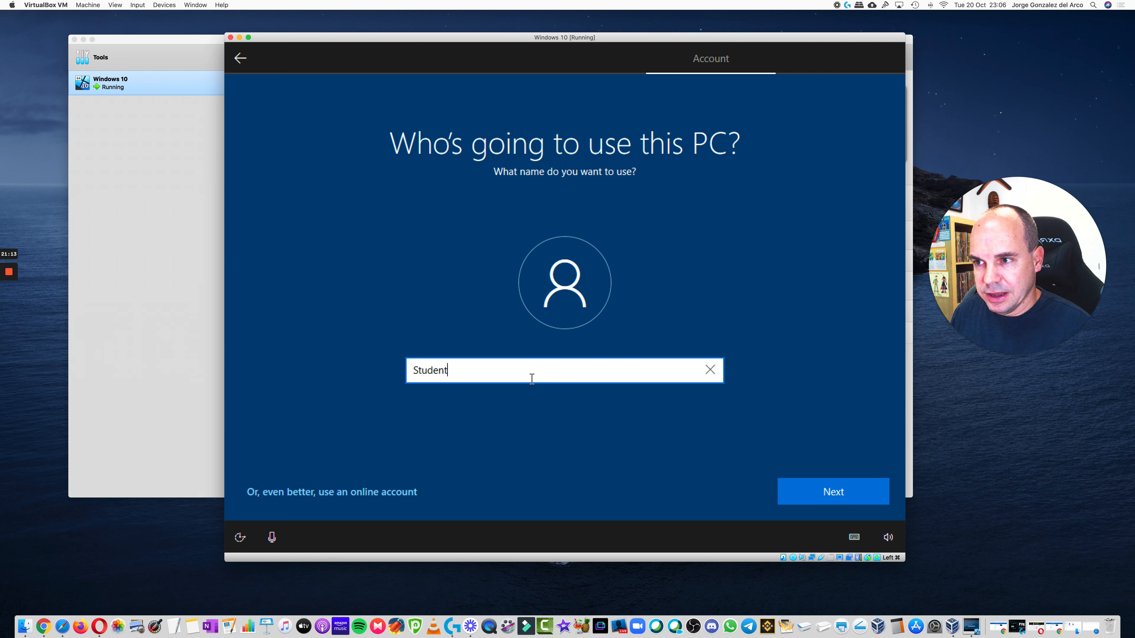
key(Return)
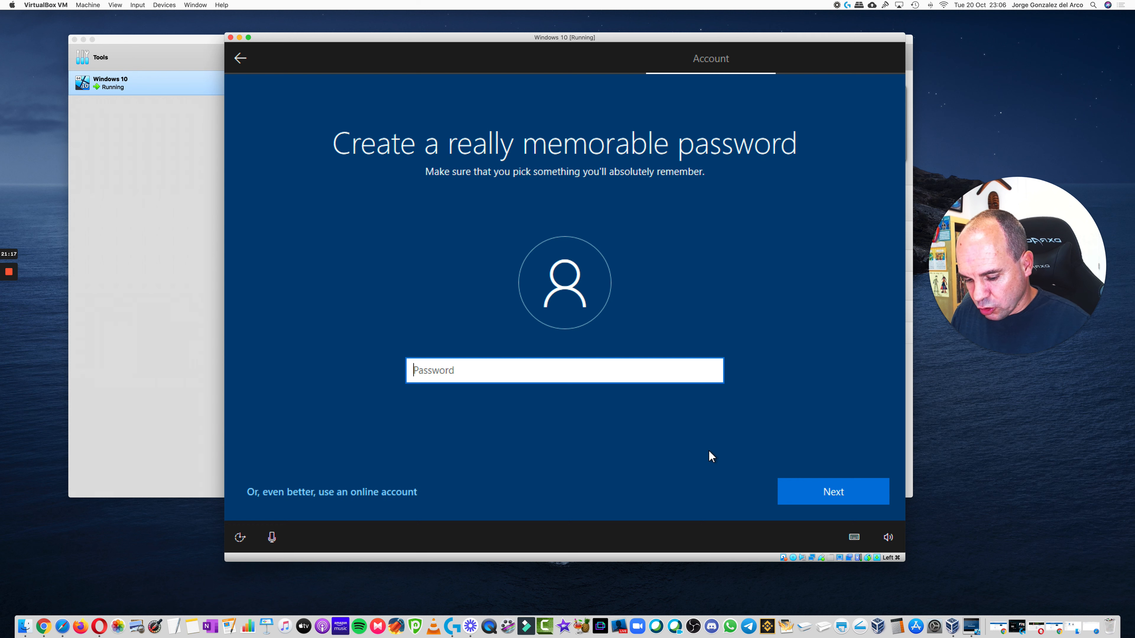
- Try to create the account password and confirm it by entering it a second time
text(••••••••)
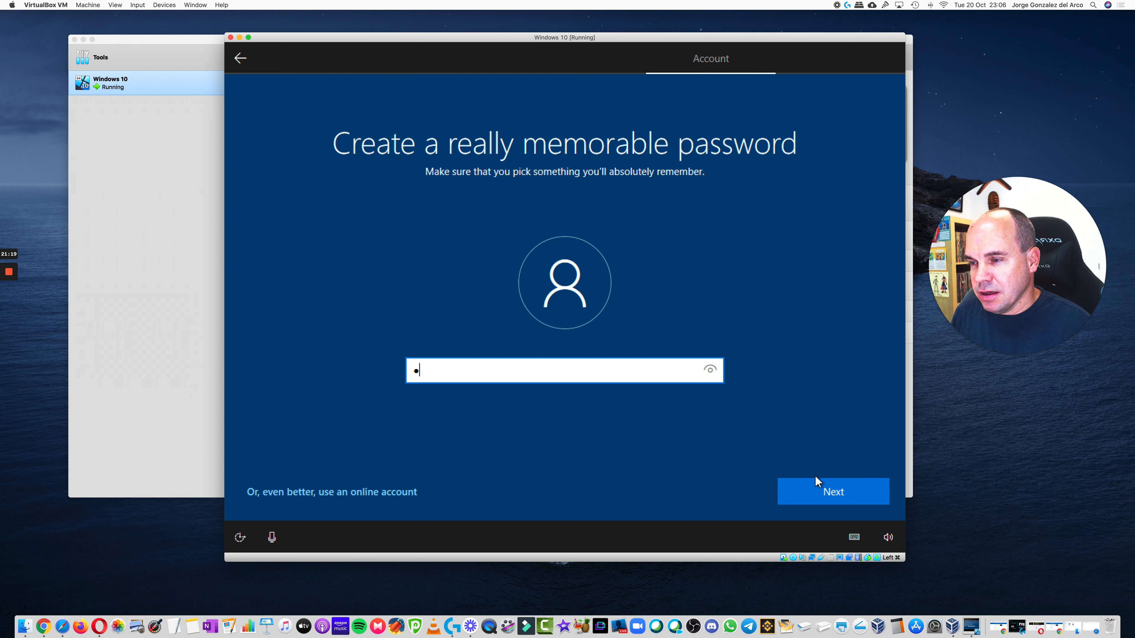
text(•••••)
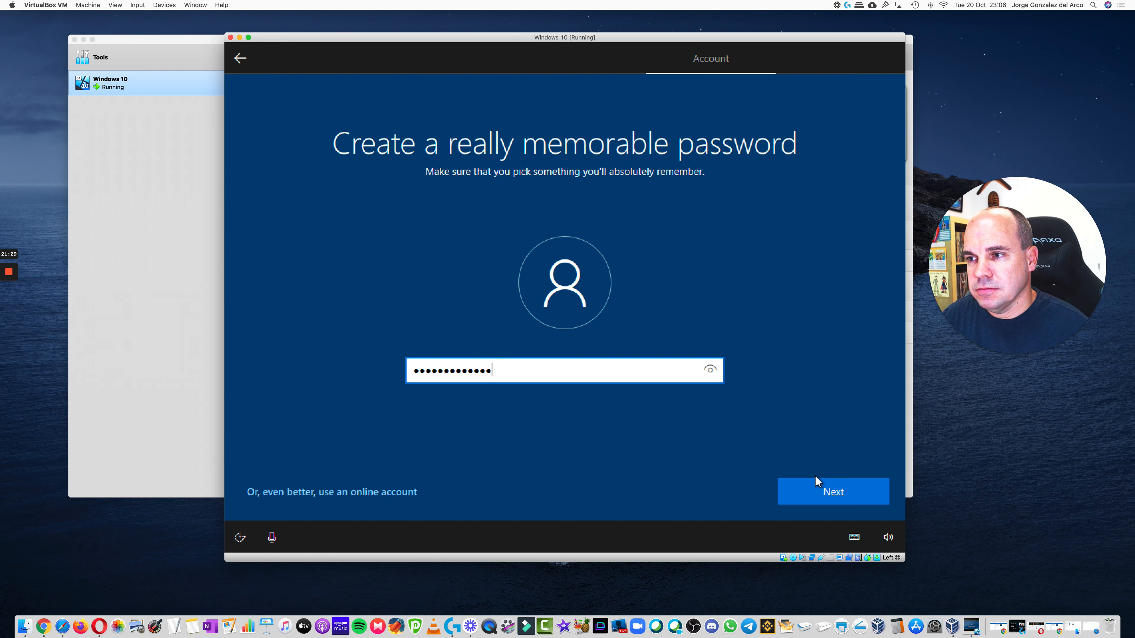
click(817, 480)
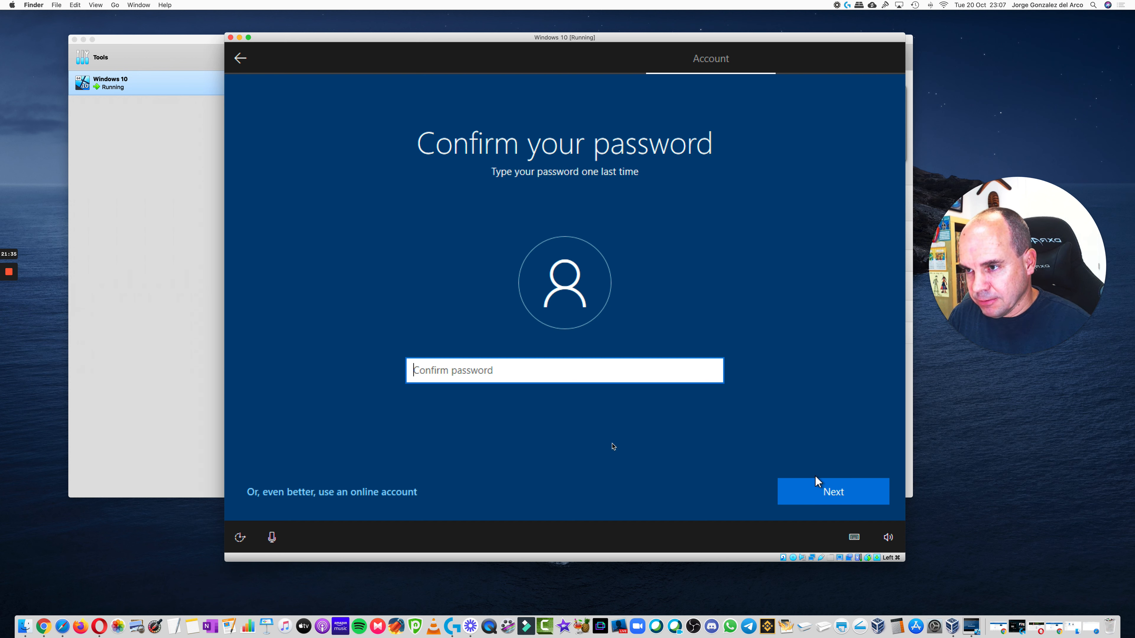
click(540, 372)
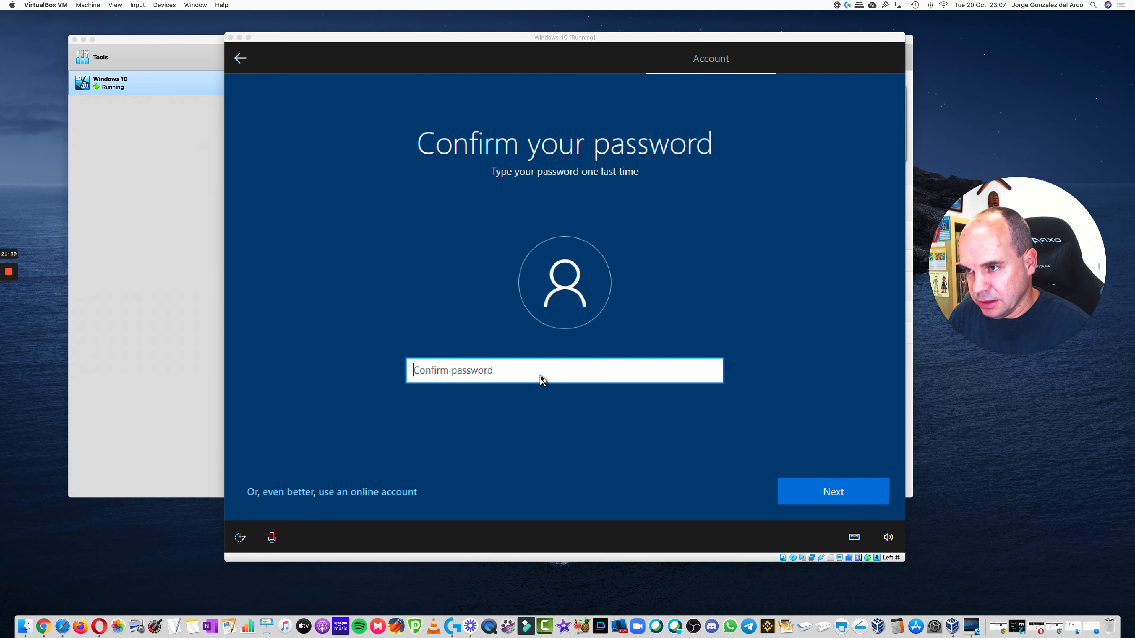
click(541, 376)
text(***)
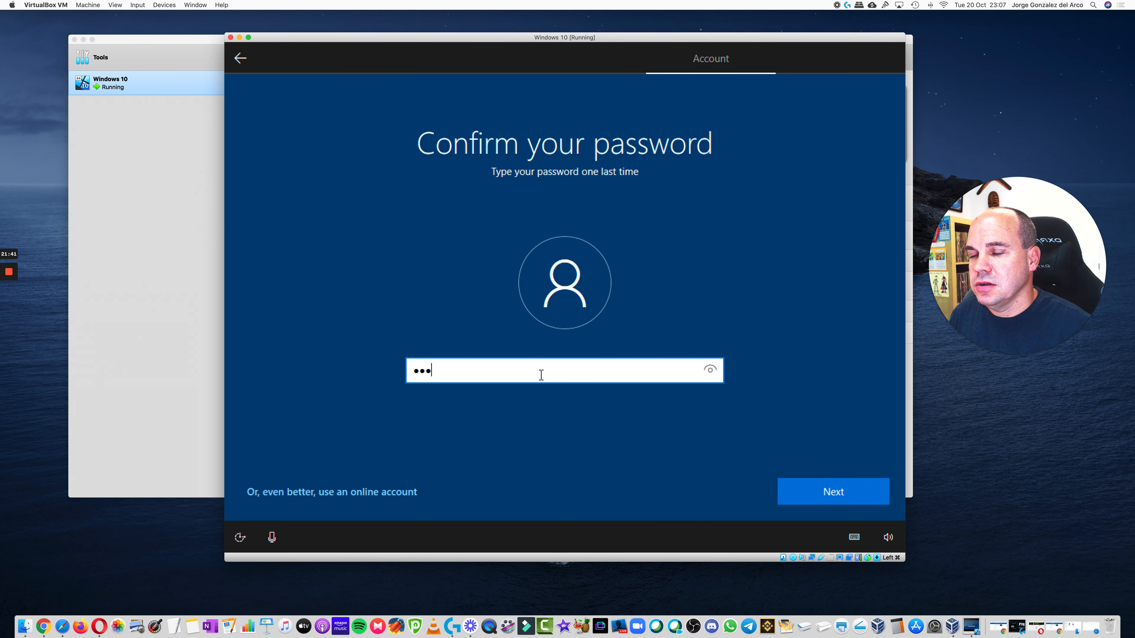
text(*********)
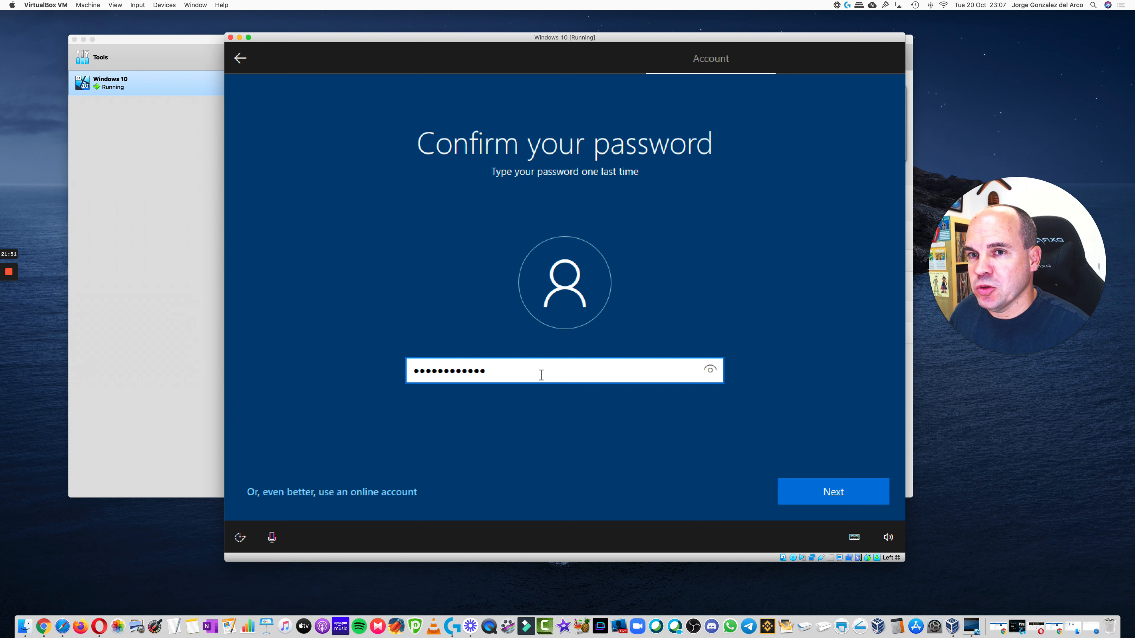
key(Return)
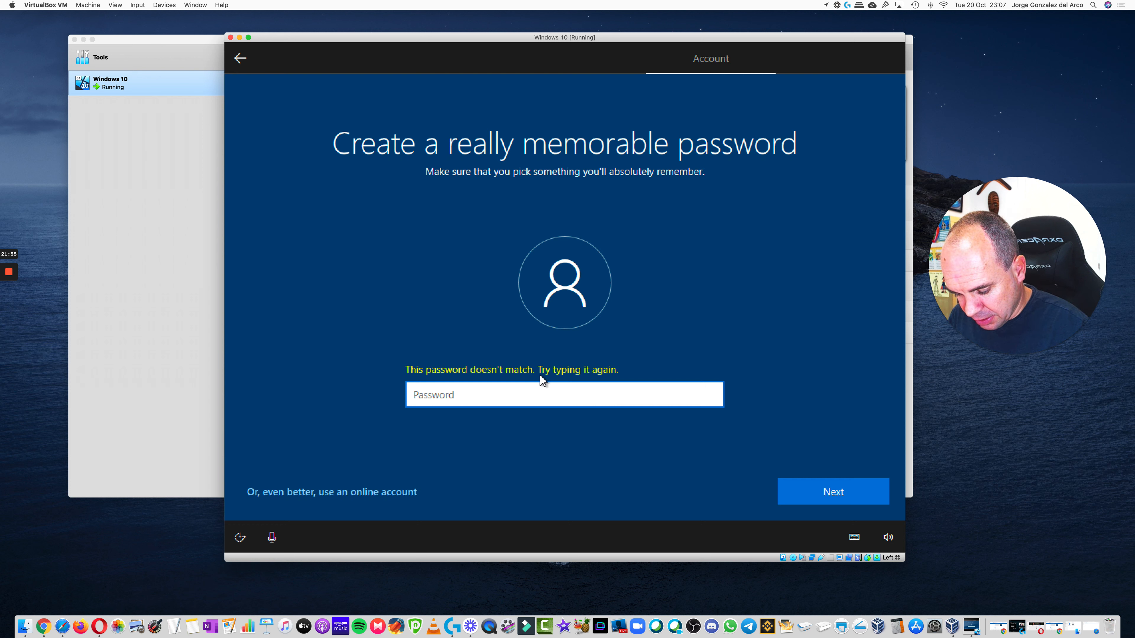
- Enter the account password in the password field and submit it to continue the account setup
text(*****)
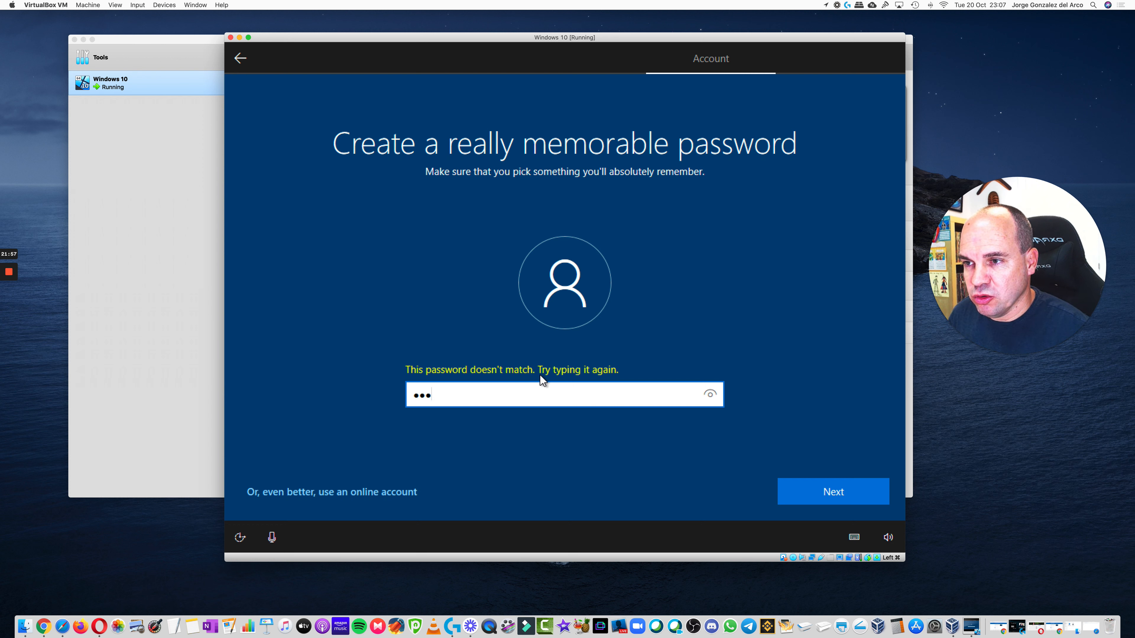
text(********)
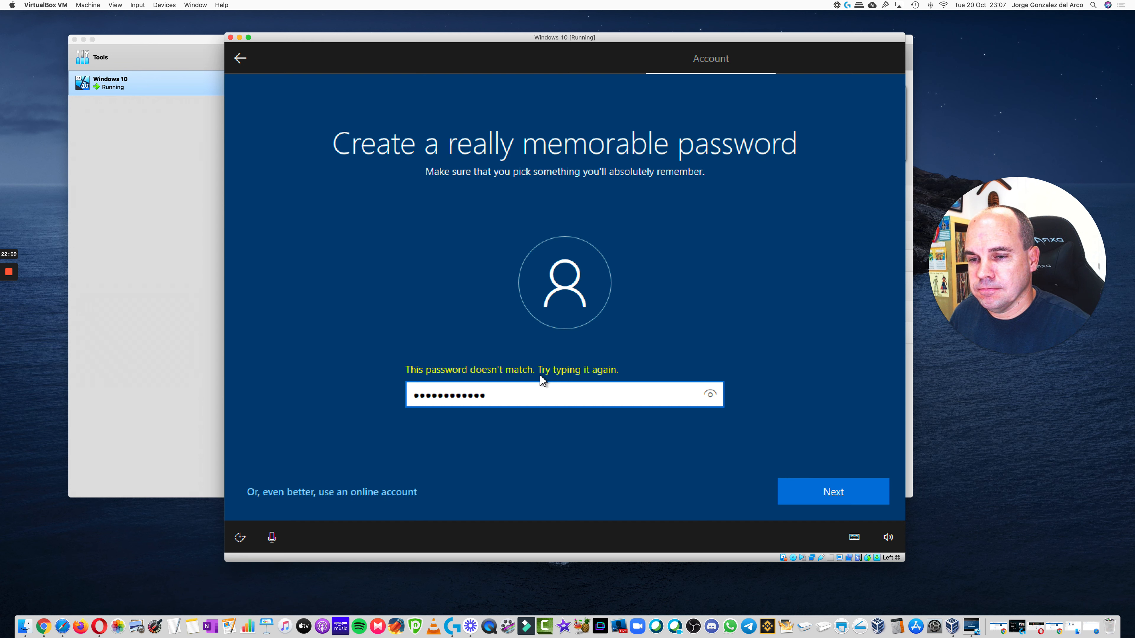
click(818, 489)
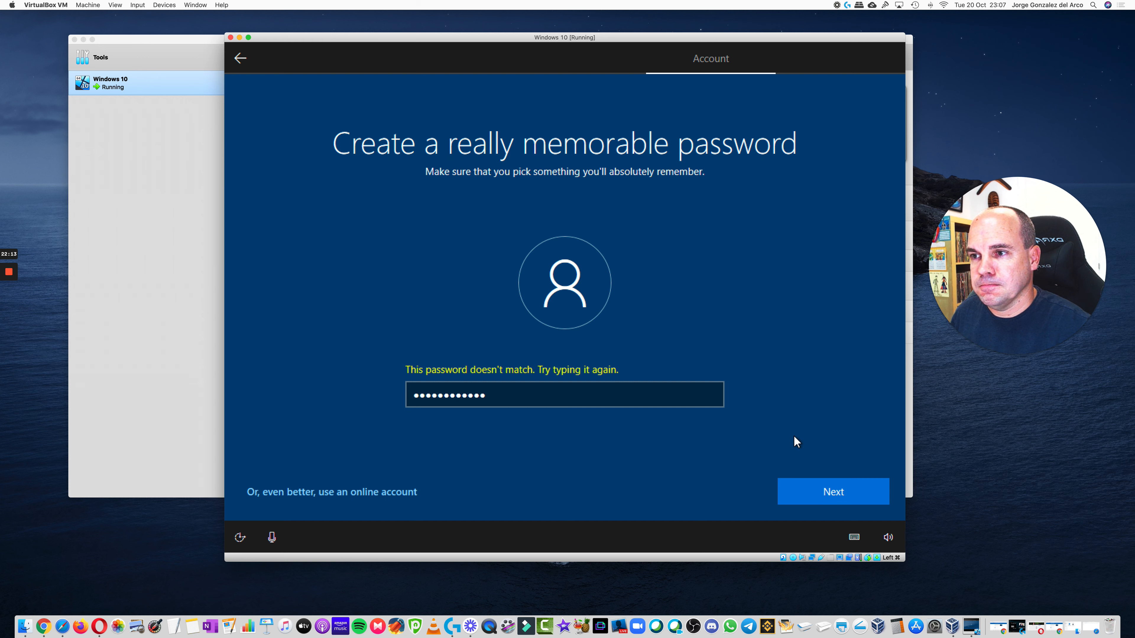
mouse_move(12, 310)
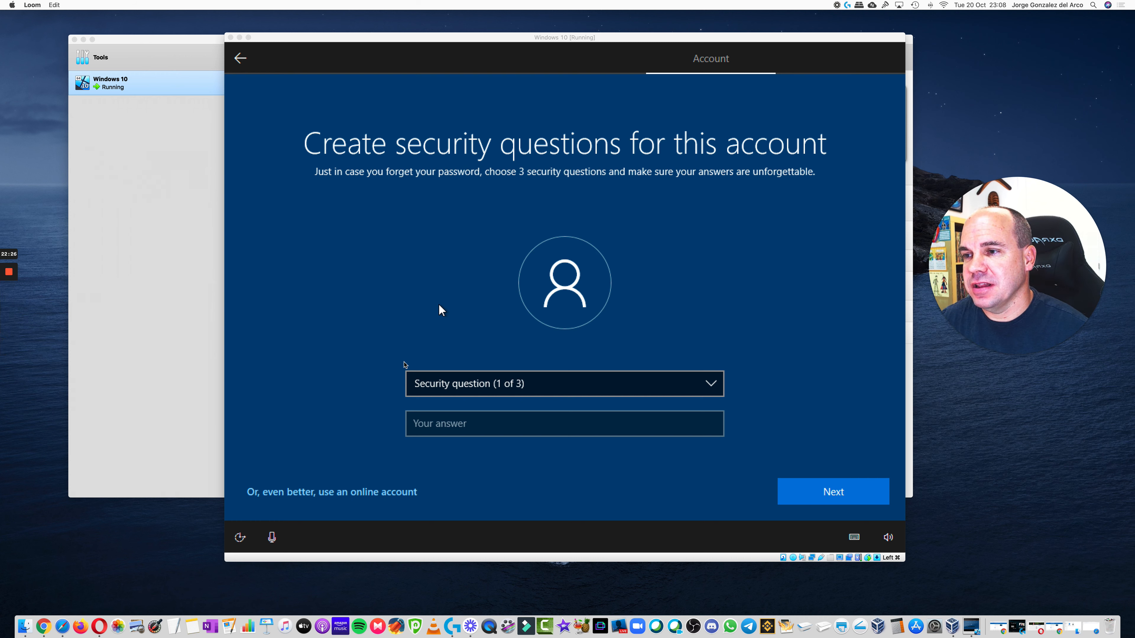
- Open the choice of available questions for security question 1 of 3
click(498, 383)
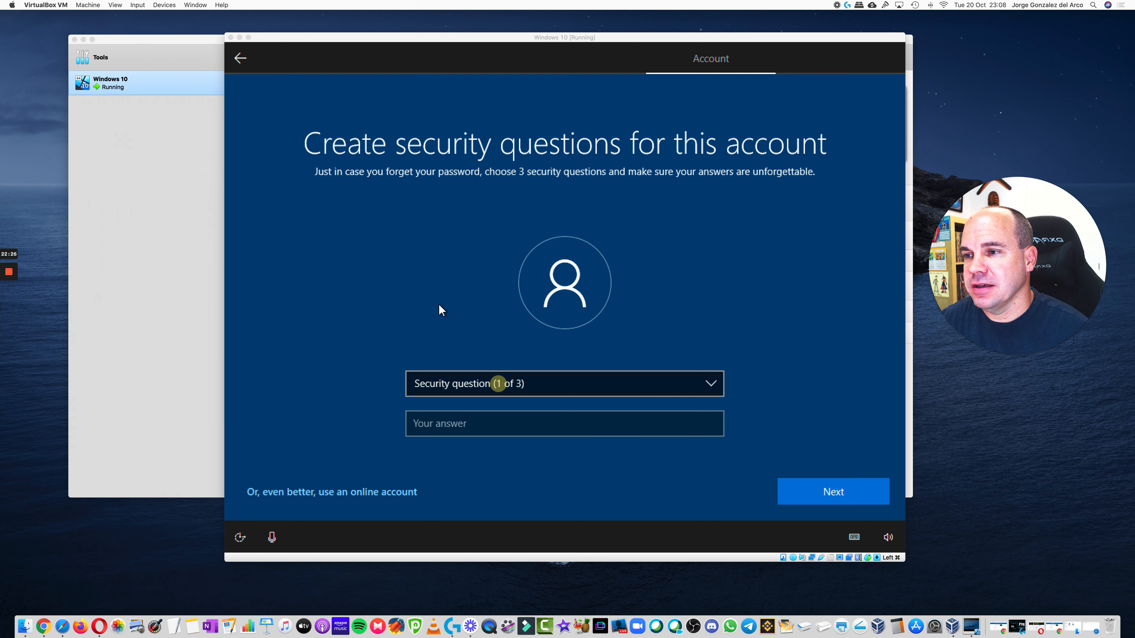
click(561, 386)
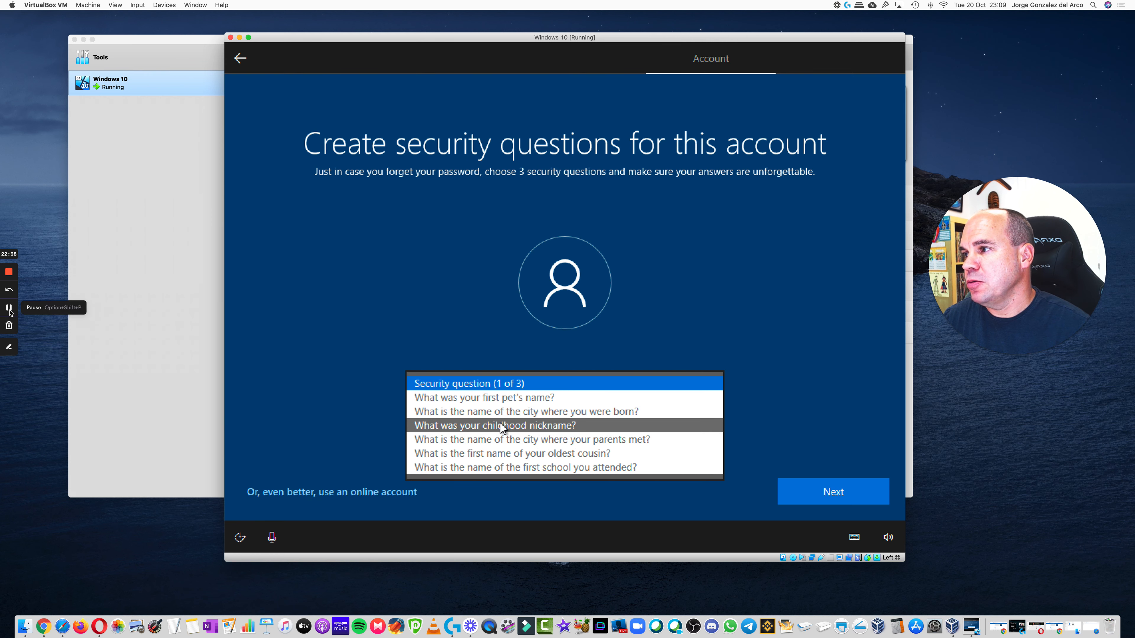
click(8, 307)
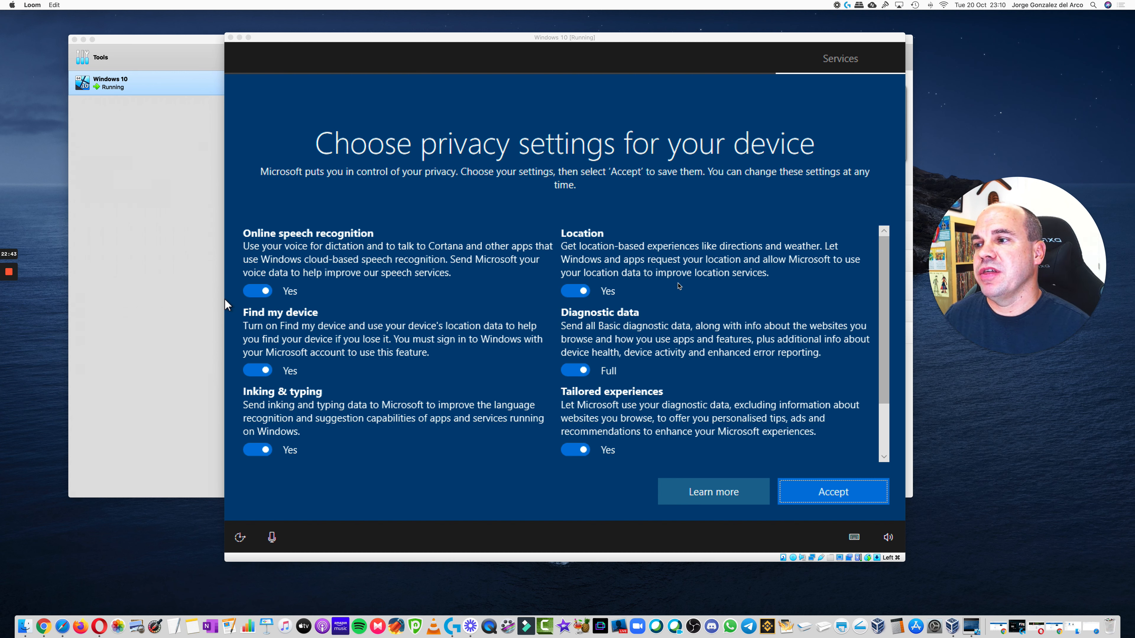
- Review the device privacy settings through Advertising ID and accept them with every option left on
click(883, 418)
click(883, 418)
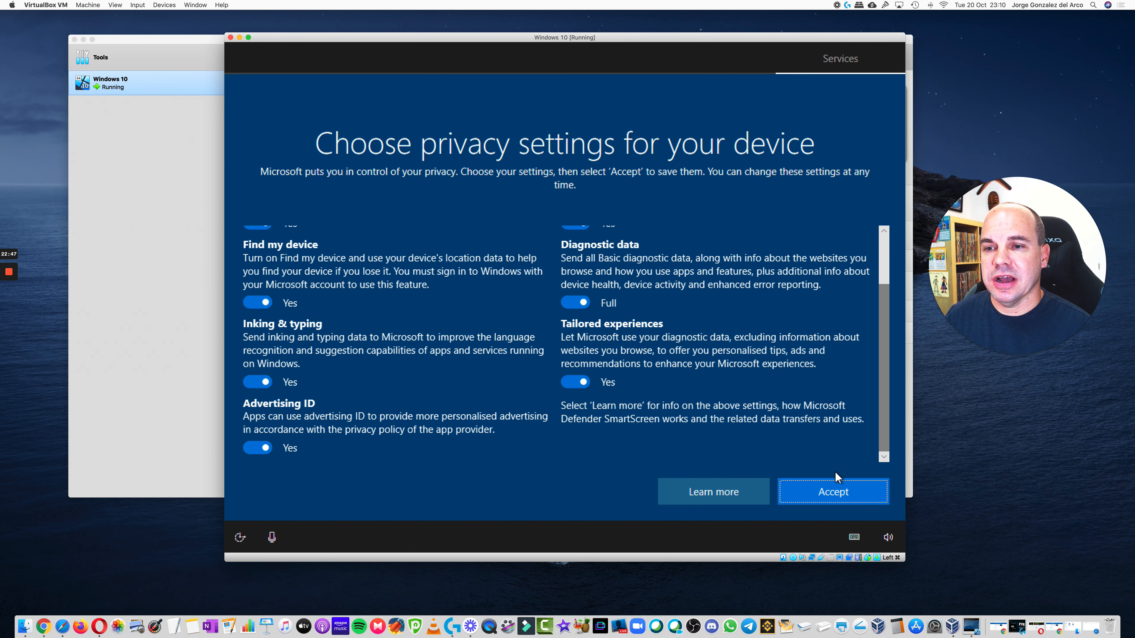
click(833, 497)
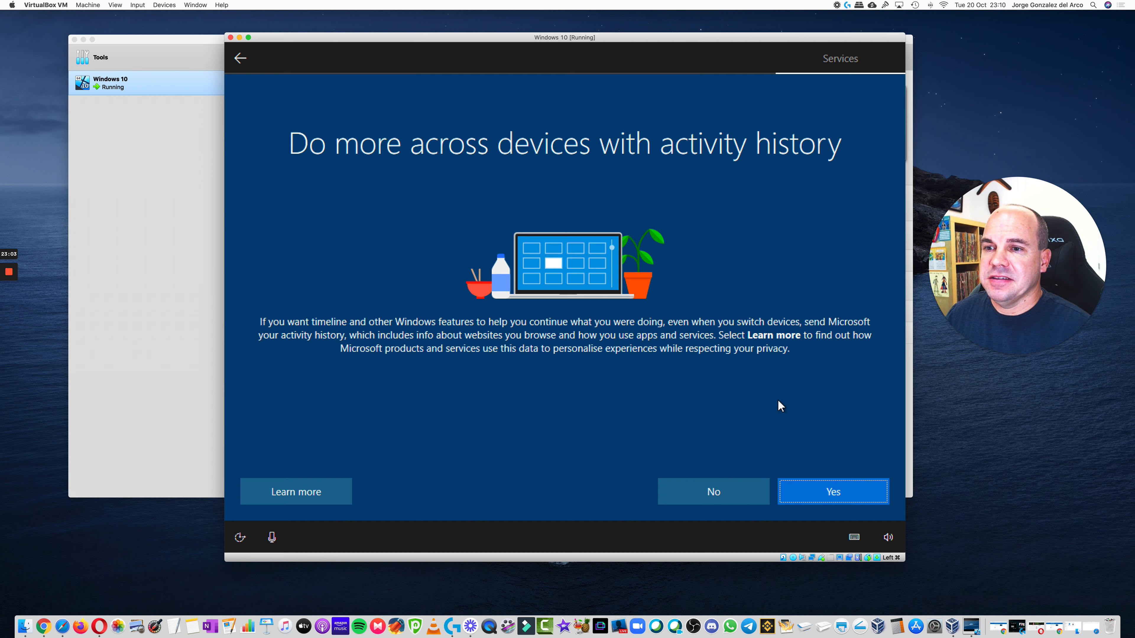
- Agree to send activity history to Microsoft and accept Cortana's access to personal information
click(827, 495)
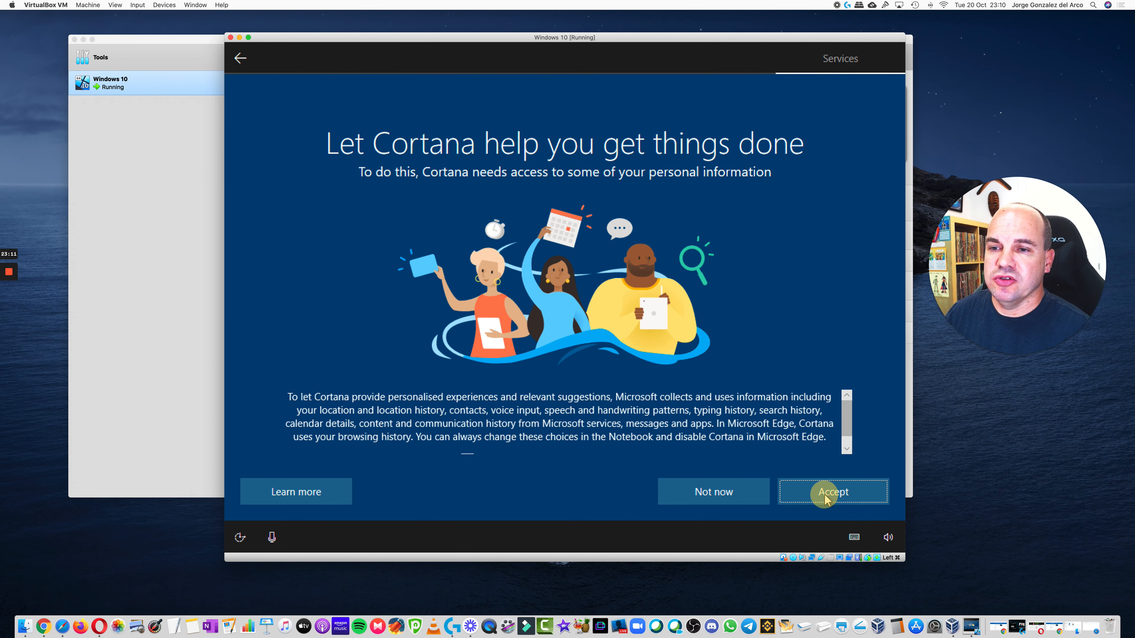
click(826, 498)
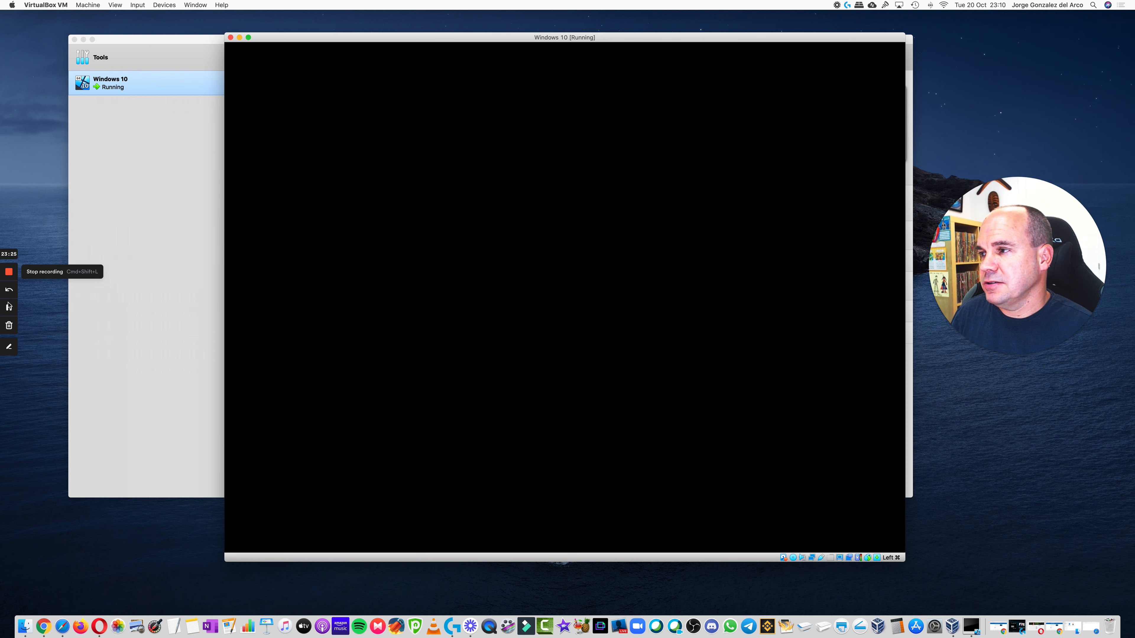
click(10, 312)
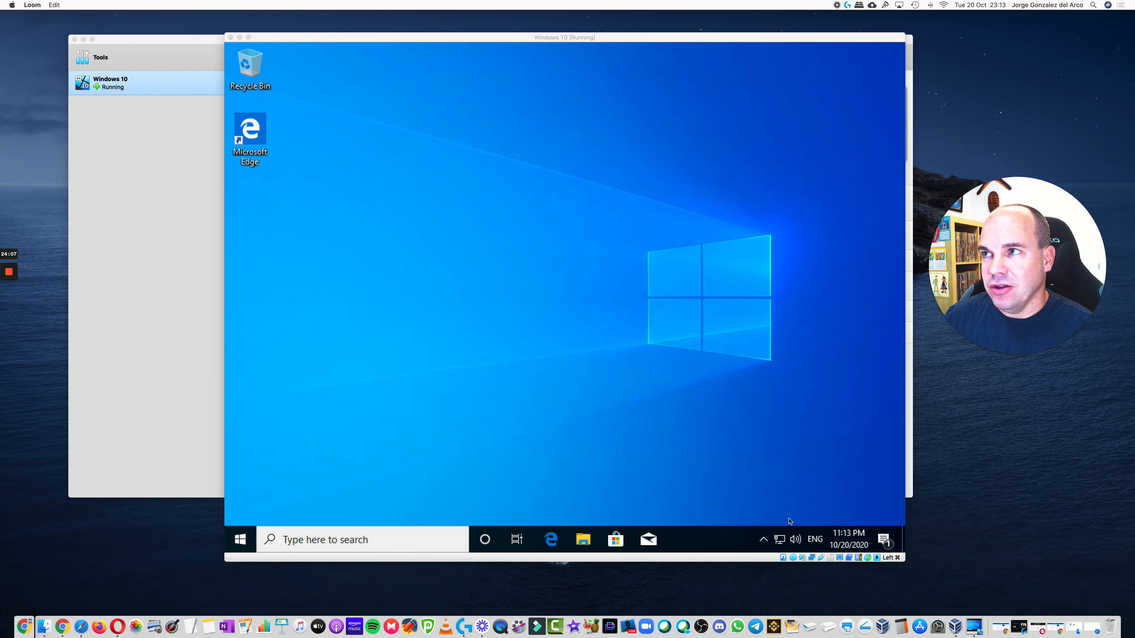
- Eject Win10_2004_EnglishInternational_x64.iso from the virtual machine's optical drive
click(465, 164)
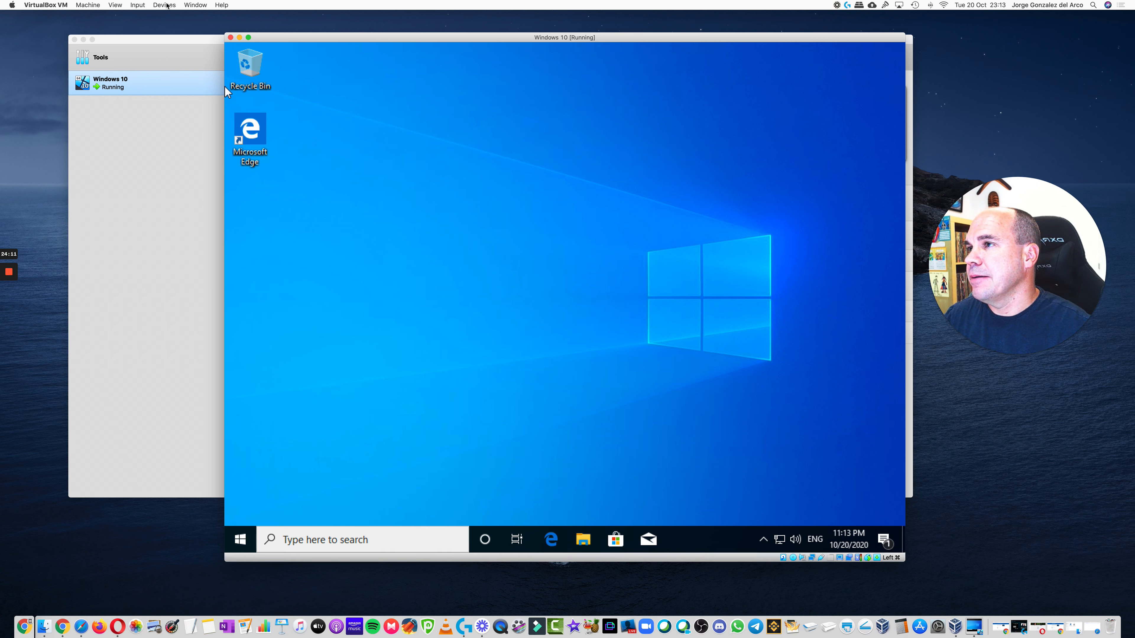
click(165, 5)
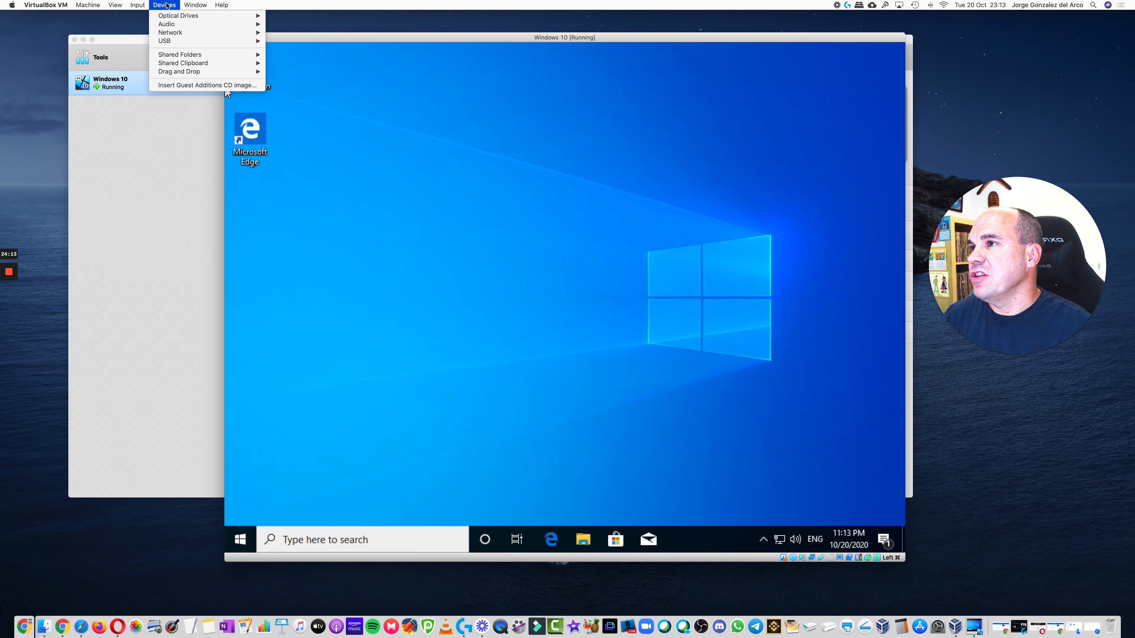
click(494, 185)
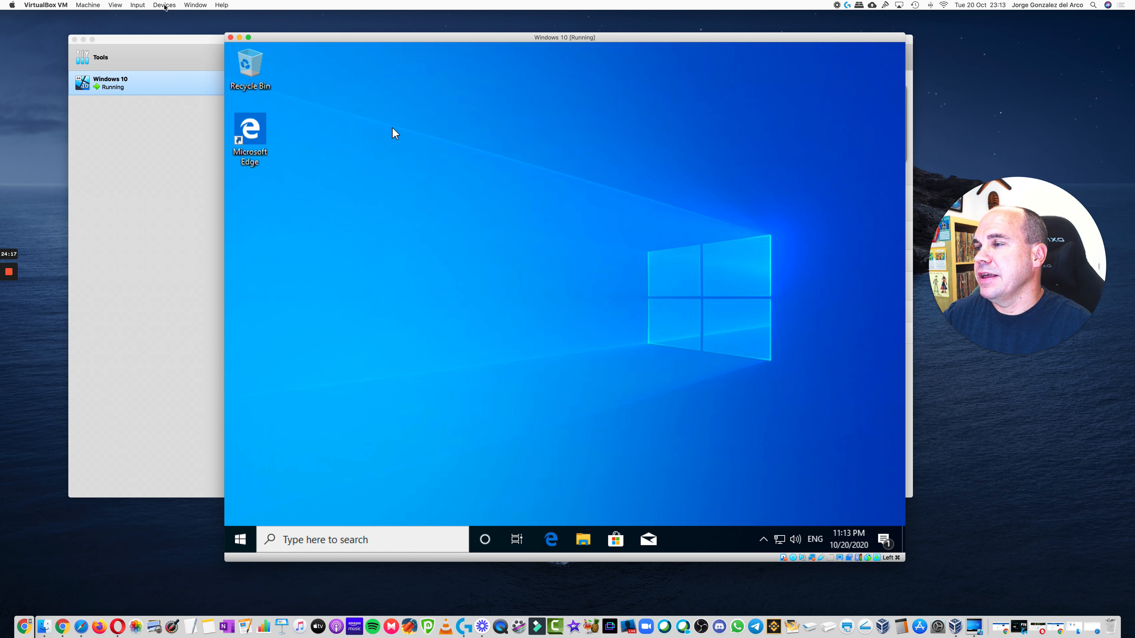
click(165, 5)
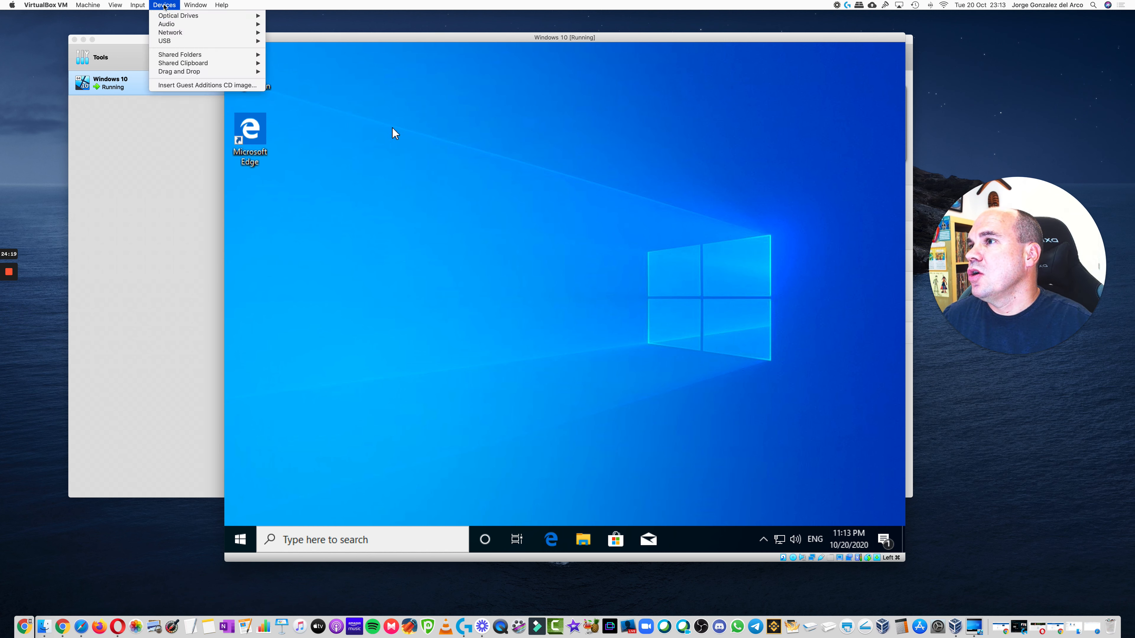
mouse_move(173, 15)
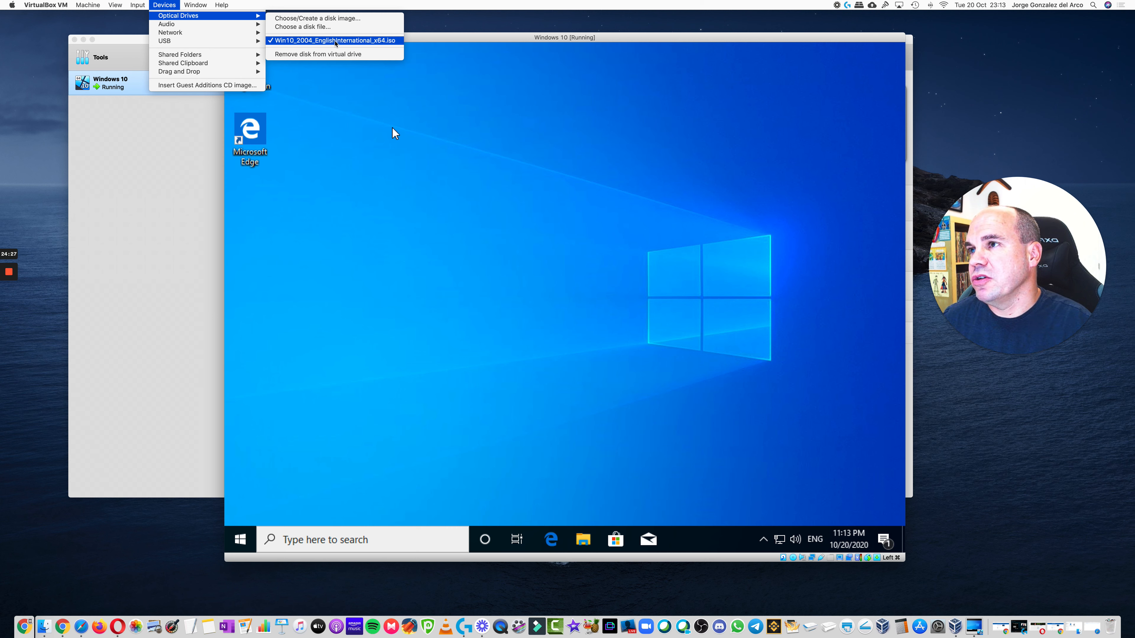
click(335, 42)
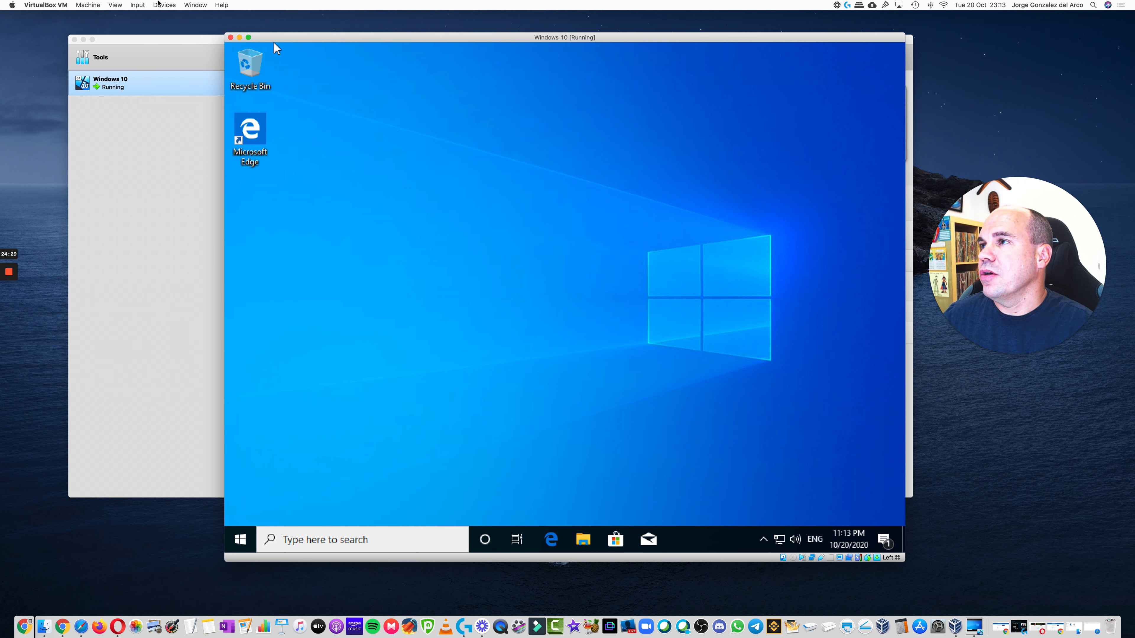
- Check that the virtual optical drive is empty and view the drives under This PC in File Explorer
click(159, 3)
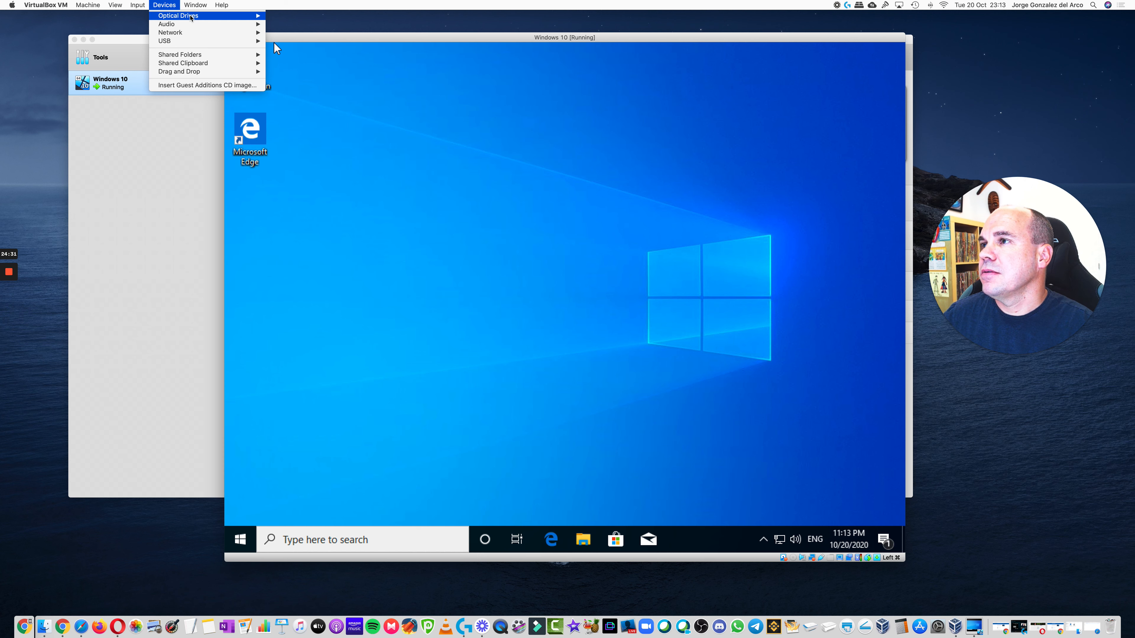
mouse_move(191, 17)
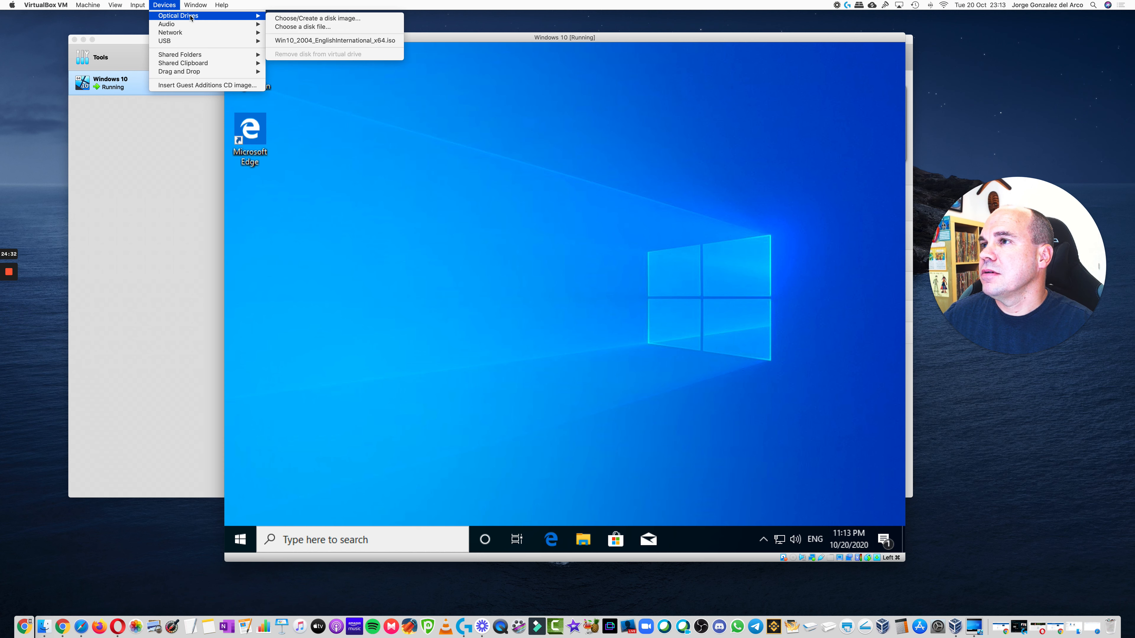
click(447, 263)
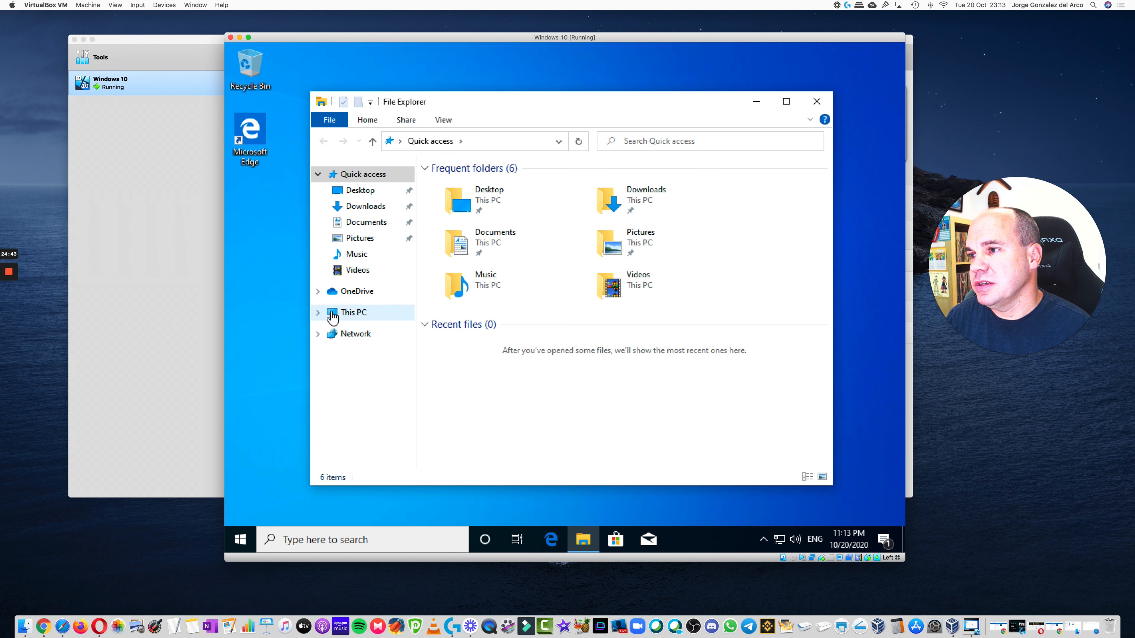
click(335, 317)
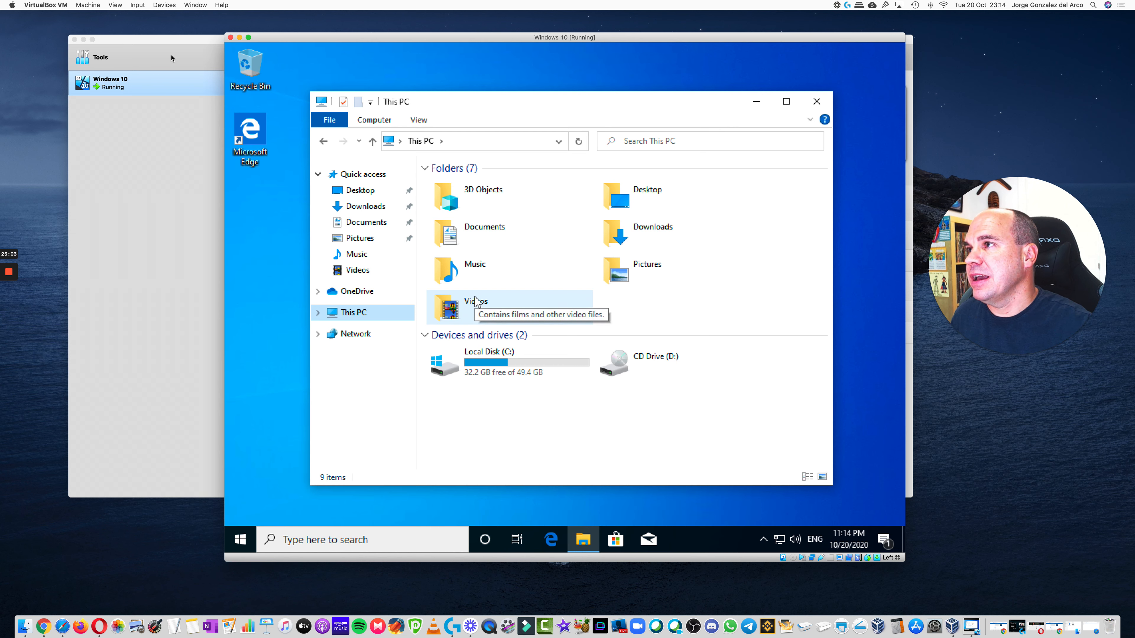
- Insert the Guest Additions CD image, run VBoxWindowsAdditions.exe from it and allow it to make changes
click(164, 5)
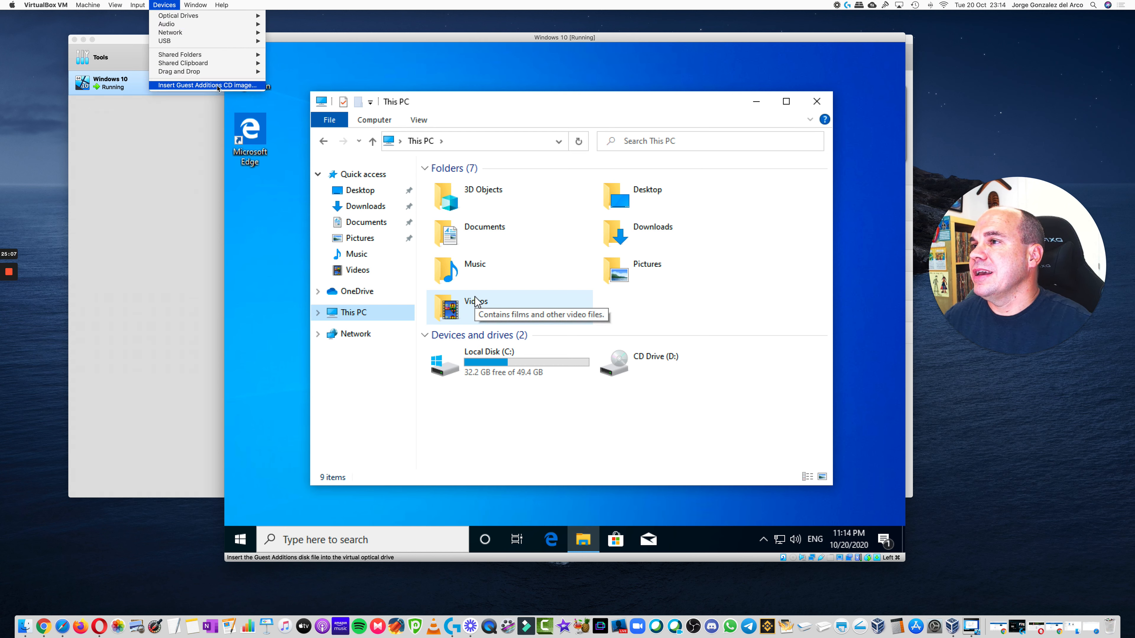
click(217, 85)
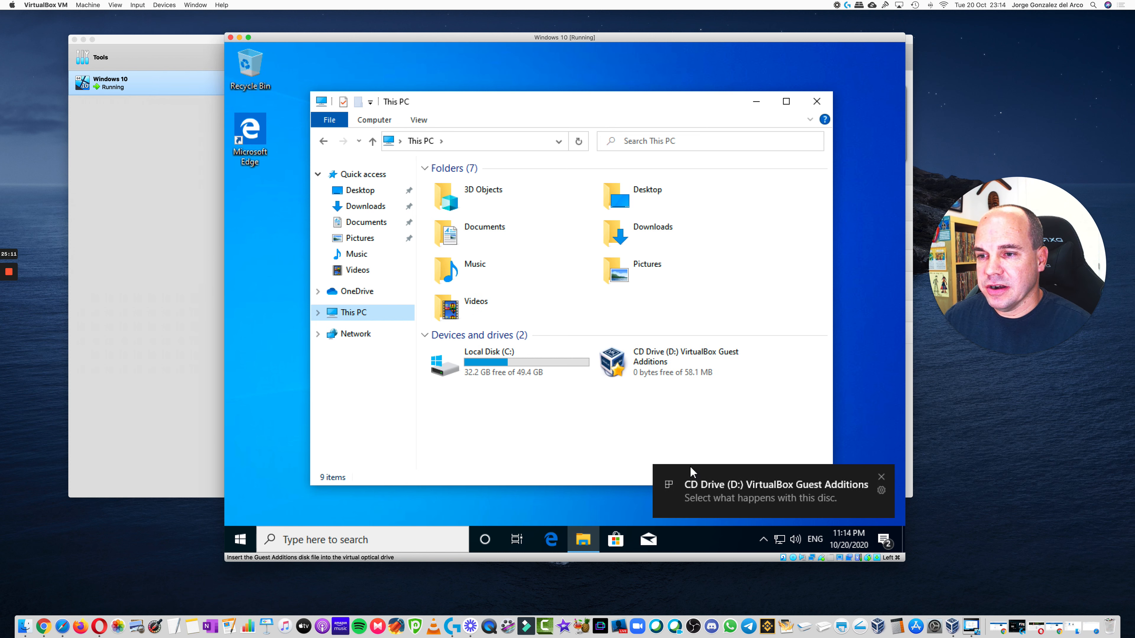
click(742, 490)
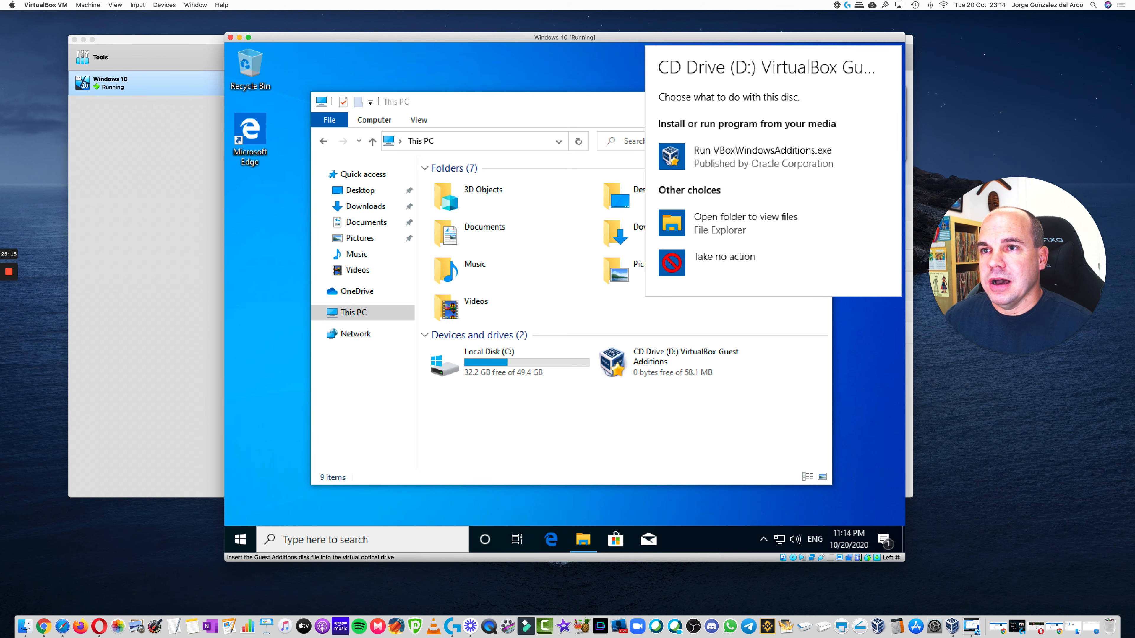
click(755, 170)
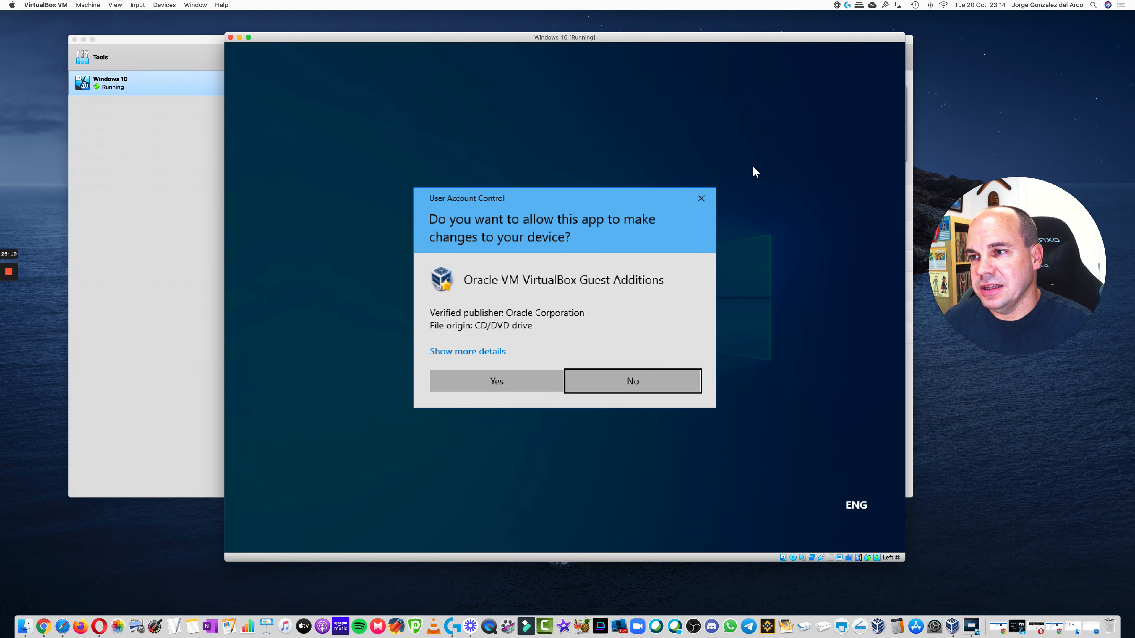
click(485, 384)
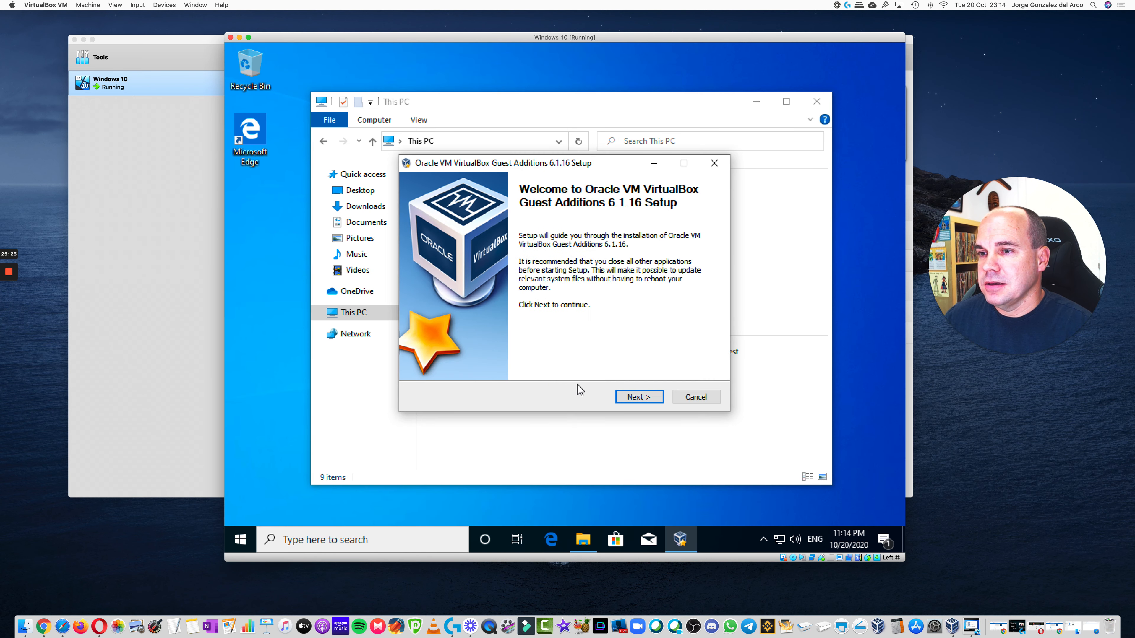
- Install Guest Additions 6.1.16 with the default folder and components, including the Oracle device software, and reboot Windows immediately
click(637, 400)
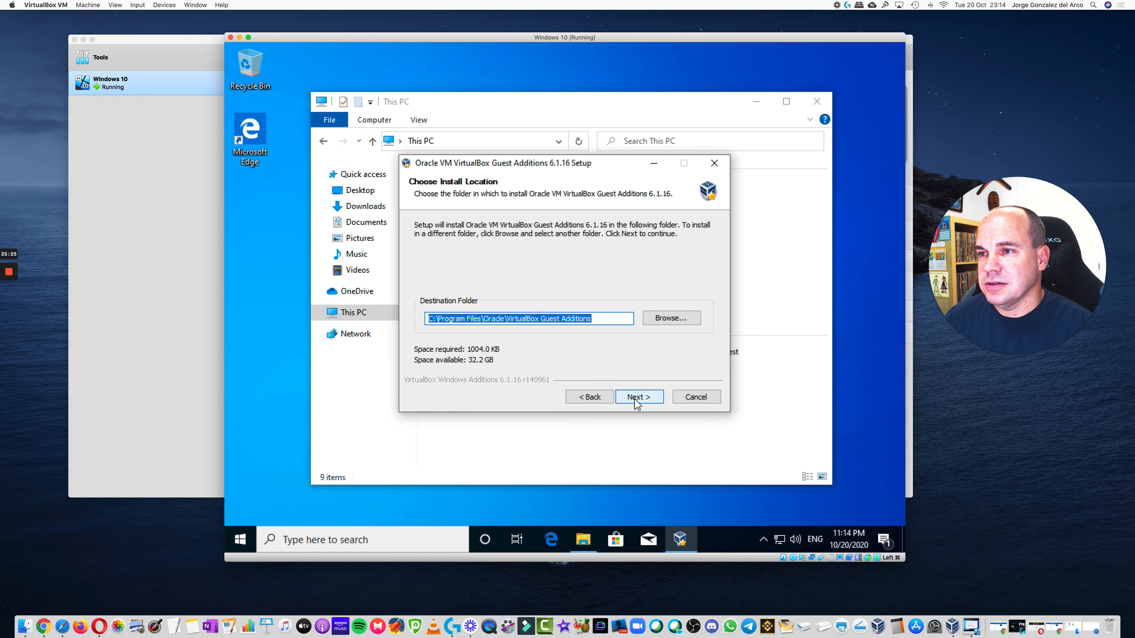
click(636, 400)
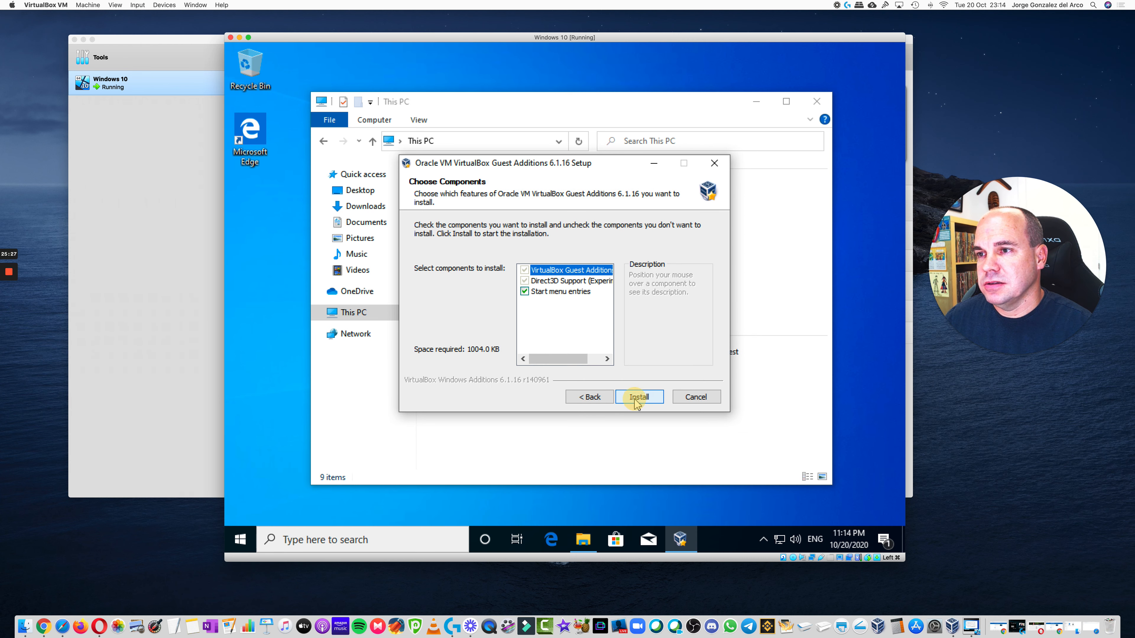
click(636, 400)
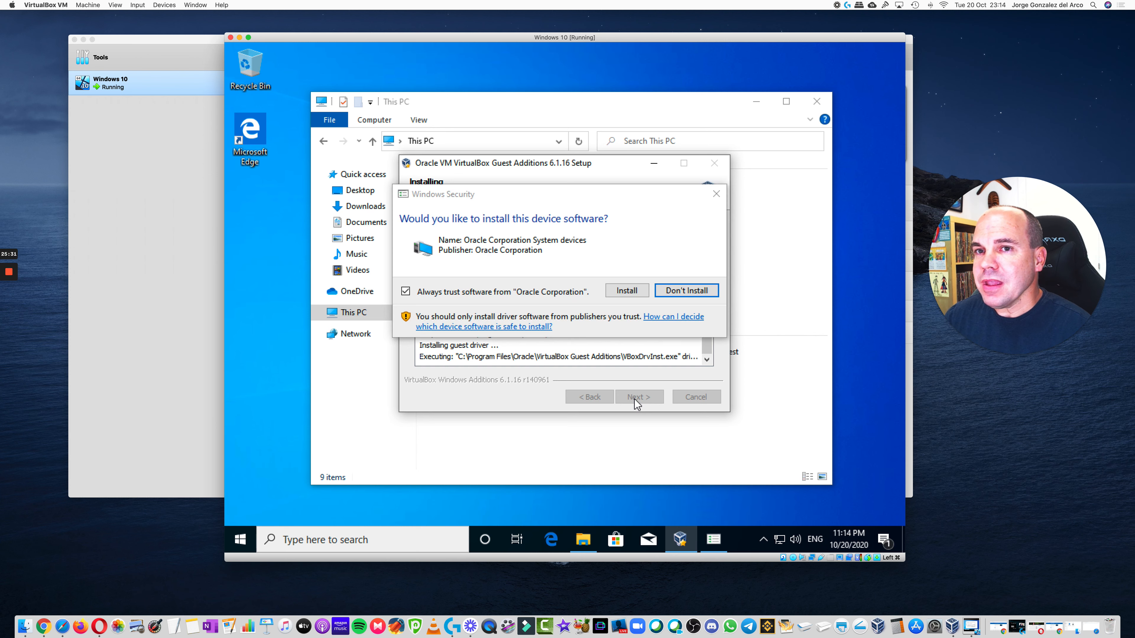
click(622, 293)
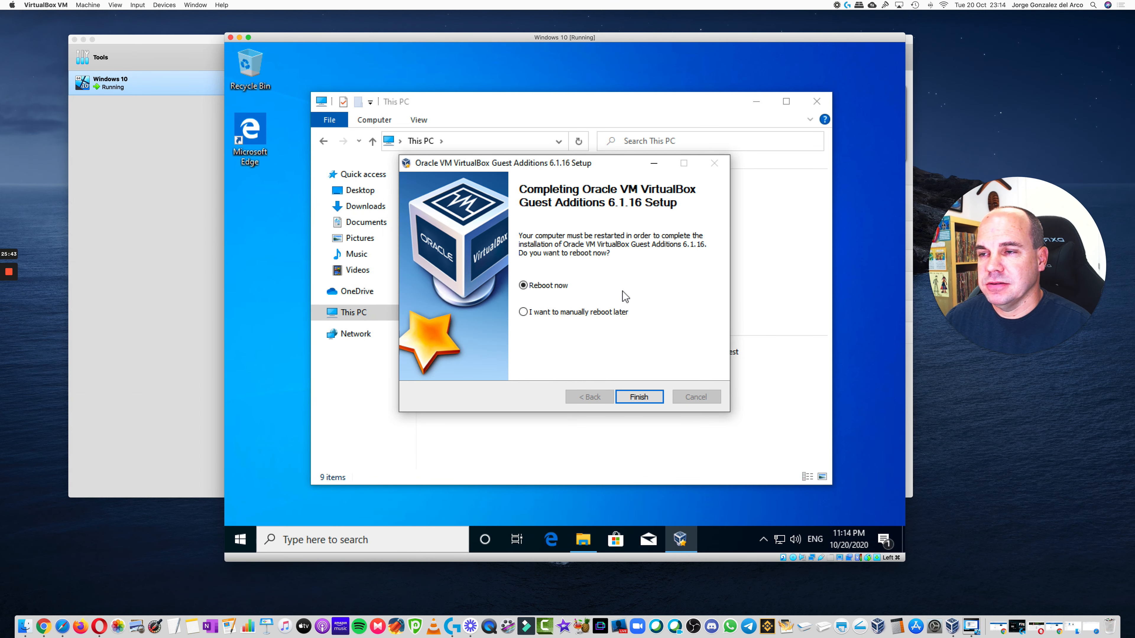
click(637, 398)
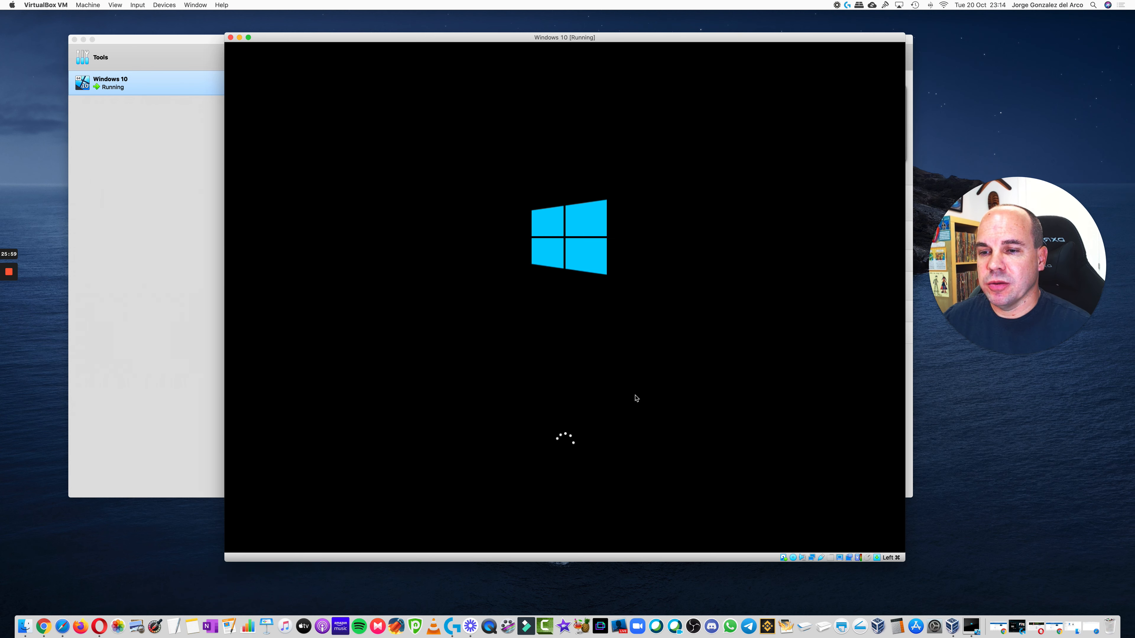
- Scale Virtual Screen 1 to 100% (unscaled output) and move the virtual machine window toward the middle of the desktop
click(838, 559)
mouse_move(894, 587)
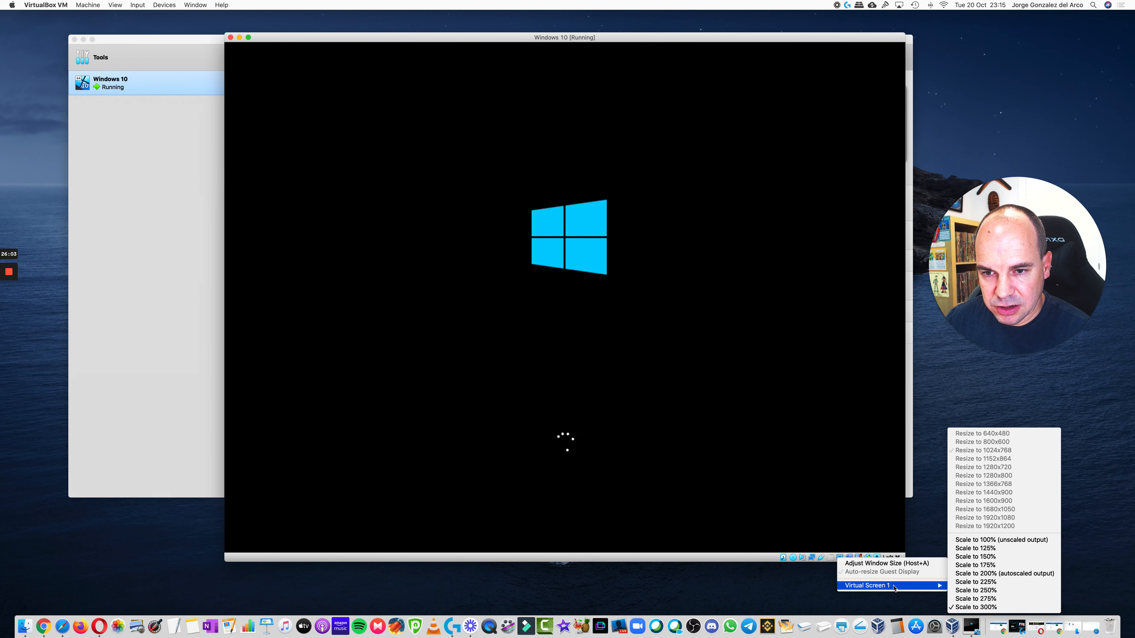
click(998, 540)
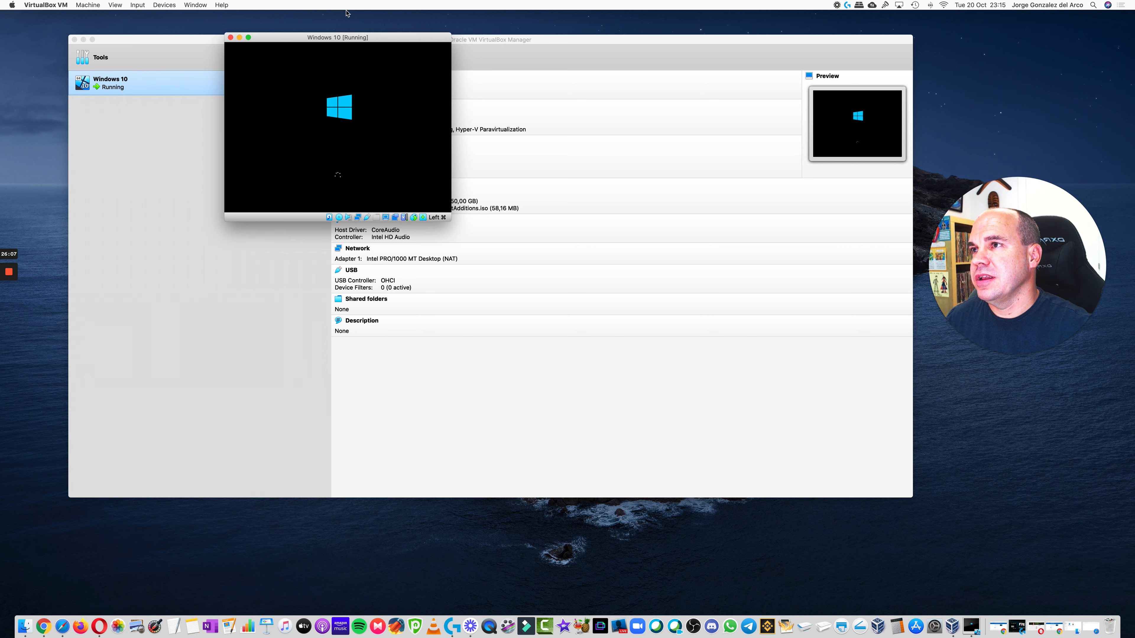
drag(381, 39, 608, 171)
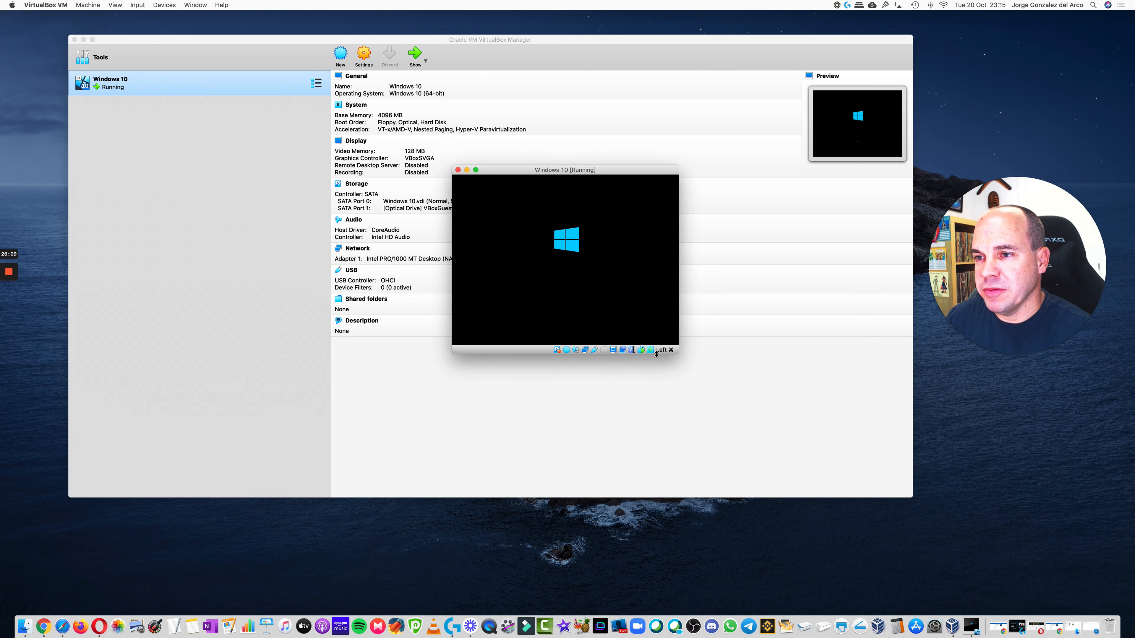
click(624, 353)
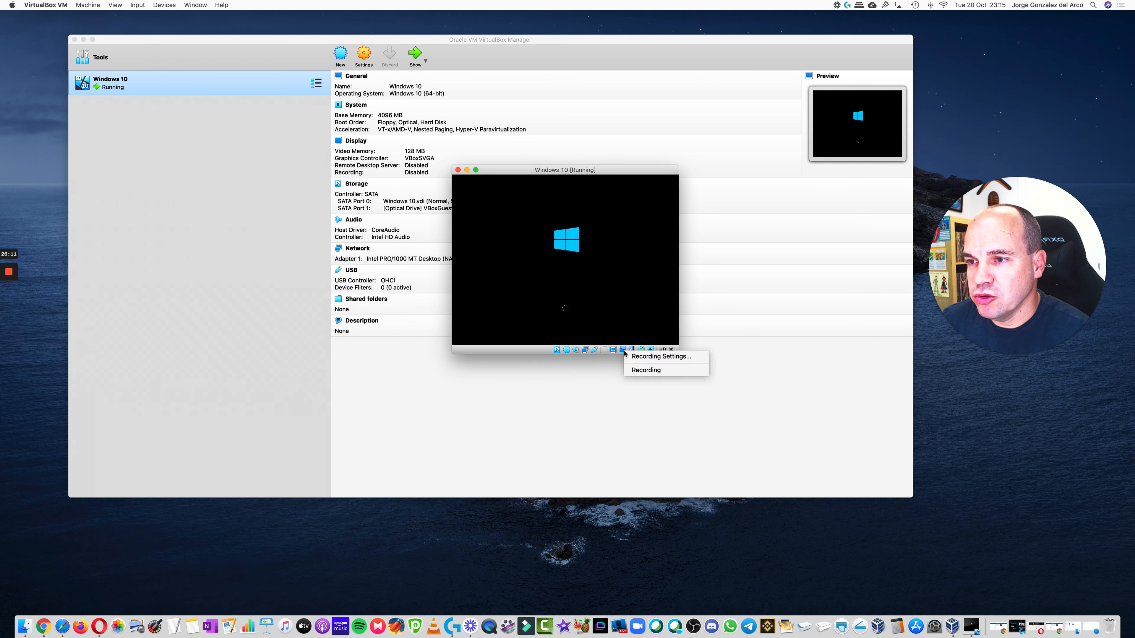
click(614, 351)
click(614, 352)
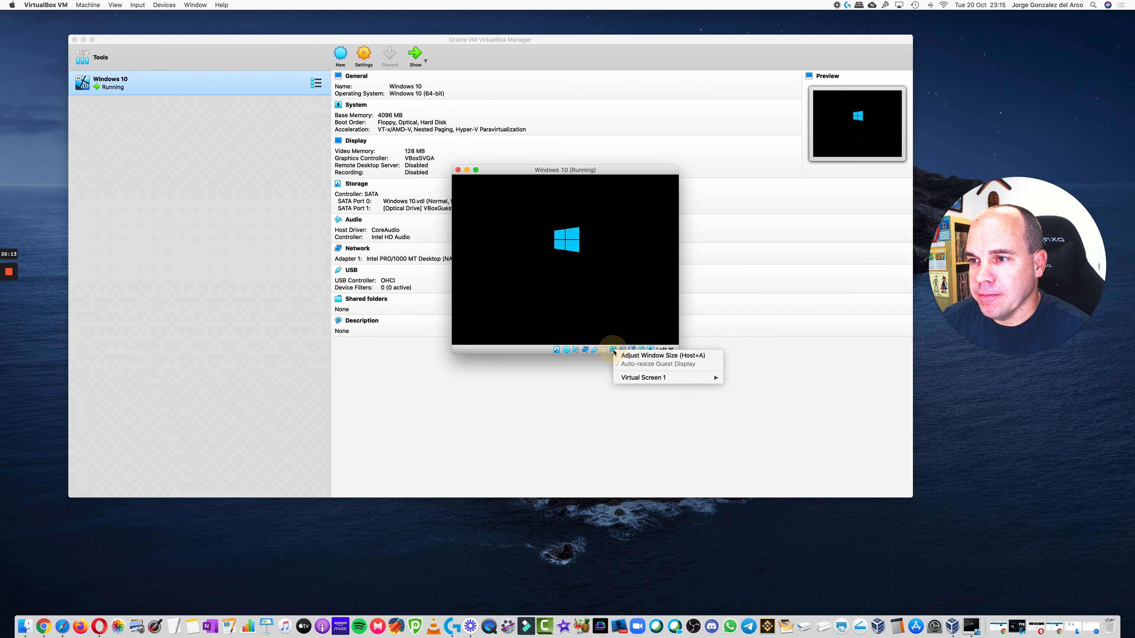
mouse_move(660, 381)
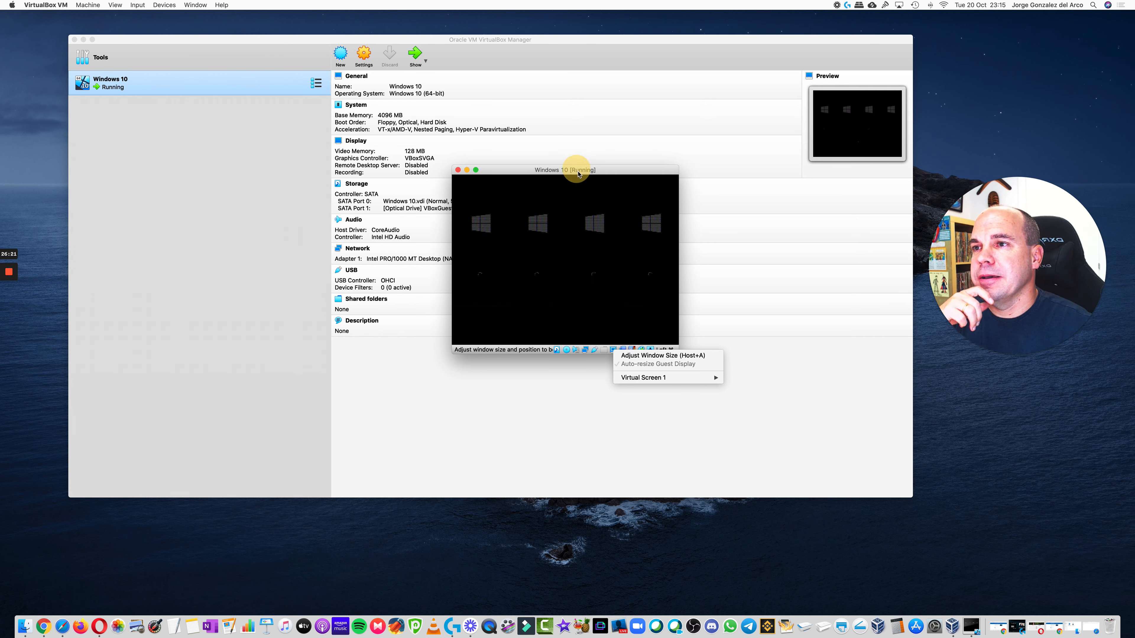
- Move the virtual machine window slightly down and enlarge it well beyond the size of the guest display
drag(578, 174, 579, 195)
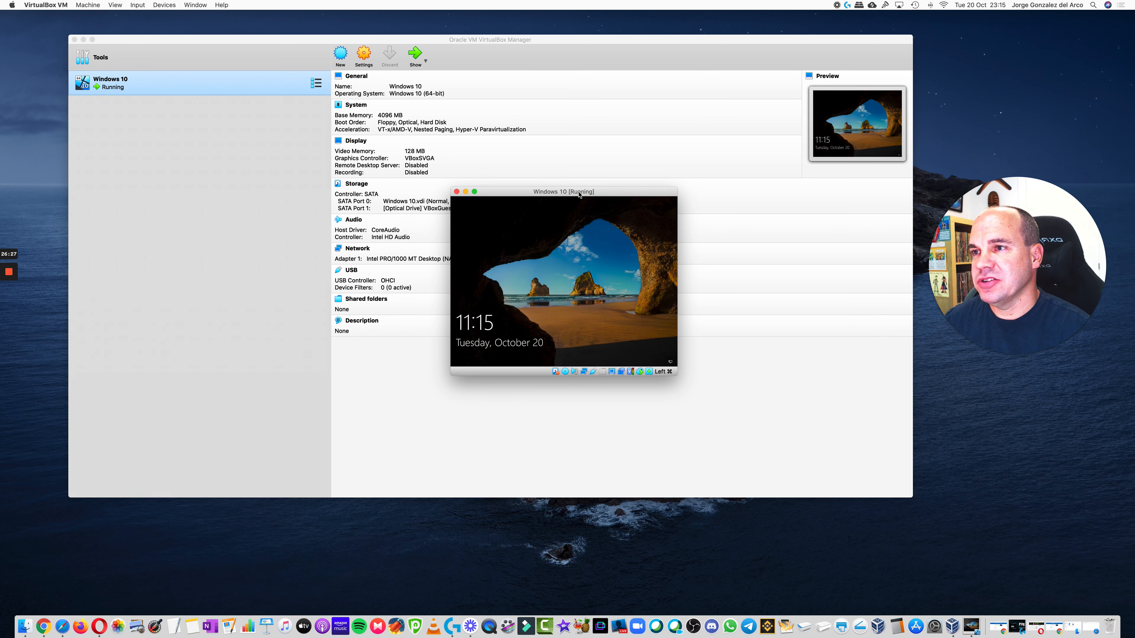
drag(451, 188, 308, 121)
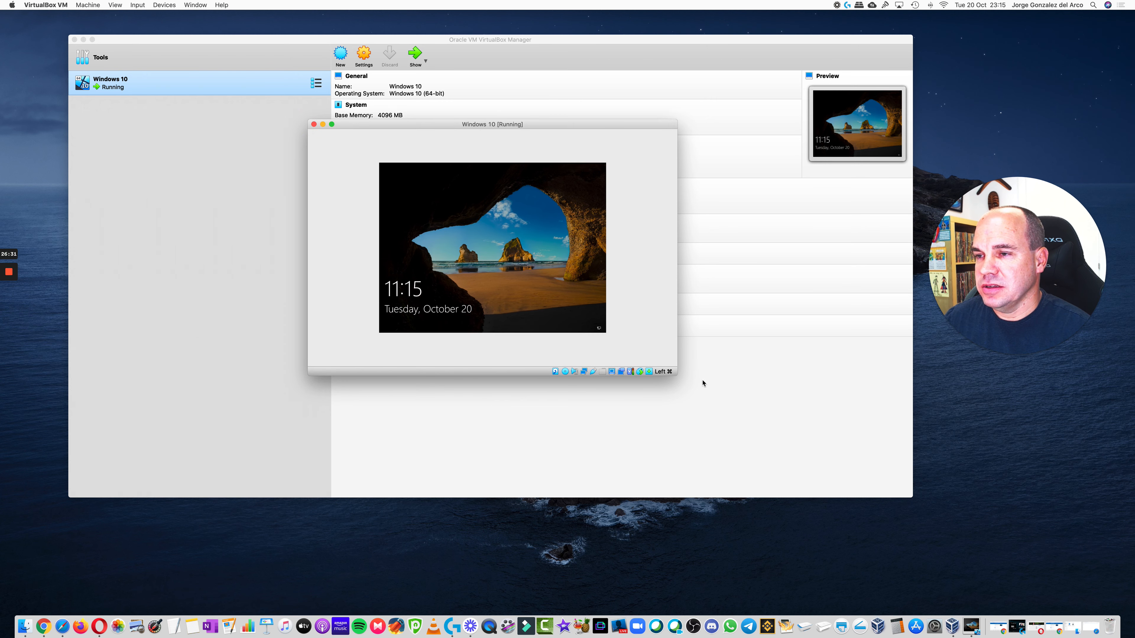
drag(674, 378, 830, 490)
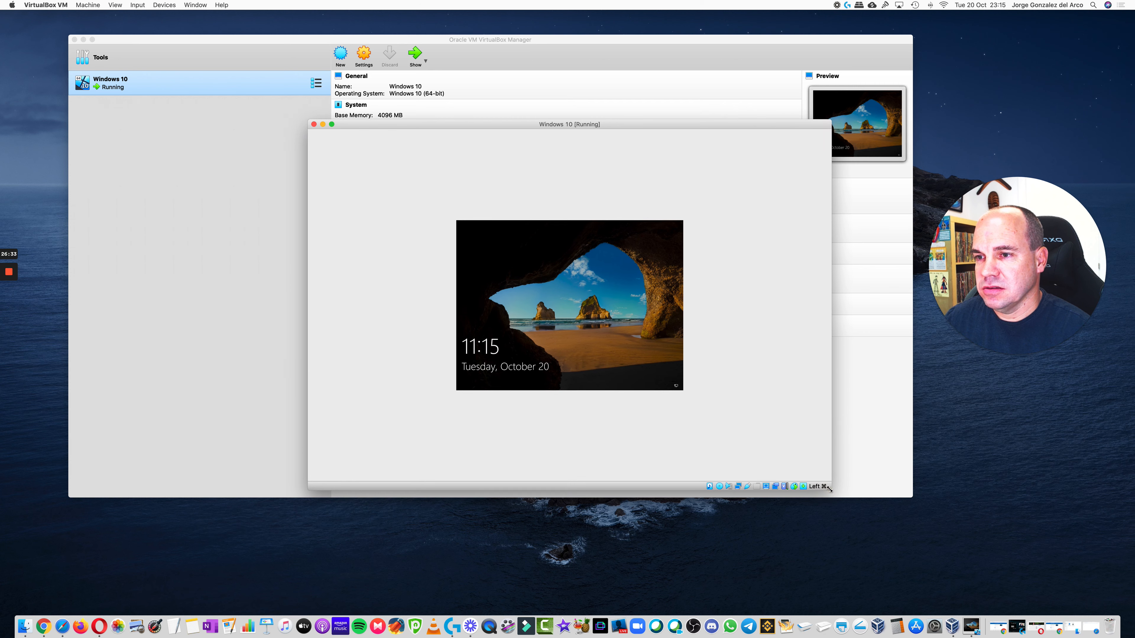
- Dismiss the Windows lock screen and sign in to the Student account by entering its password
click(608, 346)
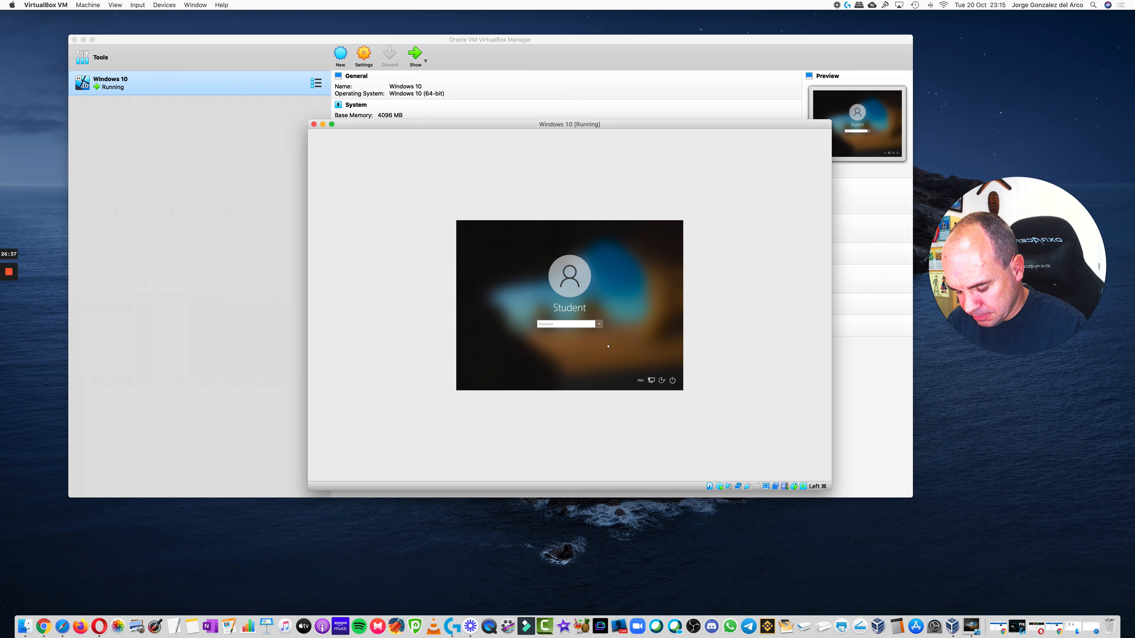
text(****)
key(Return)
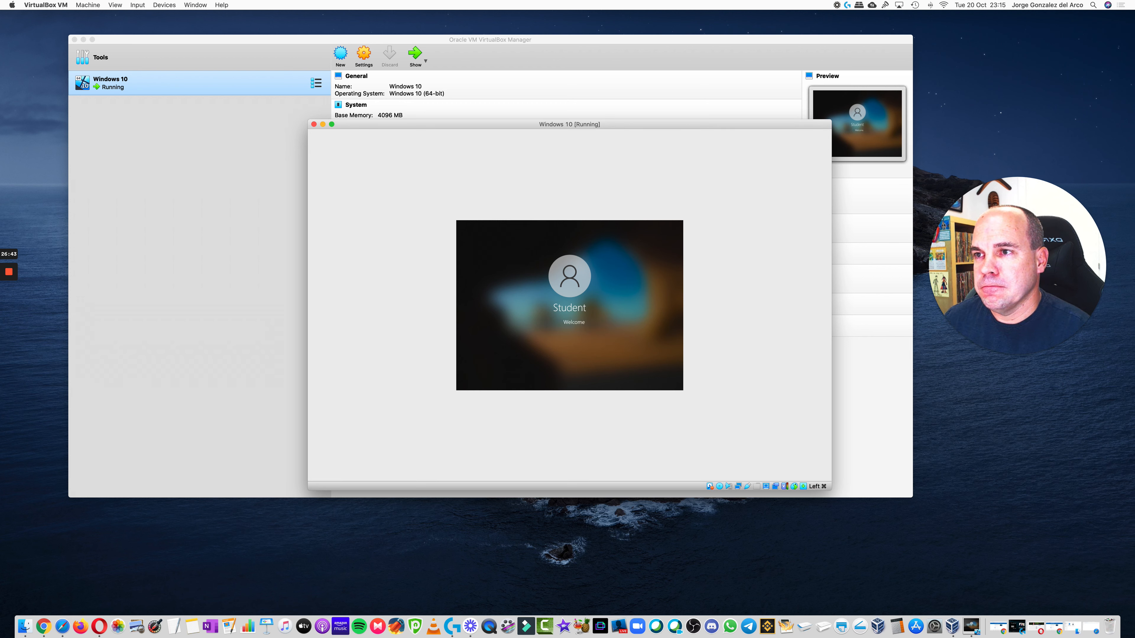
- Try to fit the virtual machine window with Adjust Window Size and then enlarge it manually
click(117, 5)
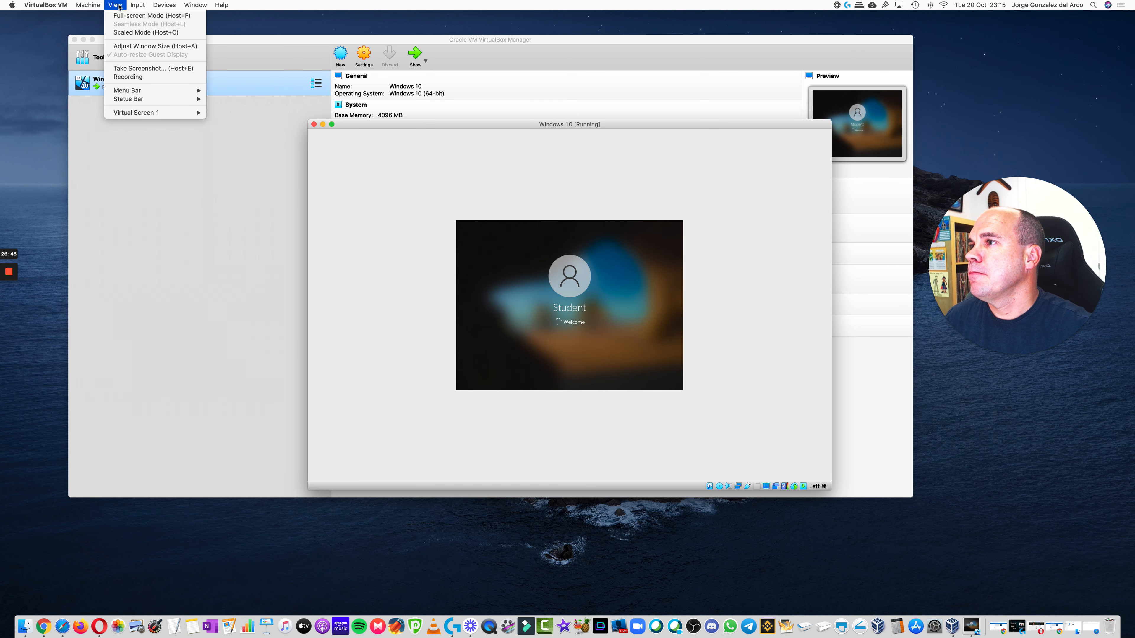
click(150, 46)
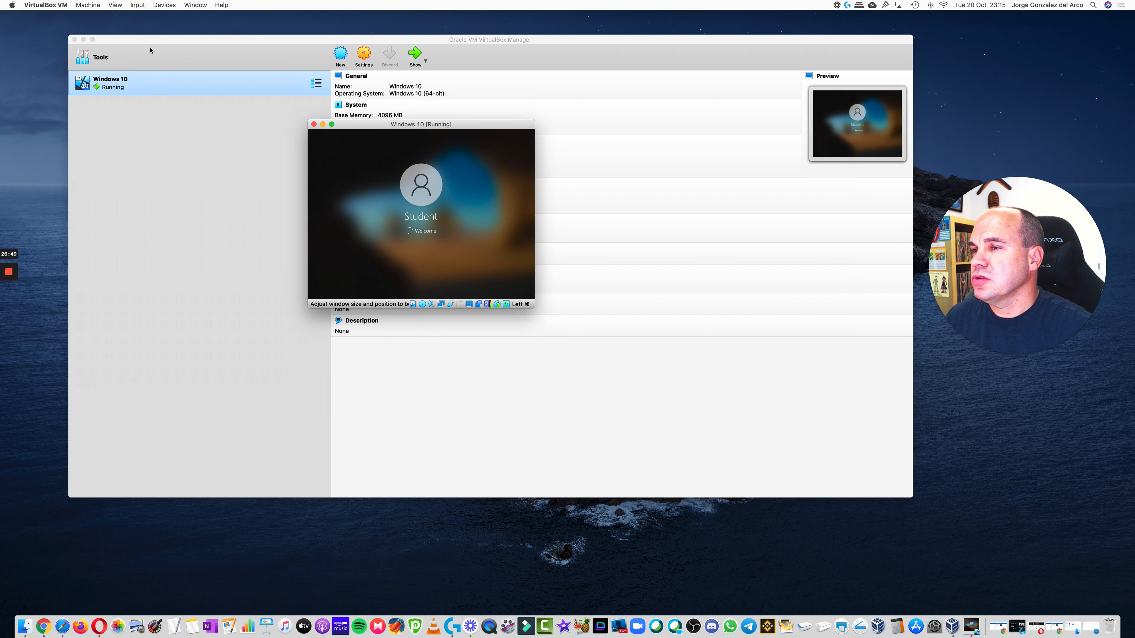
drag(535, 313, 809, 543)
- Switch the virtual machine to Scaled Mode and enlarge its window so the Windows desktop scales with it
click(117, 5)
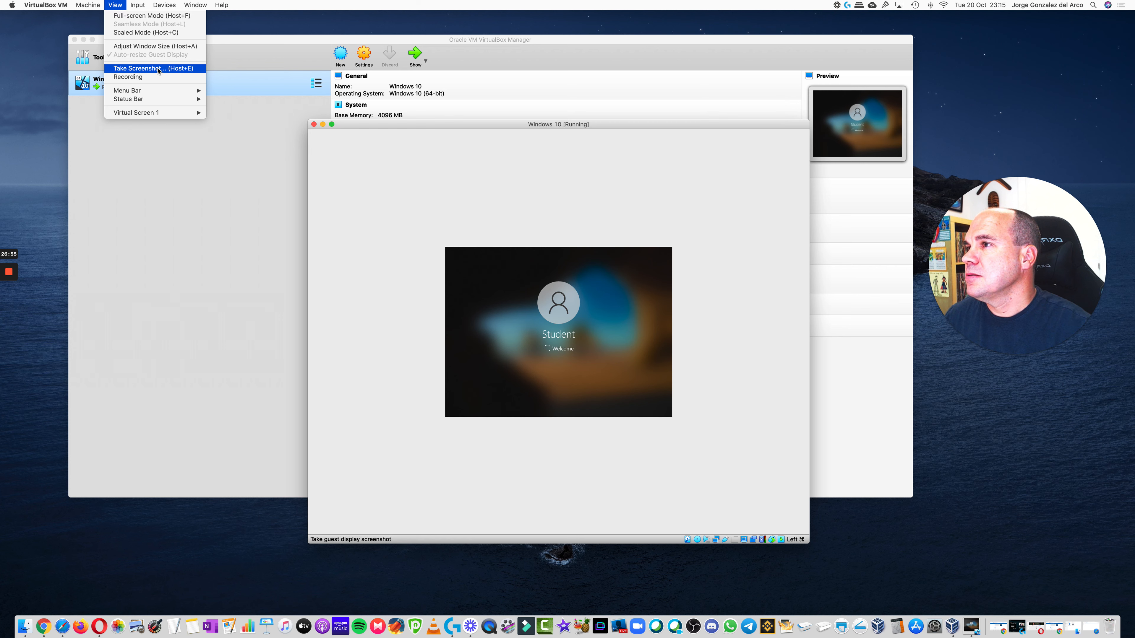
click(157, 34)
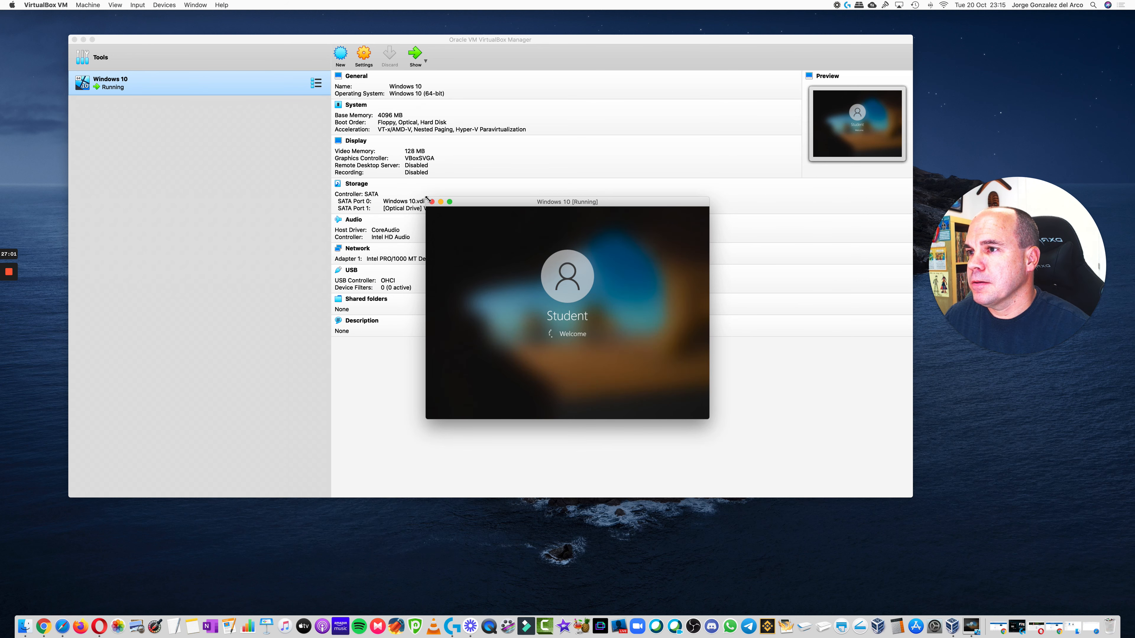
drag(427, 198, 299, 129)
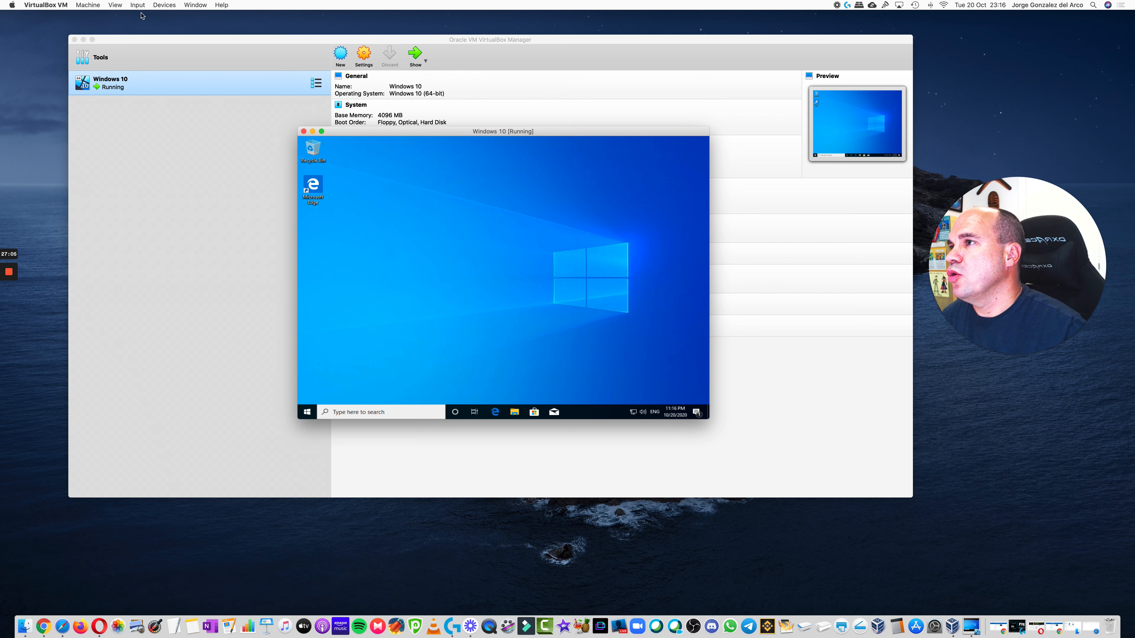
click(113, 6)
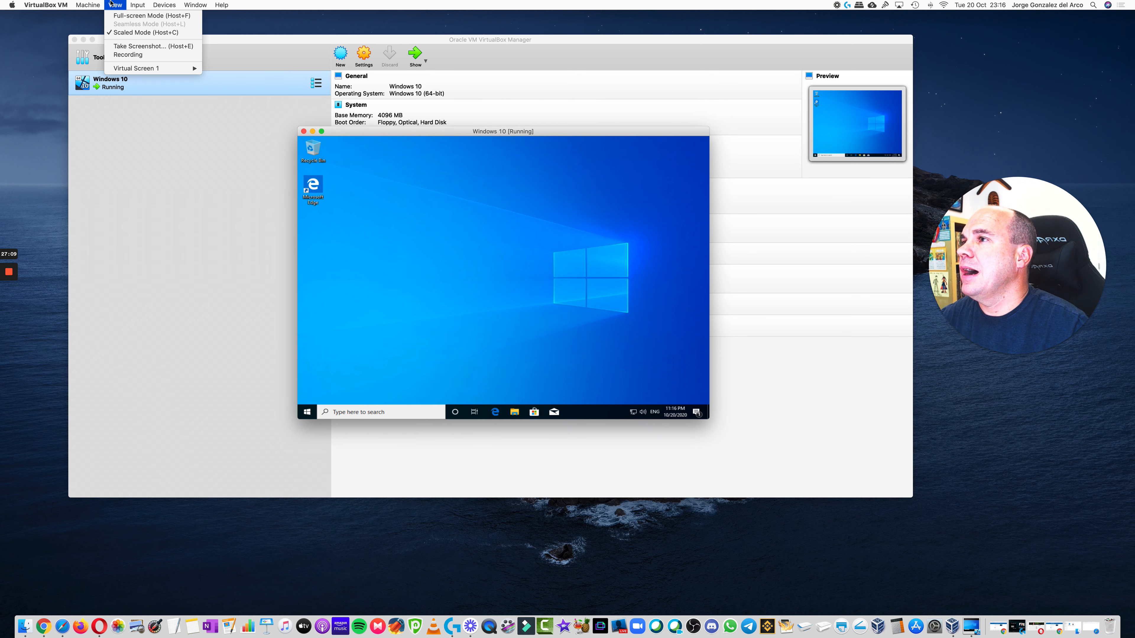
click(152, 32)
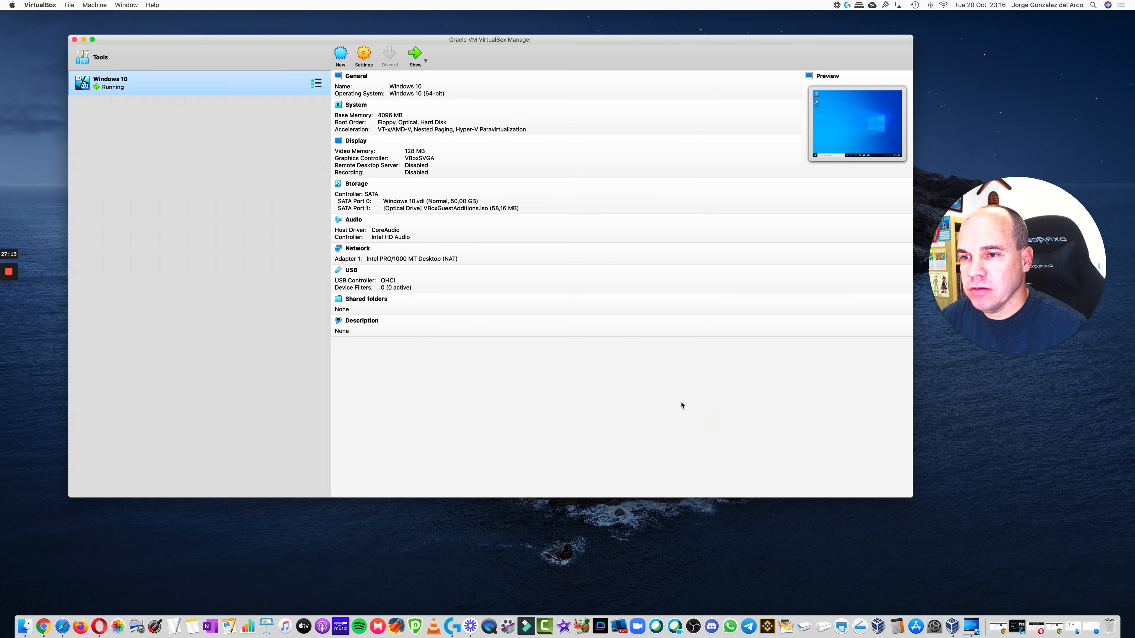
- Move the VirtualBox Manager window out of the way, enlarge the scaled Windows 10 window further and shift it clear of the desktop's edge
drag(152, 45, 154, 201)
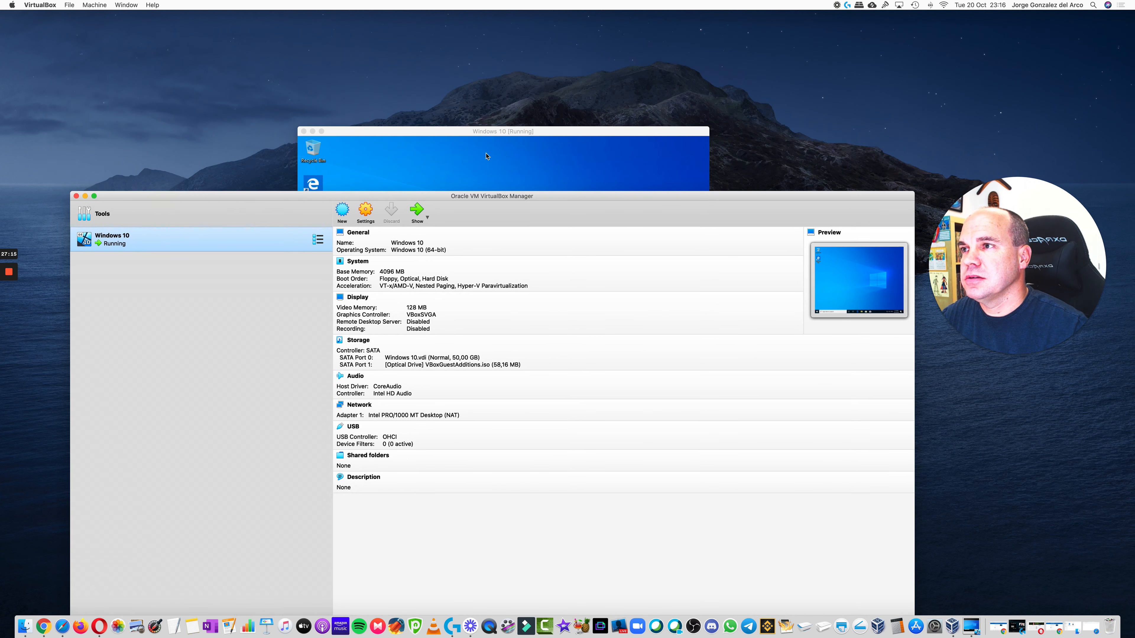
click(487, 149)
drag(709, 127, 904, 55)
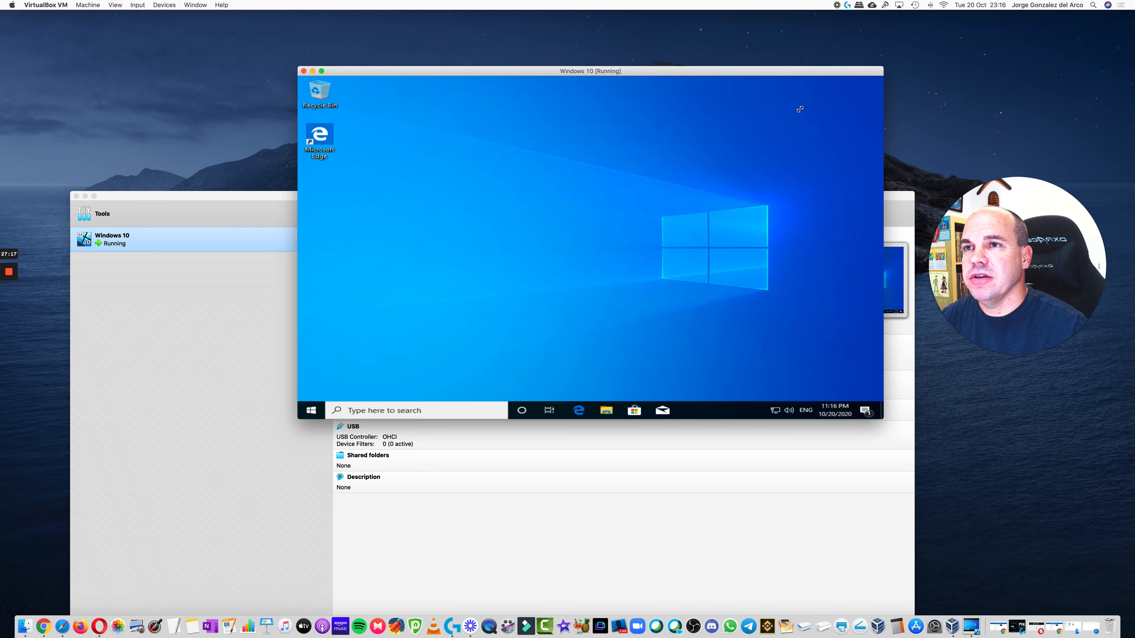
drag(298, 418, 172, 533)
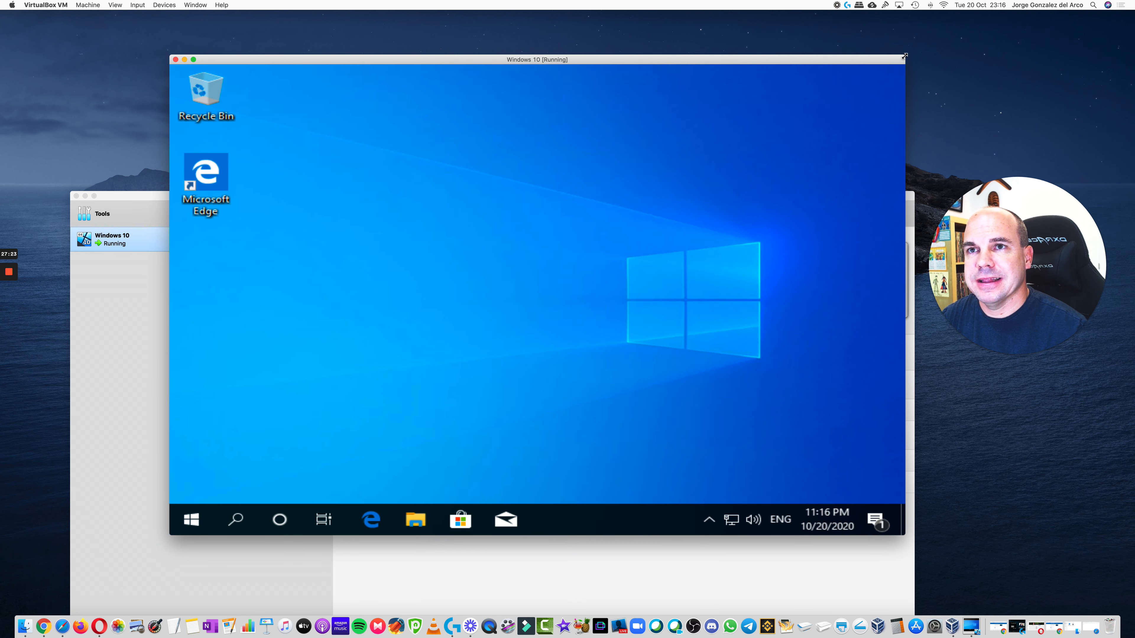
drag(905, 56, 960, 32)
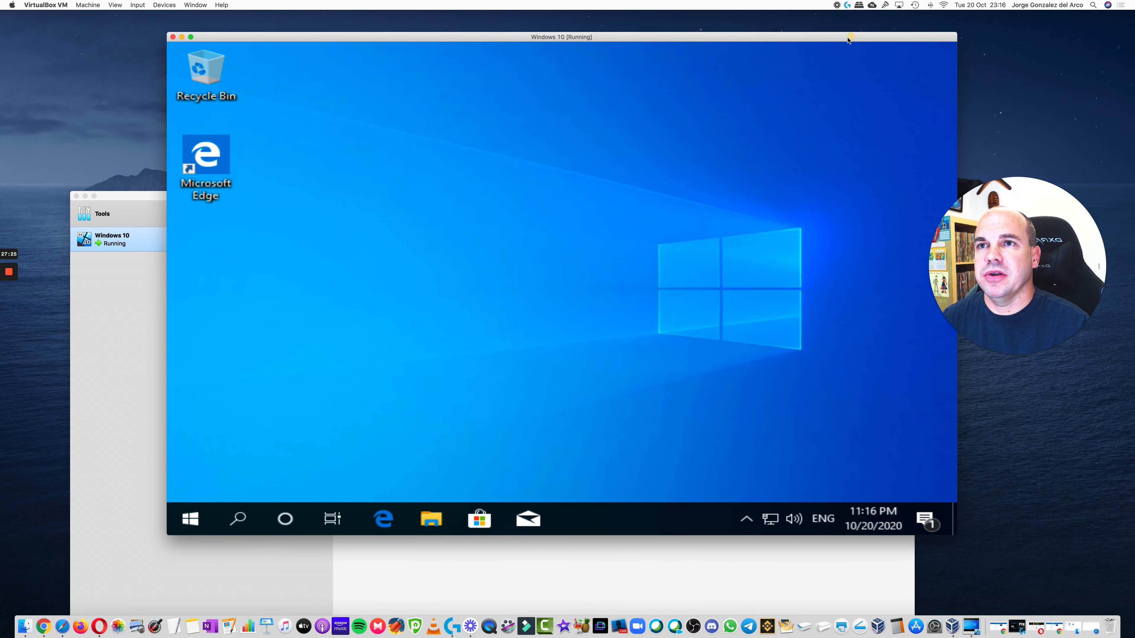
drag(852, 36, 786, 36)
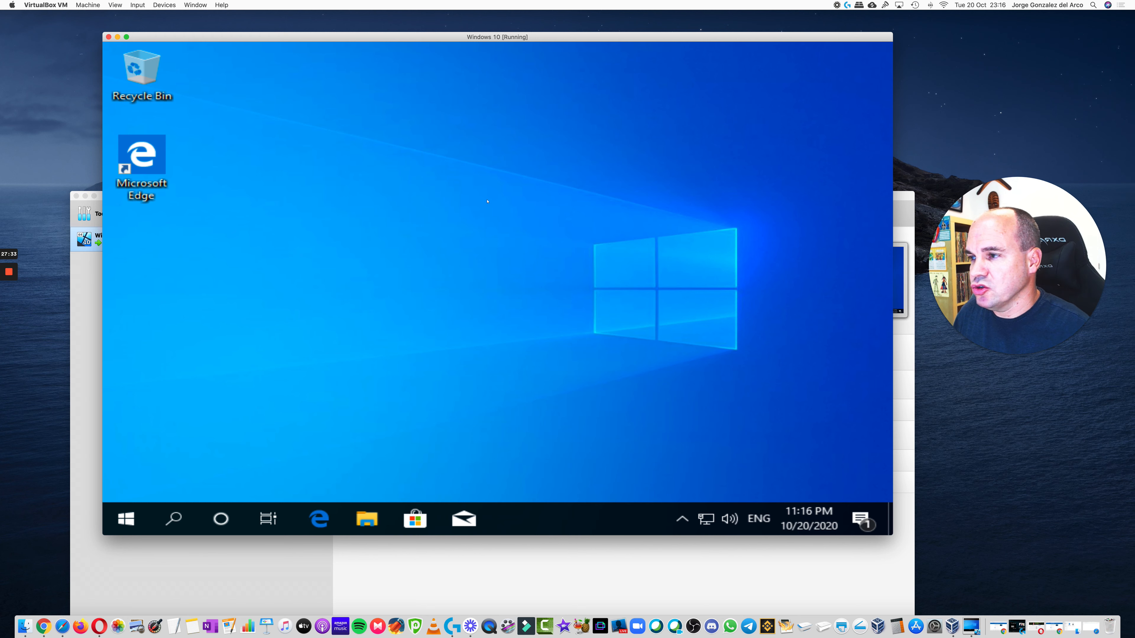
- Eject the VirtualBox Guest Additions disc from CD Drive (D:) under This PC and close File Explorer
click(368, 518)
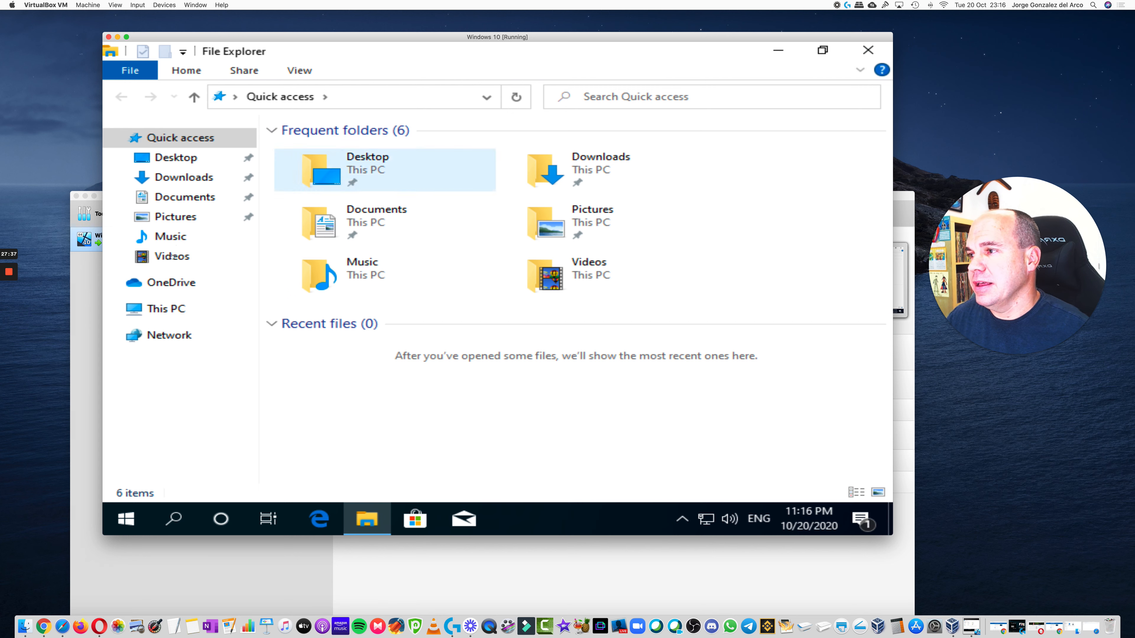
click(174, 313)
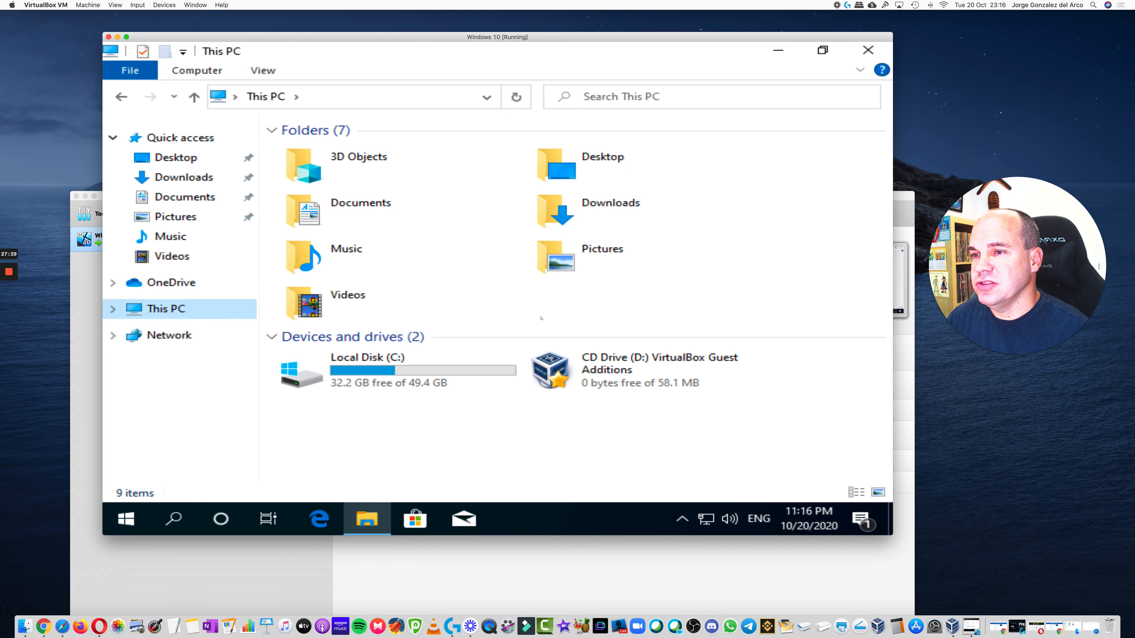
click(630, 374)
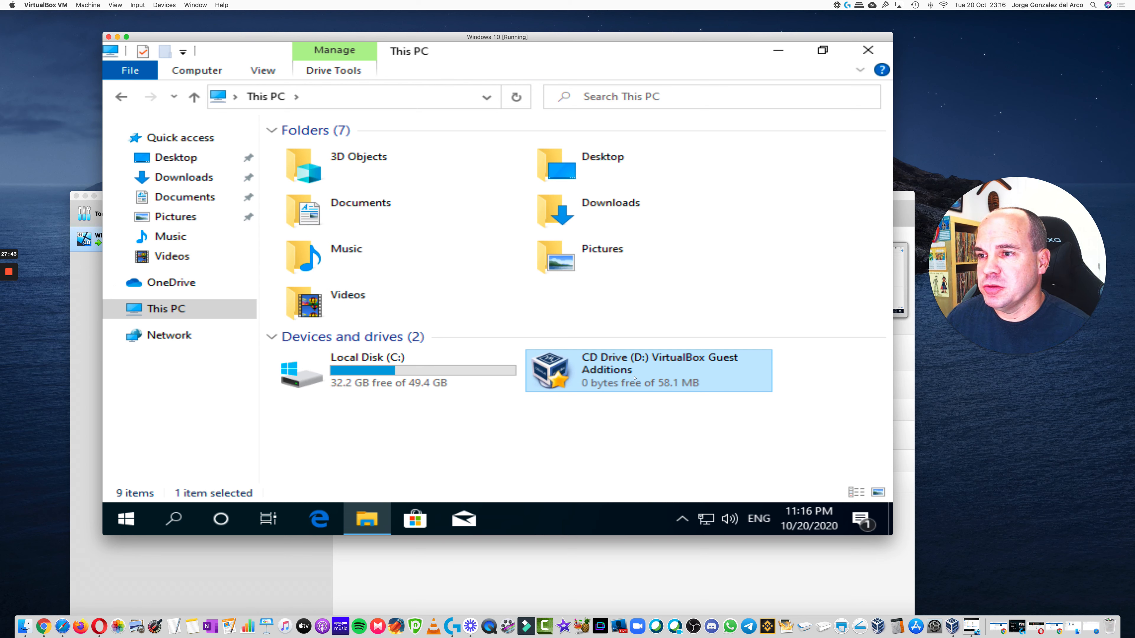
right_click(635, 378)
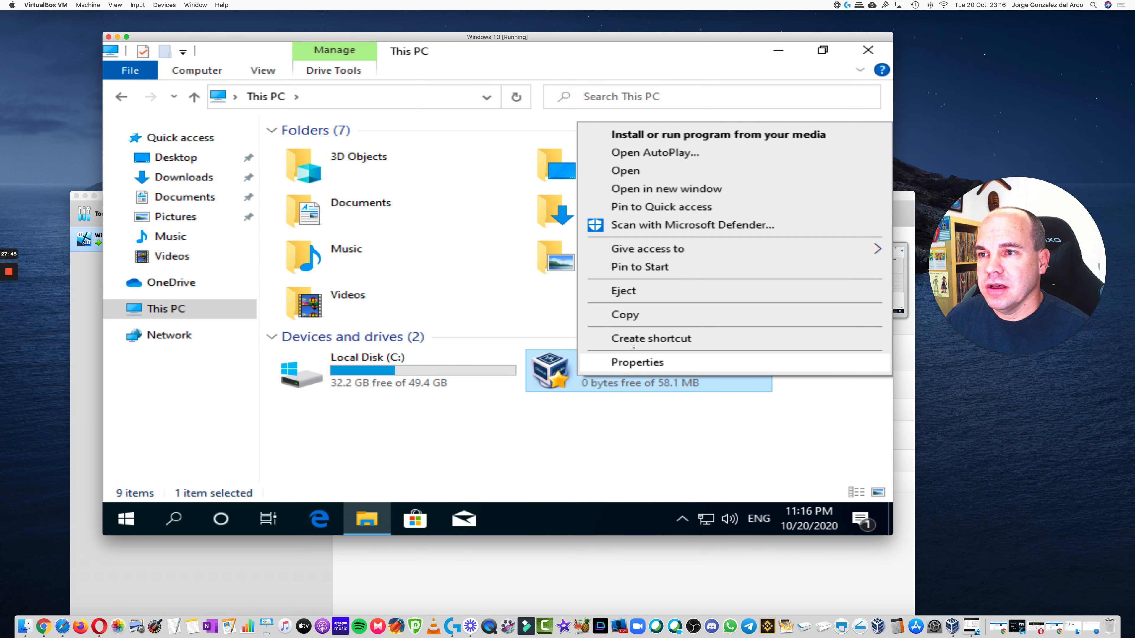
click(660, 291)
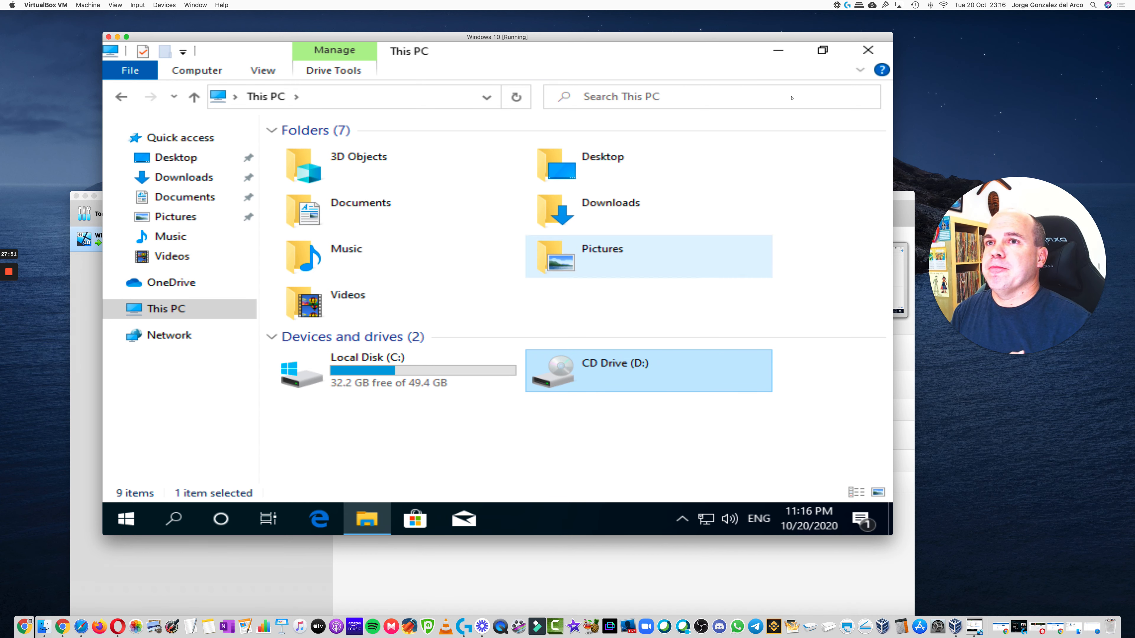
click(876, 58)
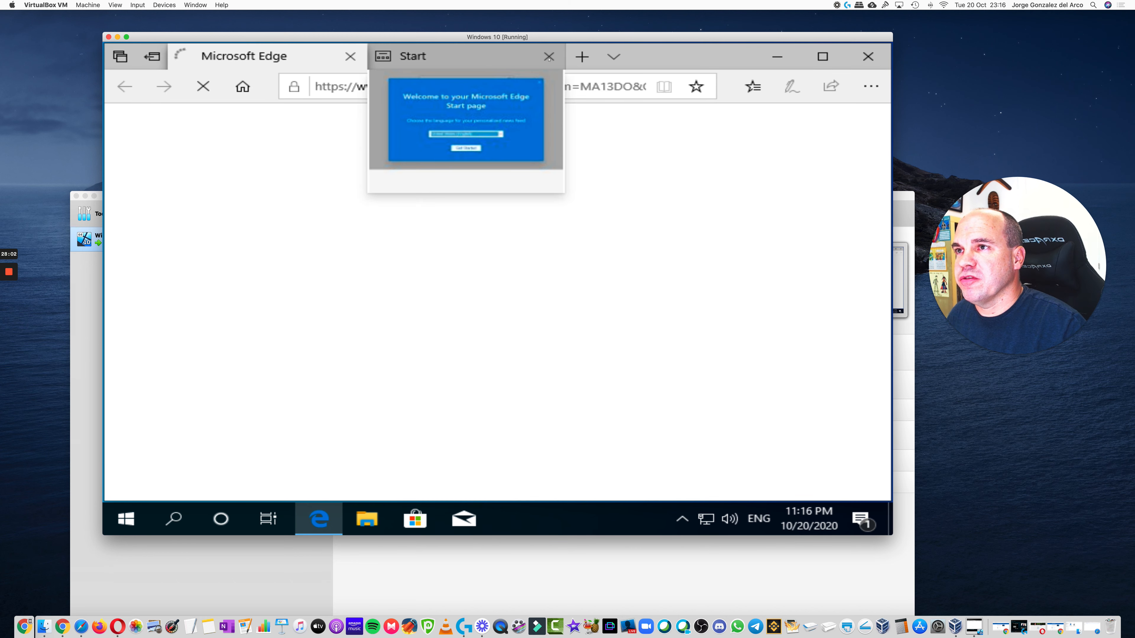
- Close the extra Start tab in Microsoft Edge, load google.com and agree to Google's cookie terms
click(549, 58)
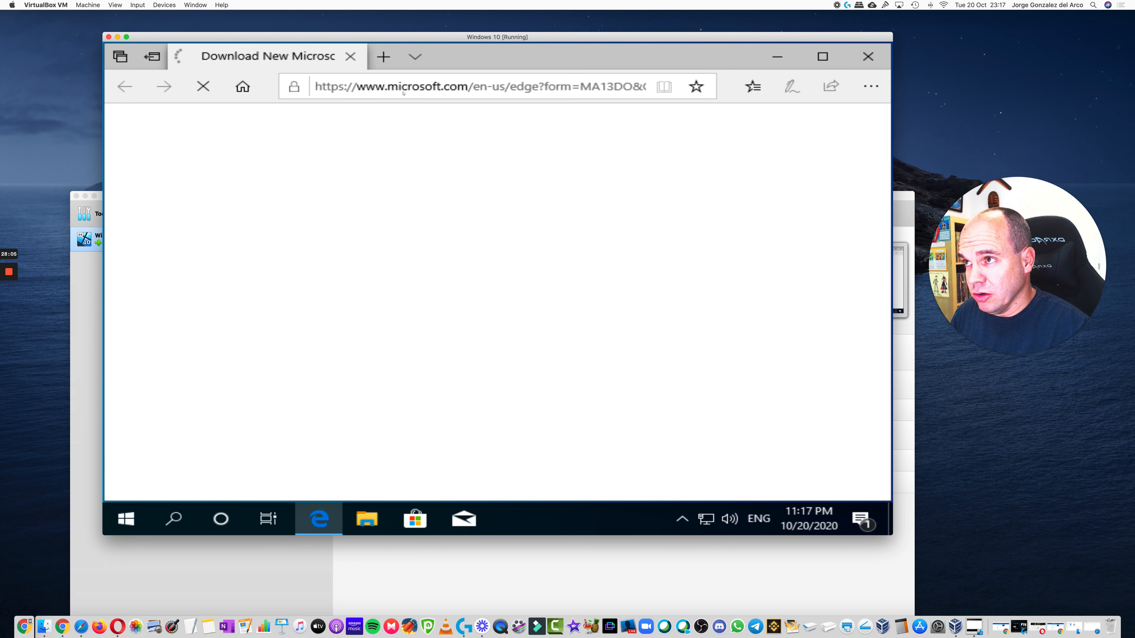
click(387, 90)
text(Ie)
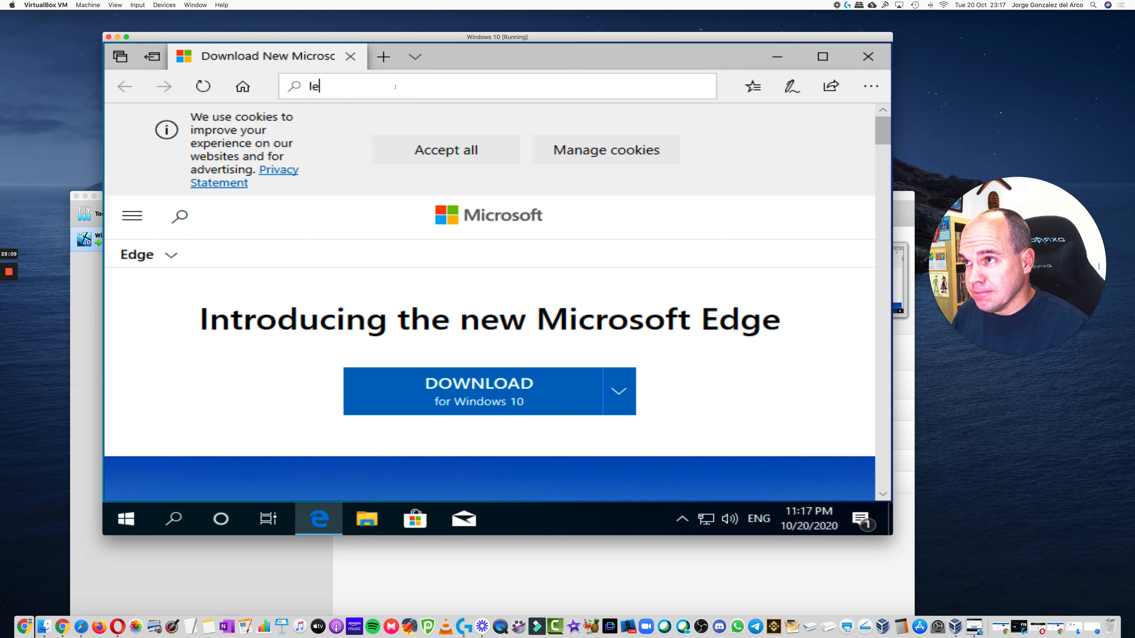
key(BackSpace)
key(BackSpace)
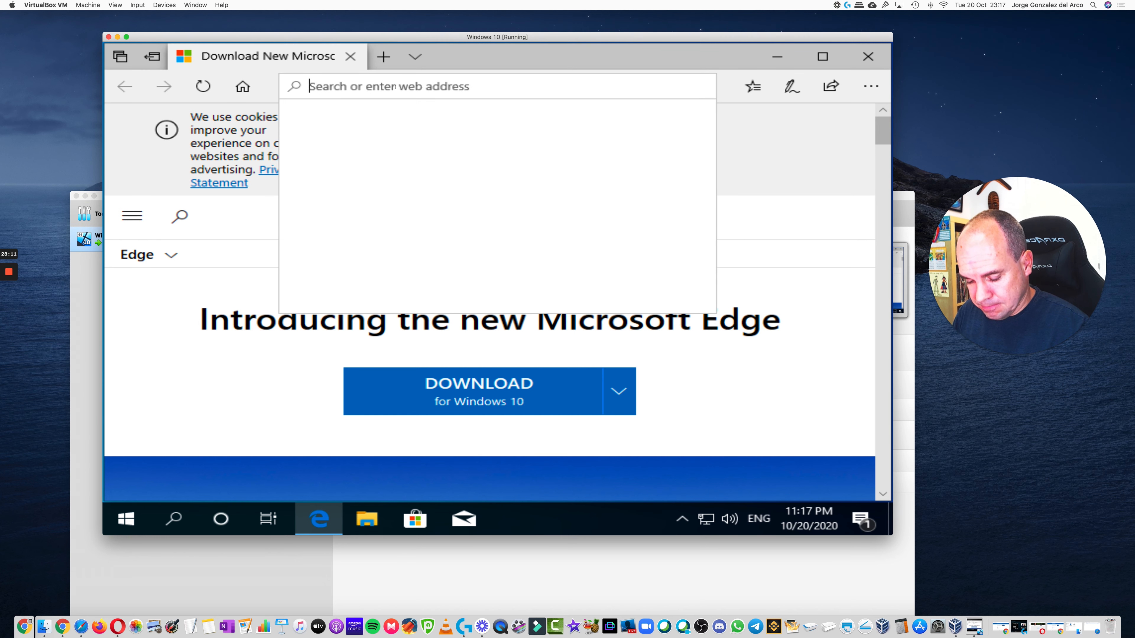
text(google.)
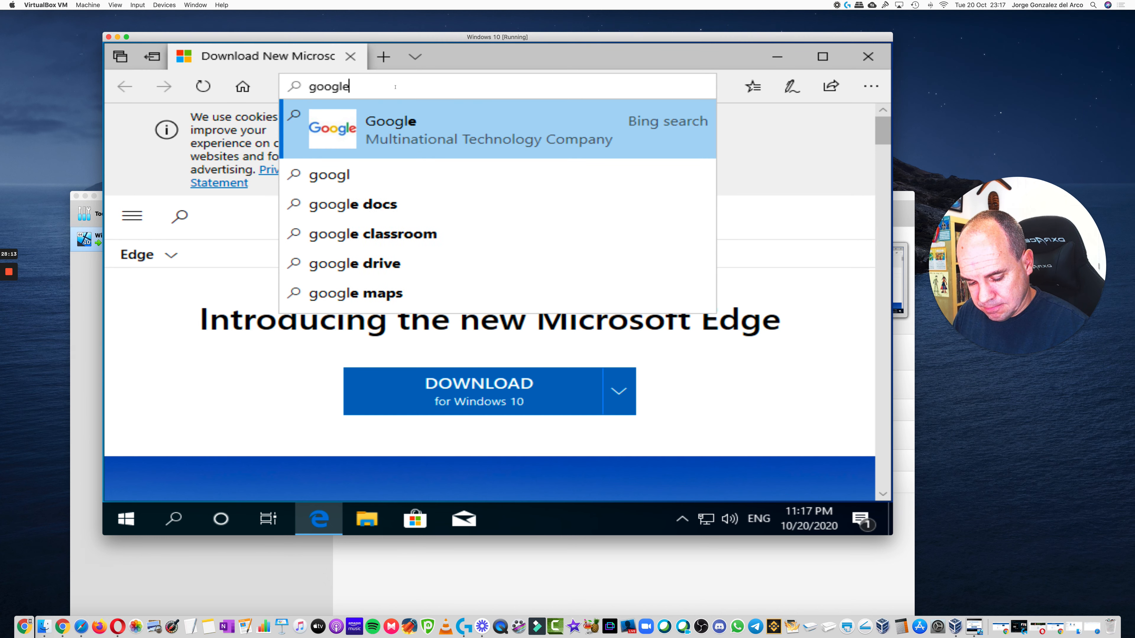
text(com)
key(Return)
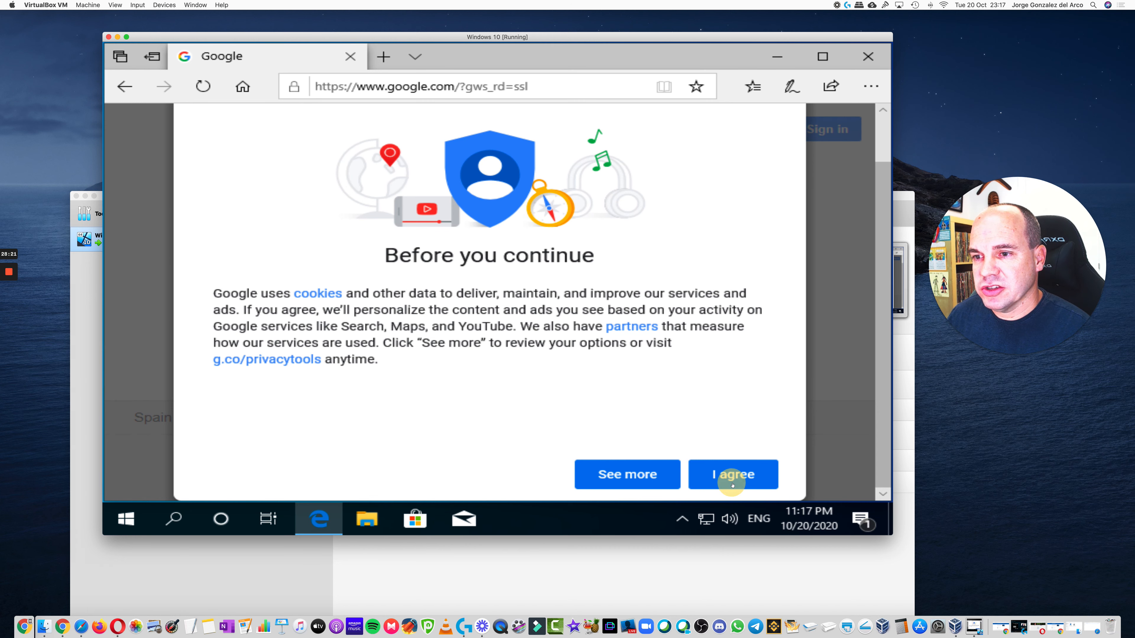
click(733, 484)
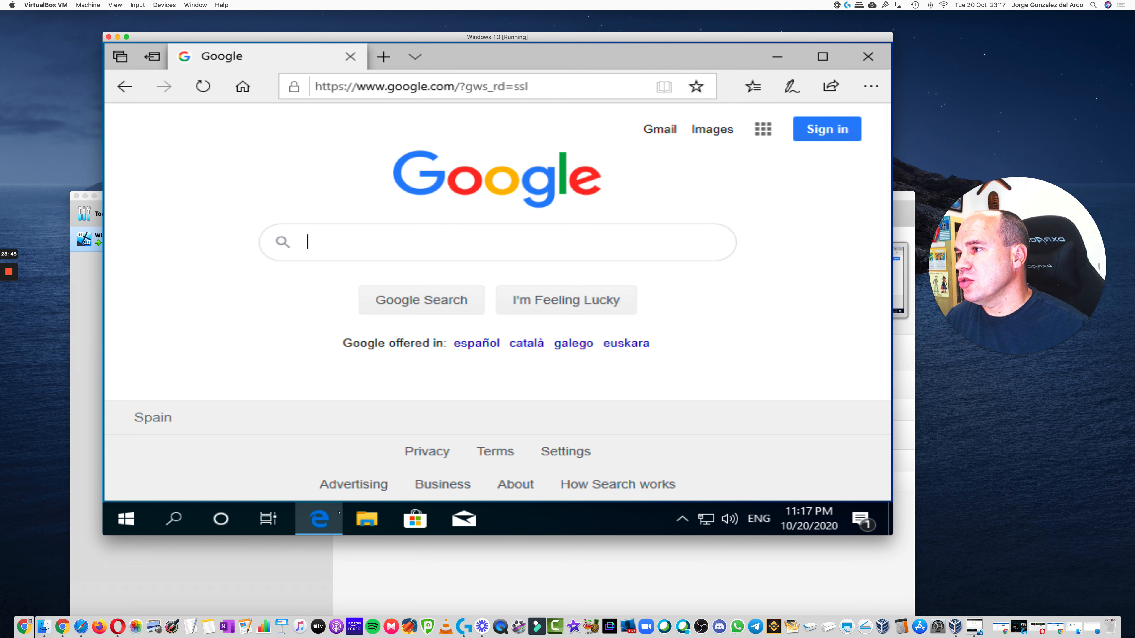
- Minimize the VirtualBox Manager window and close Microsoft Edge in the virtual machine
click(86, 197)
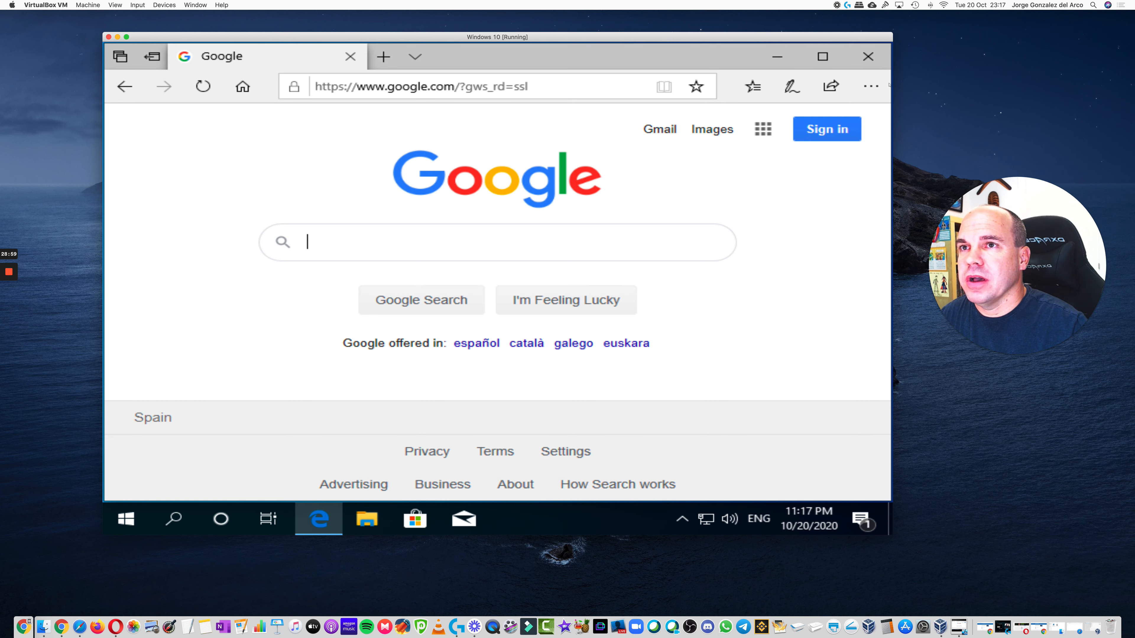
click(866, 58)
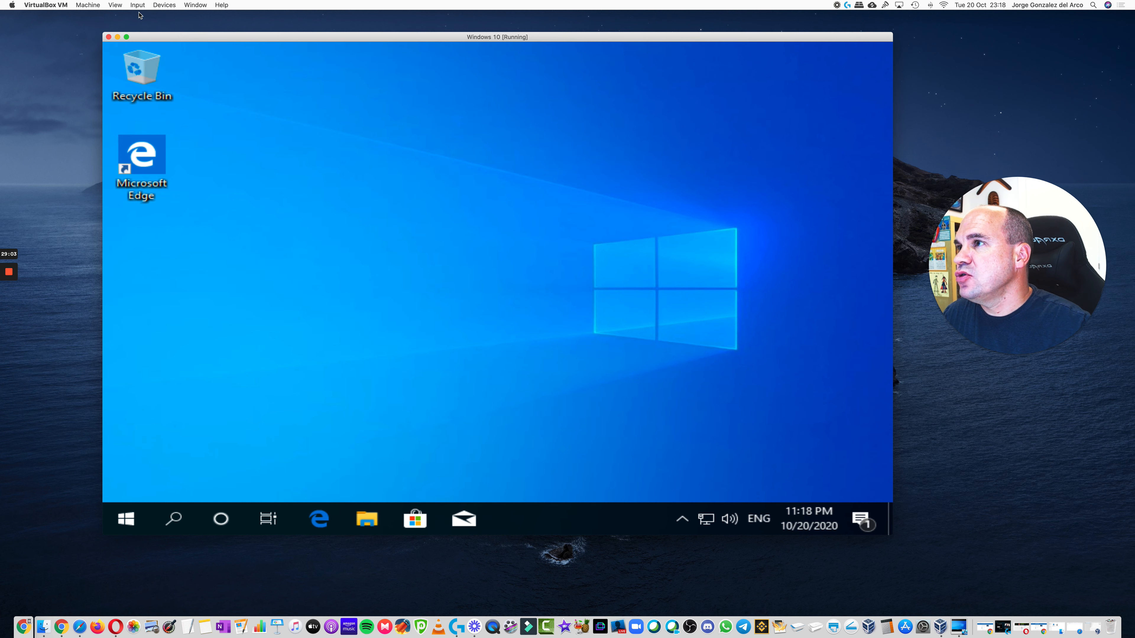
- Try attaching the virtual machine's network Adapter 1 to a Bridged Adapter on en0: Ethernet, and cancel the network settings
click(165, 5)
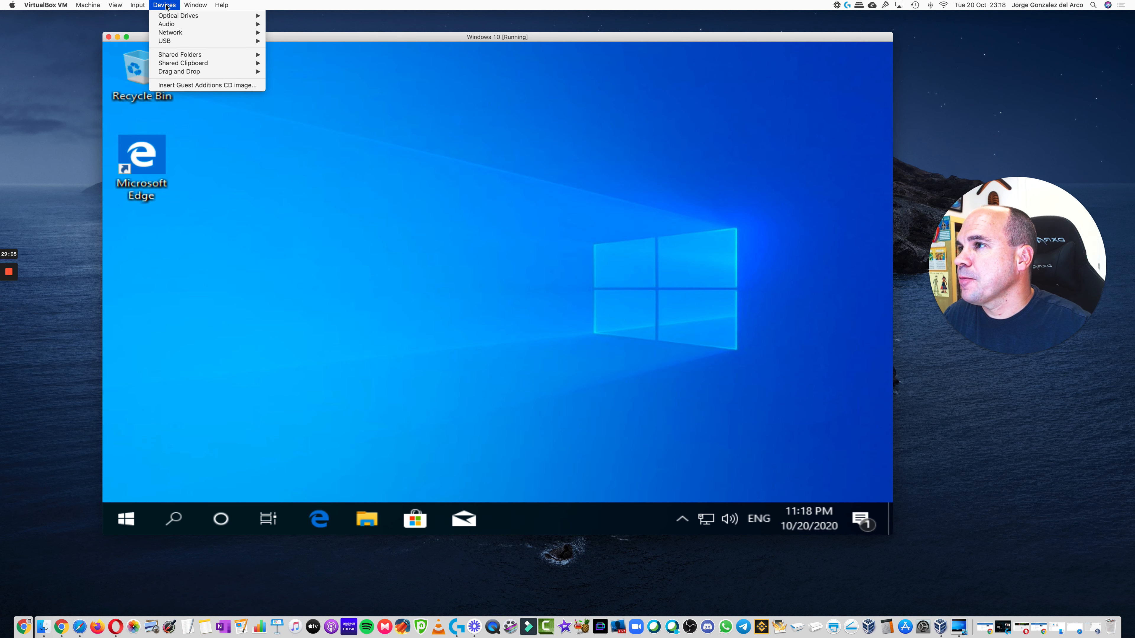
mouse_move(204, 34)
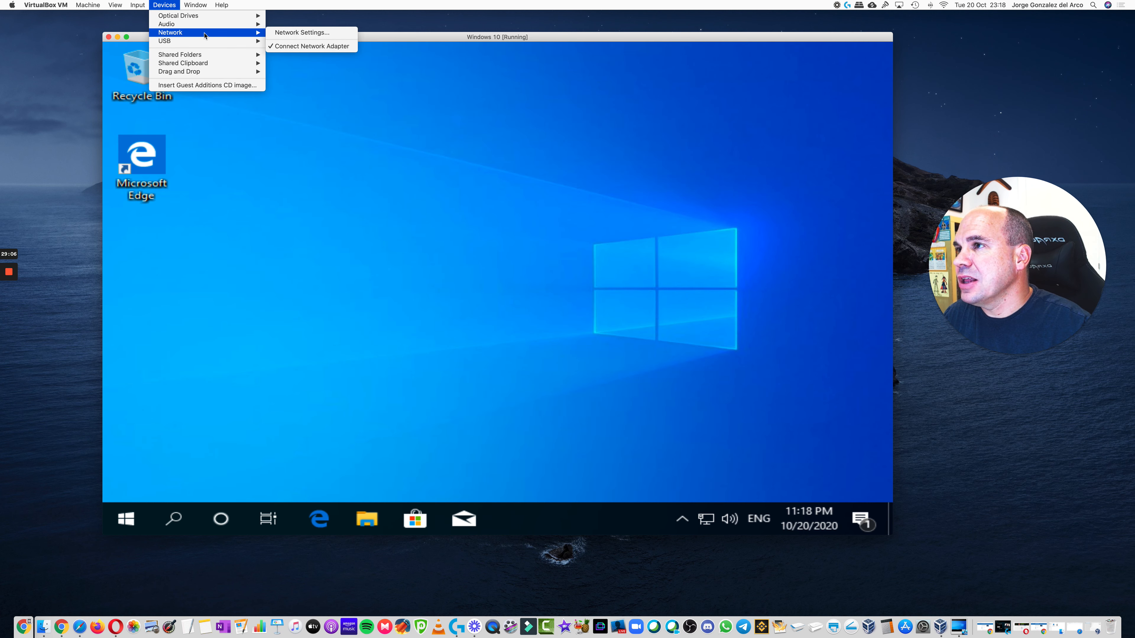
click(309, 33)
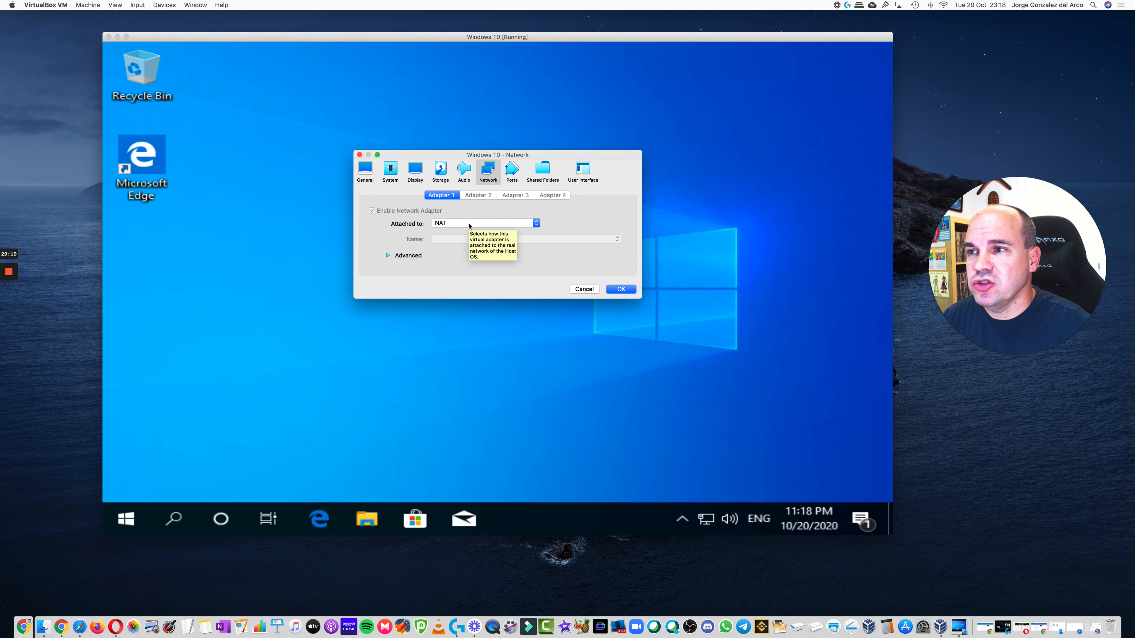
click(469, 225)
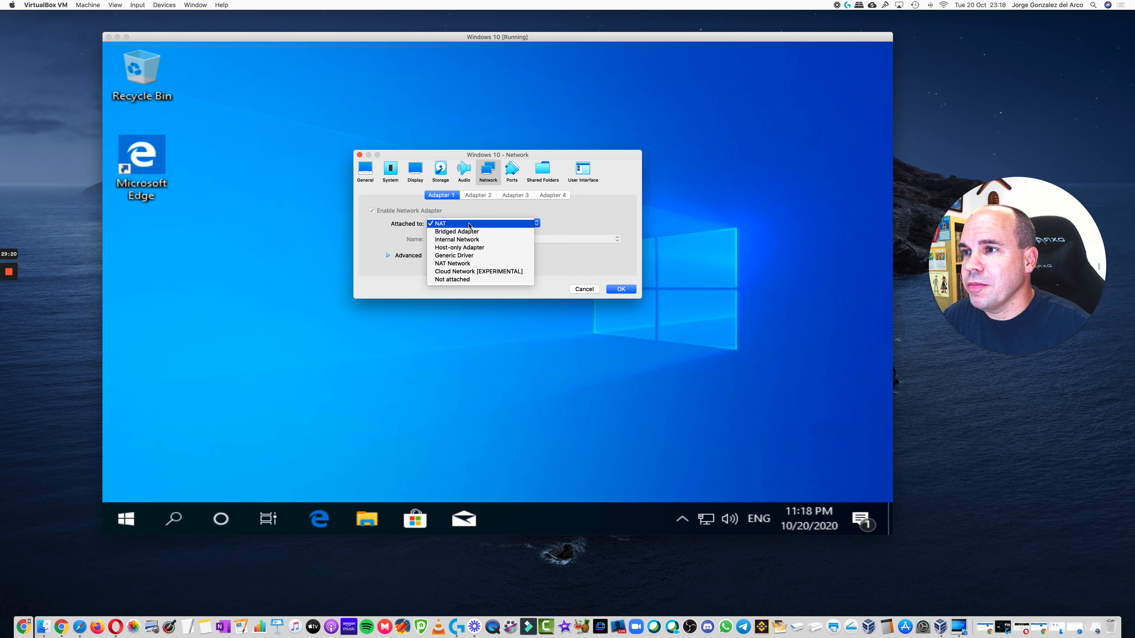
click(486, 234)
click(528, 244)
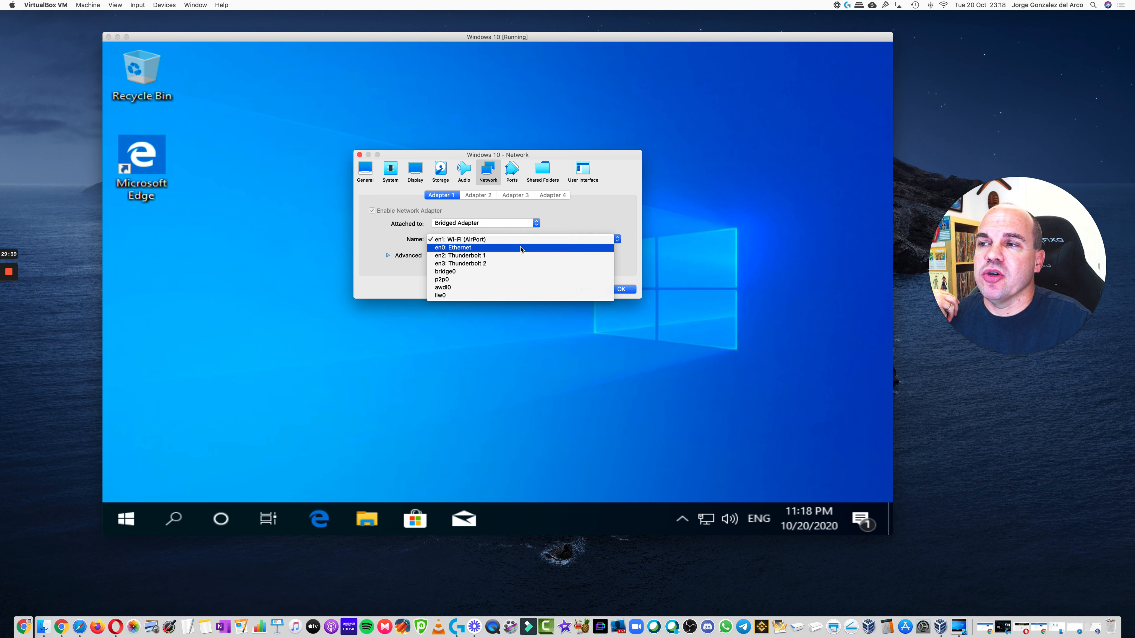
click(521, 249)
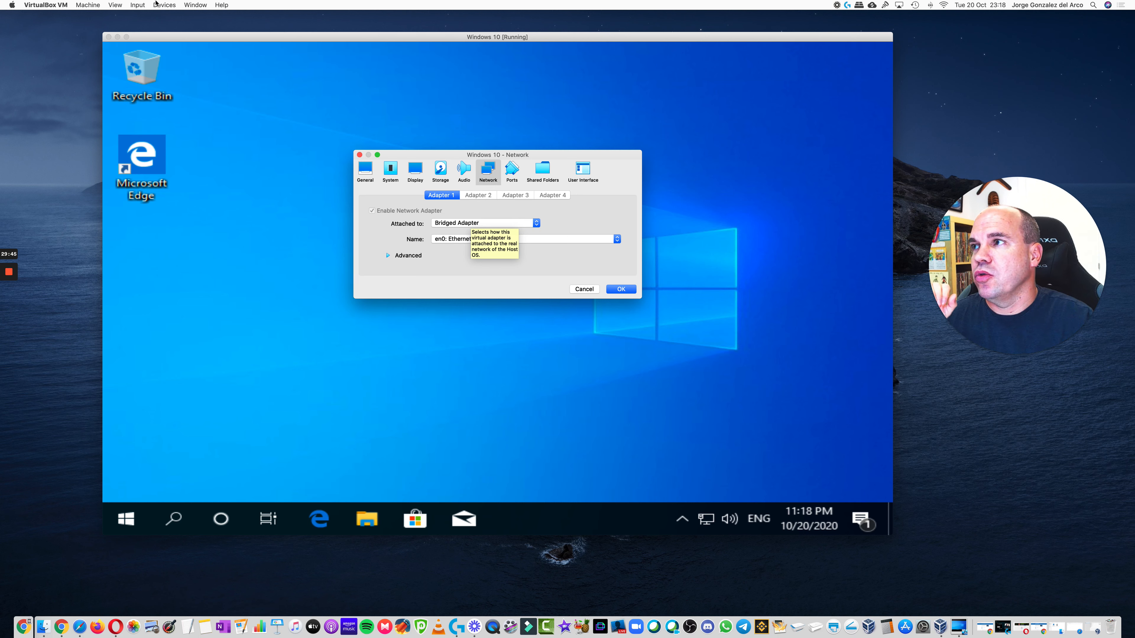
click(590, 291)
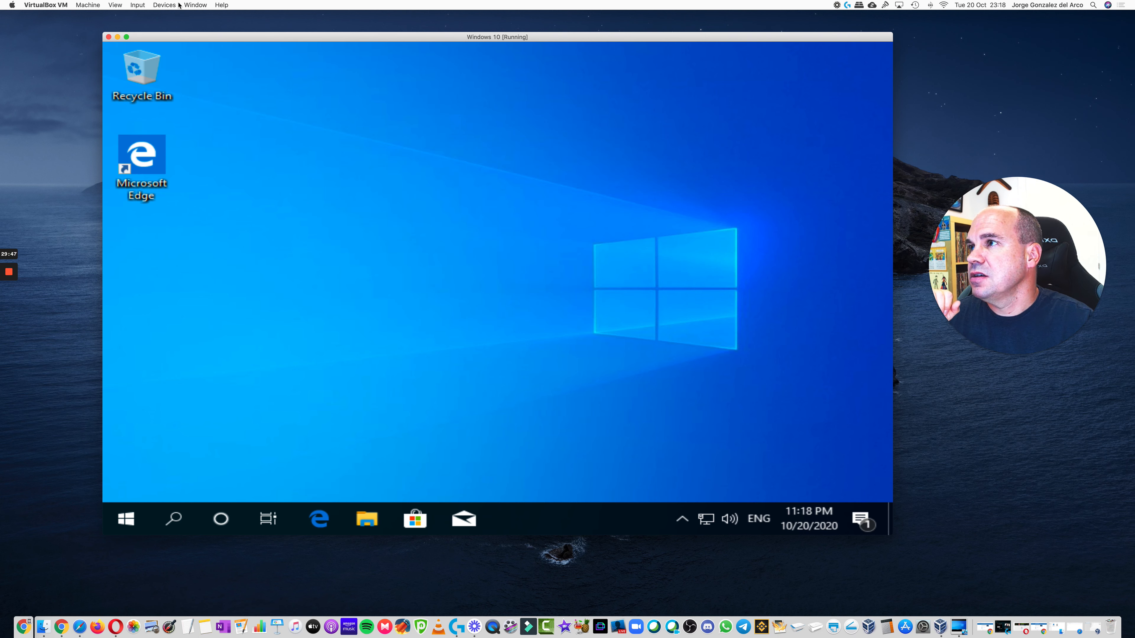
- Reopen the virtual machine's network settings, try Bridged Adapter with en0: Ethernet for Adapter 1 again, and discard the changes
click(164, 5)
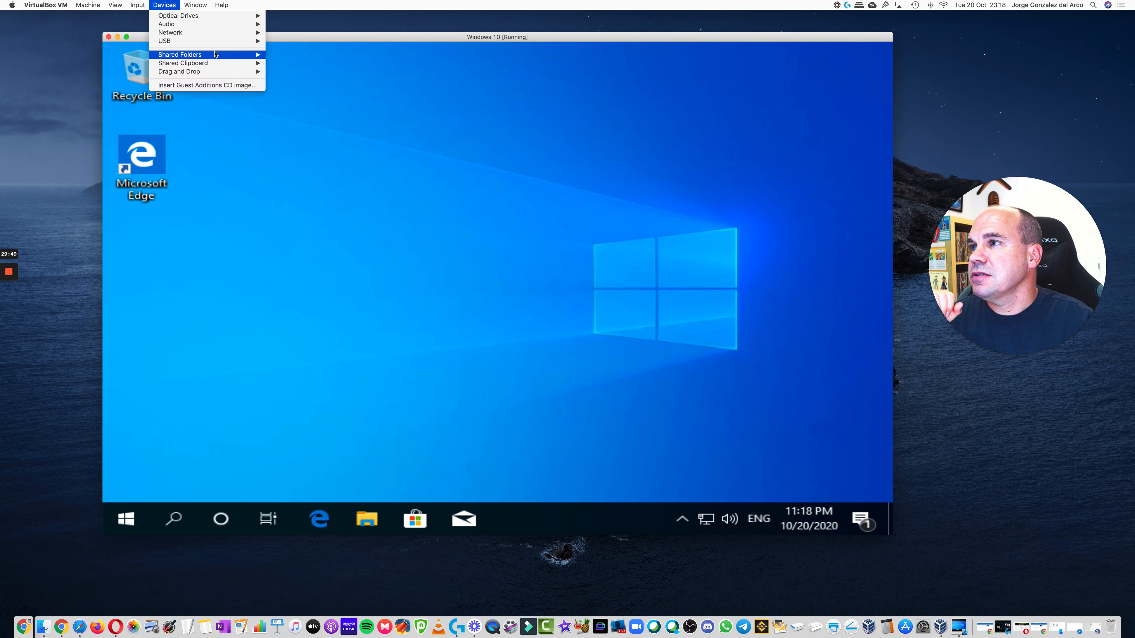
mouse_move(214, 54)
mouse_move(214, 32)
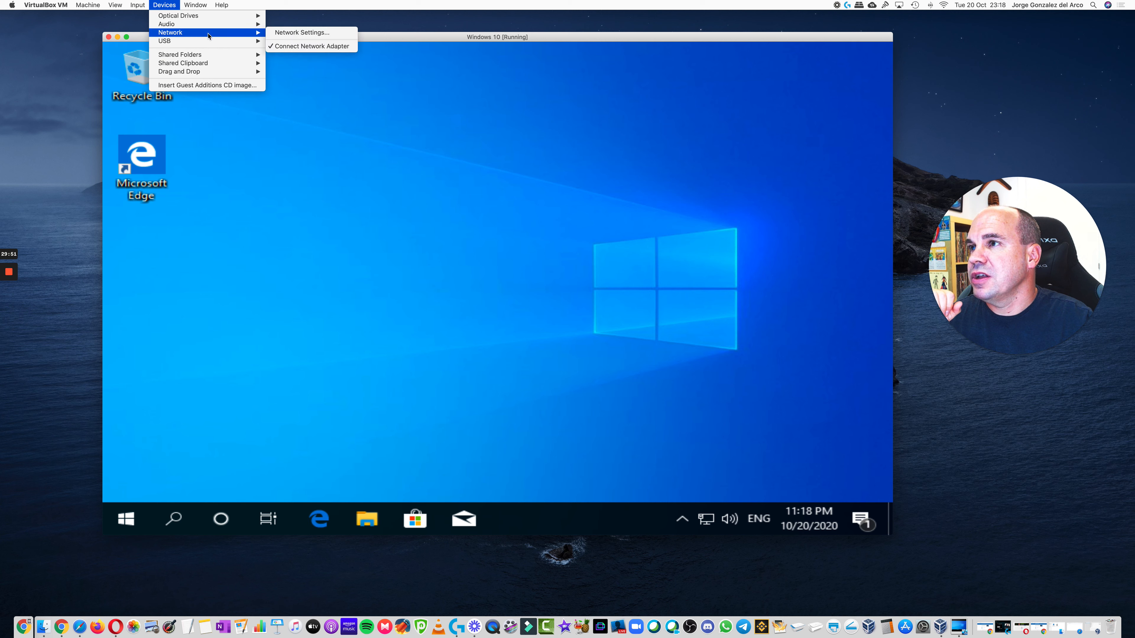
click(315, 36)
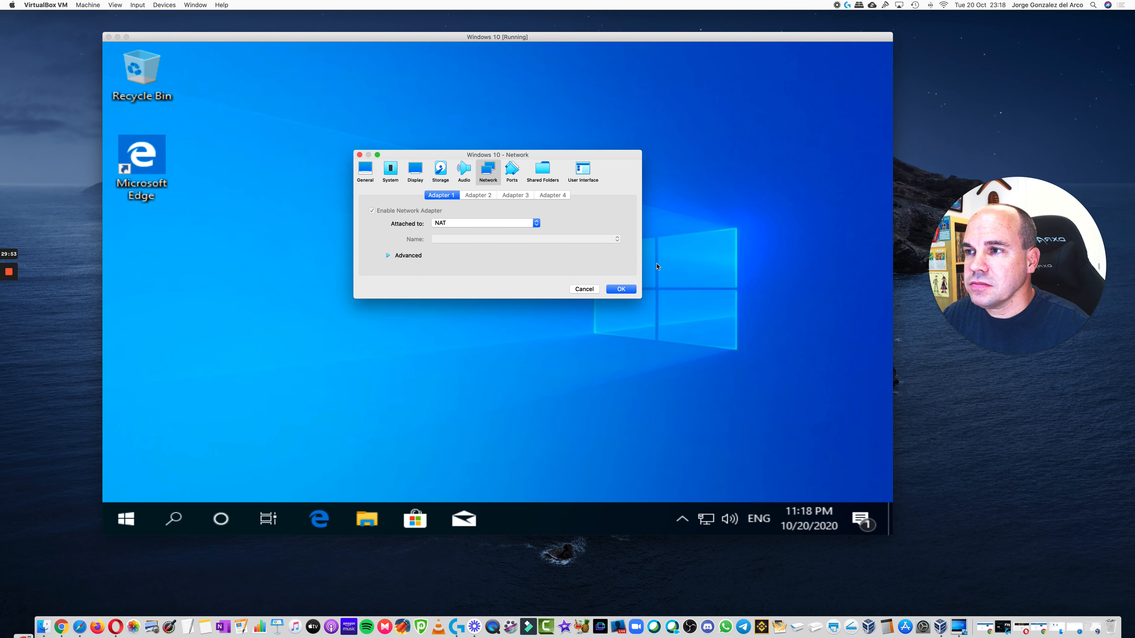
click(474, 228)
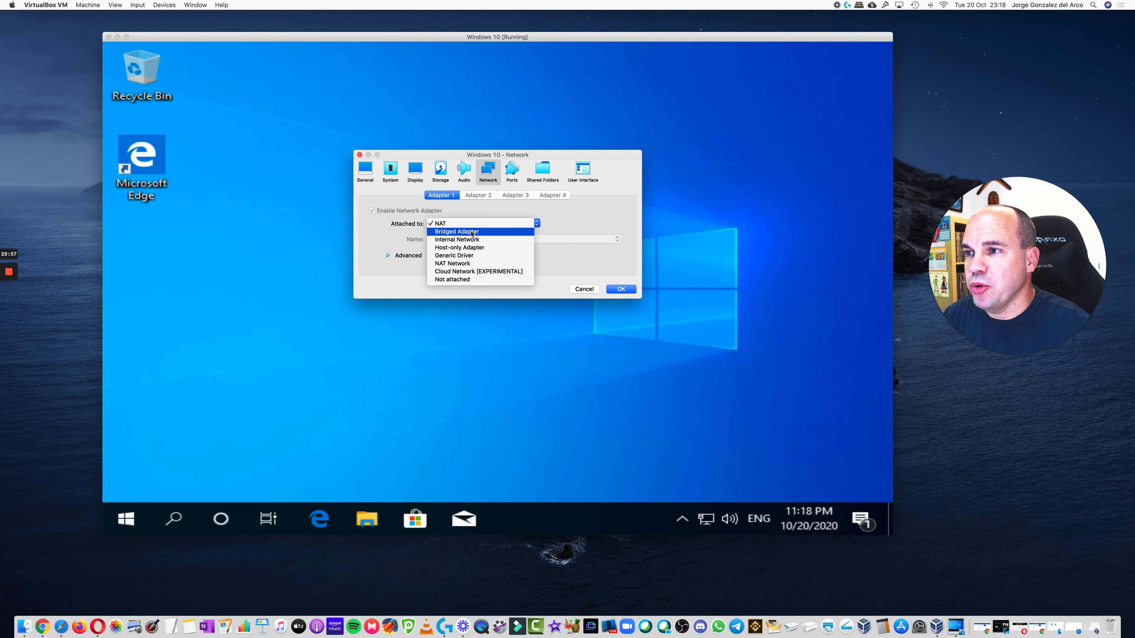
click(472, 233)
click(508, 239)
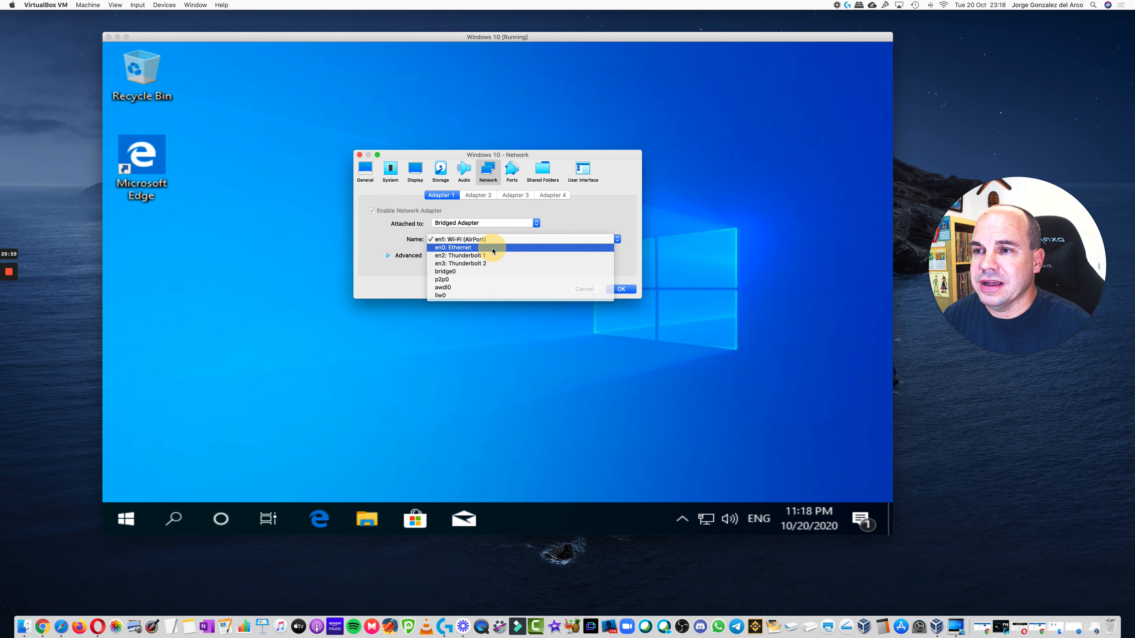
click(493, 251)
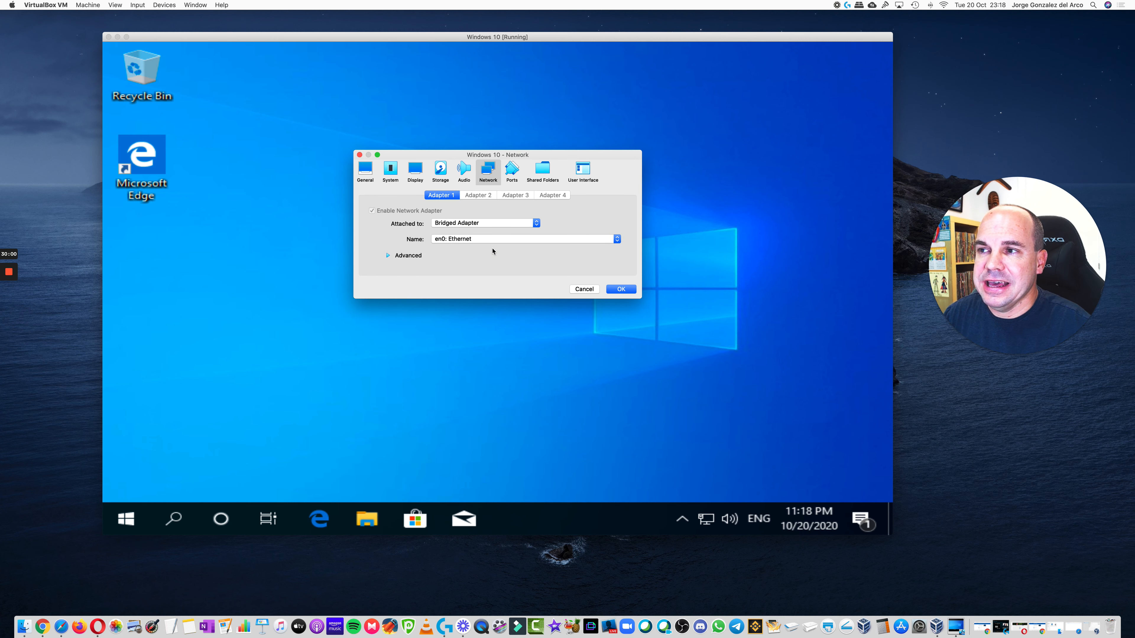
click(587, 290)
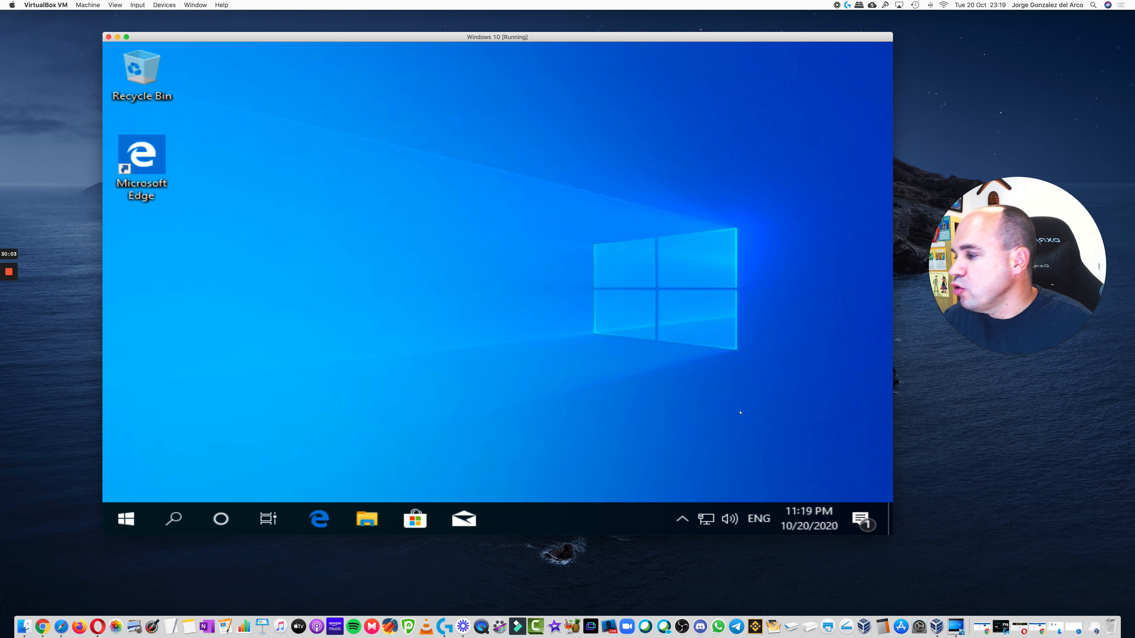
- Check the network connection status in Windows, search for Control Panel and open its Network and Sharing Centre
click(706, 519)
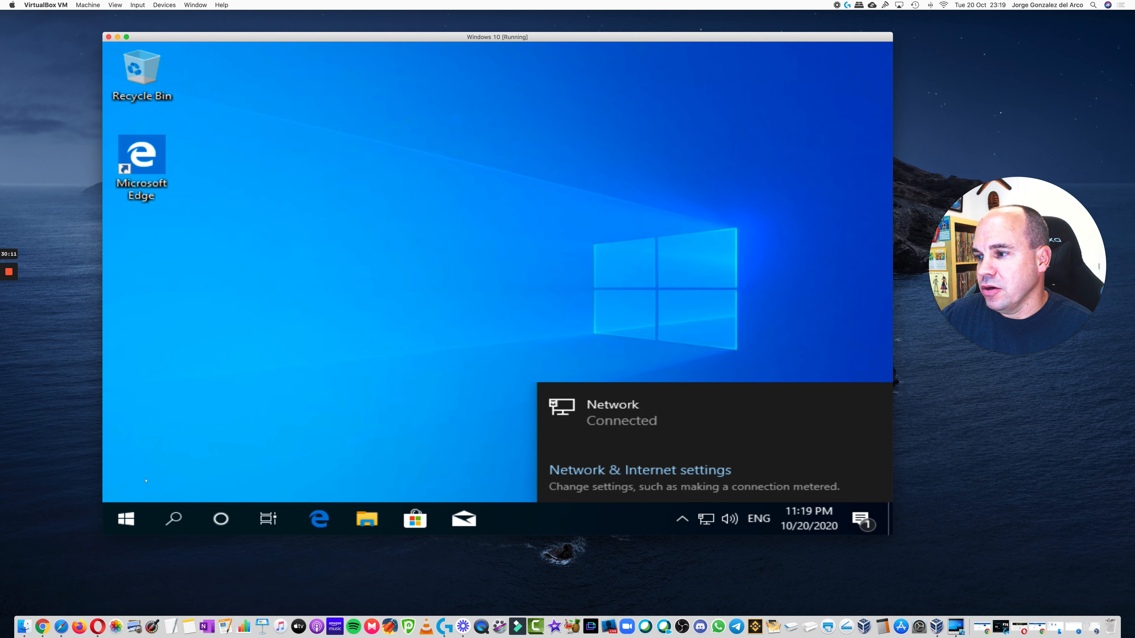
click(164, 518)
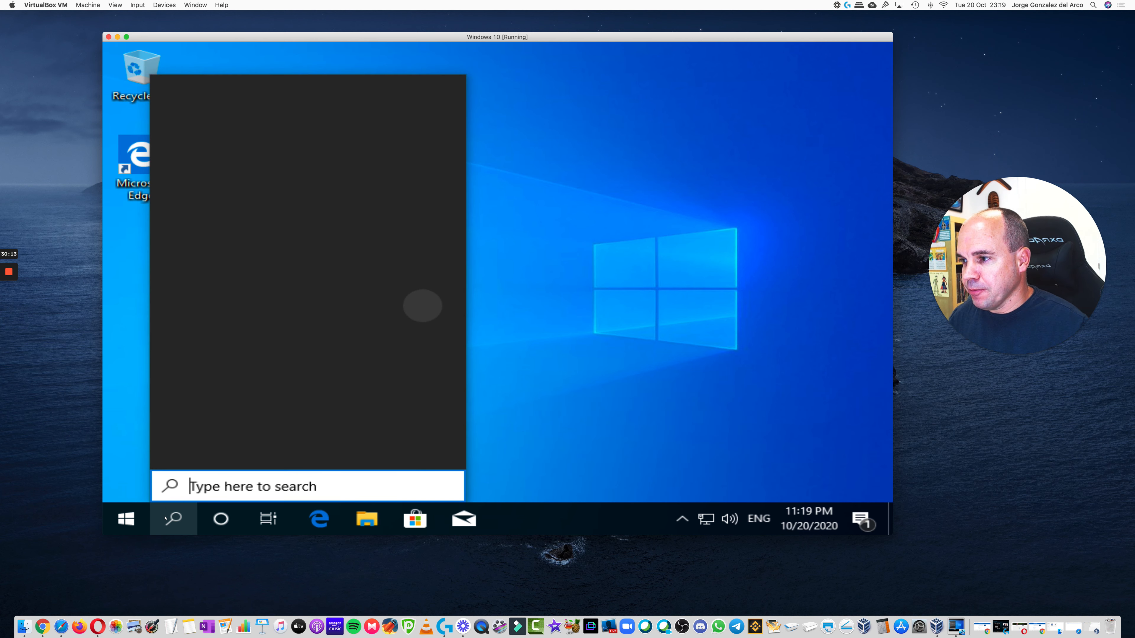
text(control)
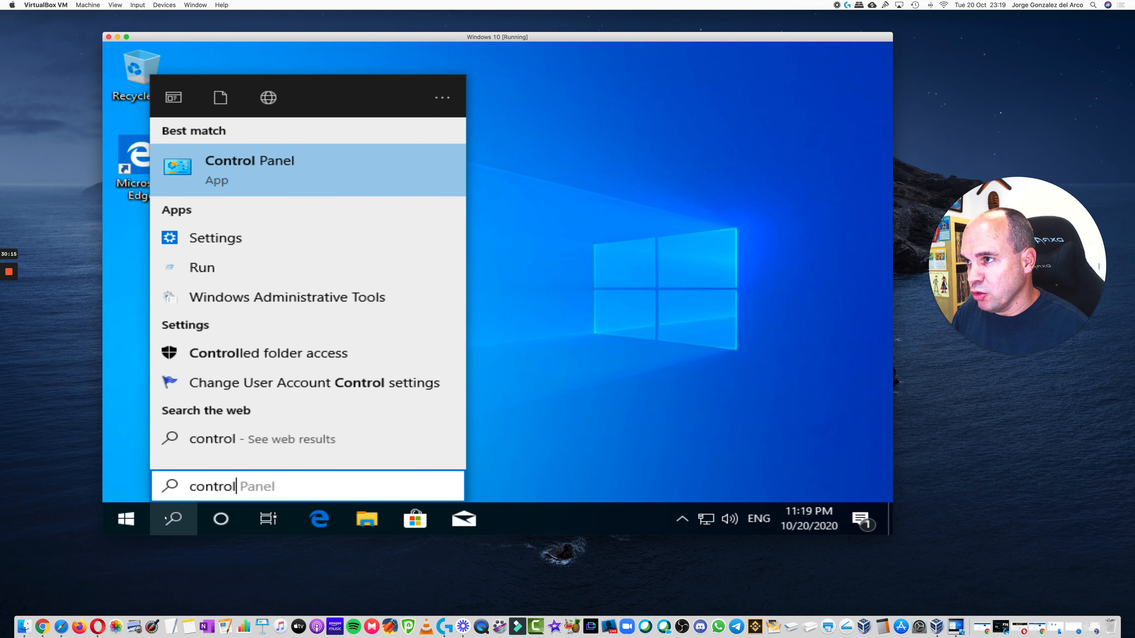
click(215, 172)
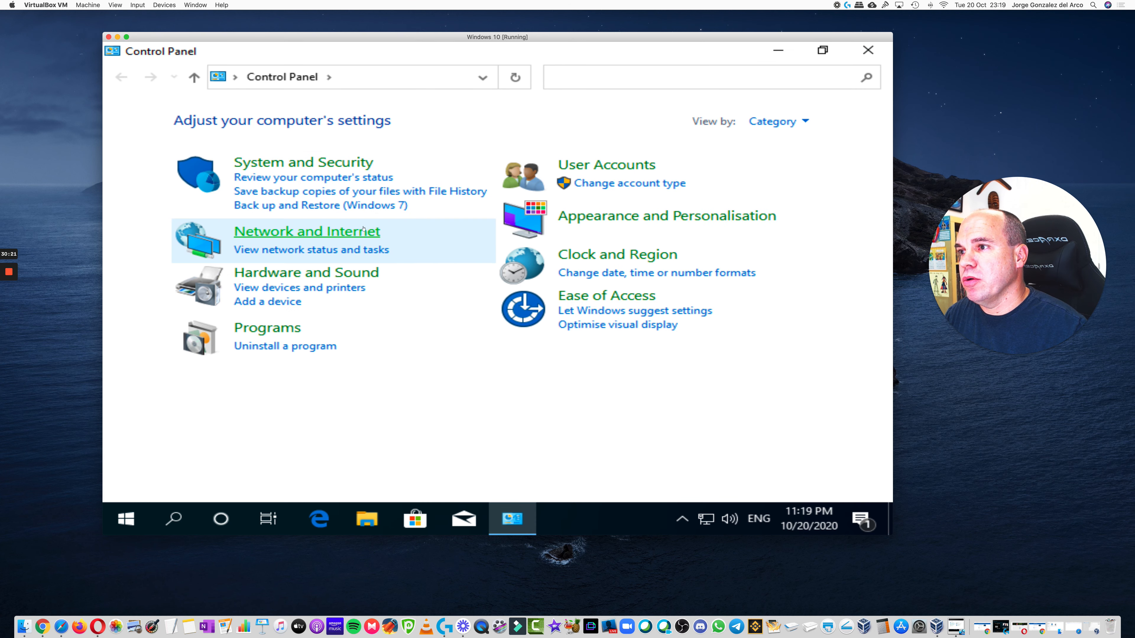
click(352, 234)
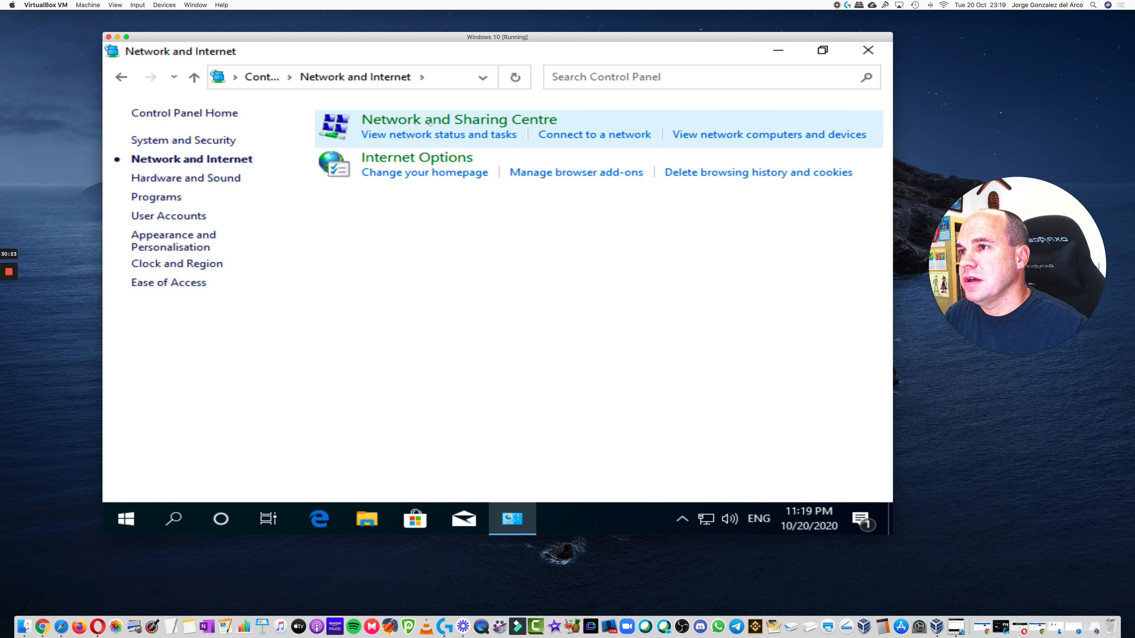
click(429, 123)
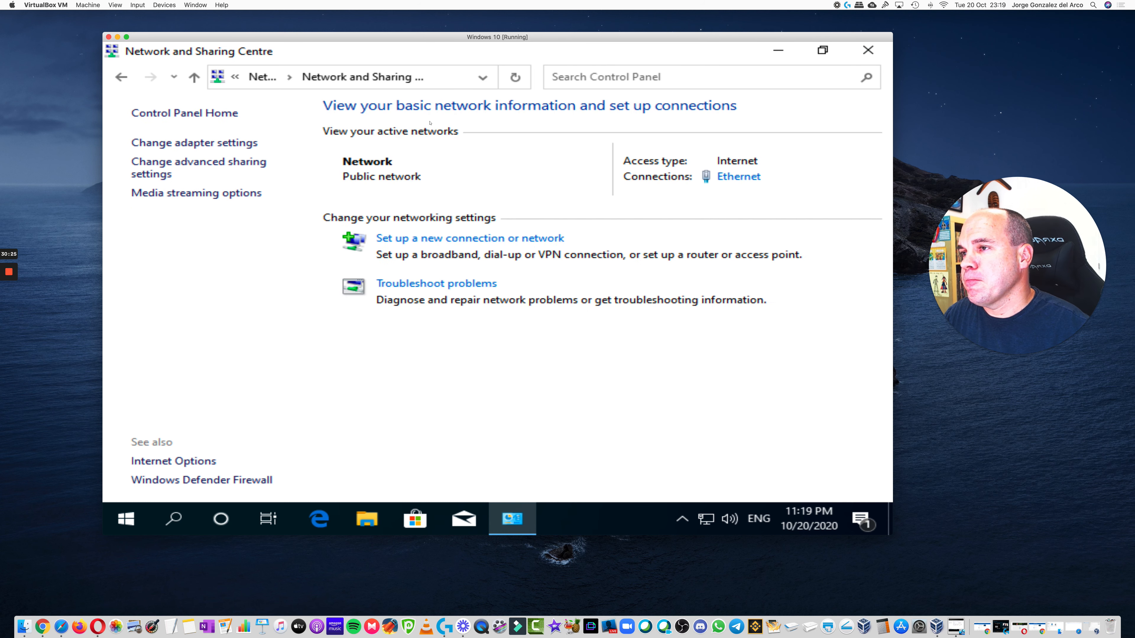
- Open the Internet Protocol Version 4 (TCP/IPv4) properties of the Ethernet adapter from the adapter settings
click(193, 143)
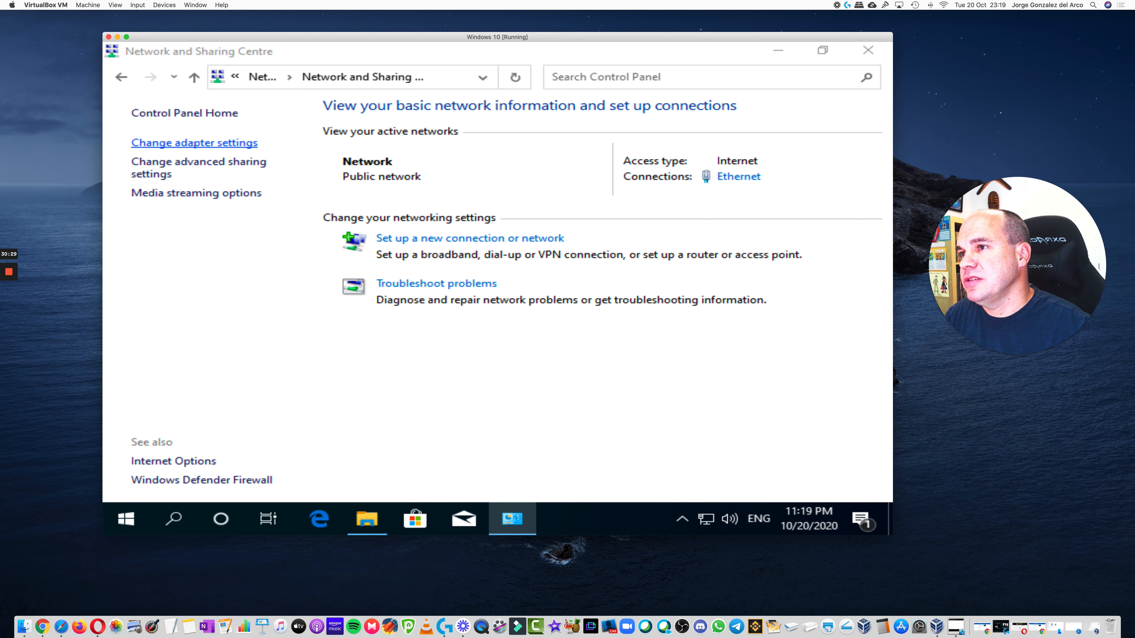
click(237, 145)
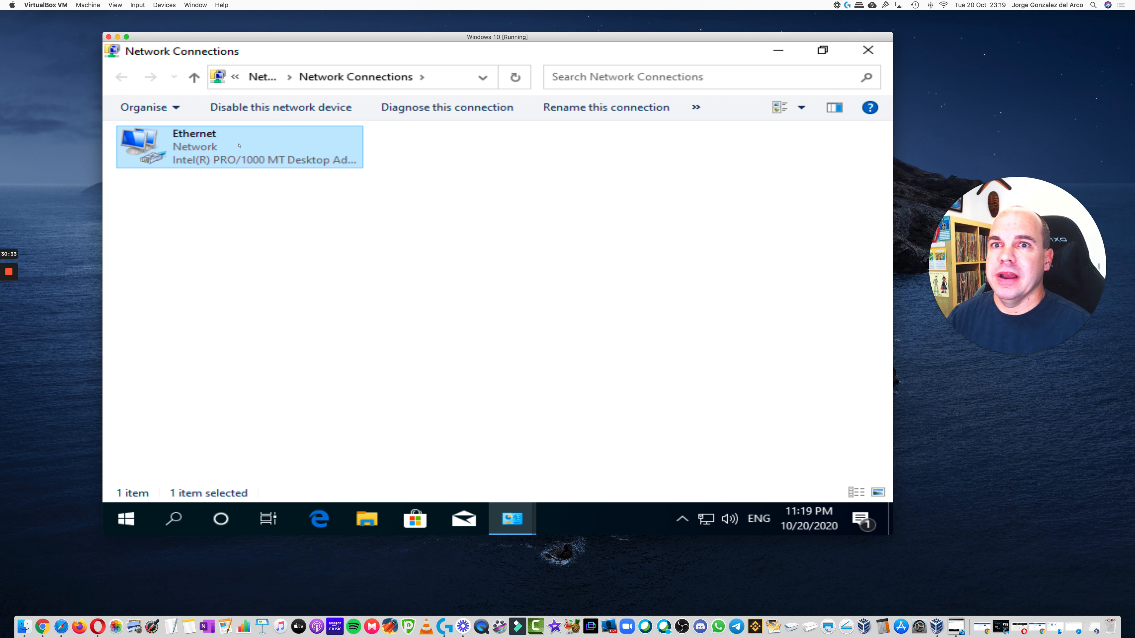
right_click(239, 146)
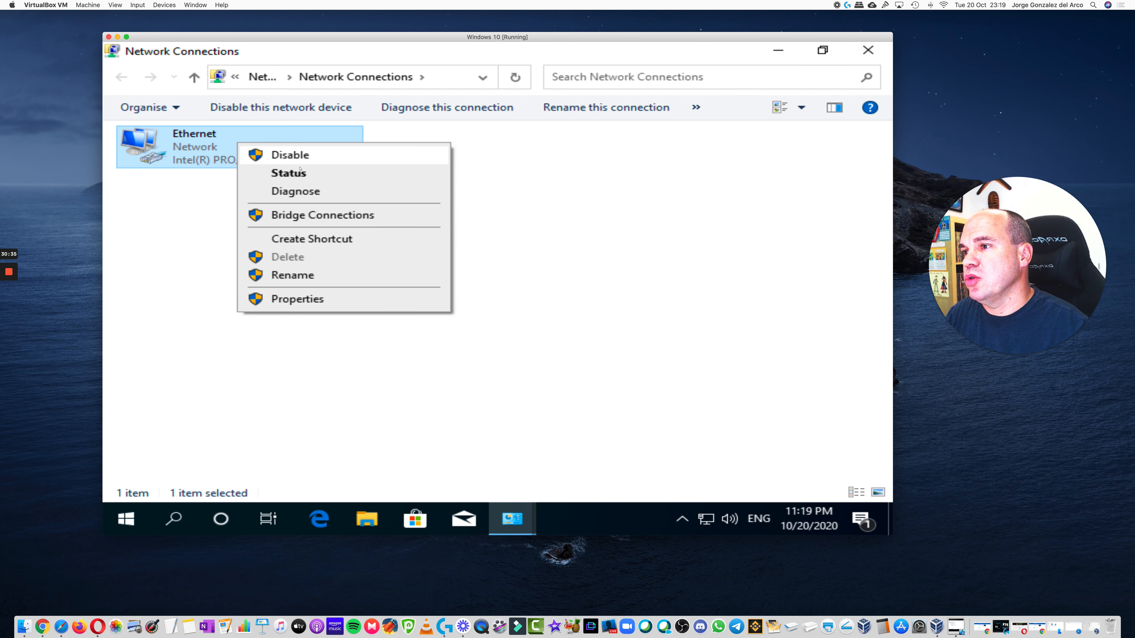
click(337, 299)
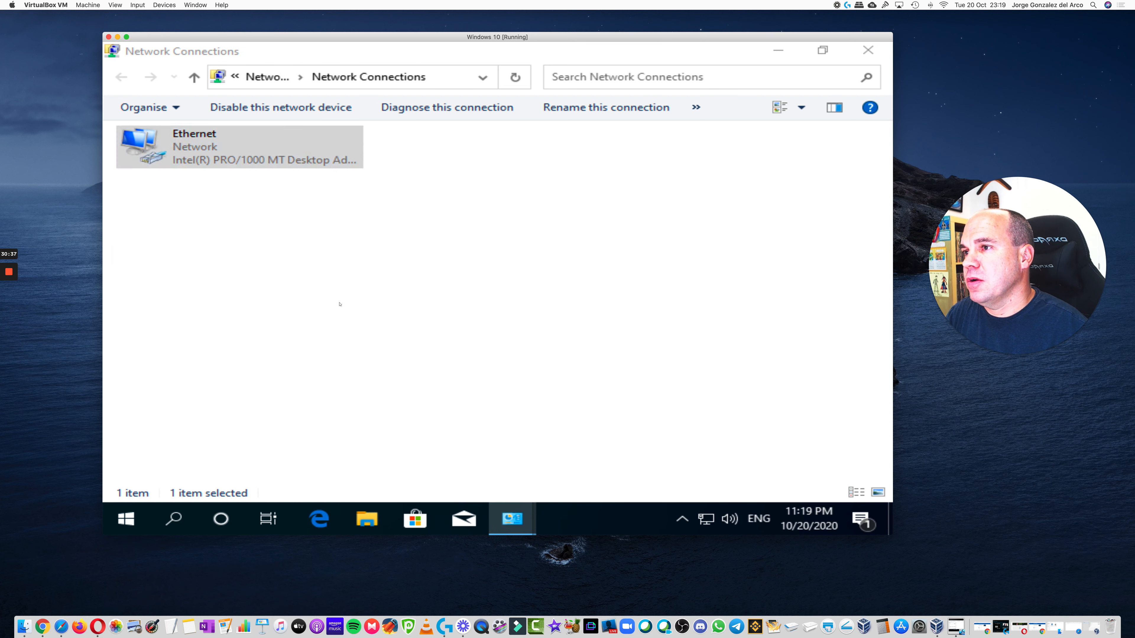
click(247, 297)
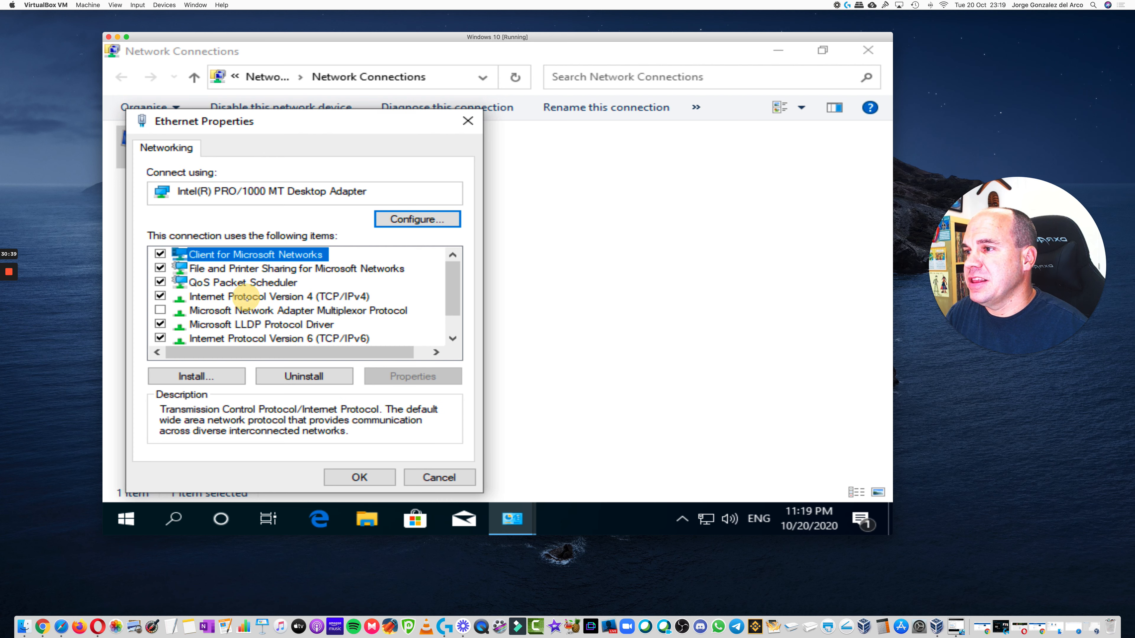
click(405, 378)
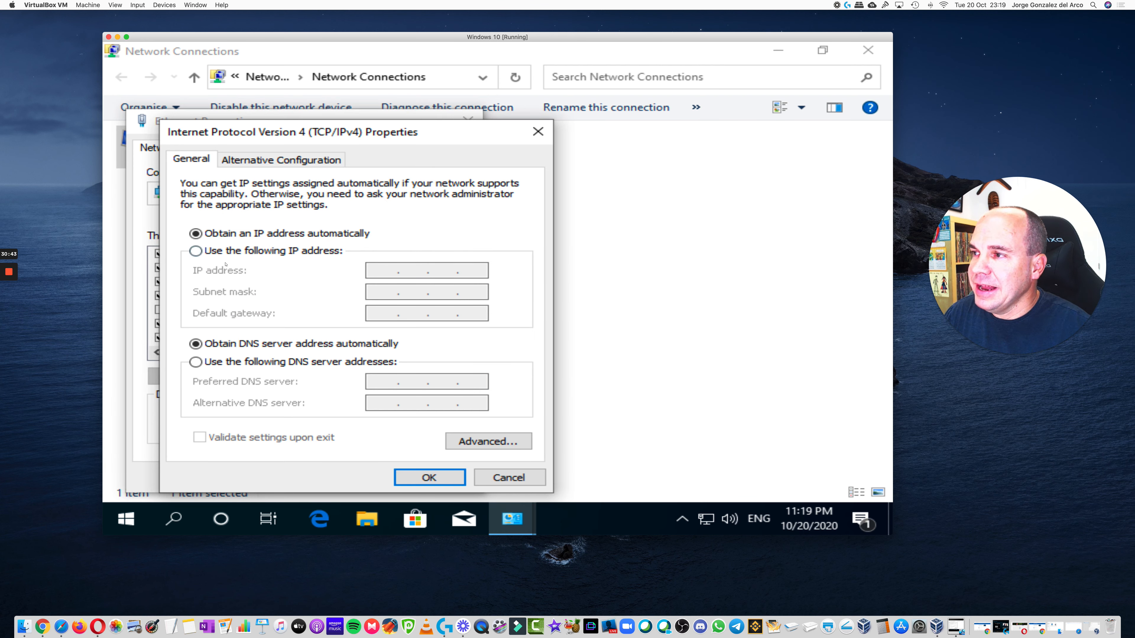
- Switch the IPv4 settings to a manually specified address and set the IP address to 192.168.0.123
click(232, 252)
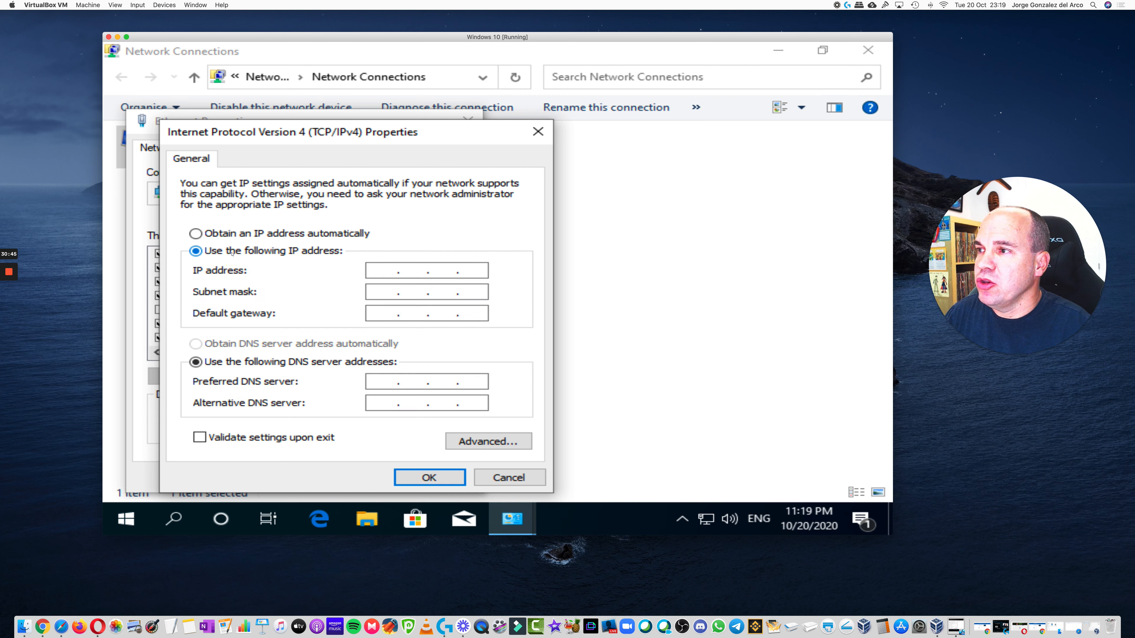
click(383, 270)
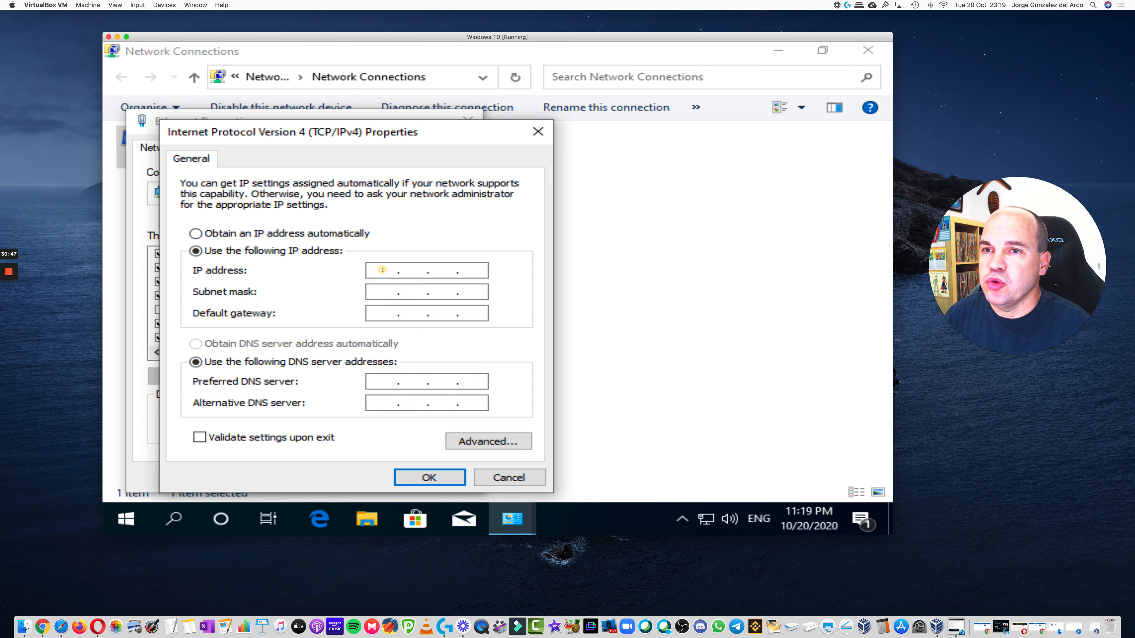
text(102)
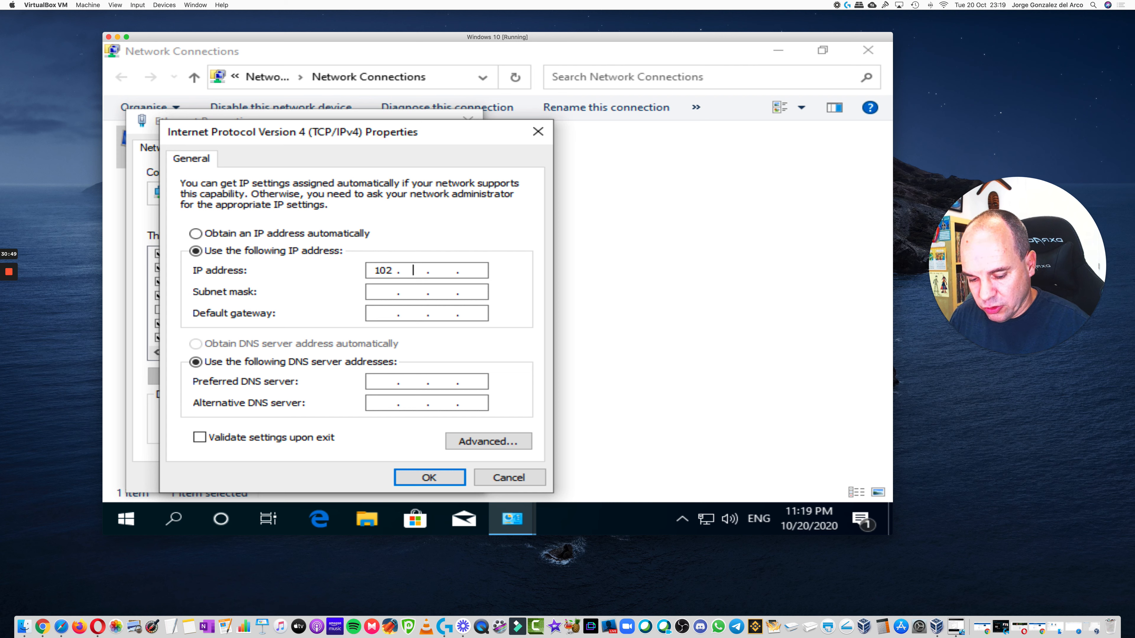
double_click(384, 270)
text(192 . )
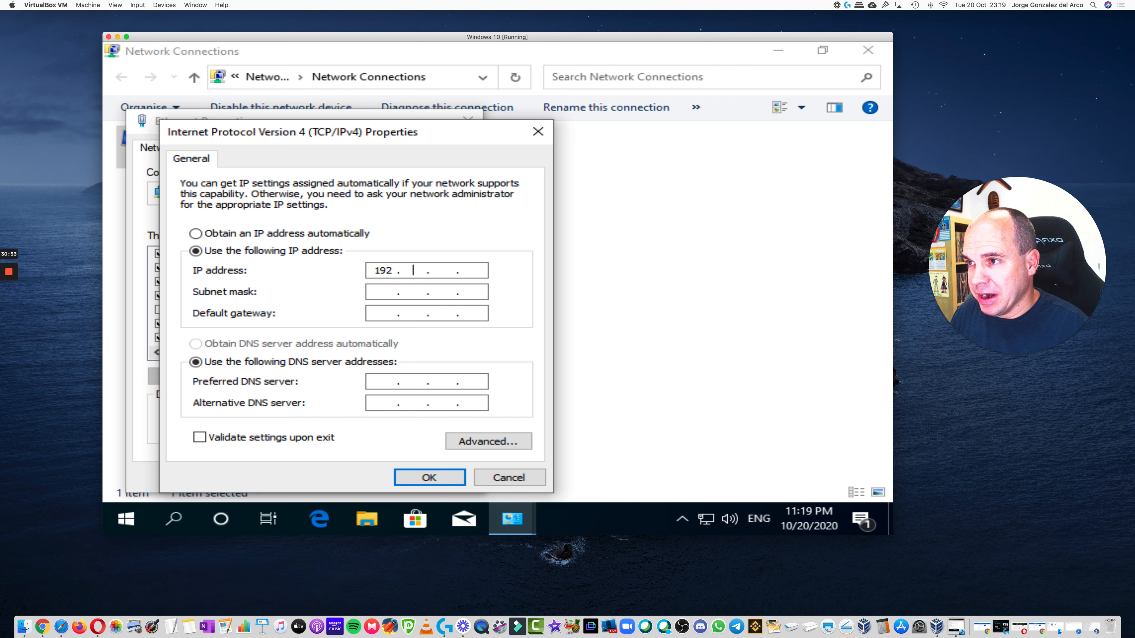
text(168 . )
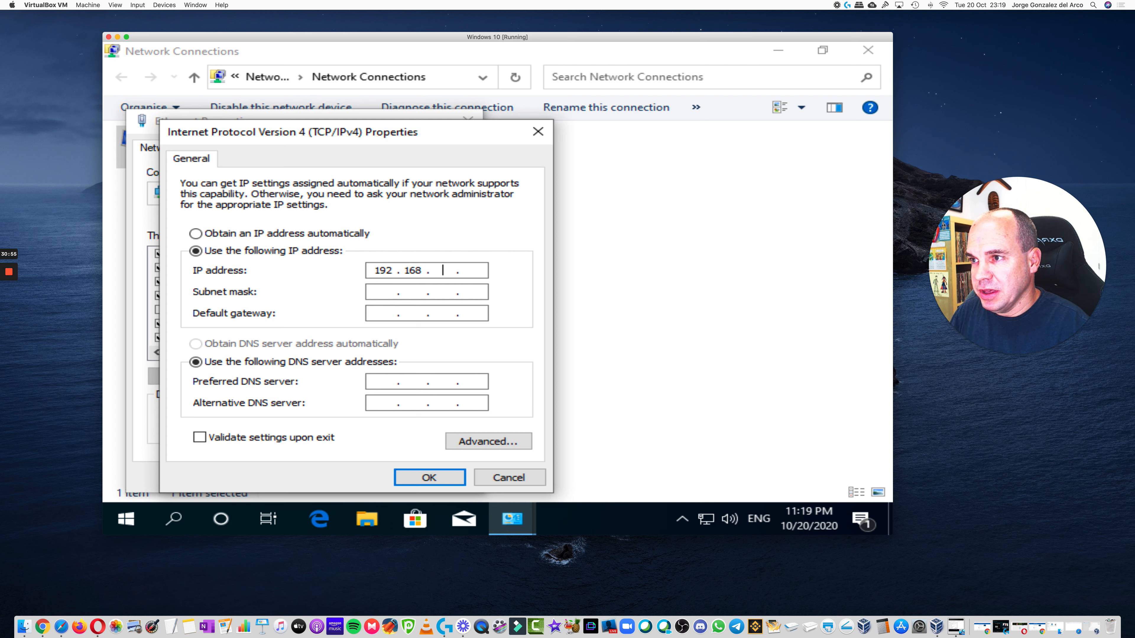
text(0)
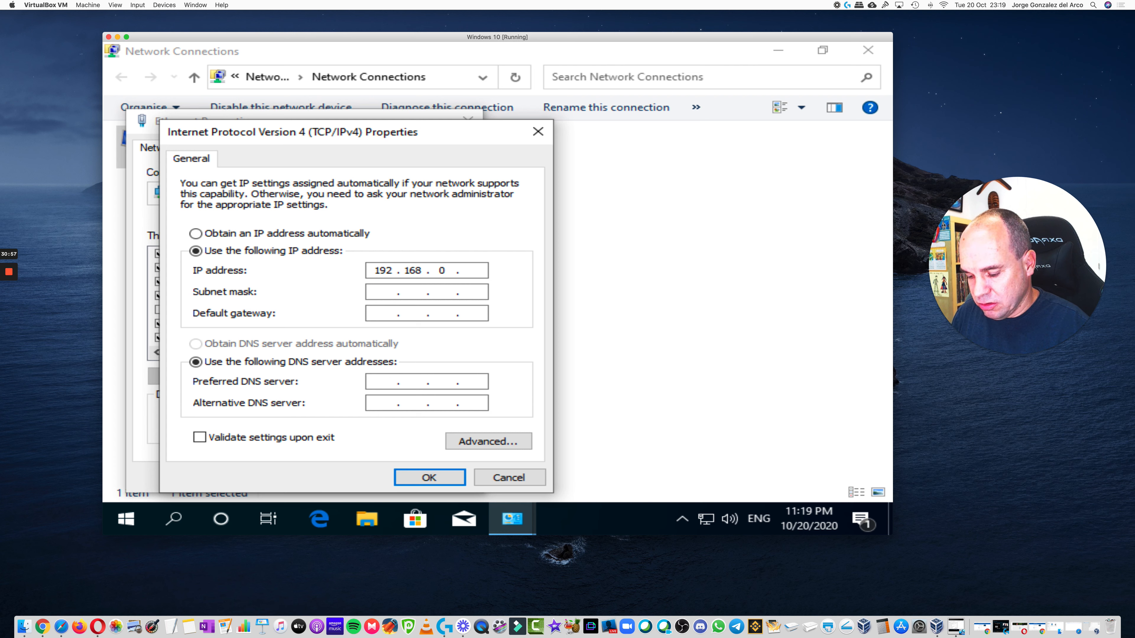
key(period)
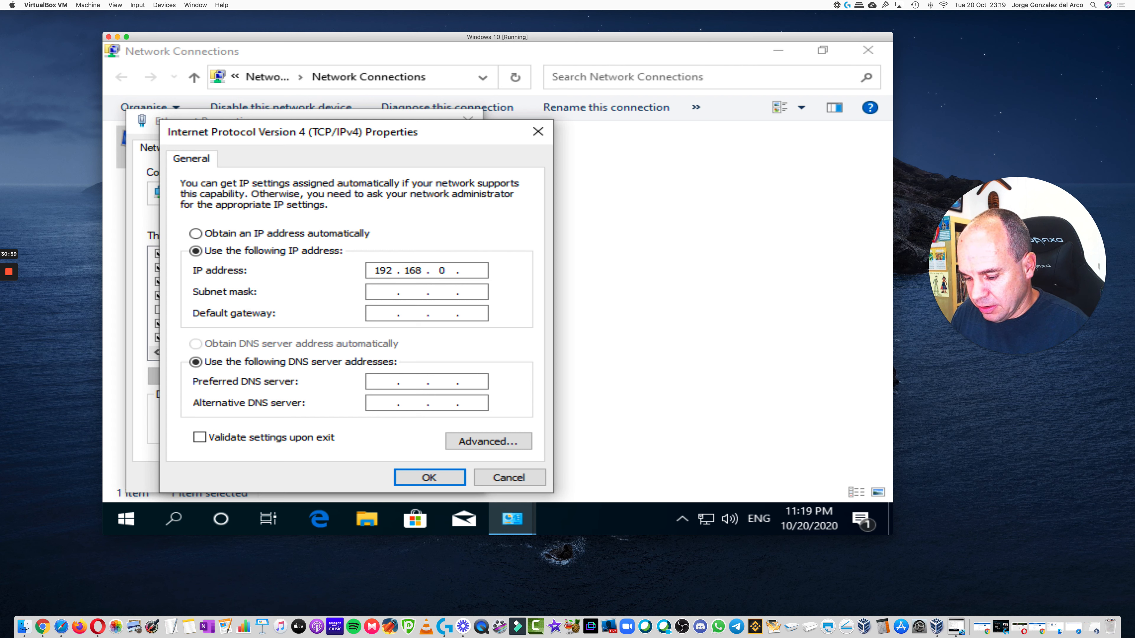
text(123)
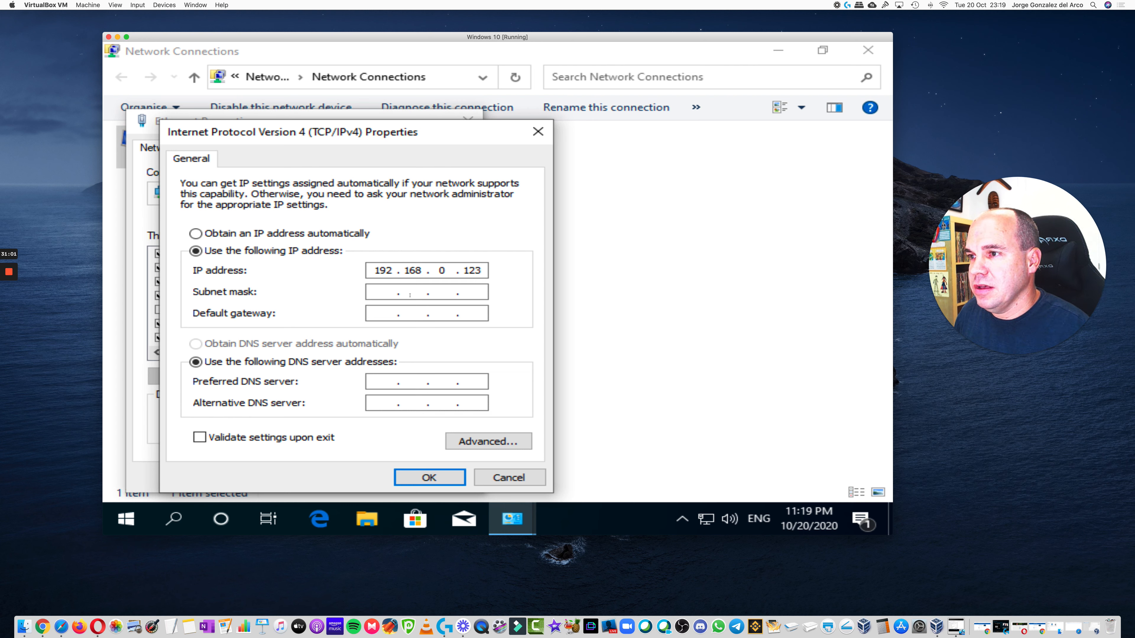
- Fill in the subnet mask as 255.255.255.0 and set the default gateway to 192.168.0.100
click(410, 295)
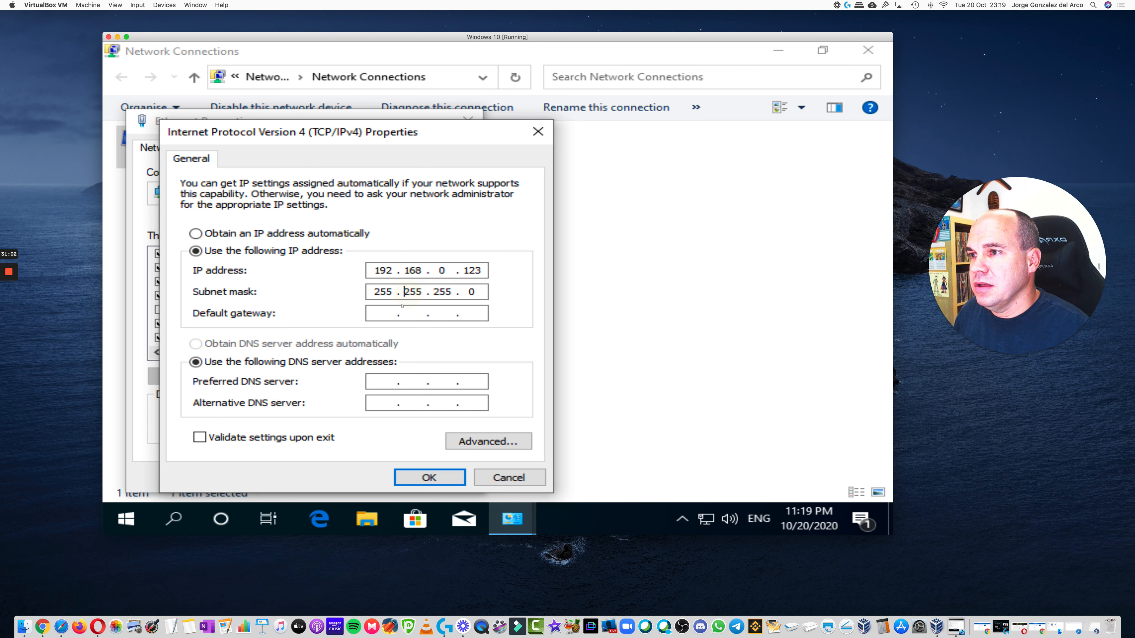
click(382, 318)
text(192 . 168 . )
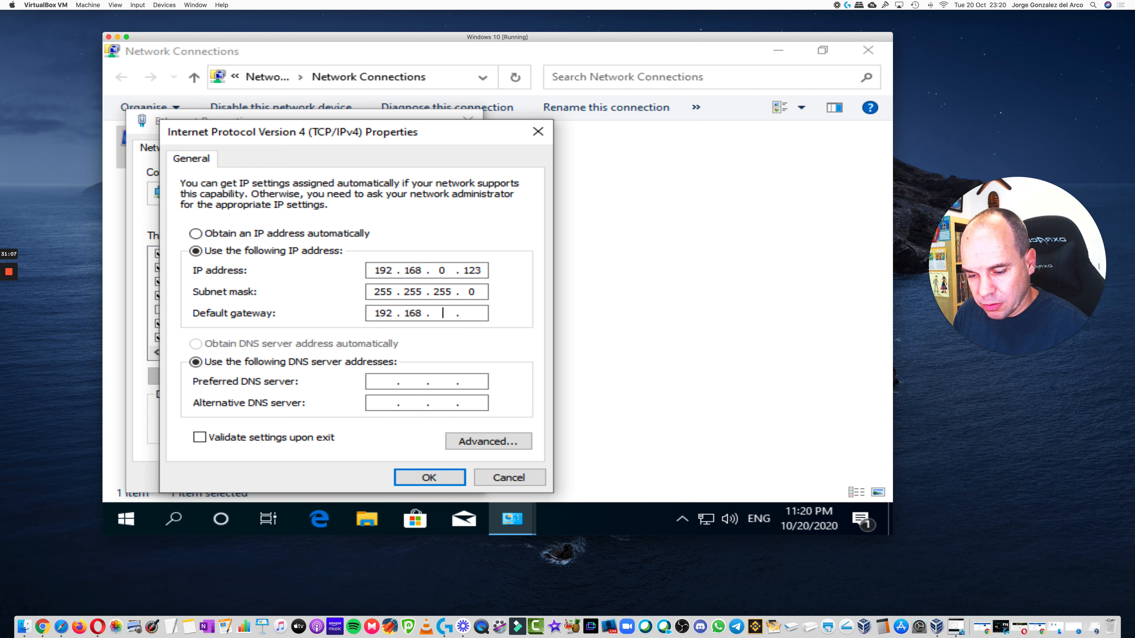
text(0)
click(473, 314)
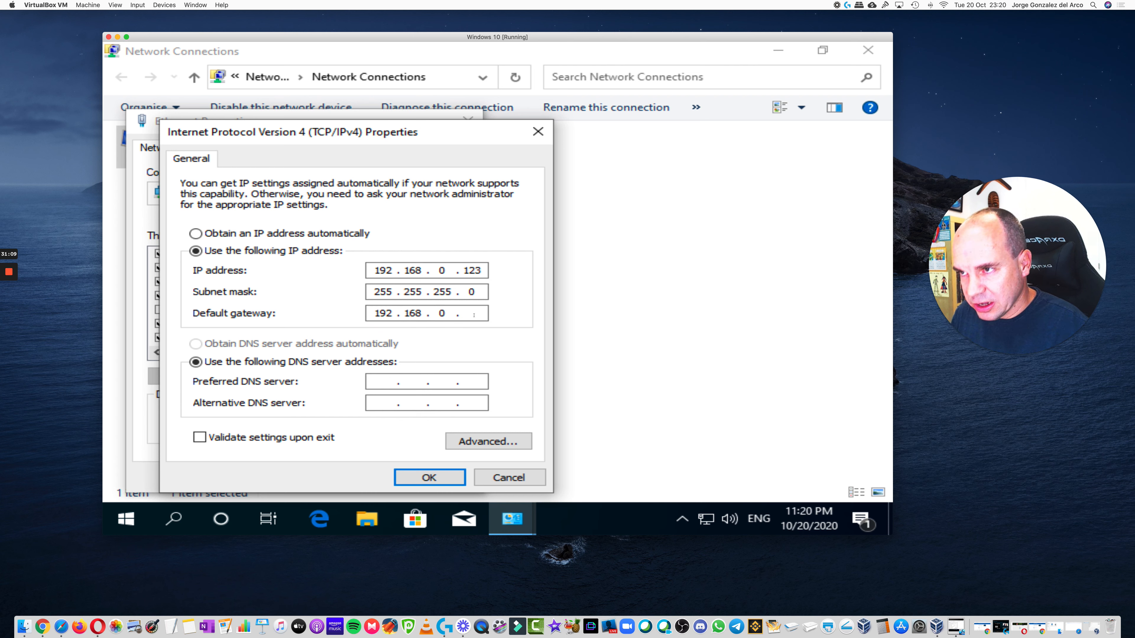
text(100)
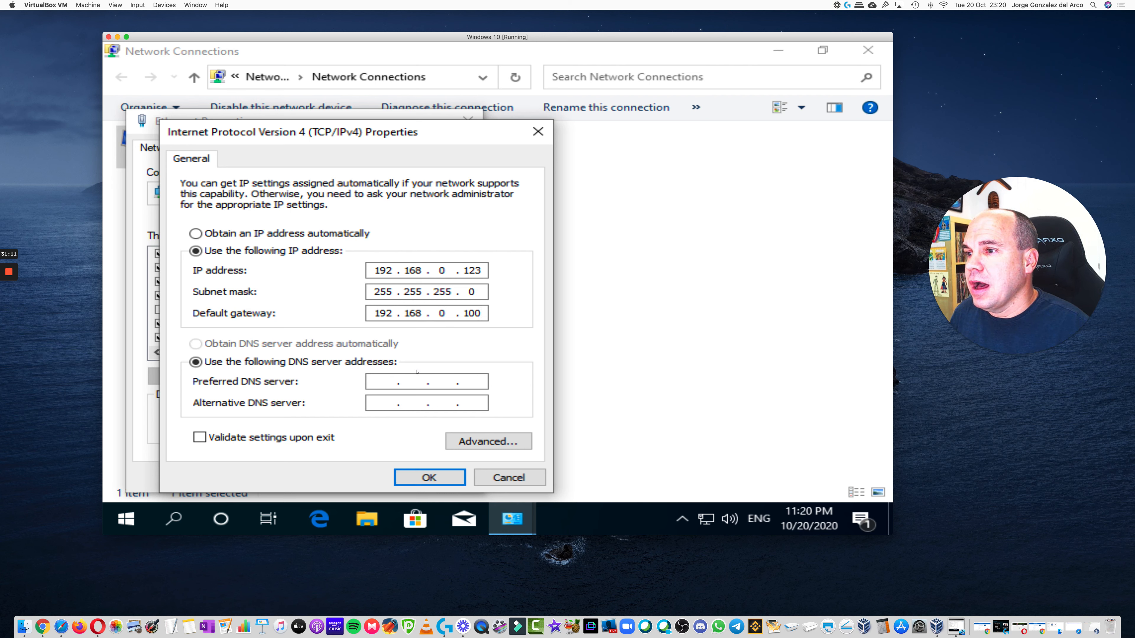
- Set the preferred DNS server to 8.8.8.8 and the alternative DNS server to 8.8.4.4
click(385, 382)
text(8.8.8)
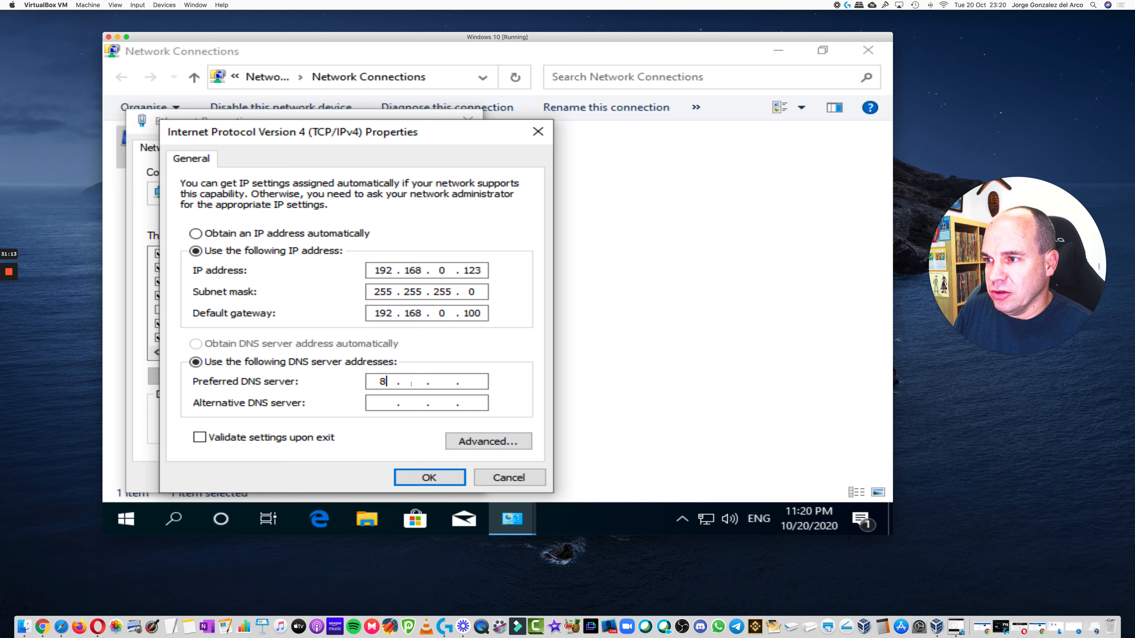
text(.8)
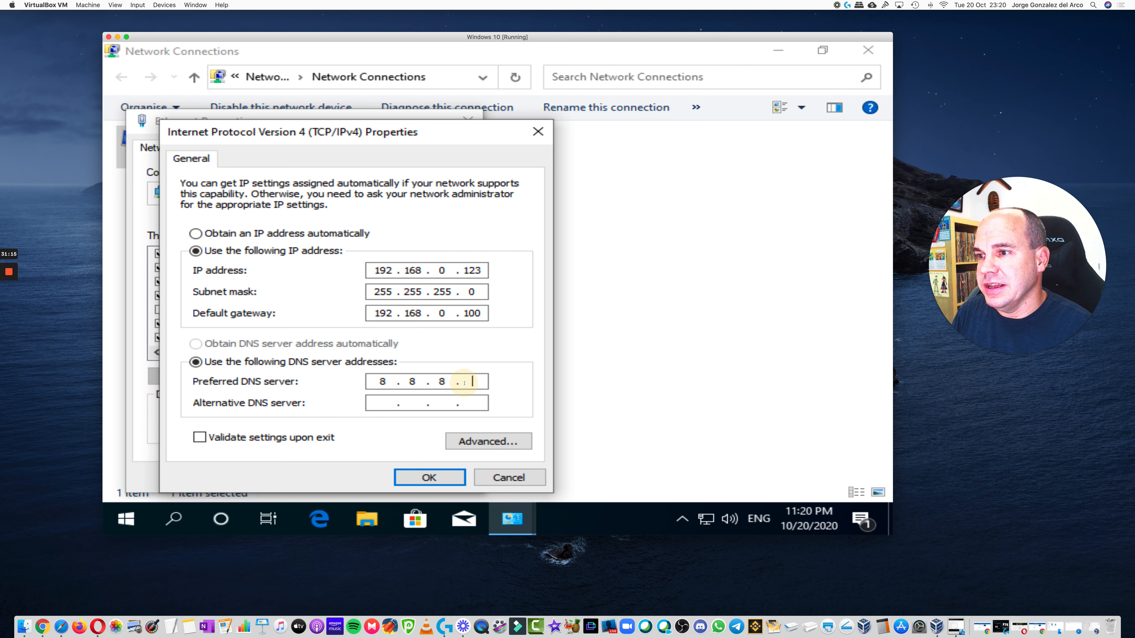
click(382, 403)
text(8.8.)
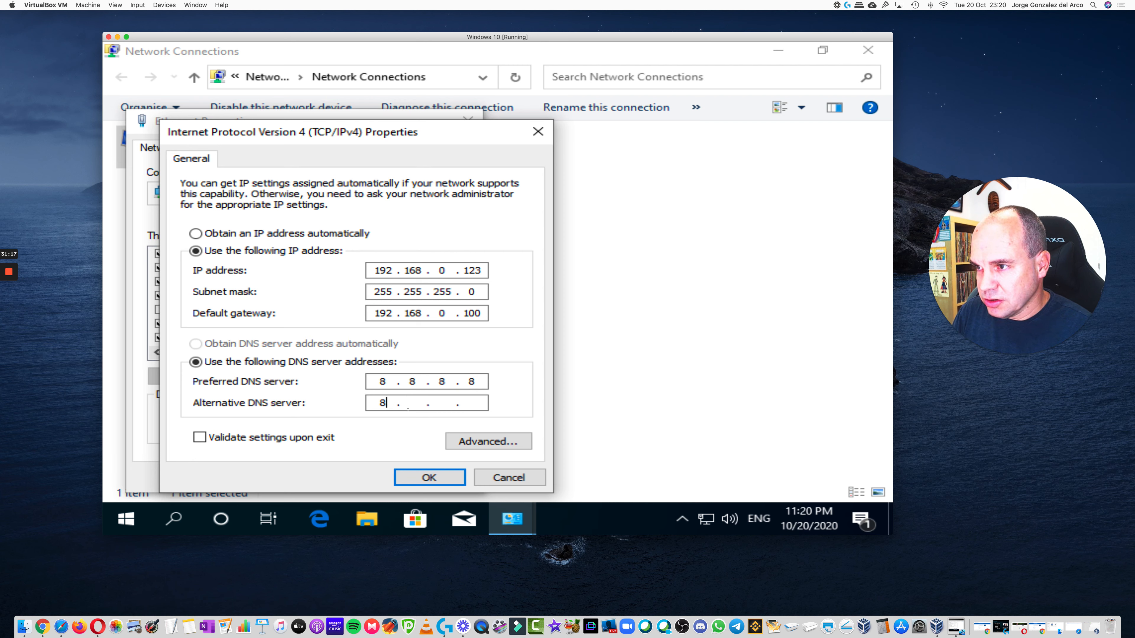
text(4.4)
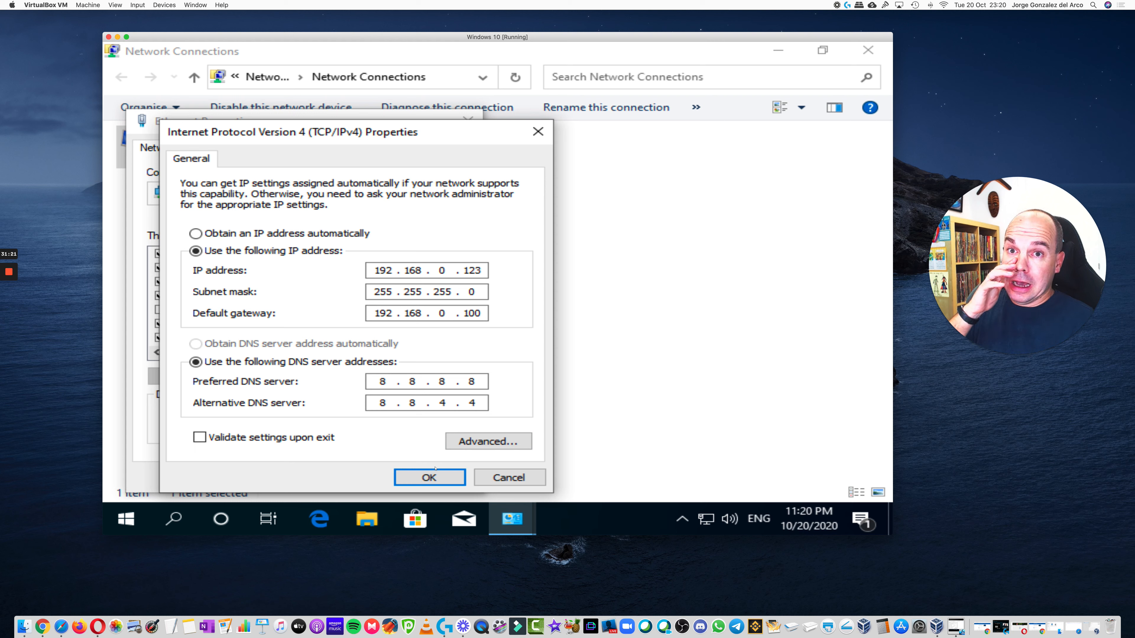
- Discard the IPv4 changes and close the Ethernet properties and the network settings windows
click(520, 481)
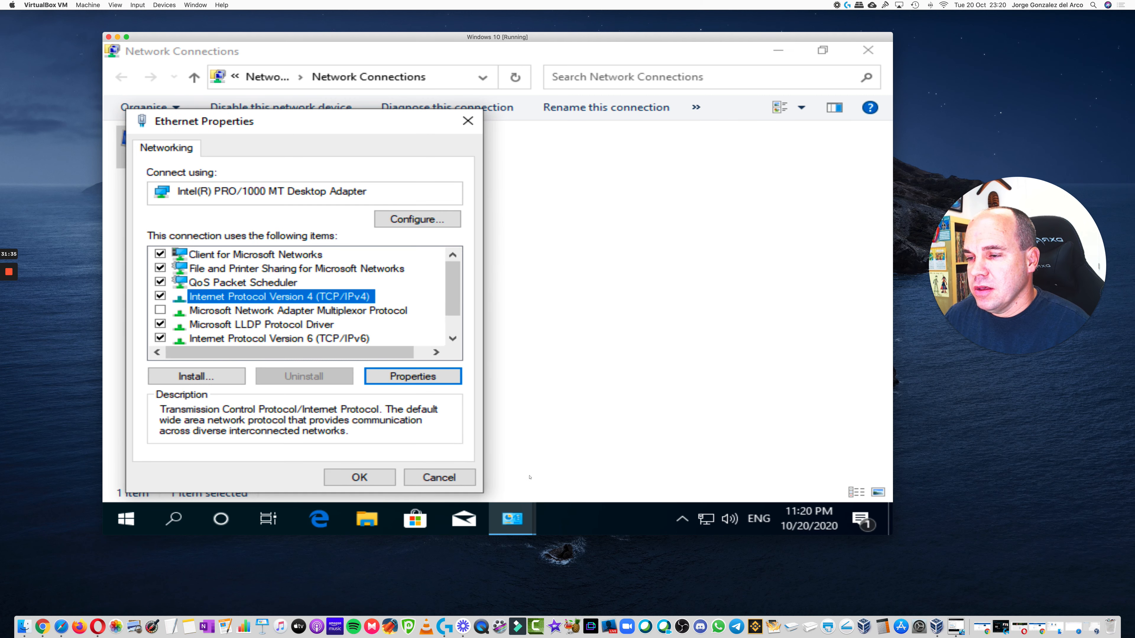
click(465, 478)
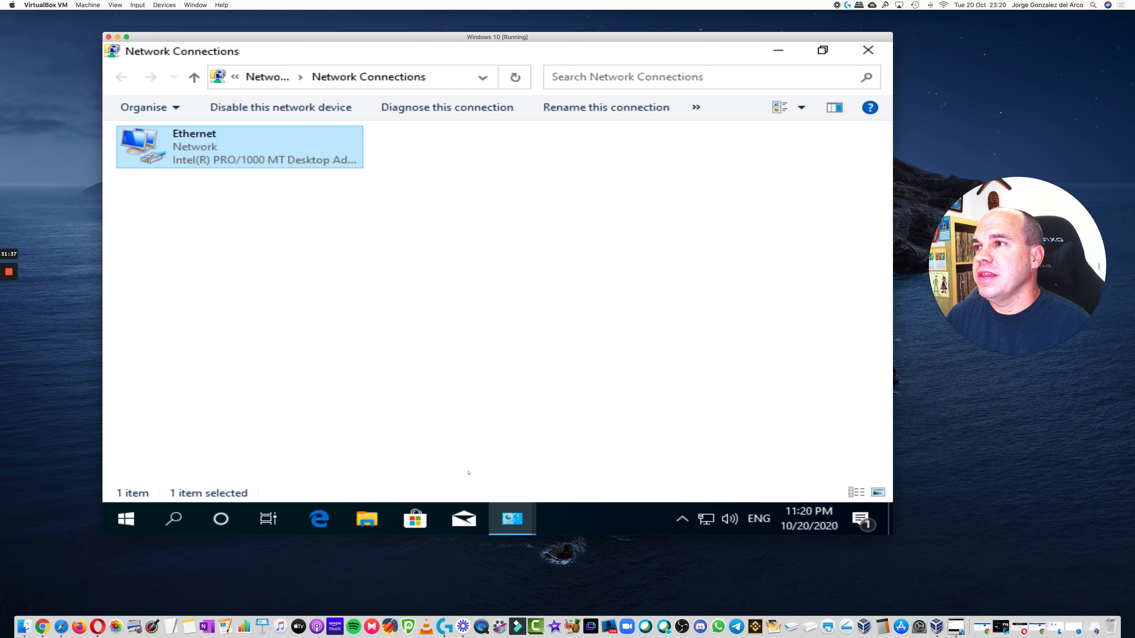
click(869, 51)
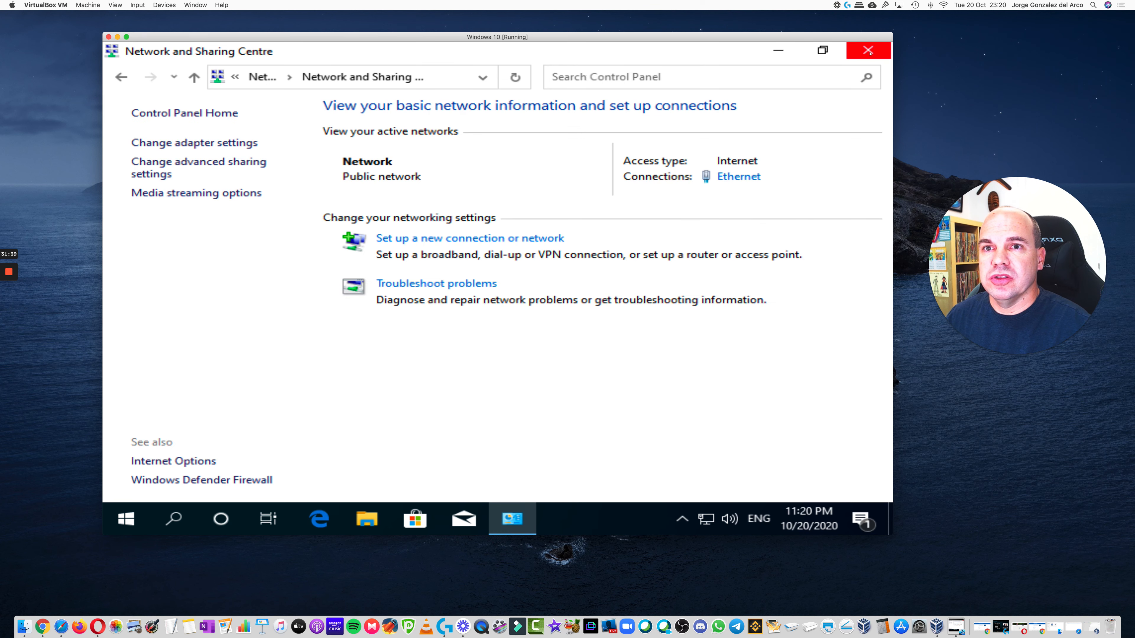
click(869, 50)
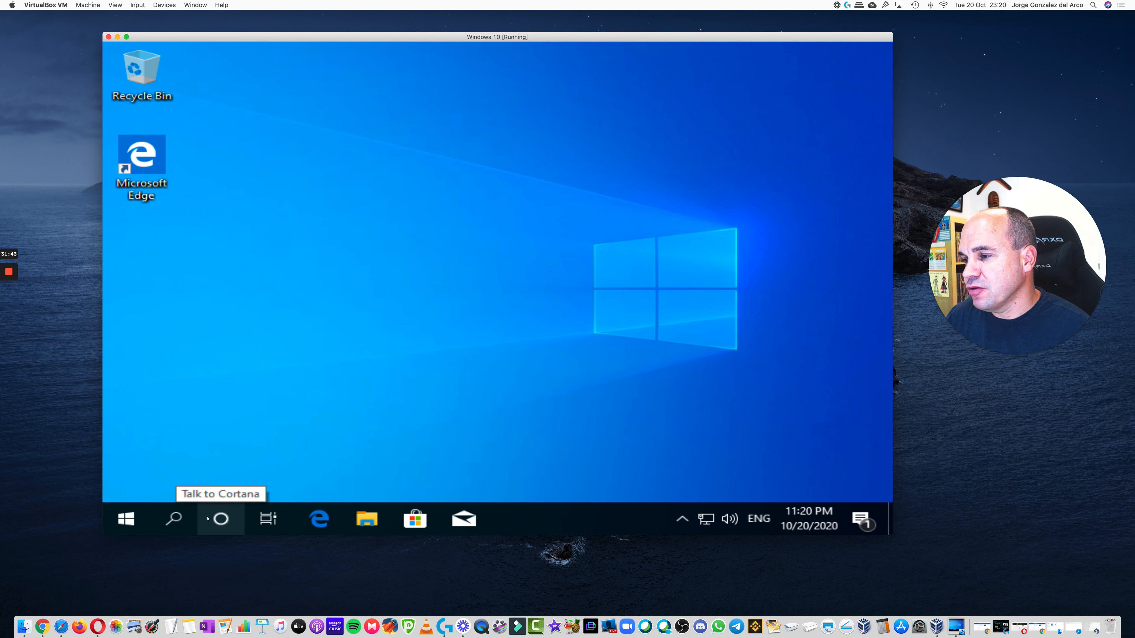
- Search Windows for "firewall" and open the firewall status page
click(179, 521)
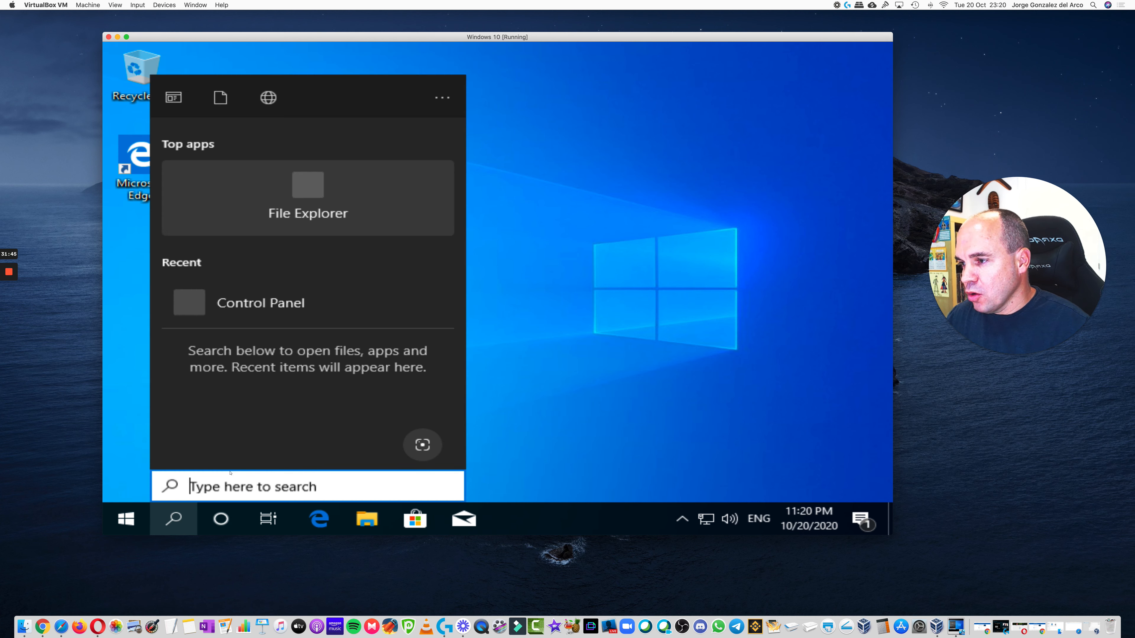
text(fi)
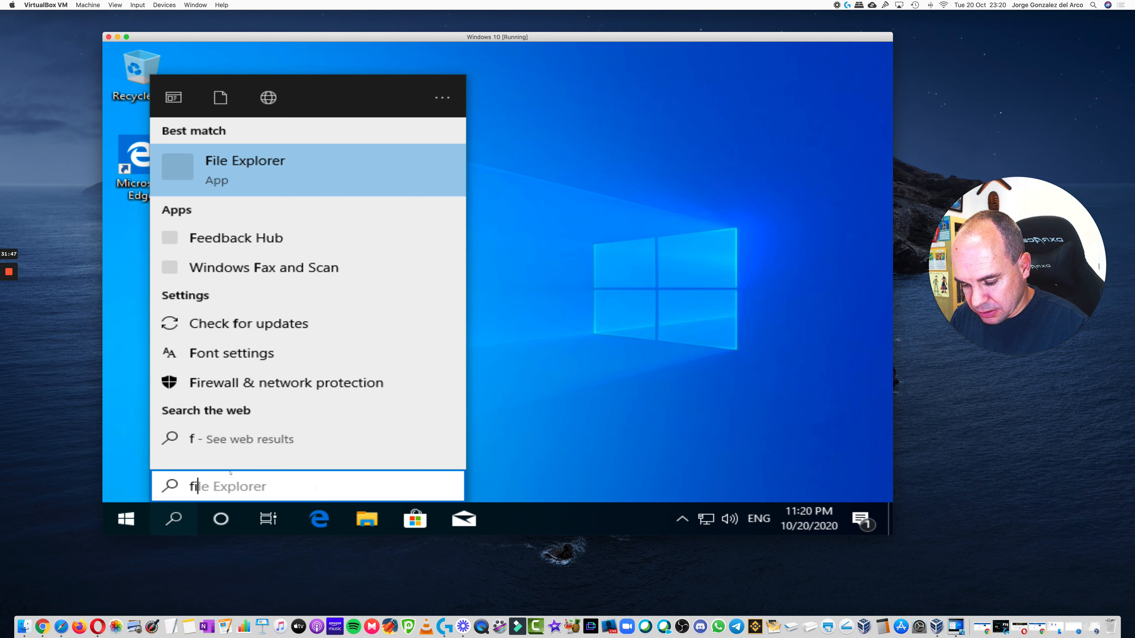
text(rewall)
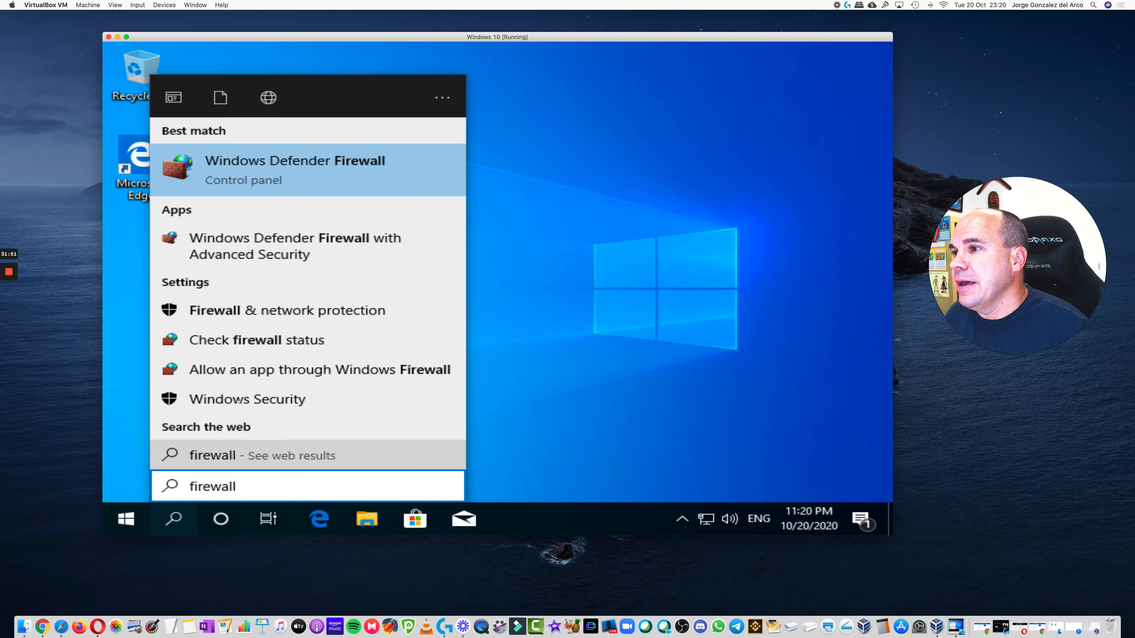
click(267, 341)
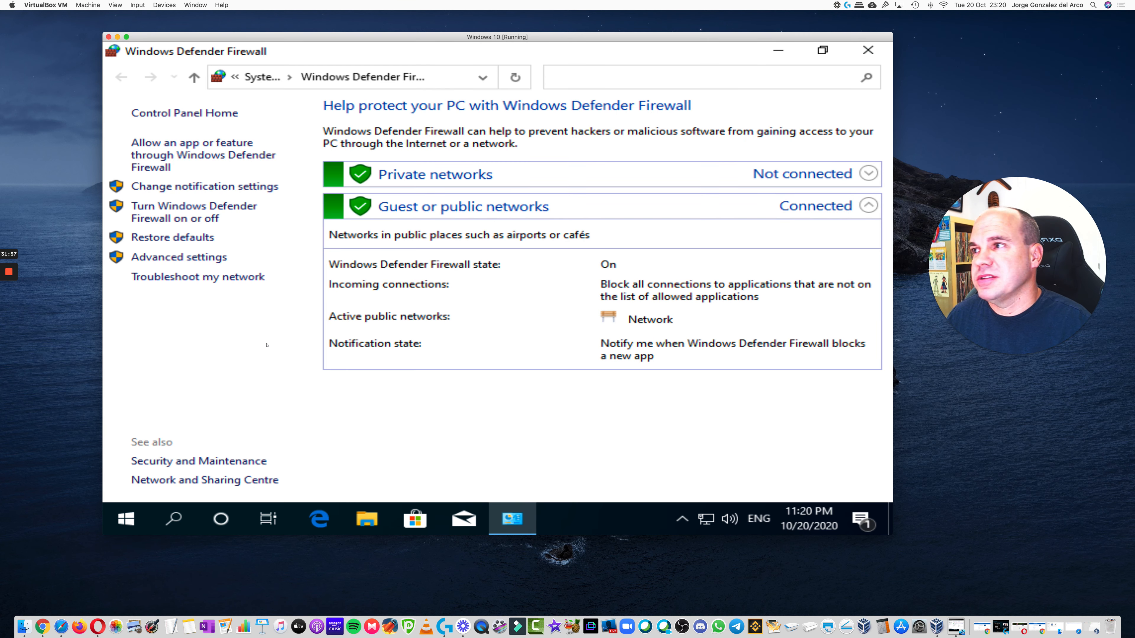
- Turn off Windows Defender Firewall for both private and public networks, then close the firewall window
click(183, 210)
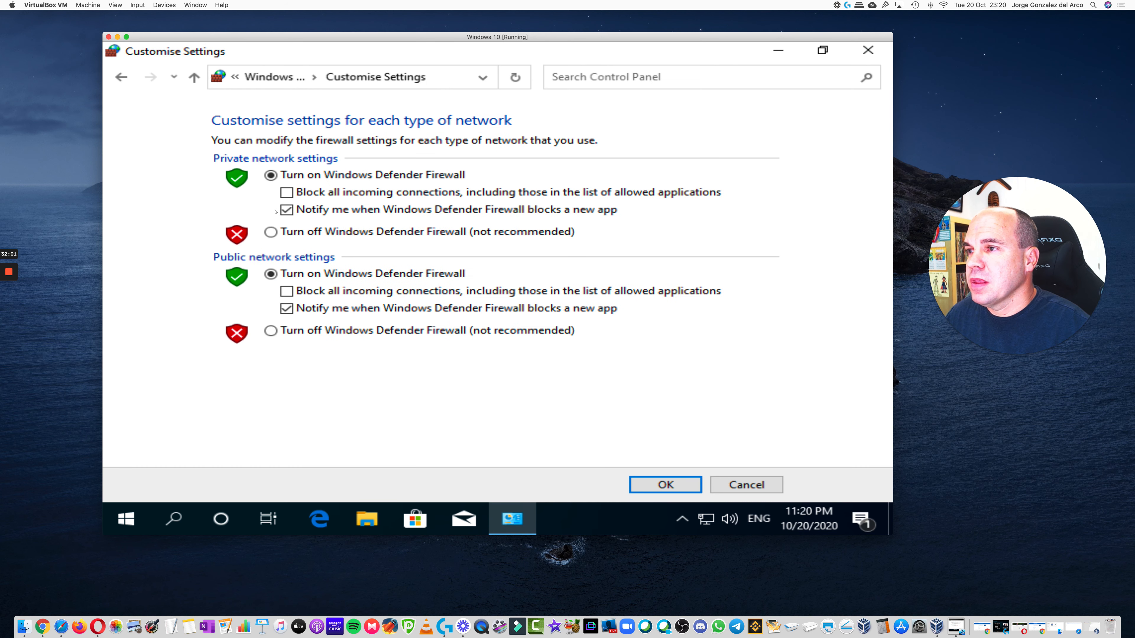
click(305, 231)
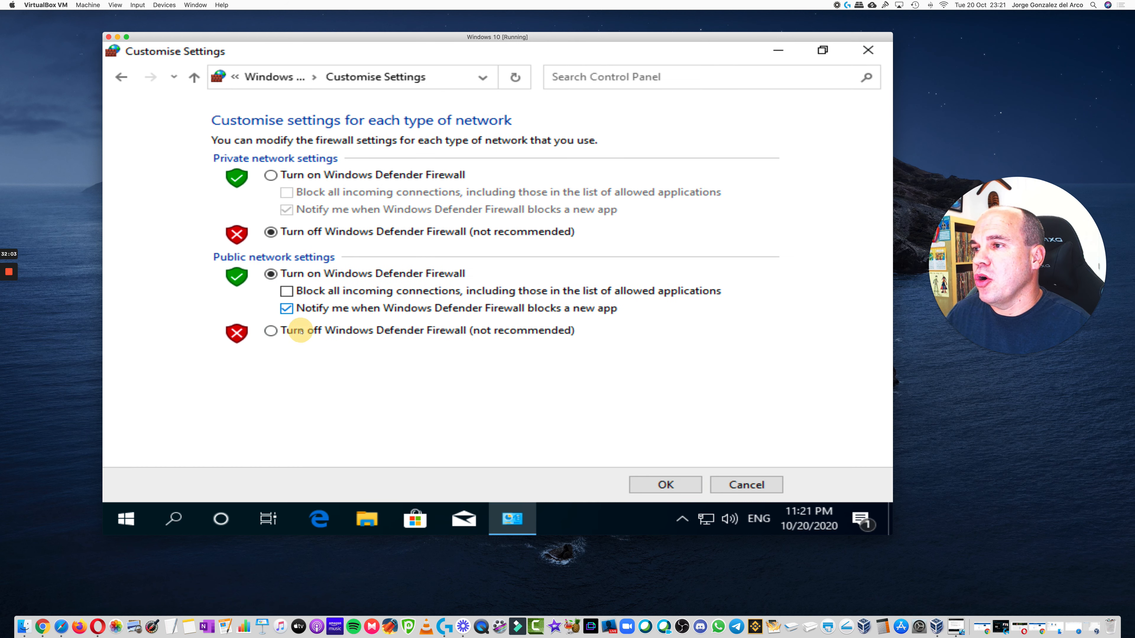
click(302, 332)
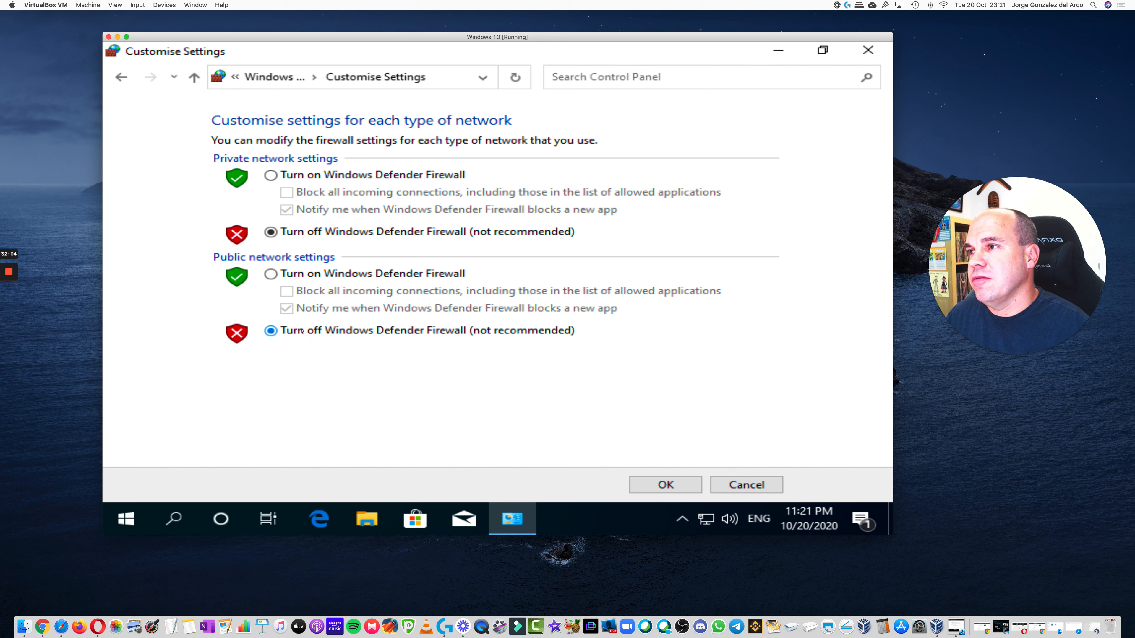
click(668, 486)
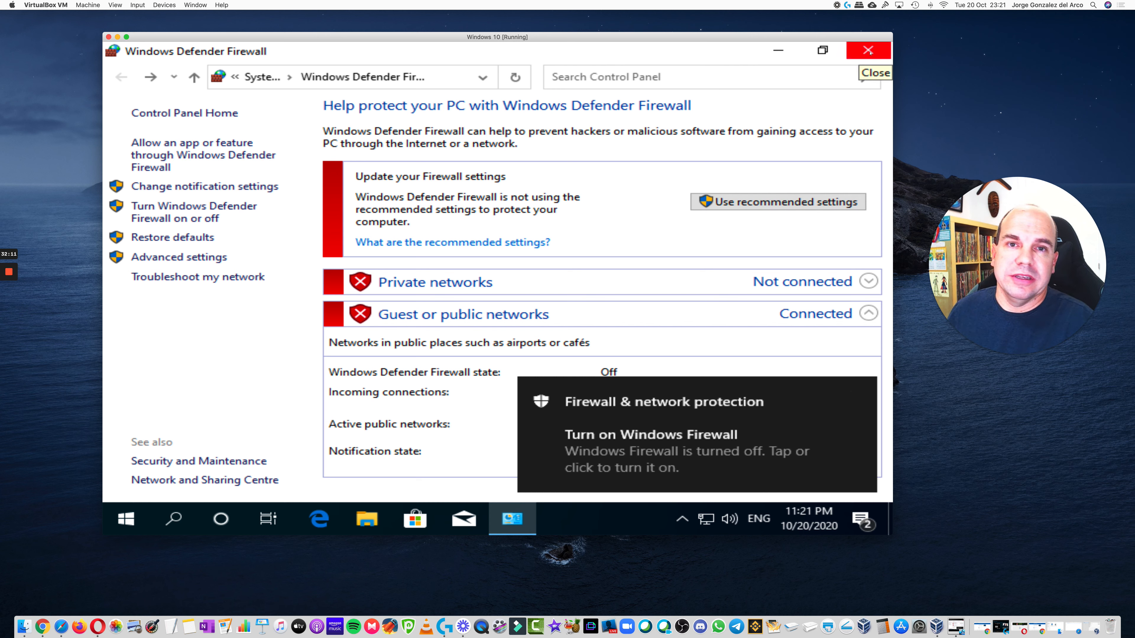
click(211, 210)
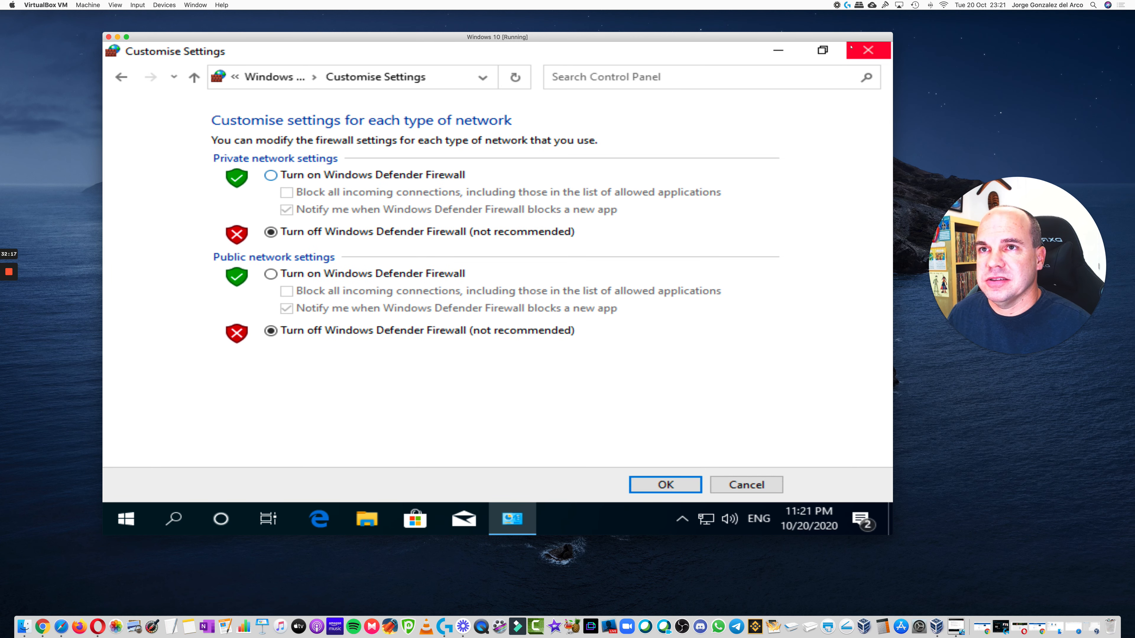
click(867, 50)
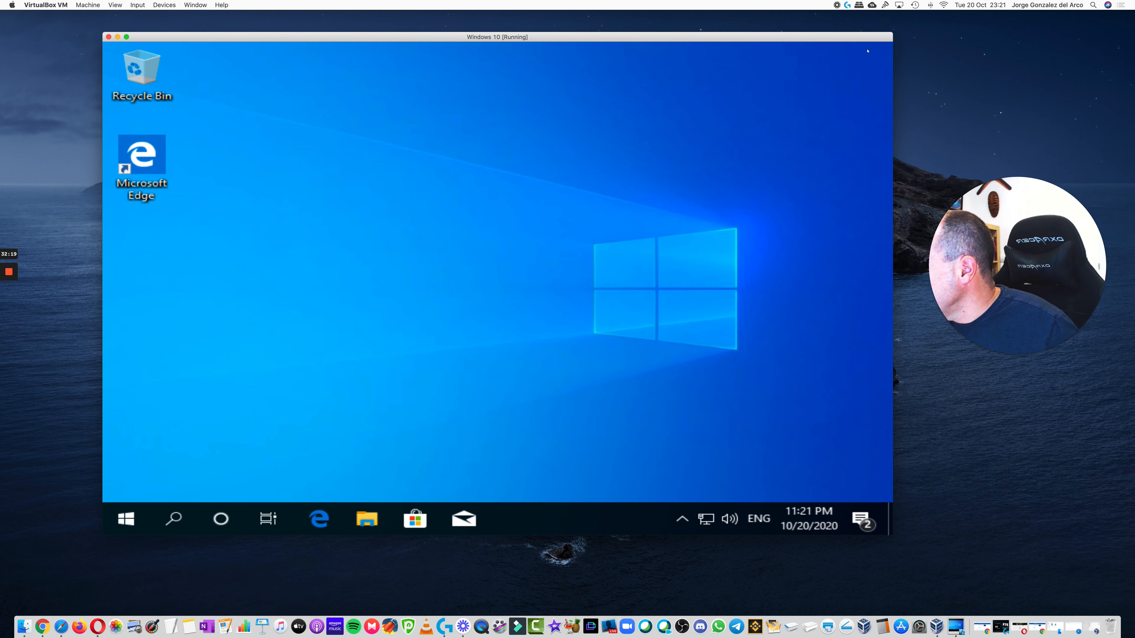
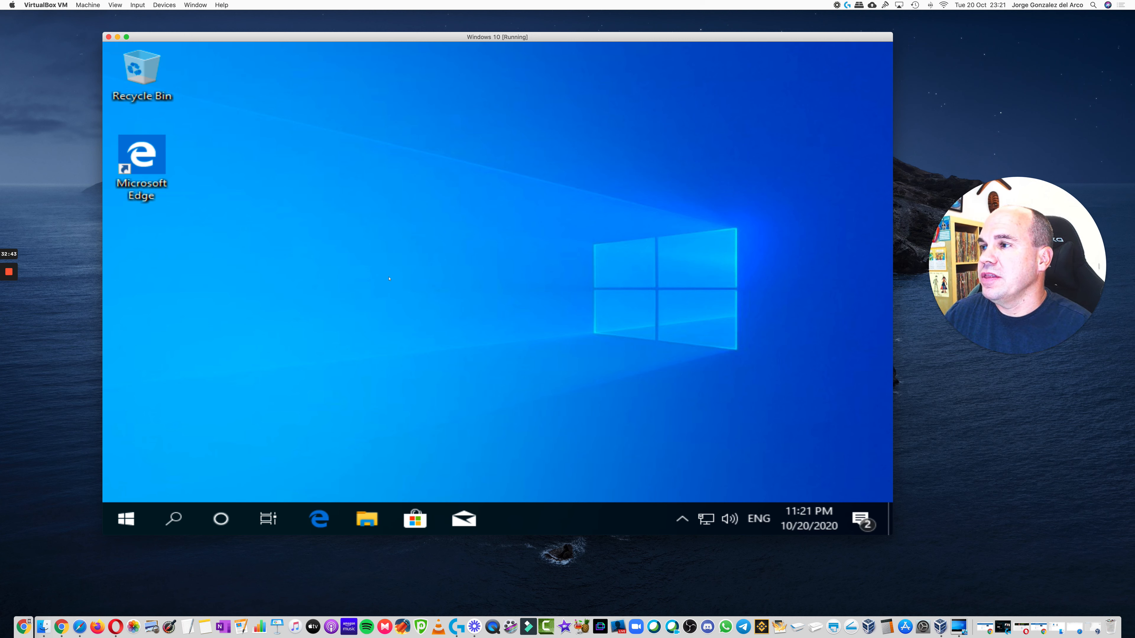
- Search Windows for "cmd" and open the Command Prompt
click(181, 525)
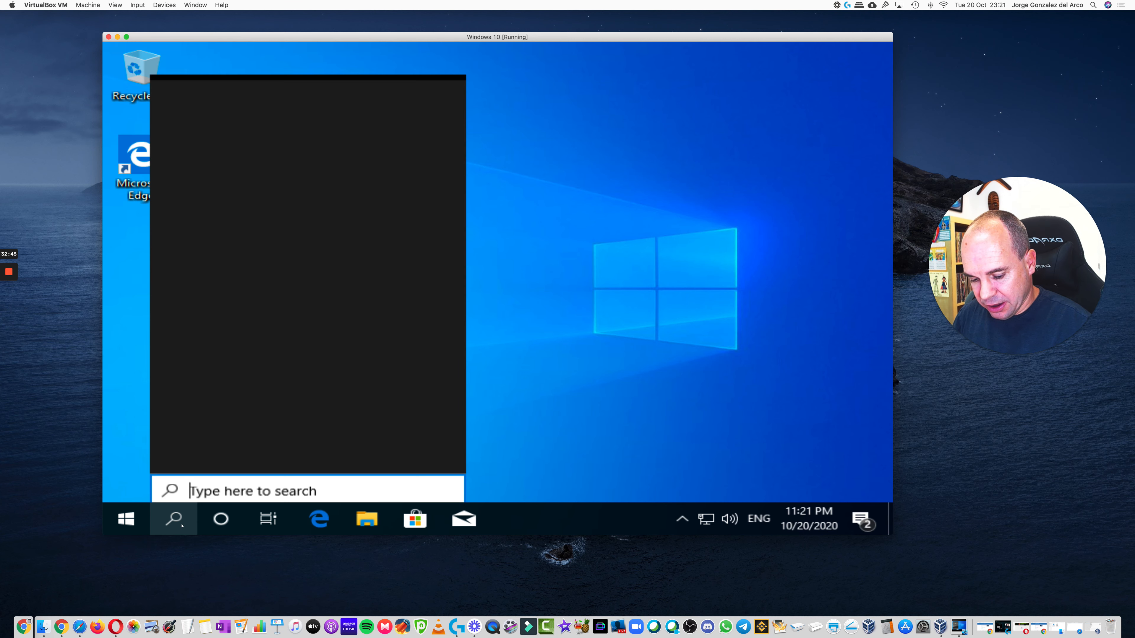
text(cmd)
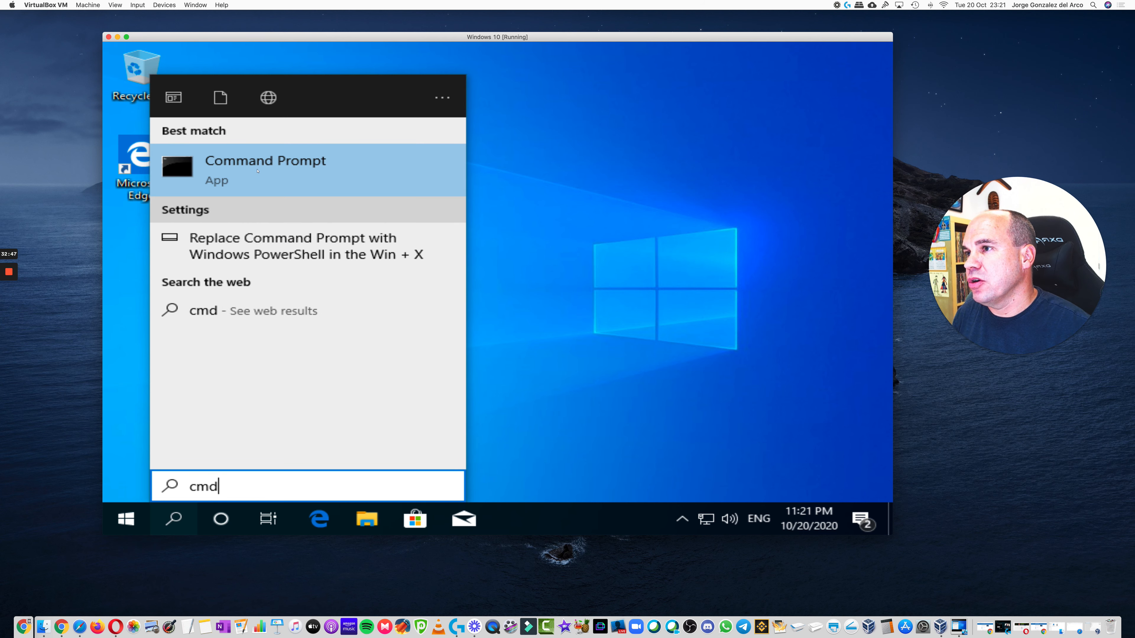
click(257, 171)
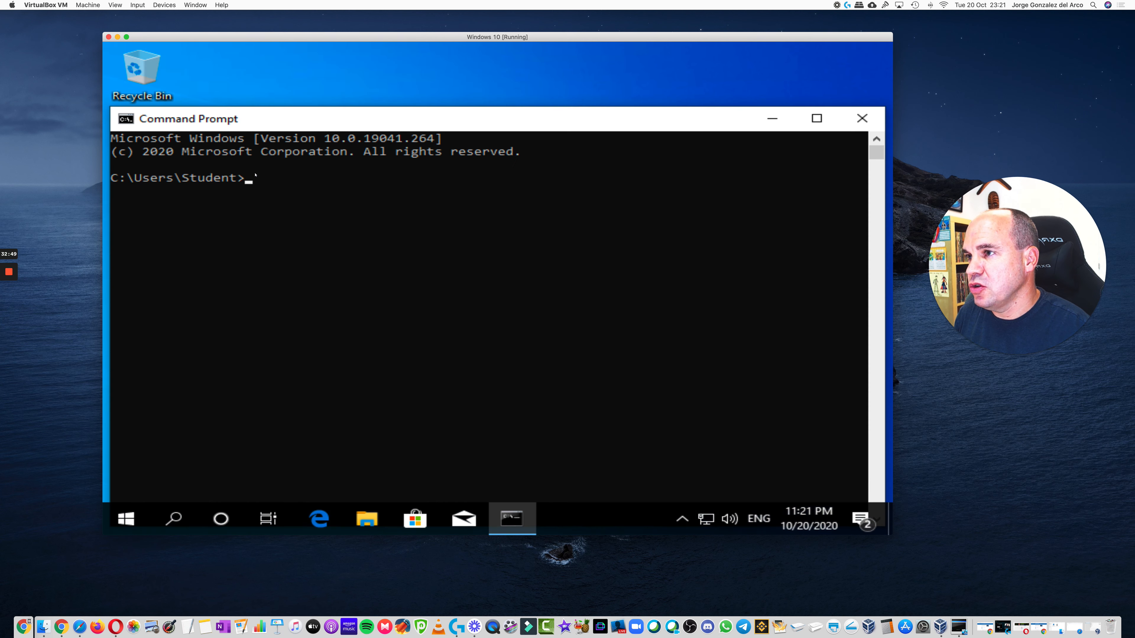
- Write the command ping 192.168.0.100 at the prompt, and close the Command Prompt without running it
text(ping)
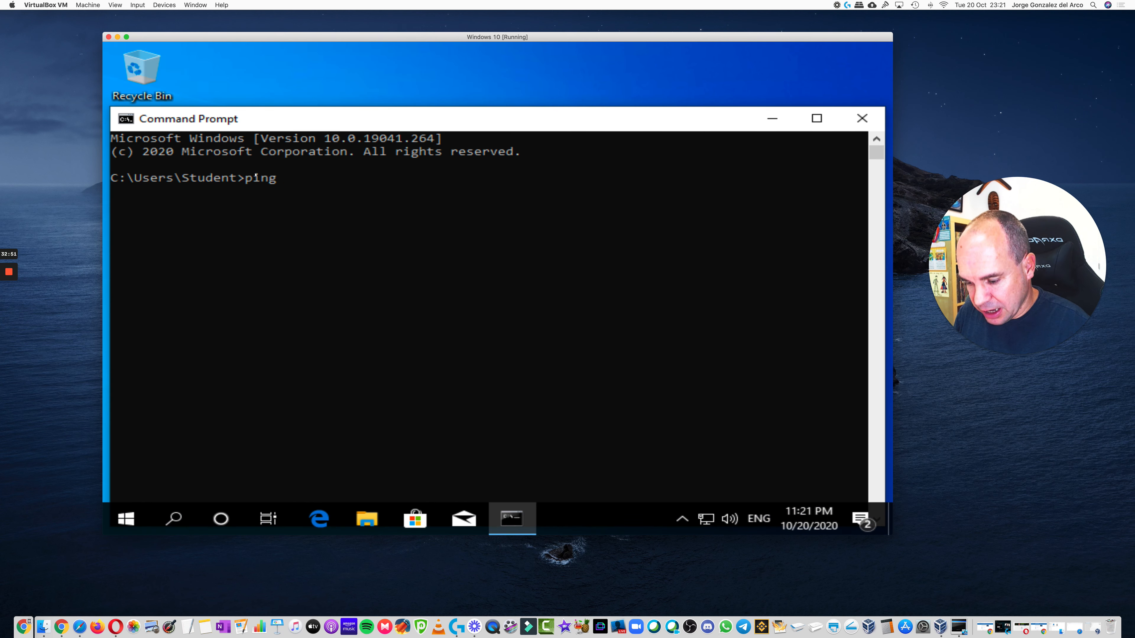
text( 192.1)
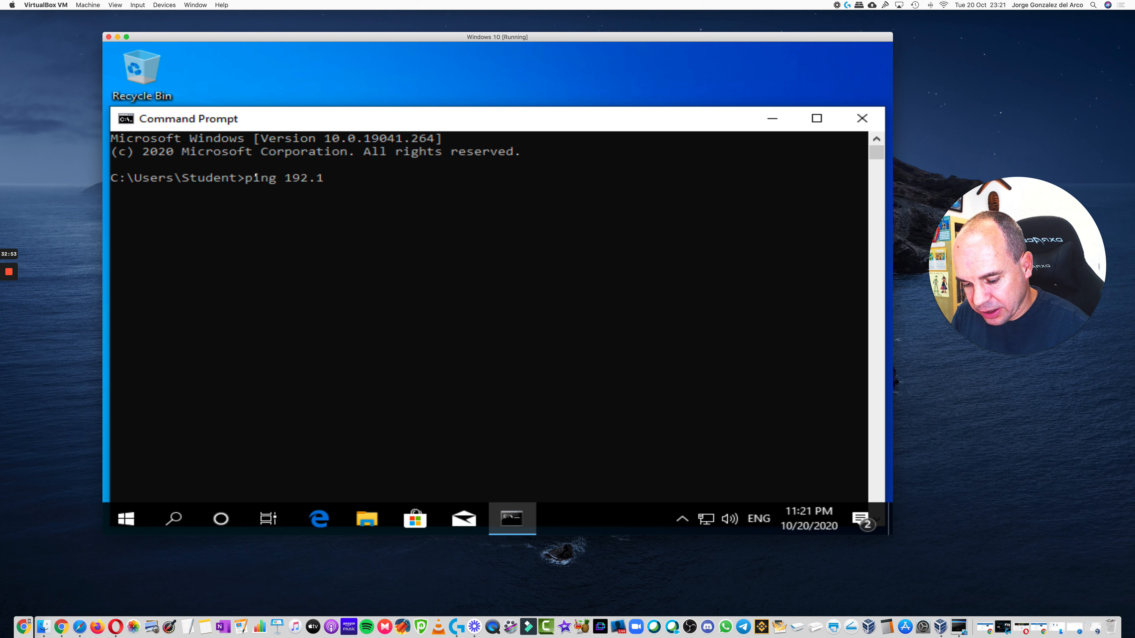
text(69.0.100)
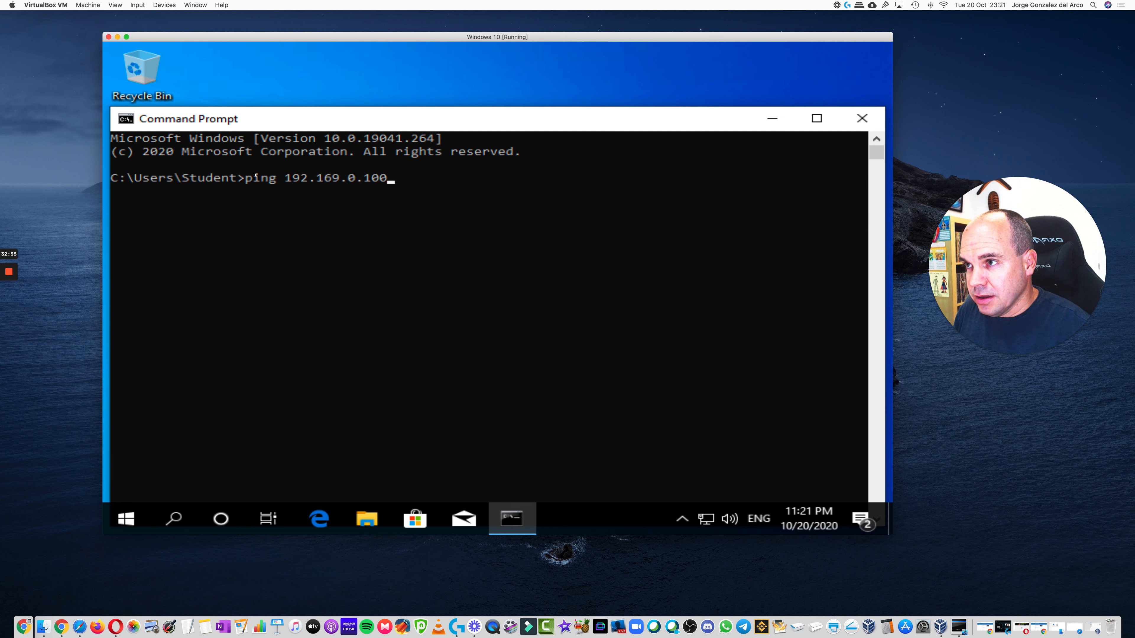
key(Left)
key(Left)
key(Left)
key(Left)
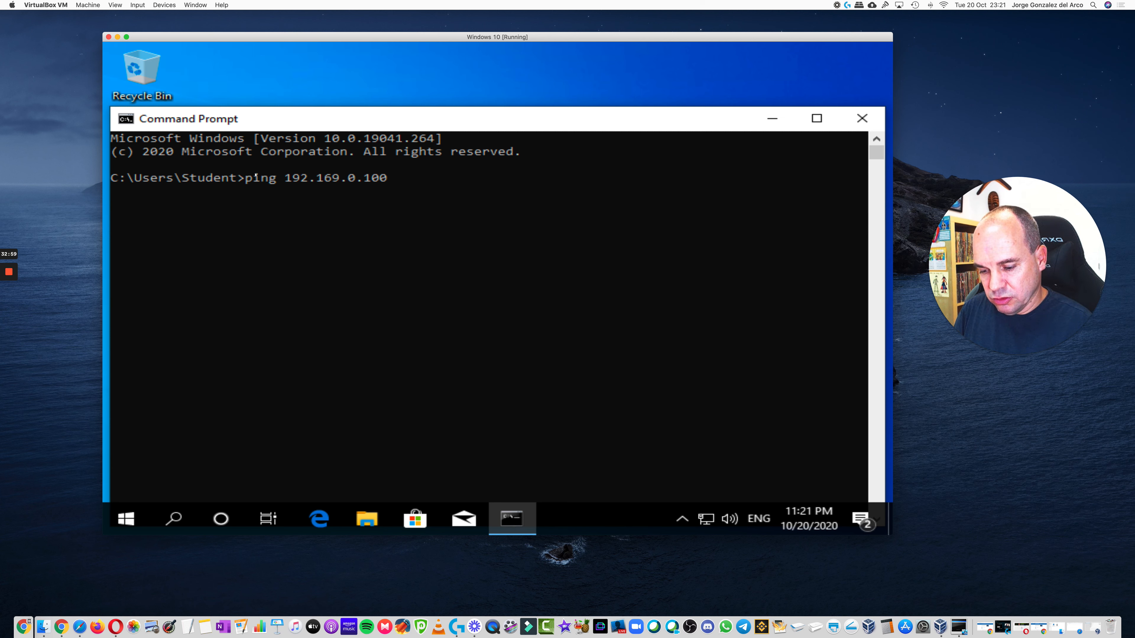
key(BackSpace)
text(8)
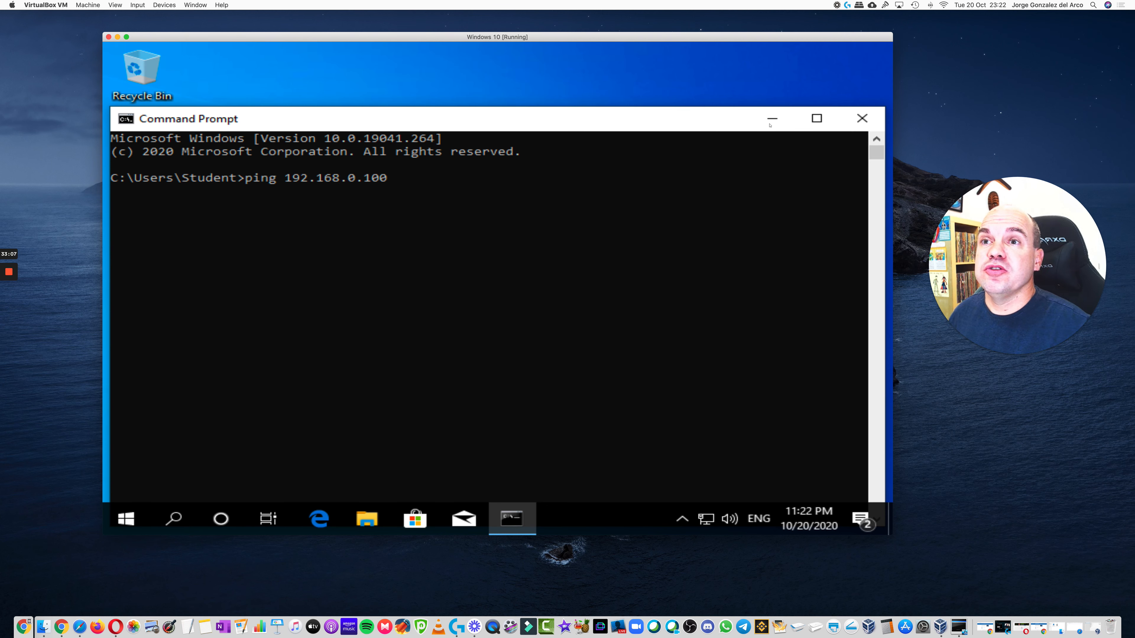
click(863, 118)
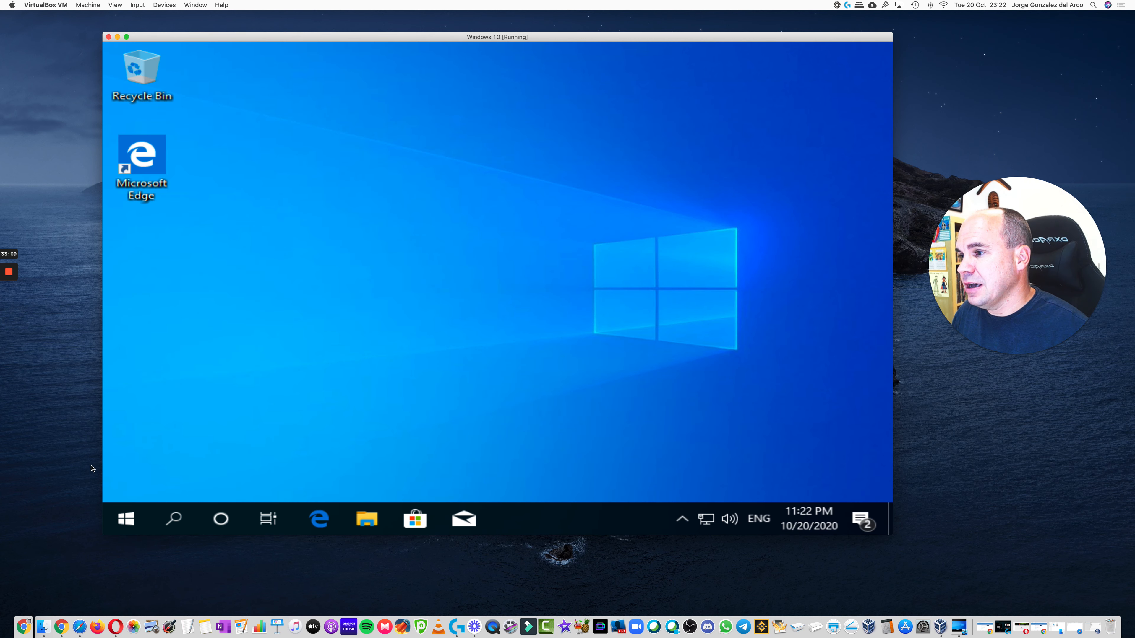
- Search Windows for "proxy" and open the Proxy settings page
click(169, 519)
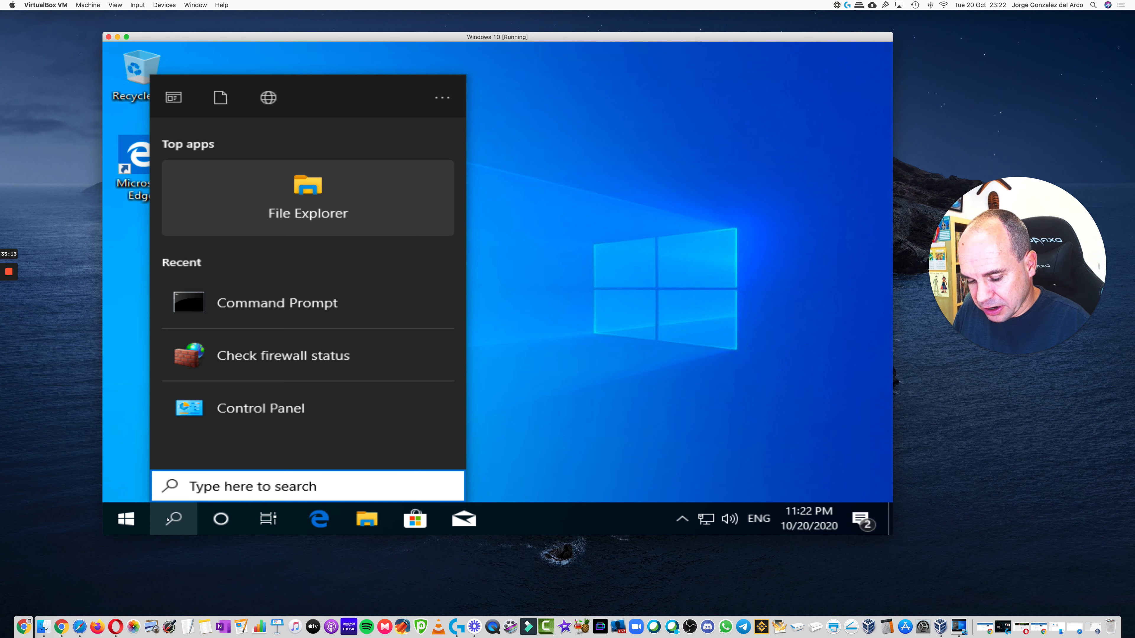
text(proxy)
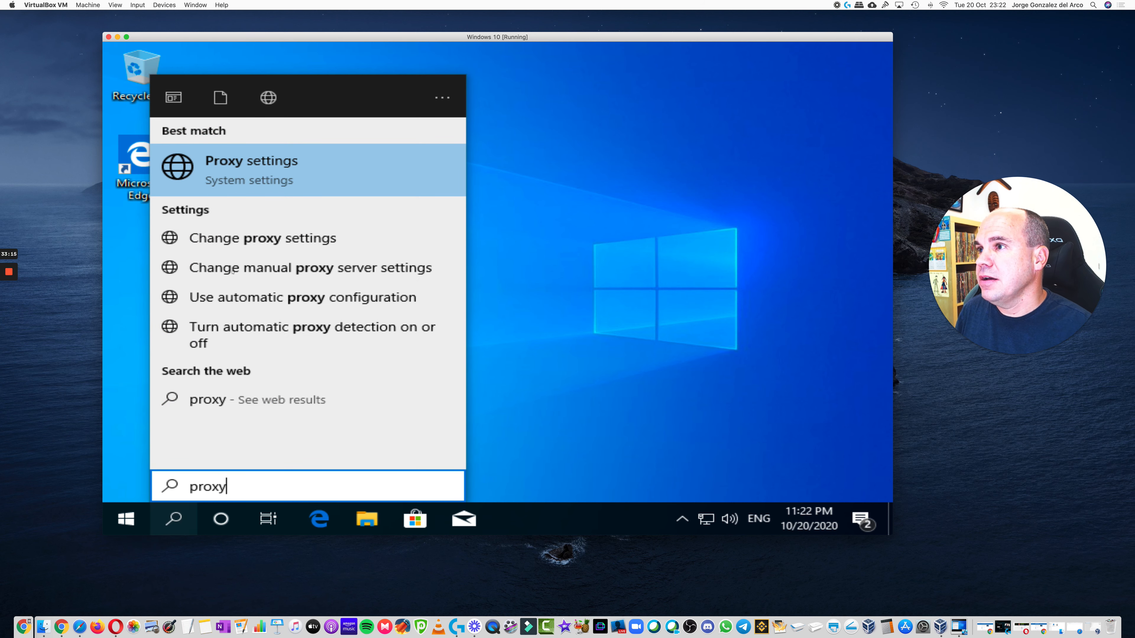
click(290, 176)
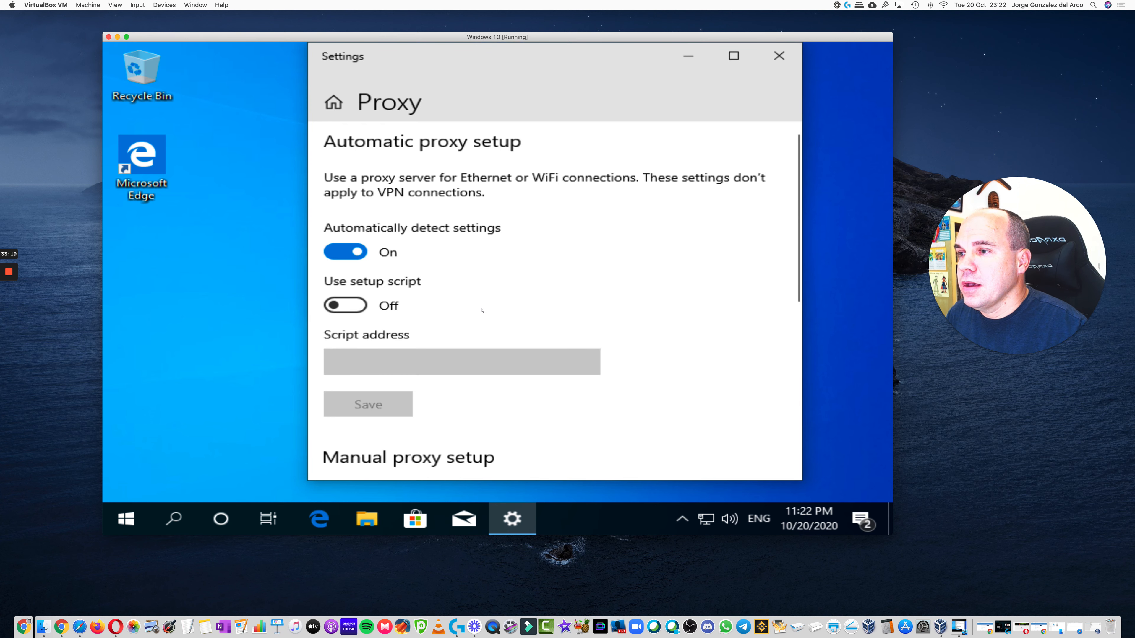
- Turn on the manual proxy server and set its address to 192.168.0.100 and its port to 8080
scroll(482, 311, down, 8)
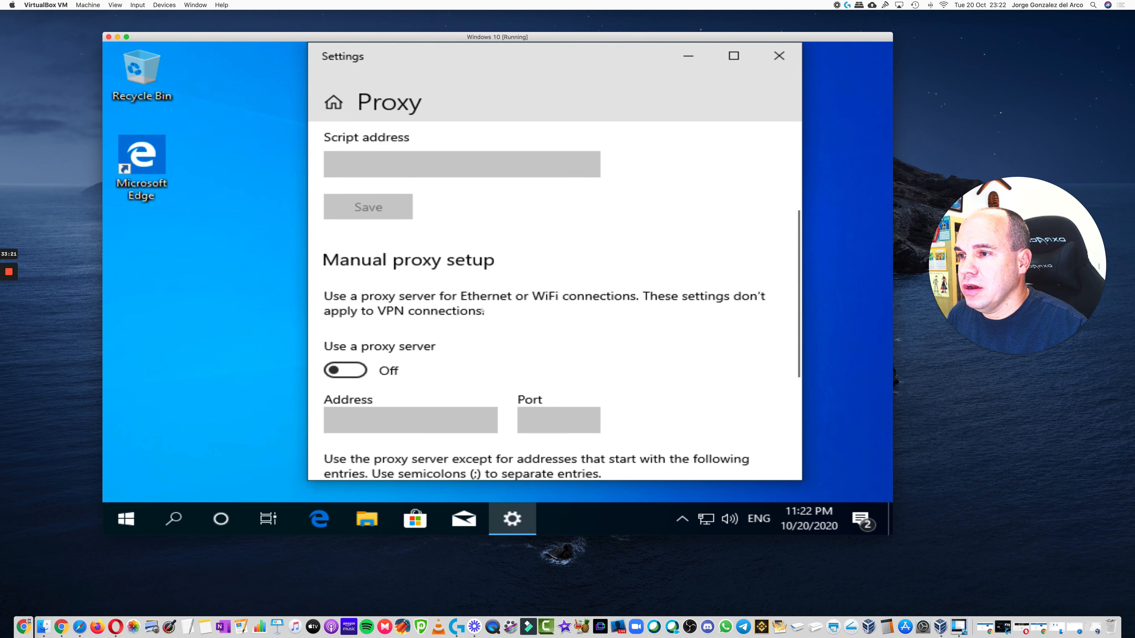
scroll(464, 287, down, 4)
scroll(424, 213, up, 5)
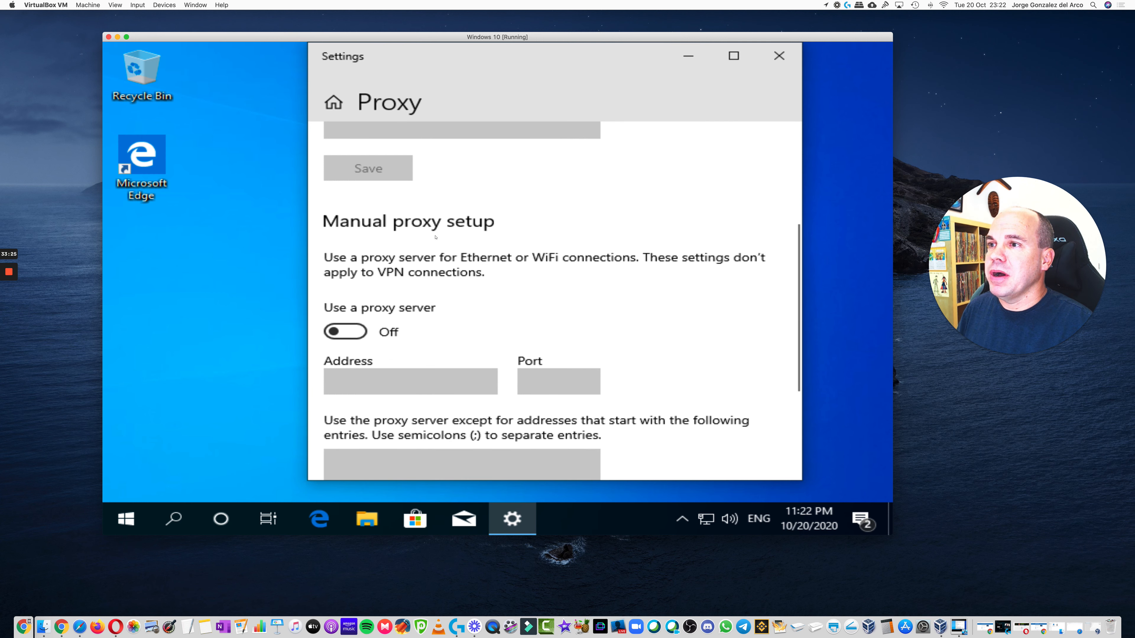
click(354, 332)
click(355, 382)
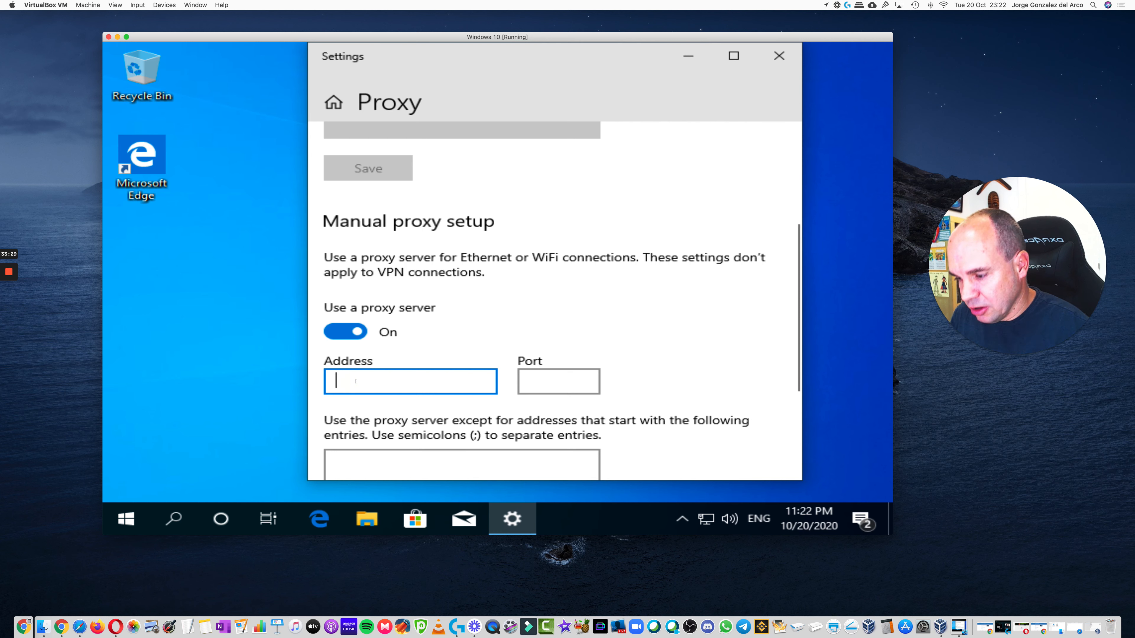
text(192.1)
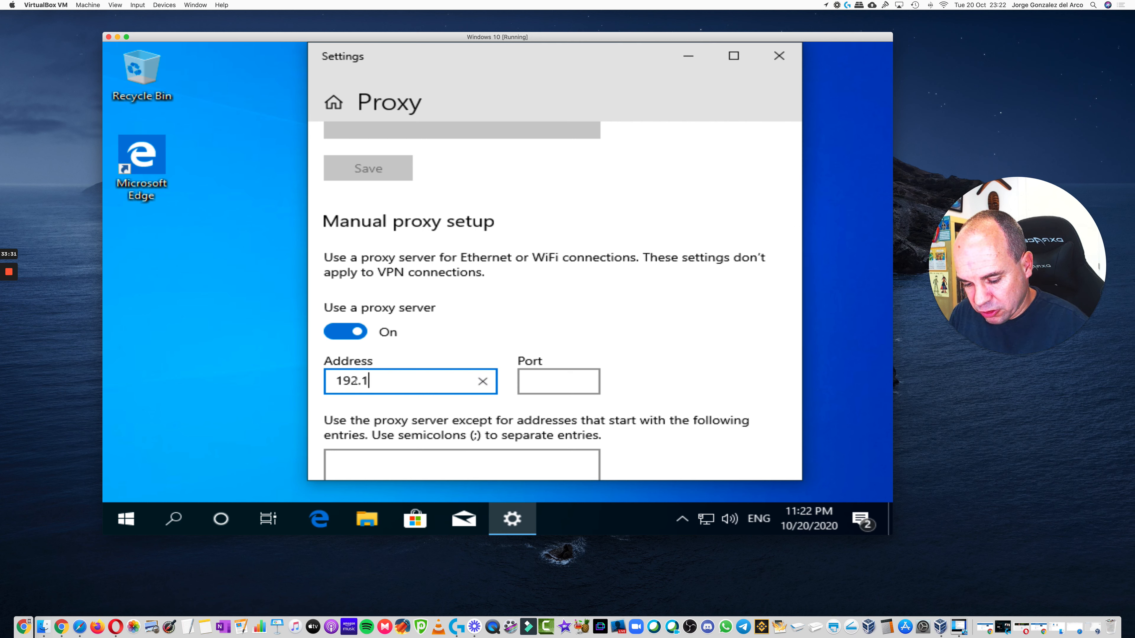
text(69.0.100)
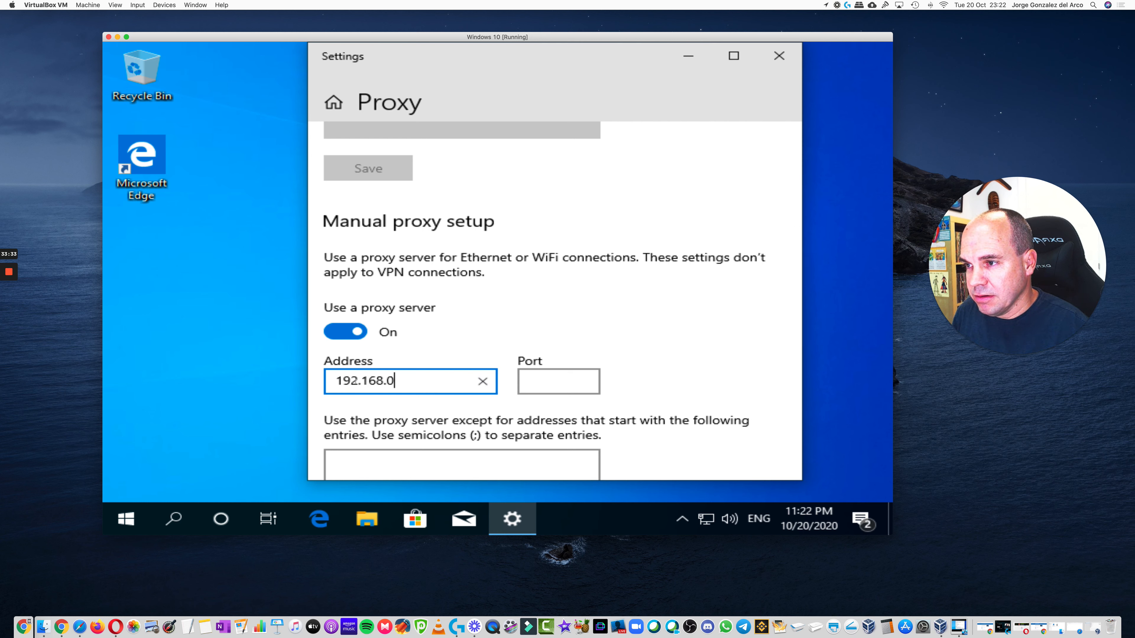
key(Tab)
text(8080)
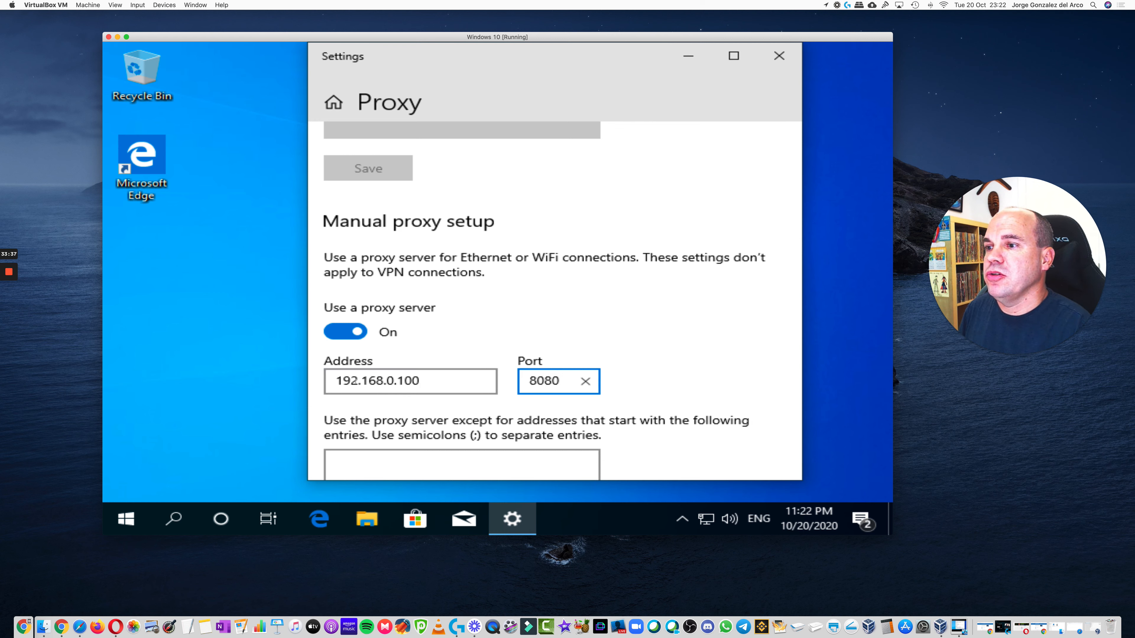
- Exclude local (intranet) addresses from the proxy server, save the manual proxy setup and close the settings window
scroll(440, 323, down, 5)
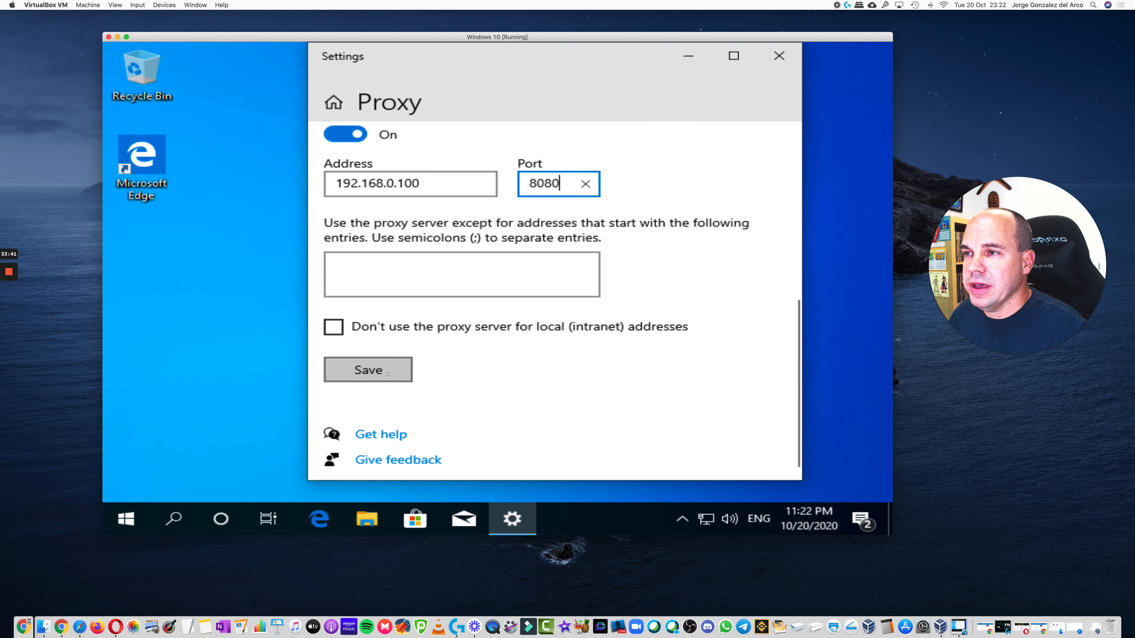
click(340, 331)
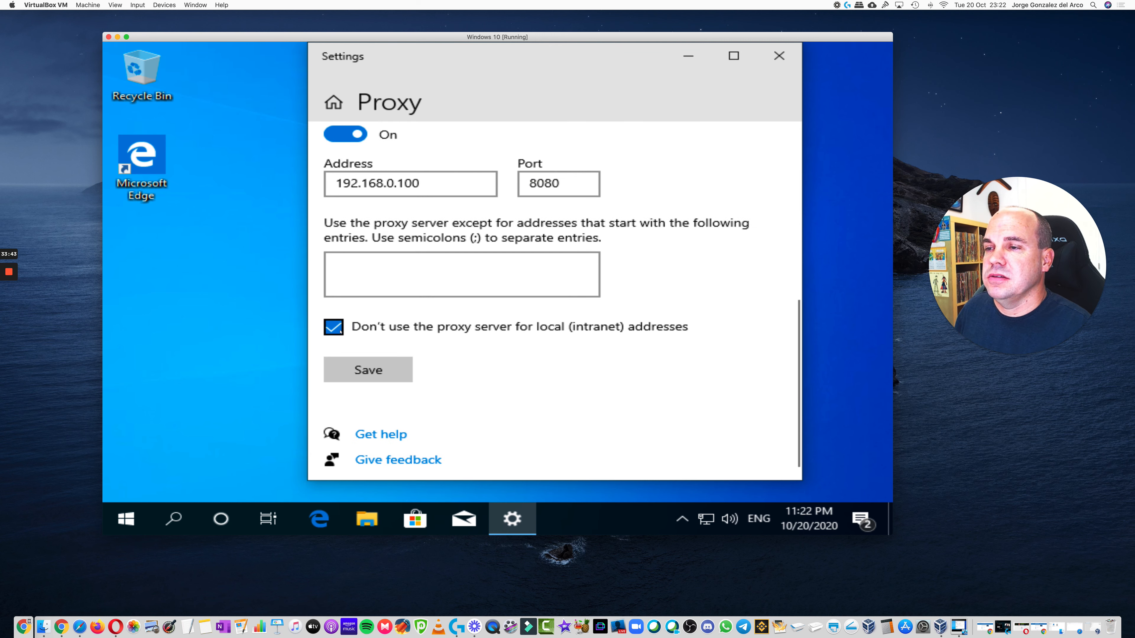
click(402, 381)
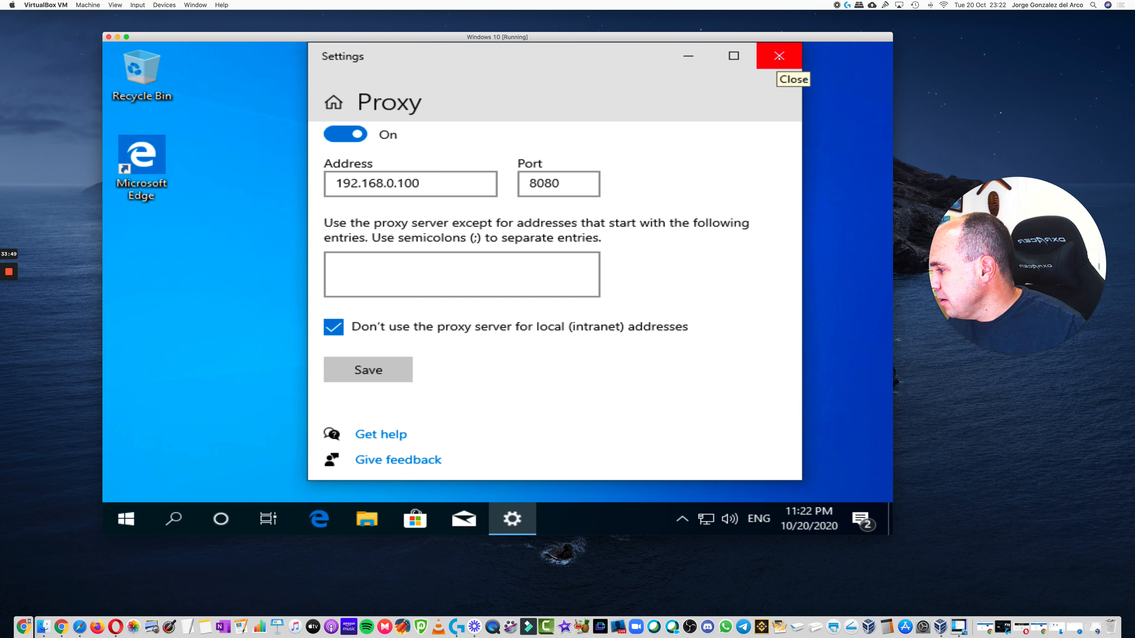
click(778, 58)
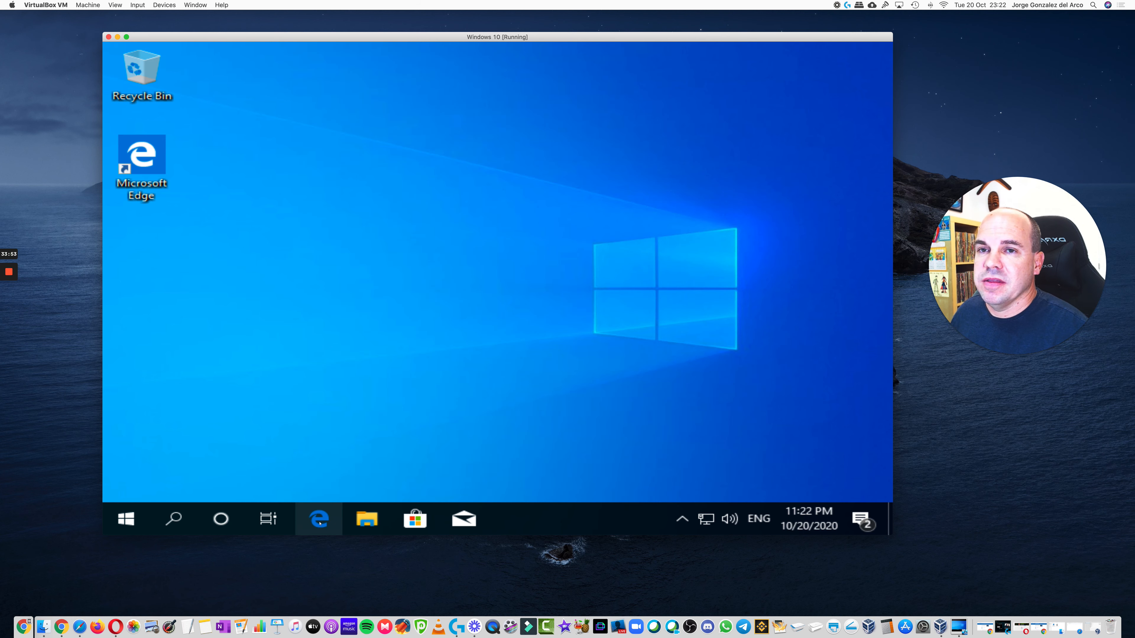
- Switch to Microsoft Edge in the virtual machine and search the web for "chrome"
click(319, 522)
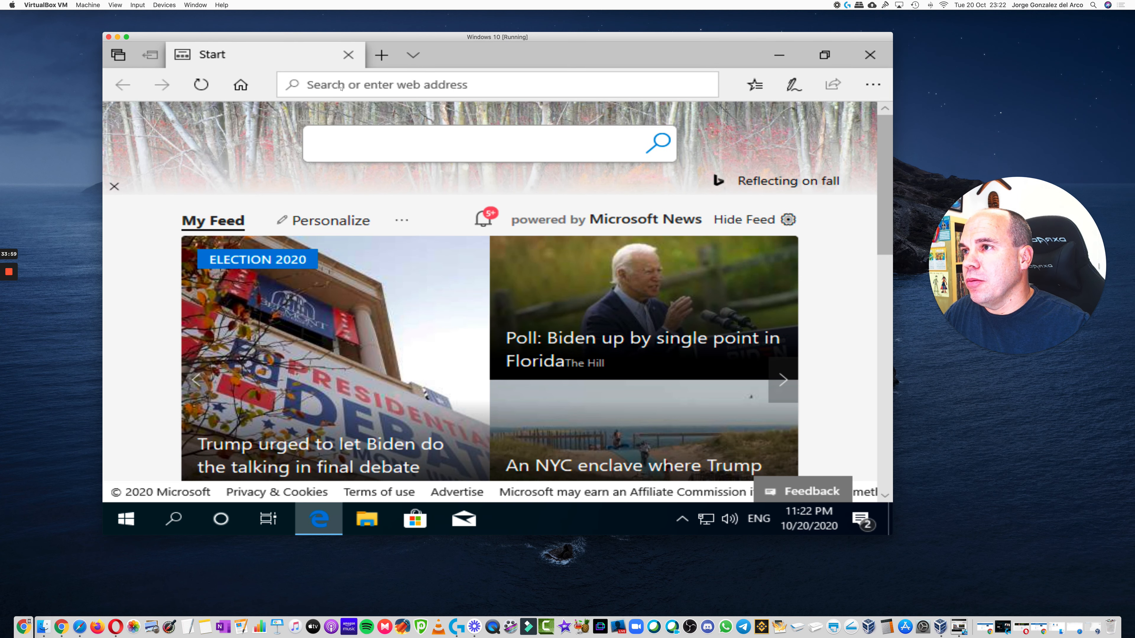
click(341, 86)
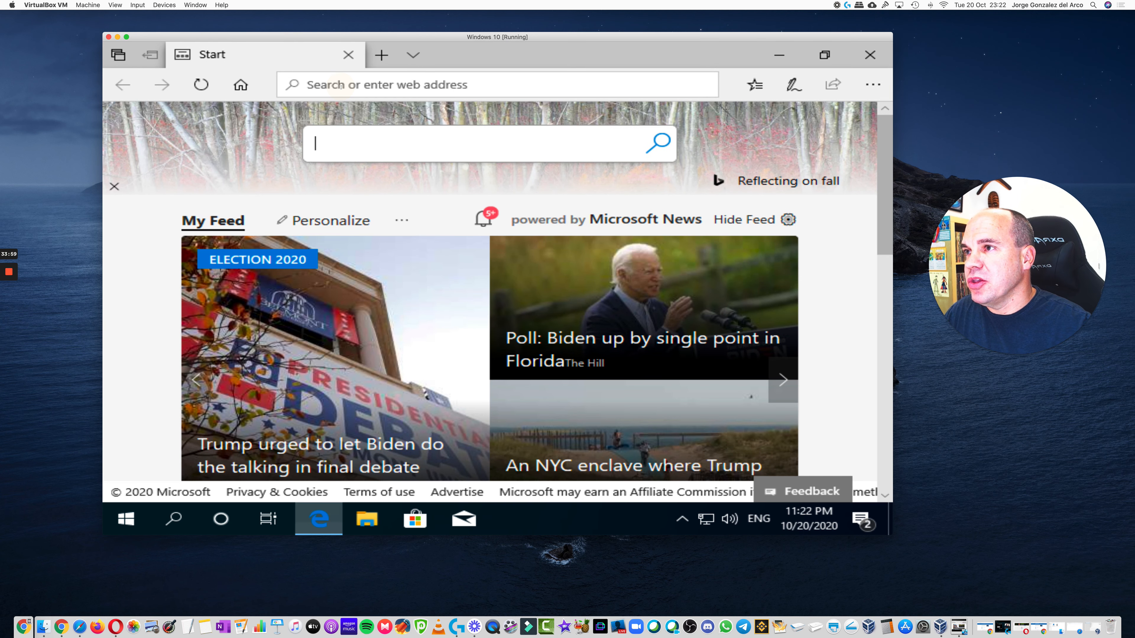
text(chrome)
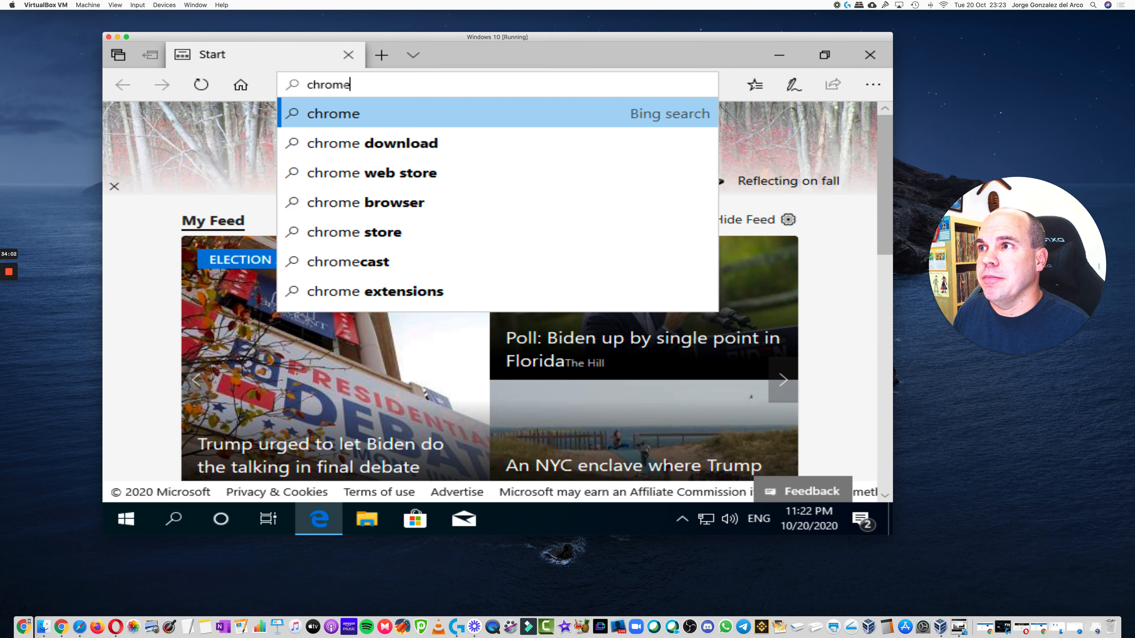
key(Return)
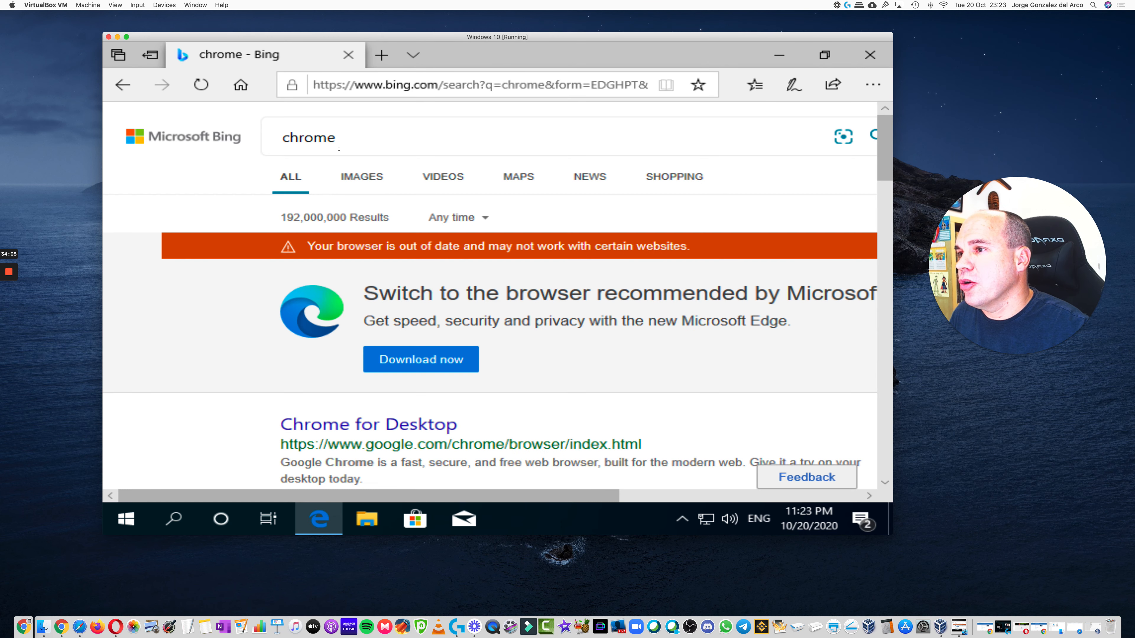
- Open the "Chrome for Desktop" search result to check that the page loads, and close the browser
scroll(288, 253, down, 7)
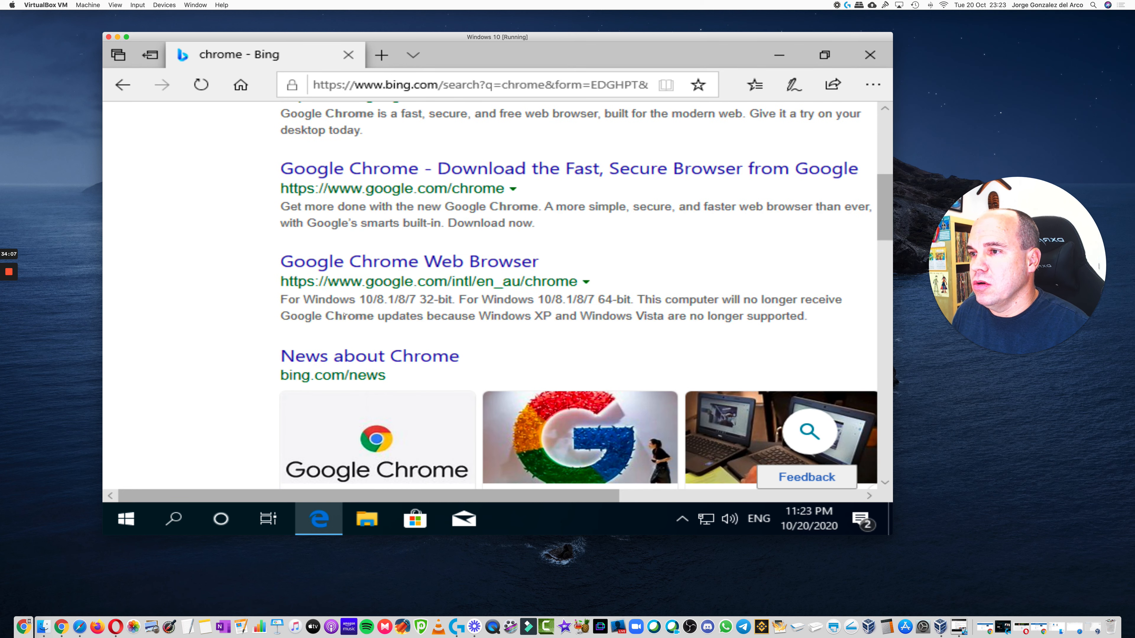
scroll(350, 262, up, 7)
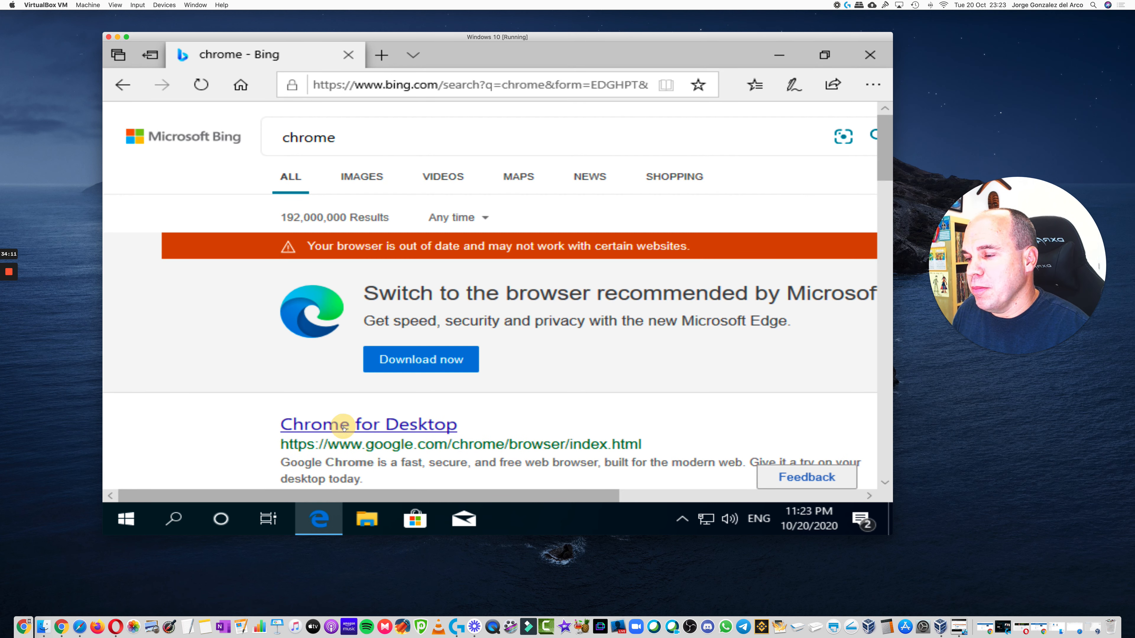
click(343, 427)
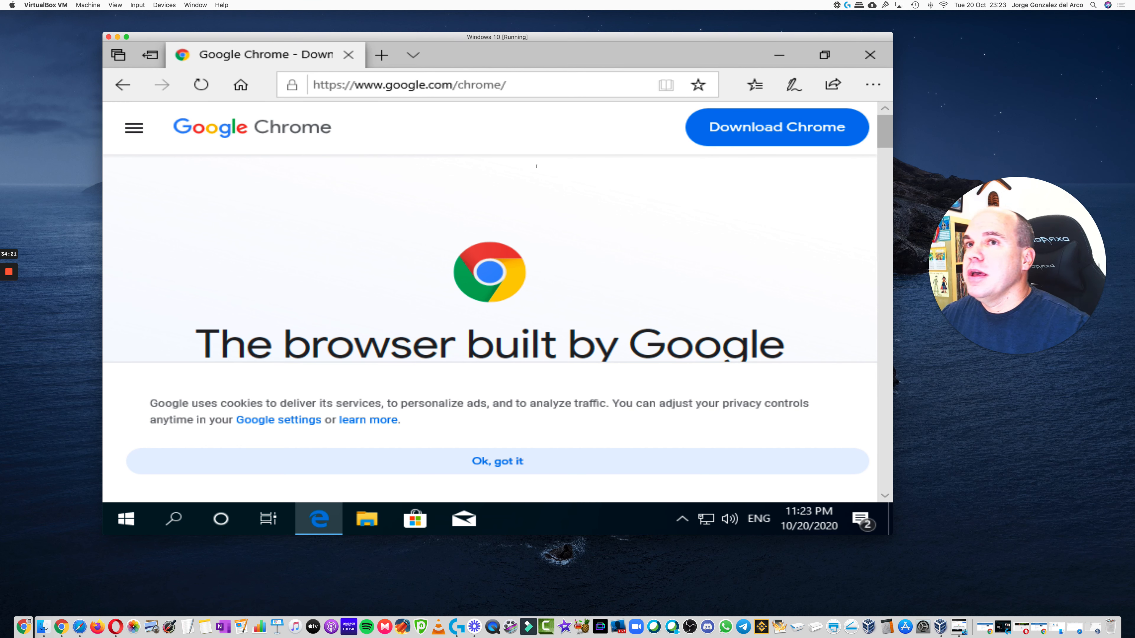
click(874, 62)
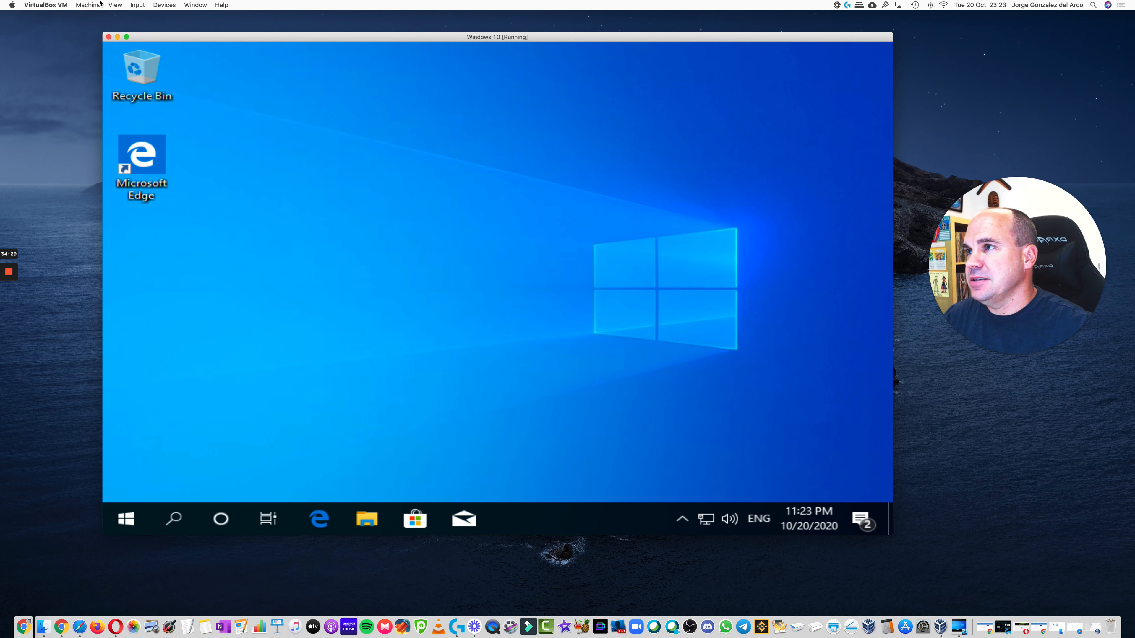
- Set the virtual machine's shared clipboard to Bidirectional
click(164, 5)
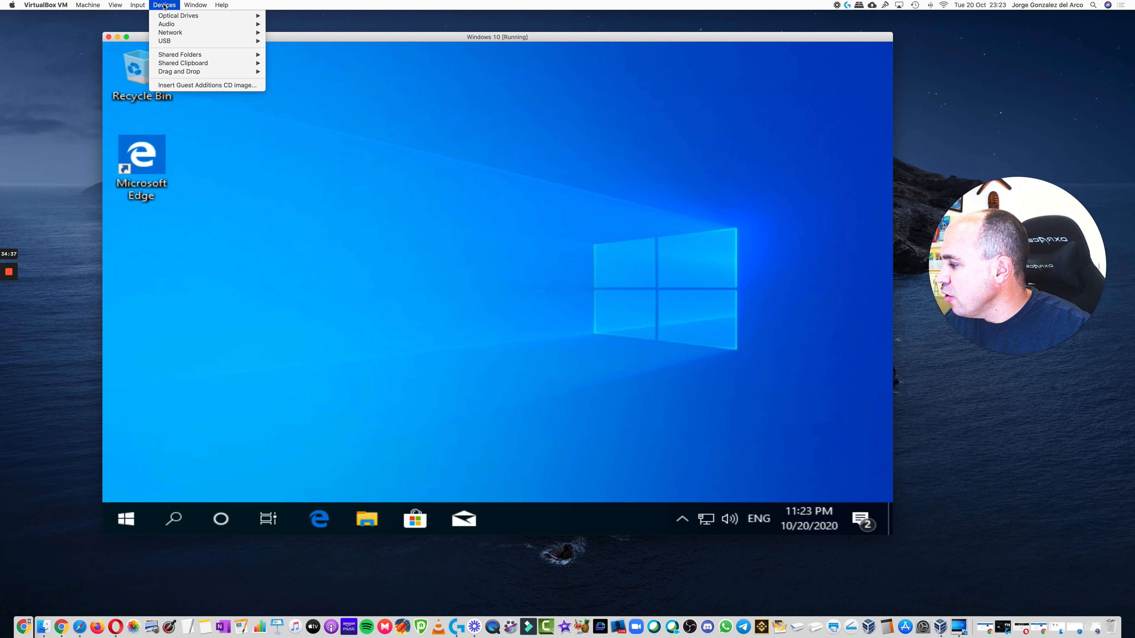
mouse_move(213, 69)
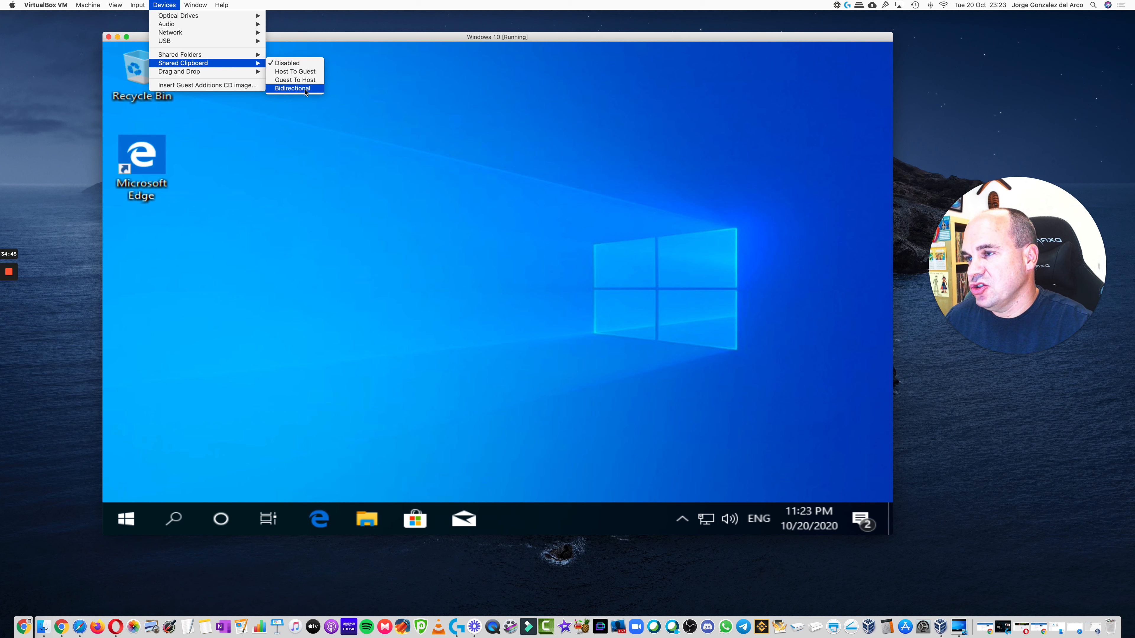
click(292, 88)
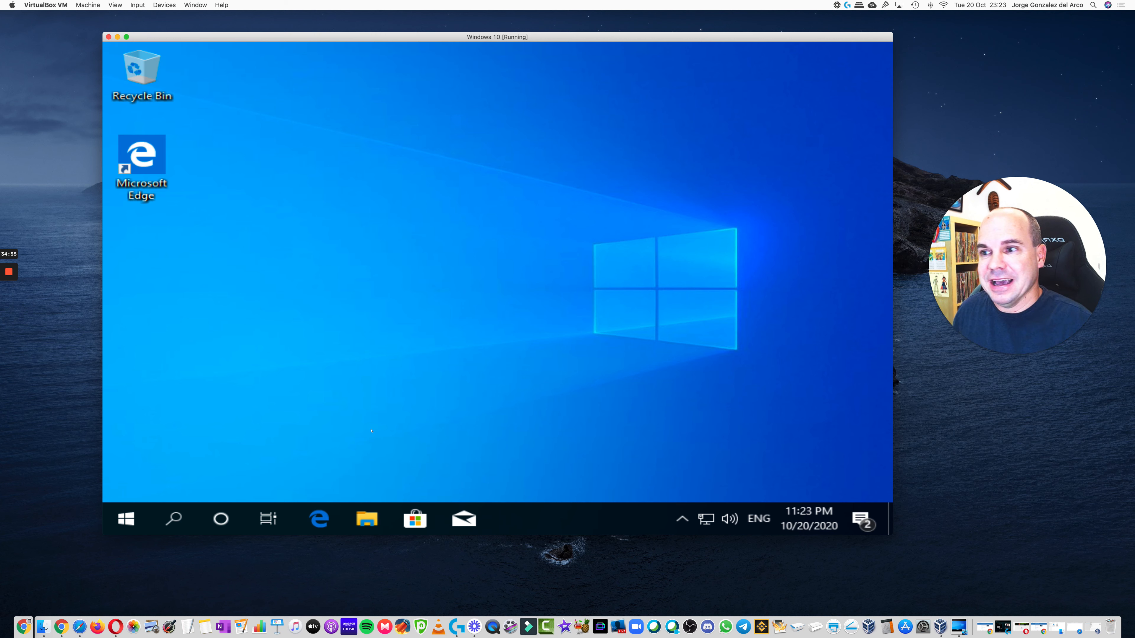
- Open Notepad in the virtual machine and enter the text "hello from virtual"
click(179, 524)
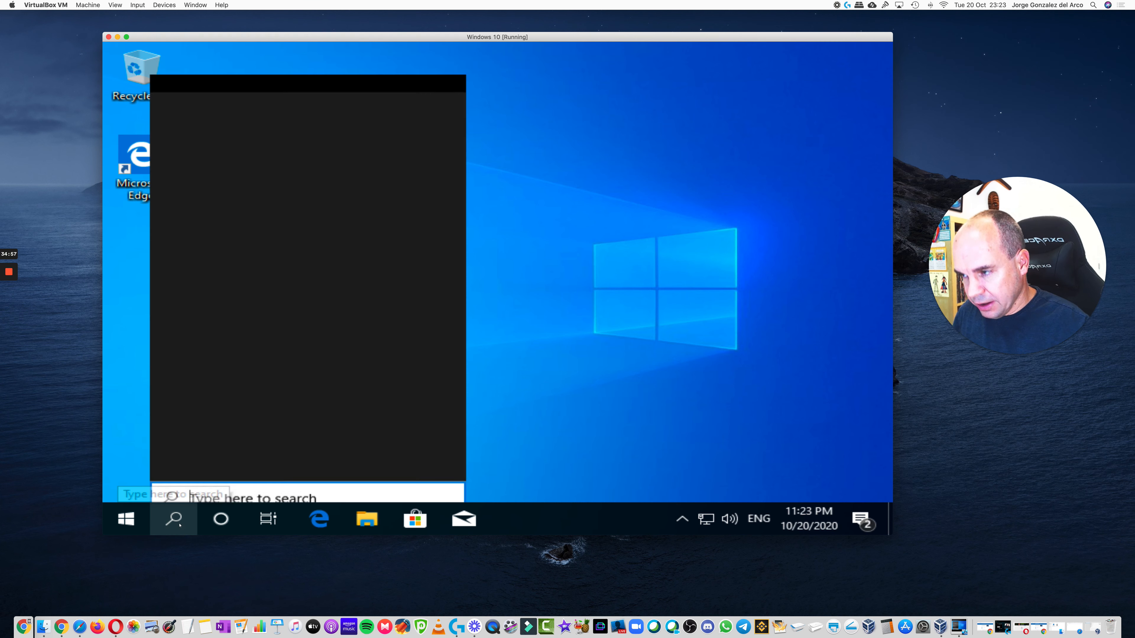
text(notepad)
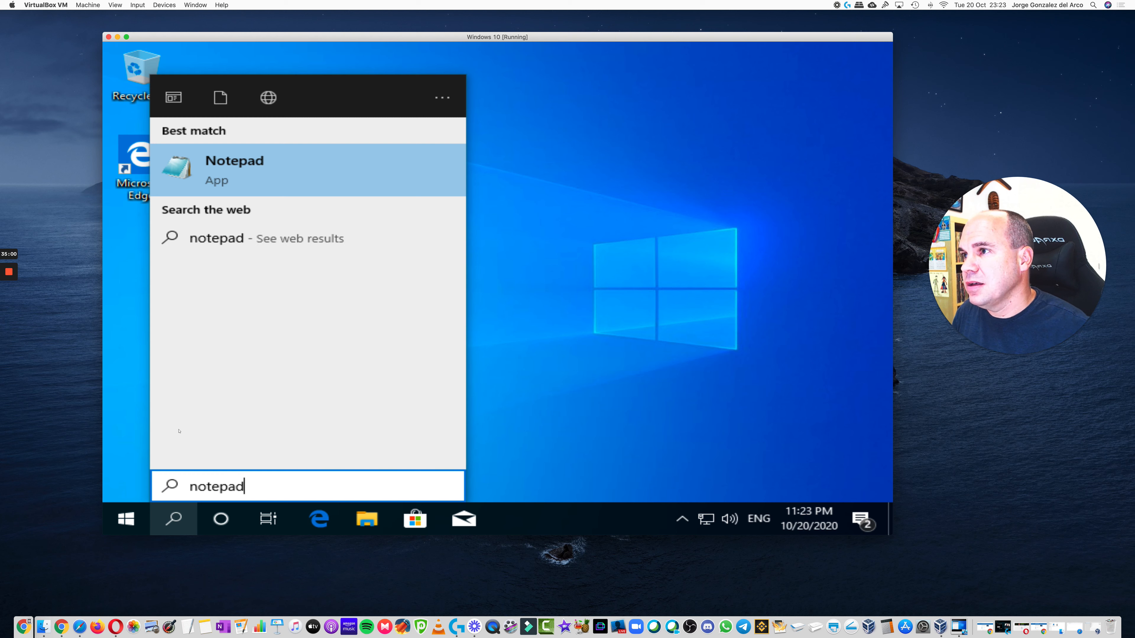
click(251, 177)
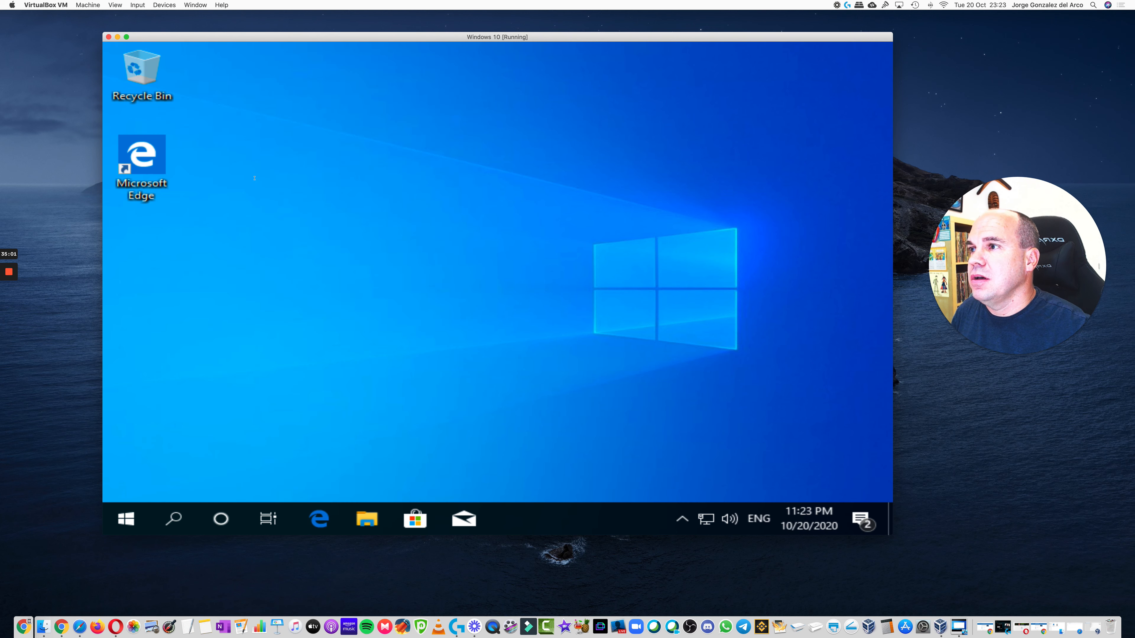
text(h)
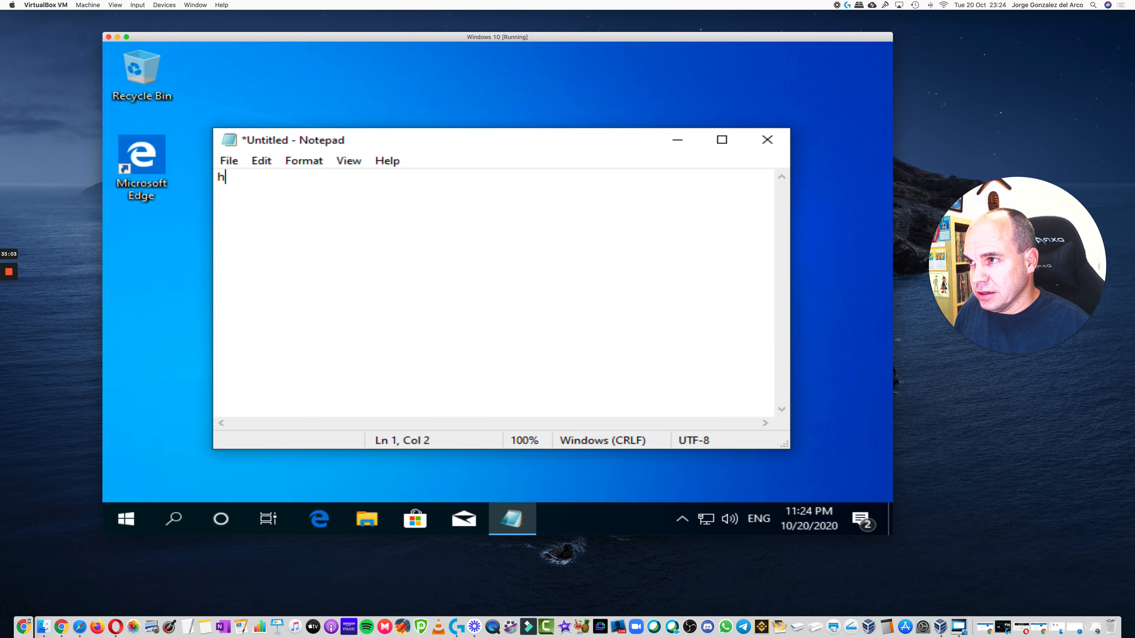
text(ello from )
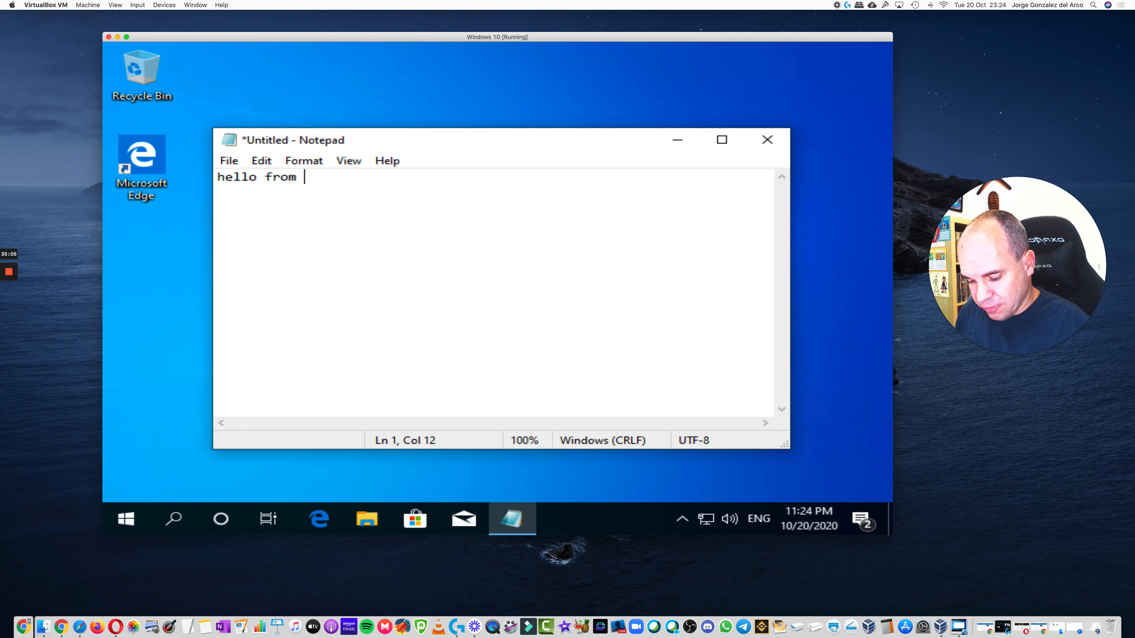
text(virtual)
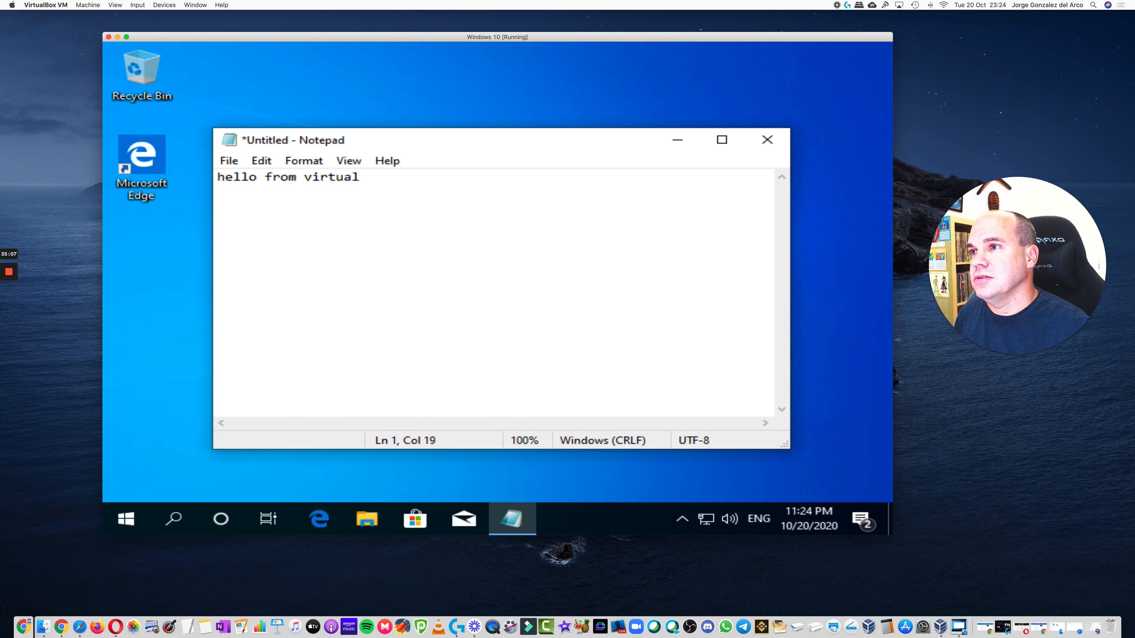
drag(360, 177, 239, 178)
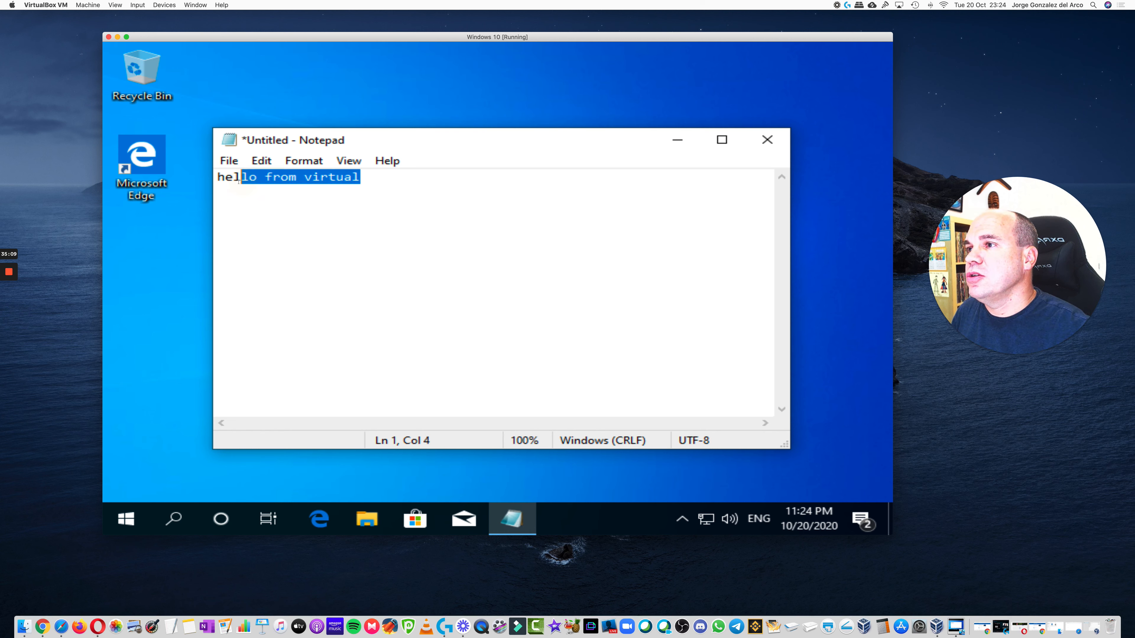
click(276, 178)
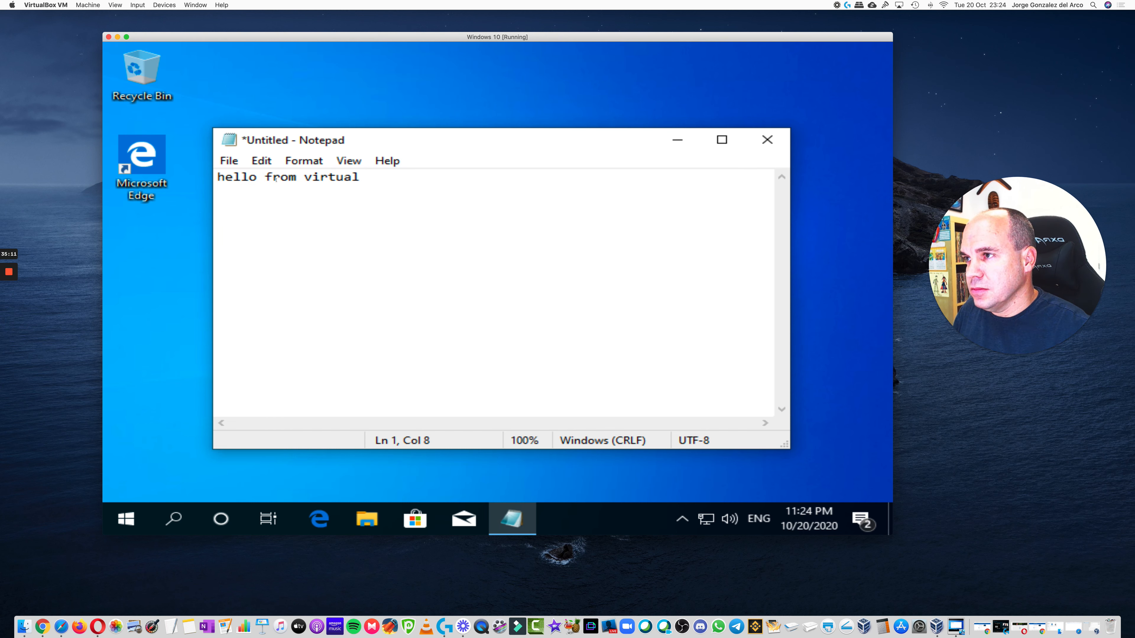
key(super+e)
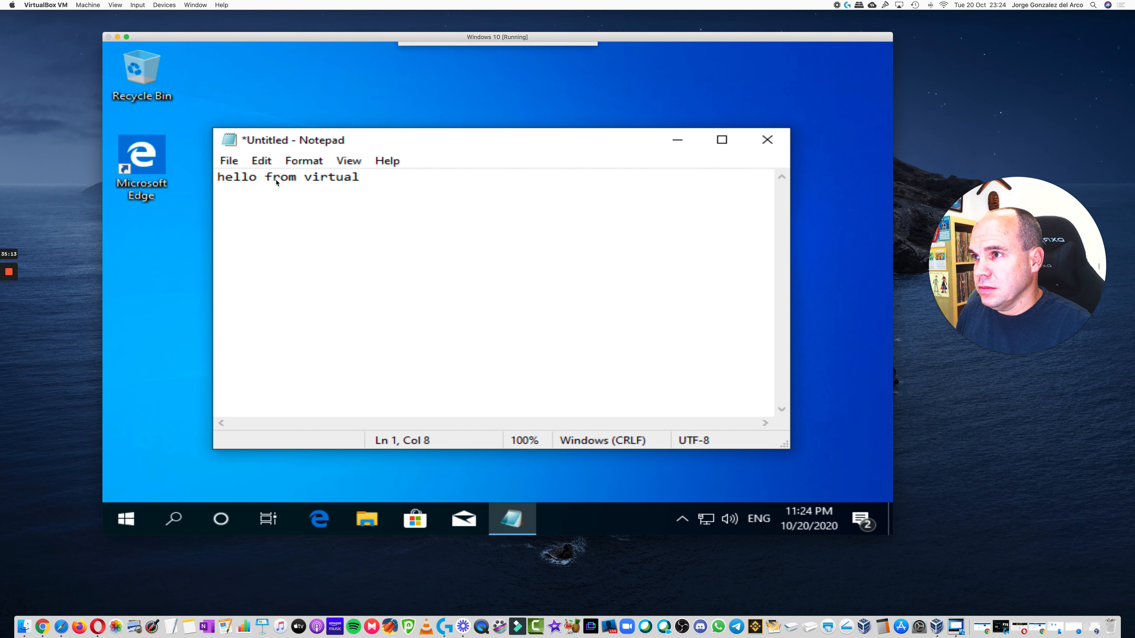
click(533, 114)
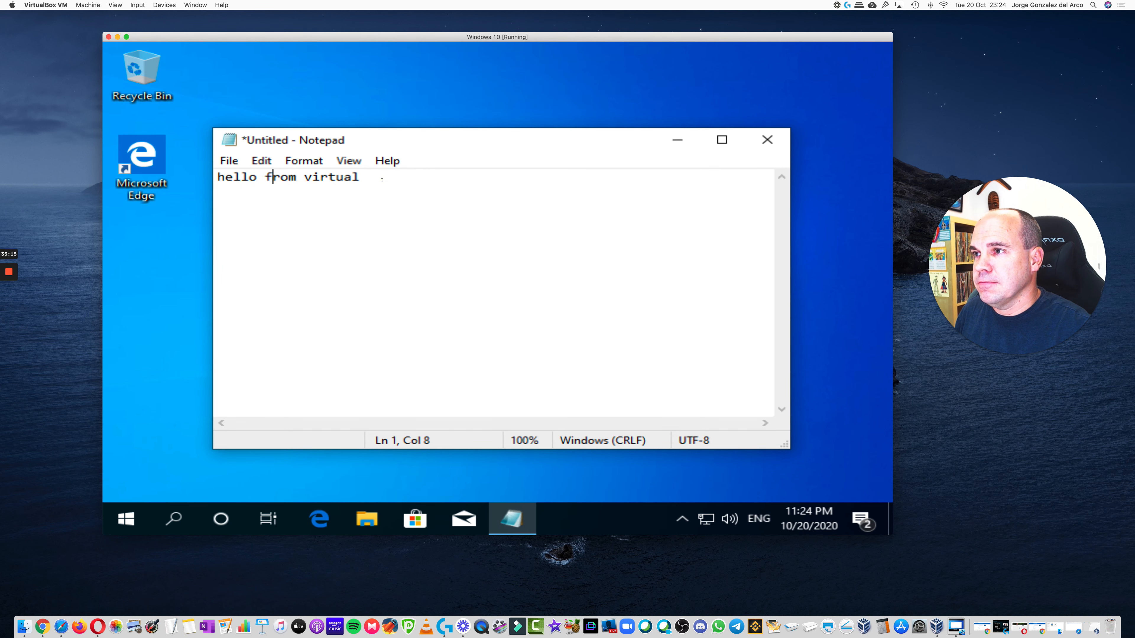
- Copy the whole "hello from virtual" line in Notepad
drag(383, 180, 227, 178)
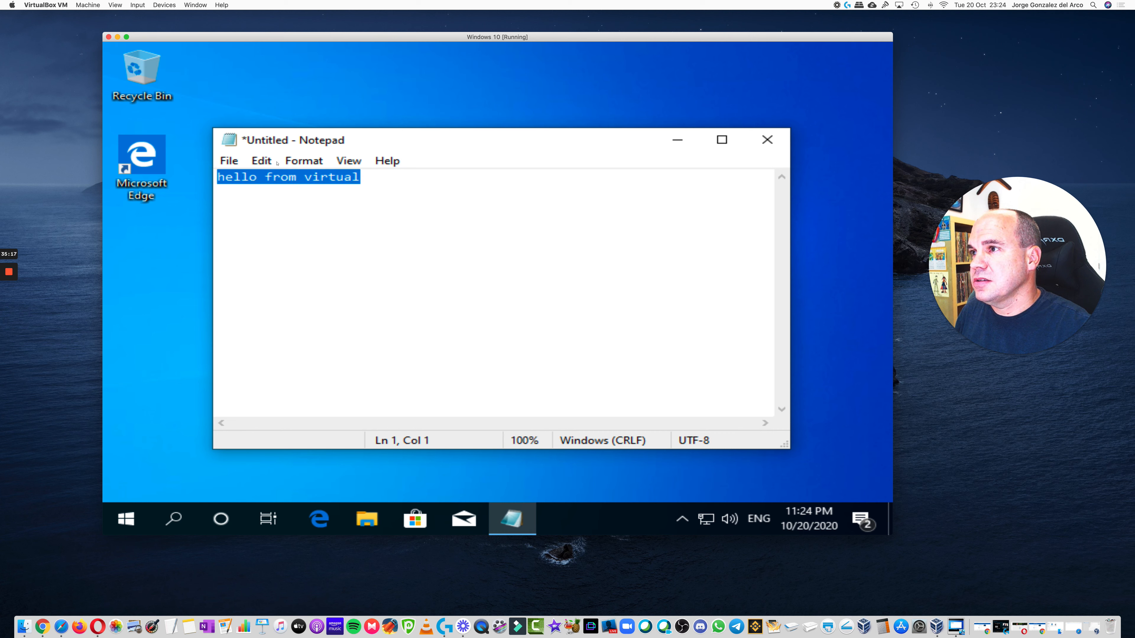
click(261, 161)
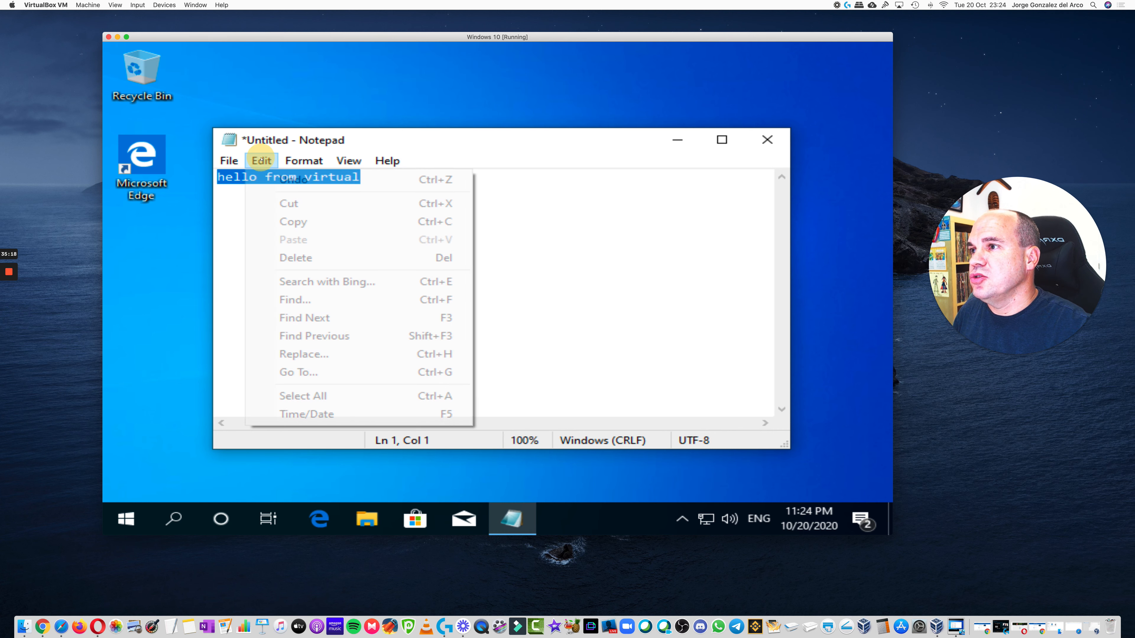
click(303, 225)
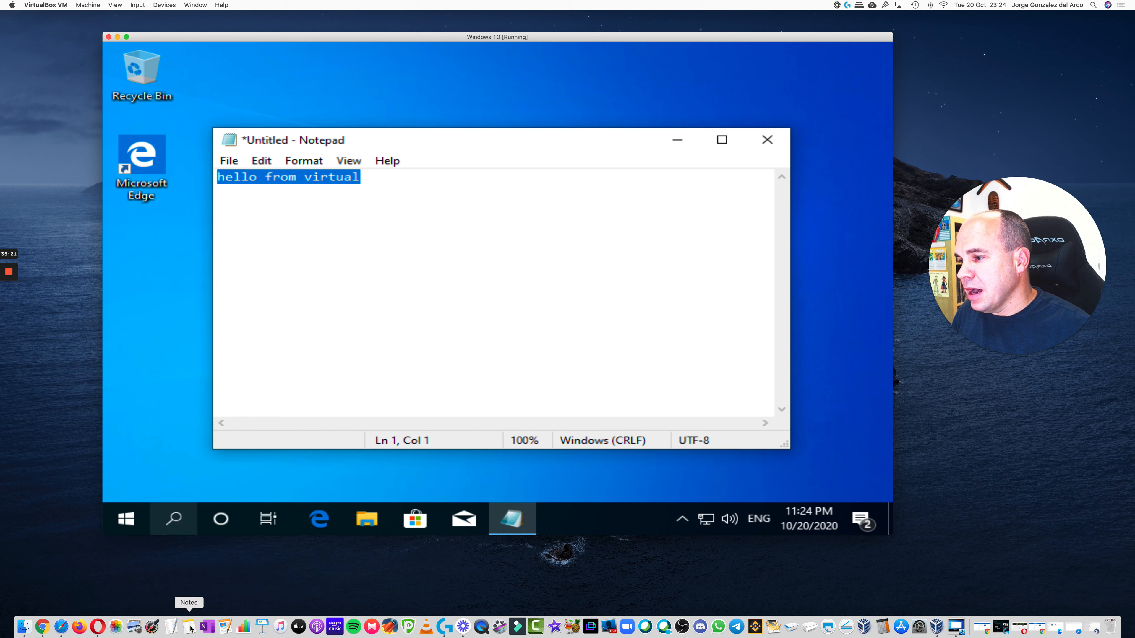
- Switch to TextEdit on the host, create a new document and minimise the virtual machine window
click(171, 626)
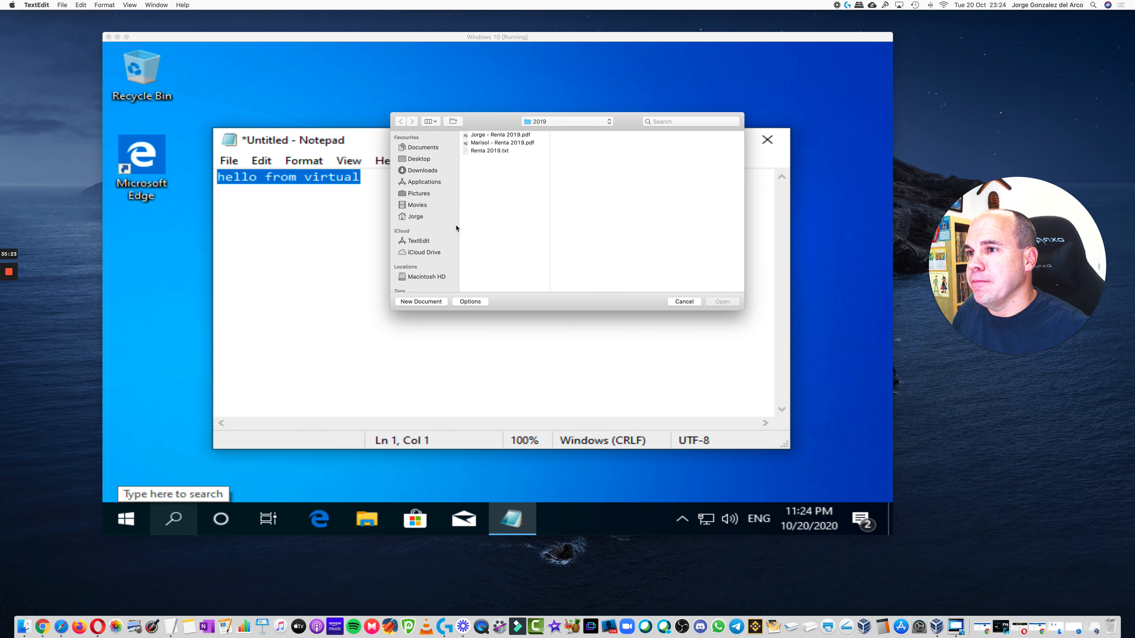
click(420, 302)
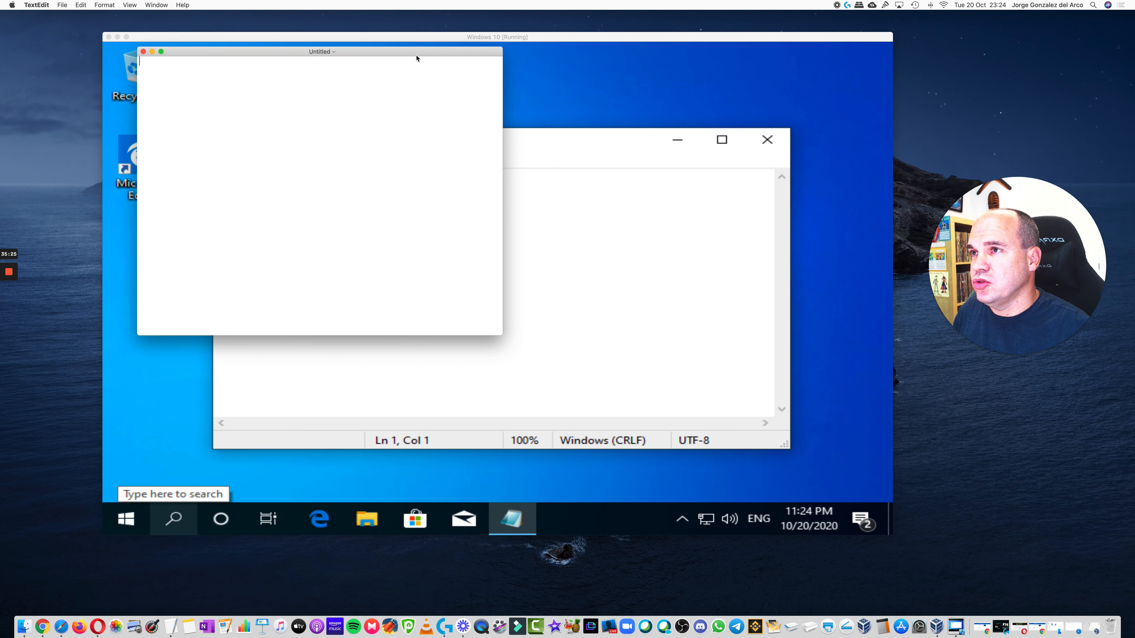
click(117, 36)
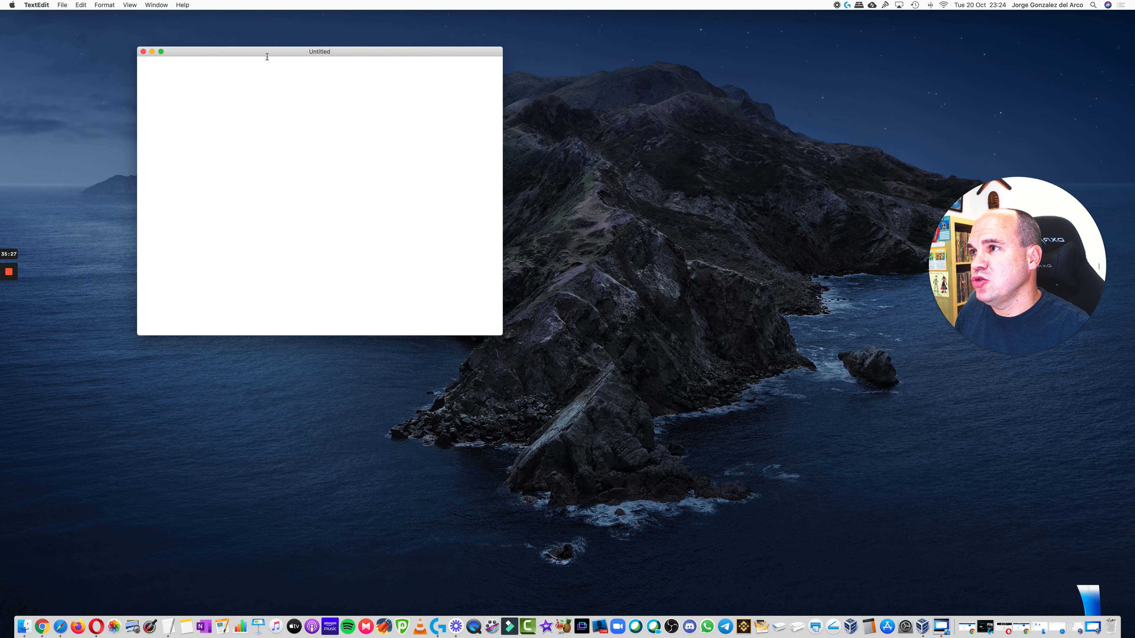
- Move the empty TextEdit document on the host desktop and paste the text copied in the virtual machine into it
drag(267, 53, 314, 91)
click(317, 127)
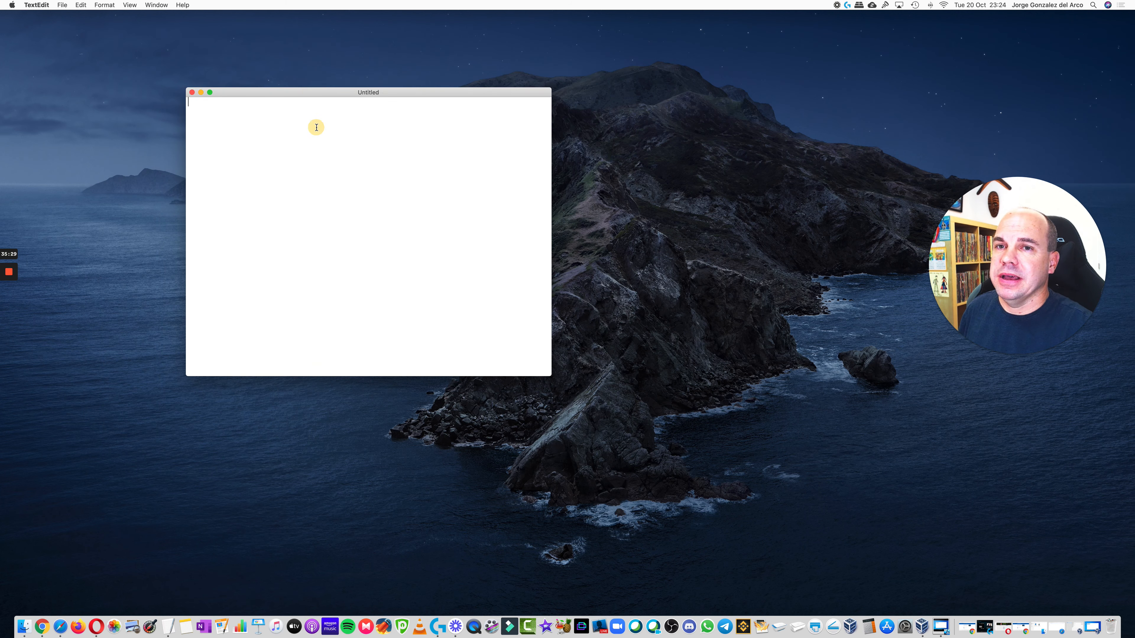
right_click(296, 119)
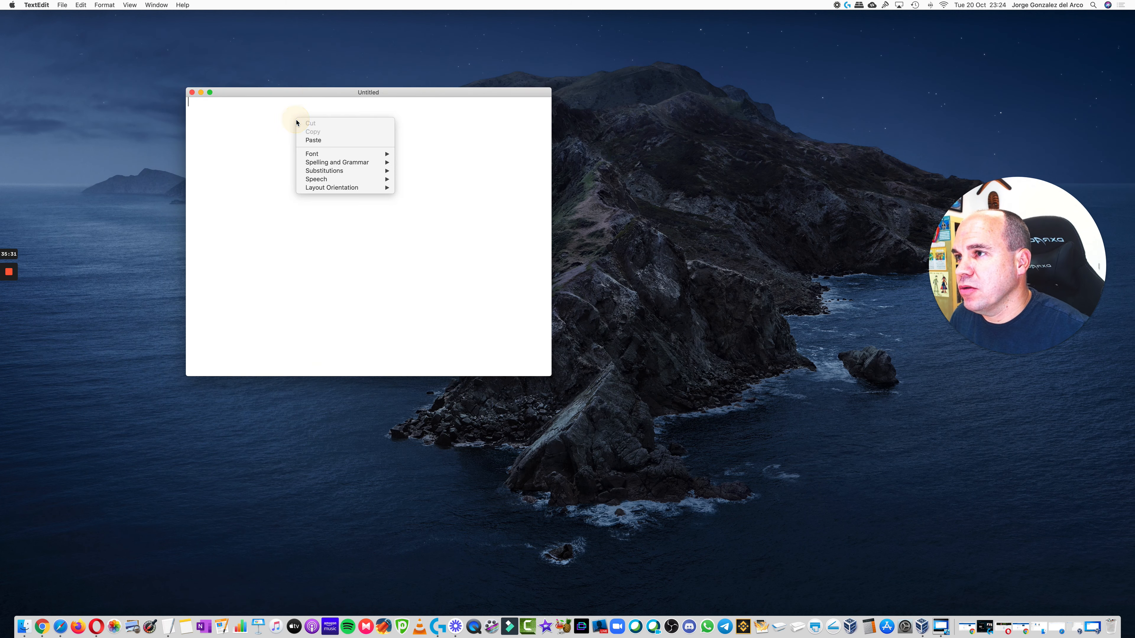
click(324, 138)
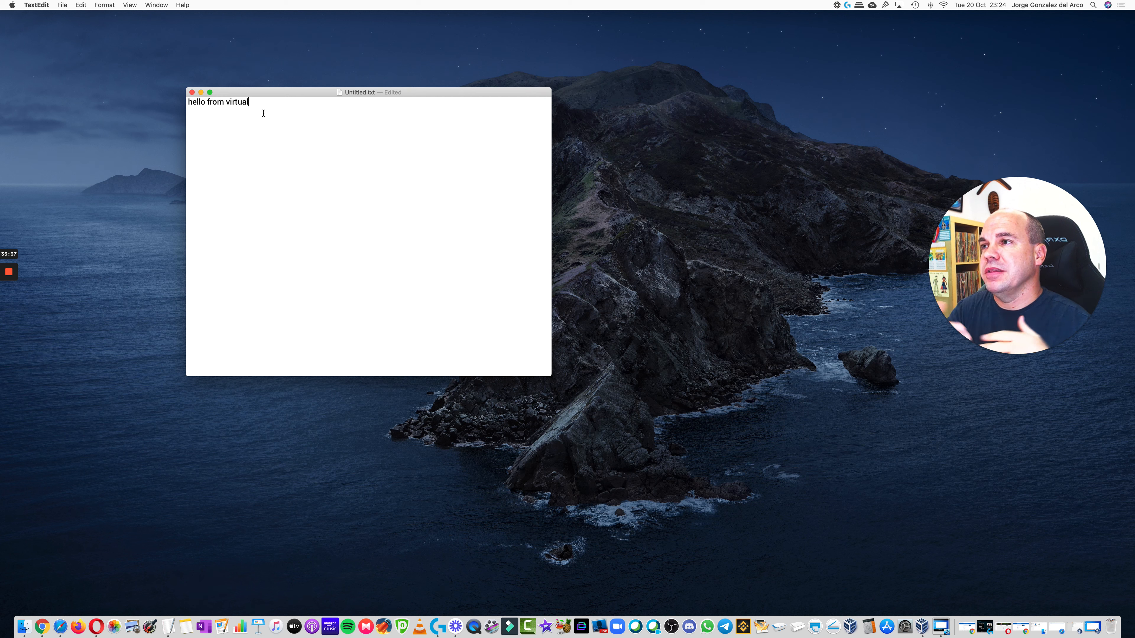
- Change the TextEdit line to "hello from real" and copy the whole line
drag(250, 102, 228, 102)
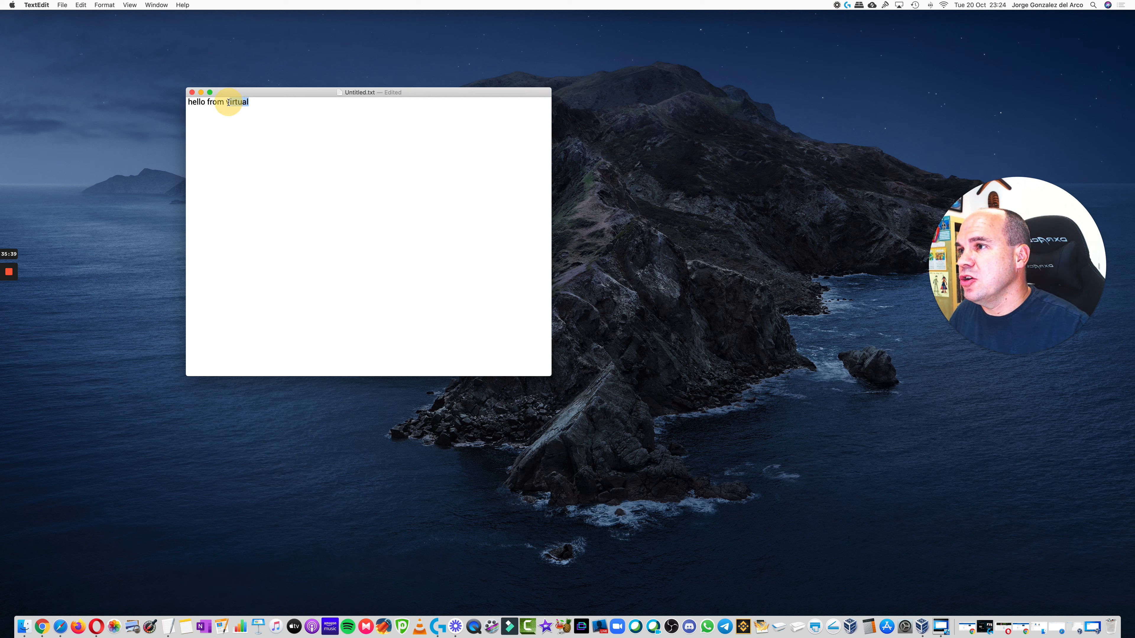
text(re)
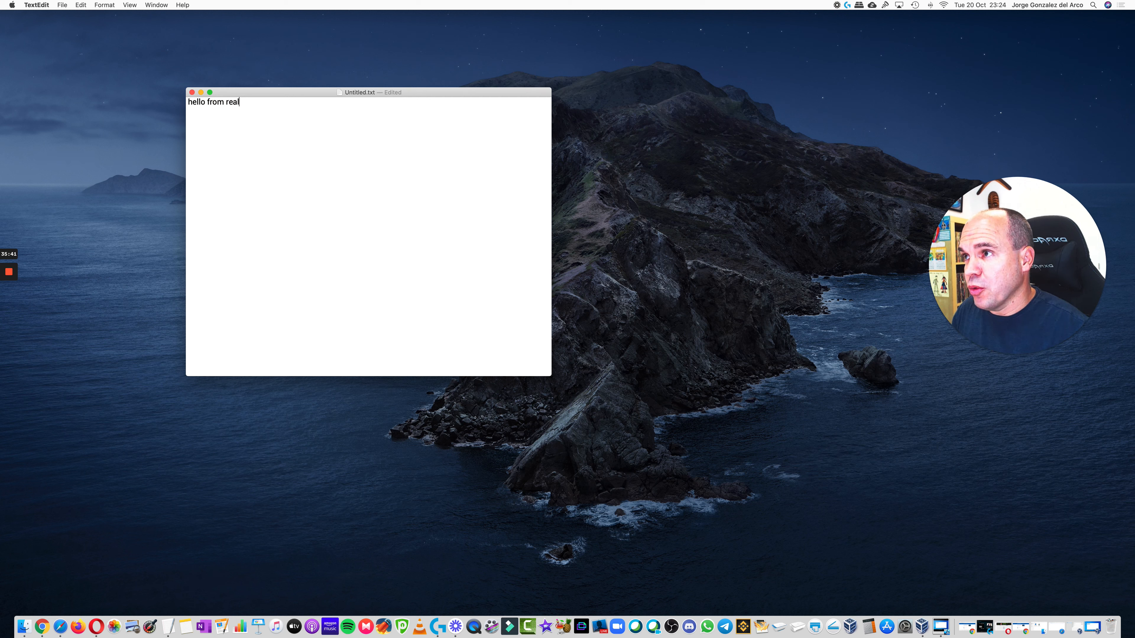
drag(265, 104, 172, 103)
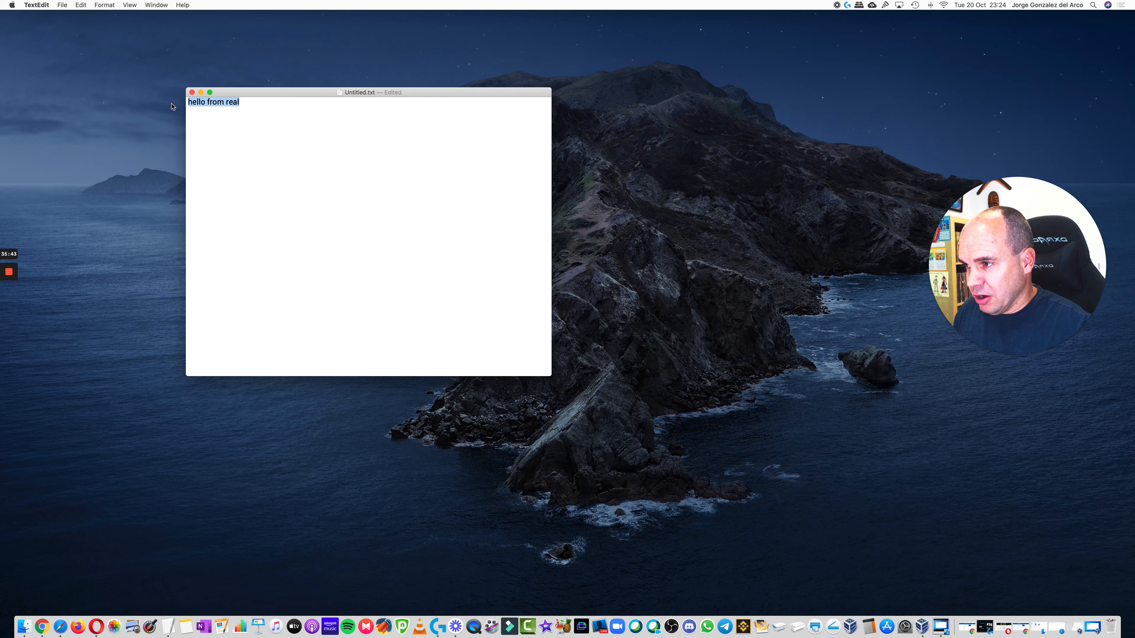
- Switch back to the virtual machine and replace all the text in Notepad with the line copied on the host
click(941, 627)
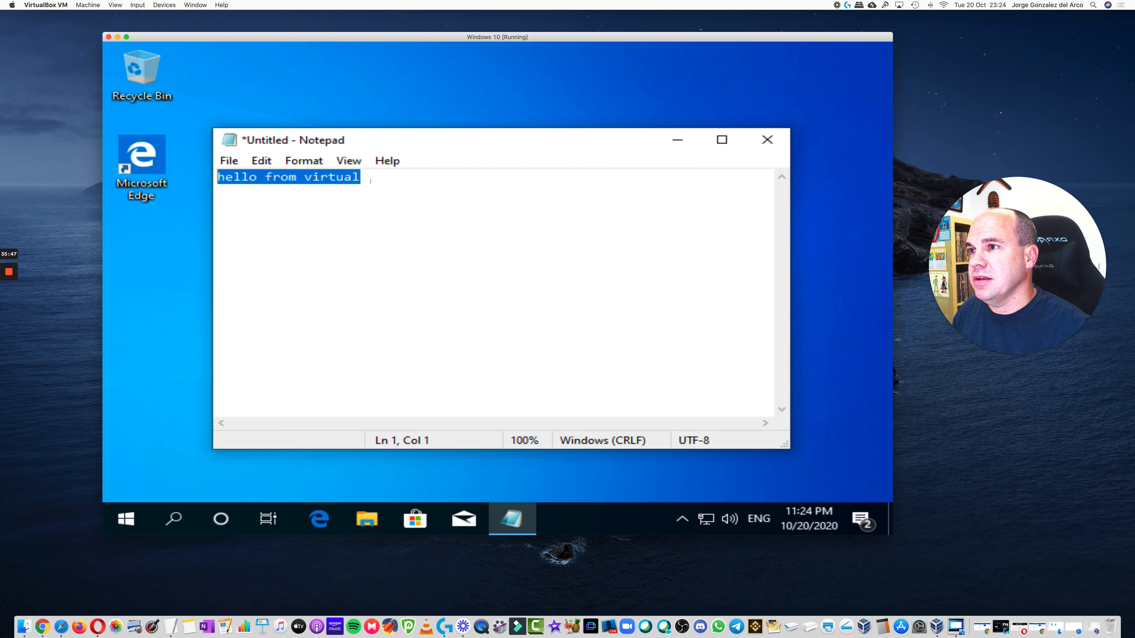
click(370, 181)
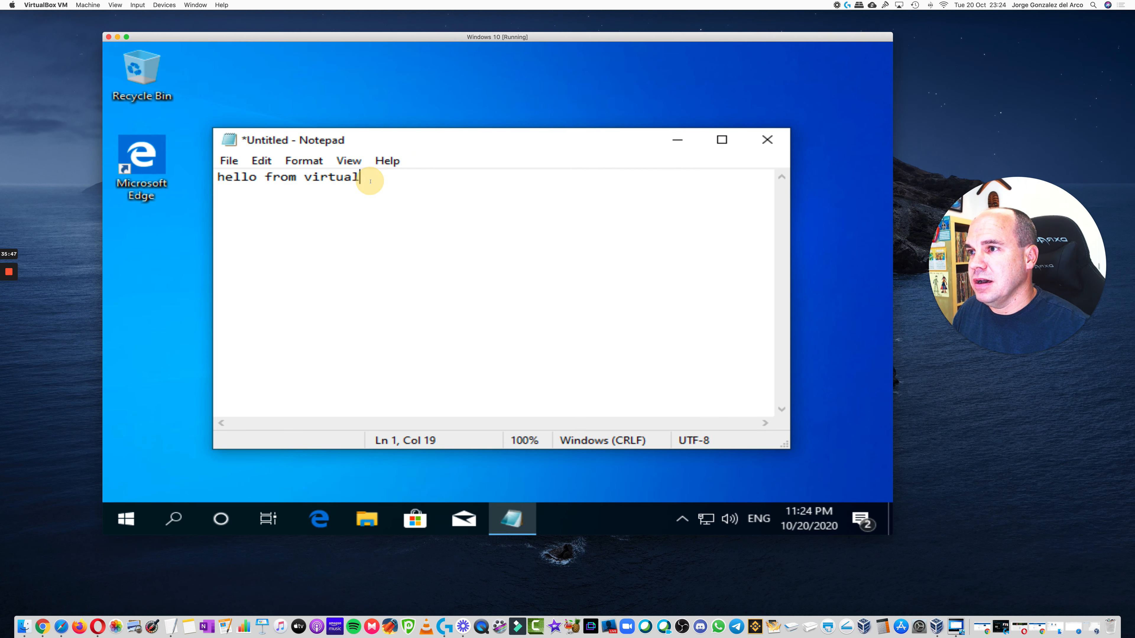
key(BackSpace)
key(BackSpace)
key(BackSpace)
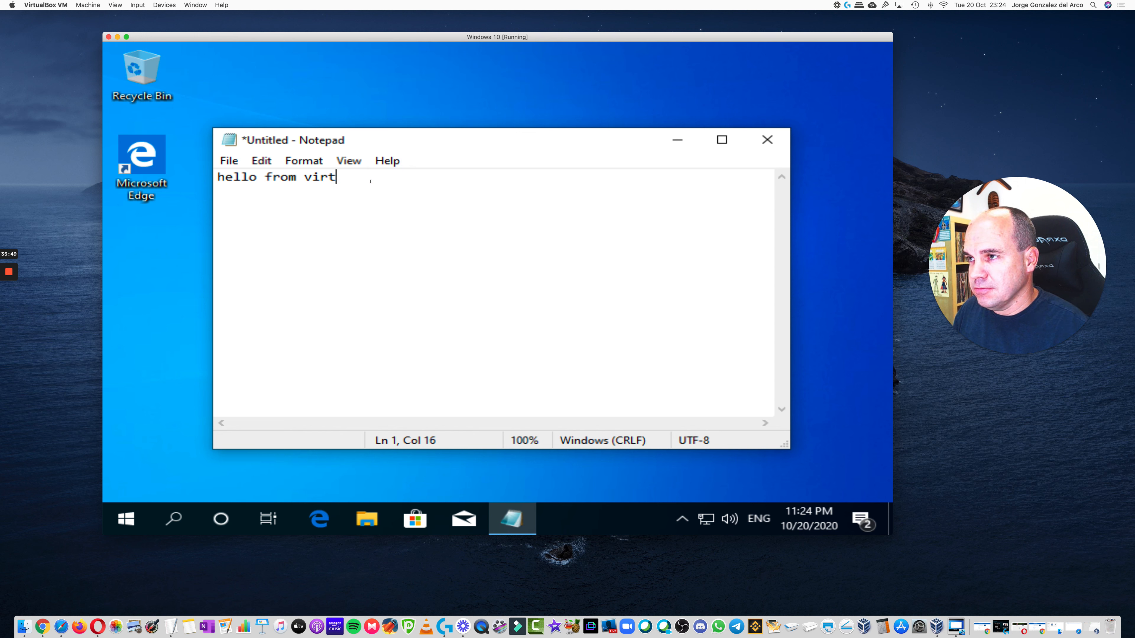
key(BackSpace)
key(BackSpace)
key(BackSpace)
key(BackSpace)
key(BackSpace)
key(BackSpace)
key(BackSpace)
key(BackSpace)
key(BackSpace)
key(BackSpace)
key(BackSpace)
key(BackSpace)
key(BackSpace)
key(BackSpace)
key(BackSpace)
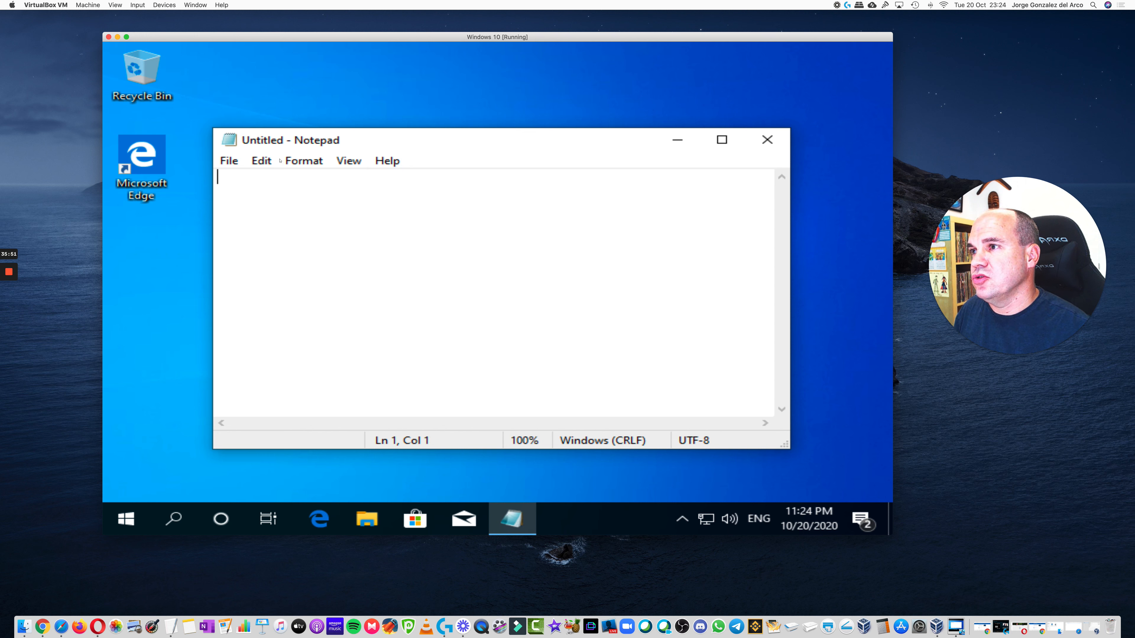
click(263, 160)
click(320, 240)
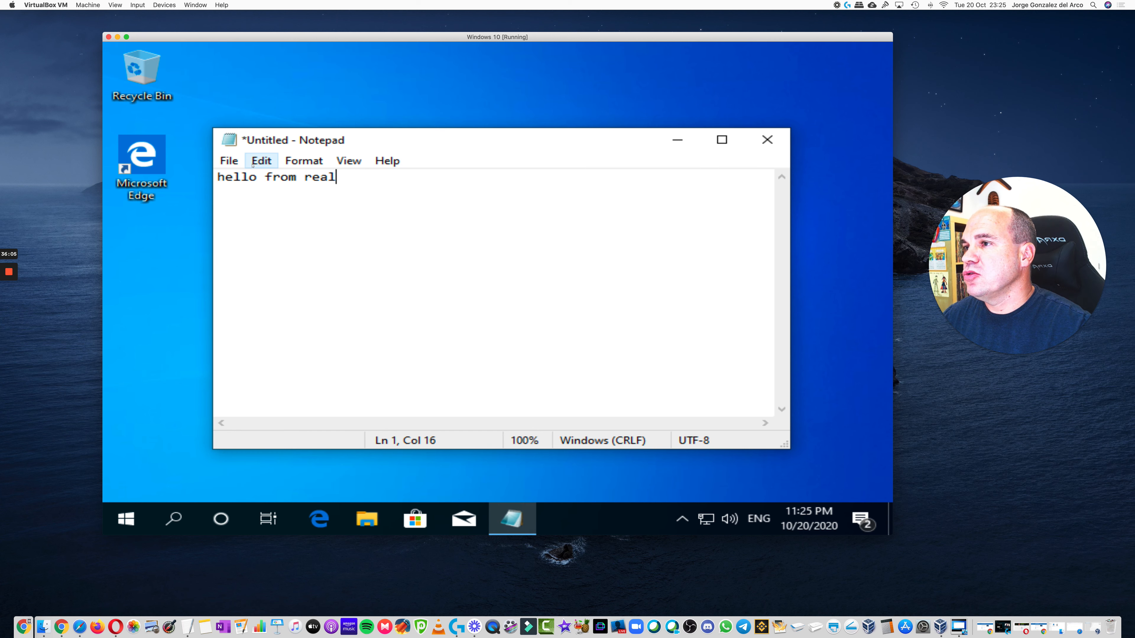
- Save the note to the virtual machine's Desktop as virtual.txt and close Notepad
click(239, 165)
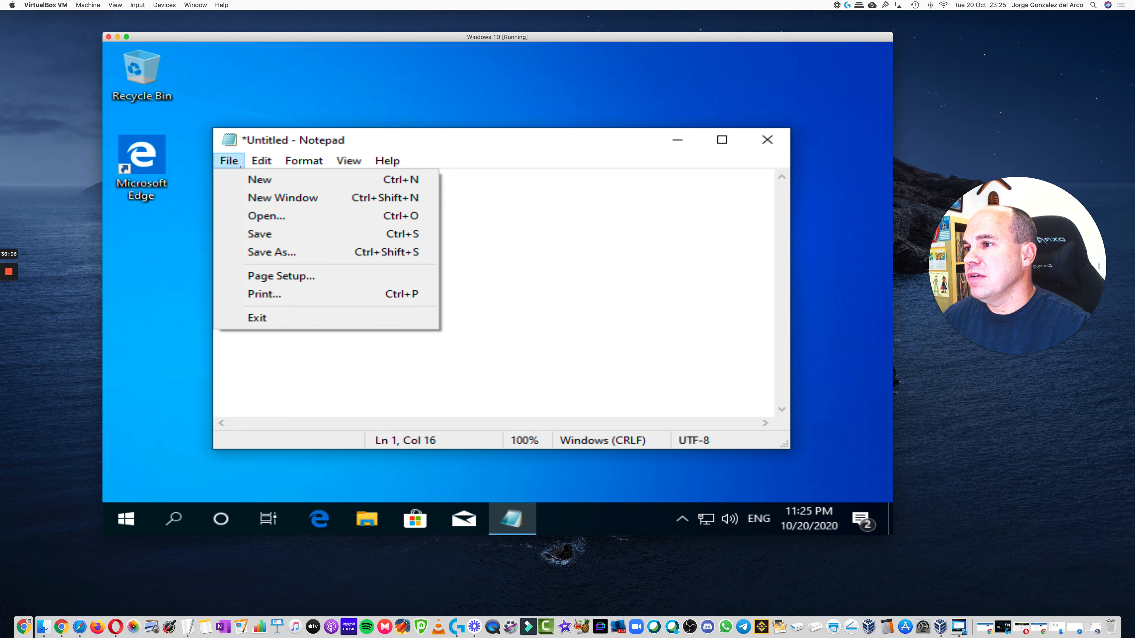
click(283, 240)
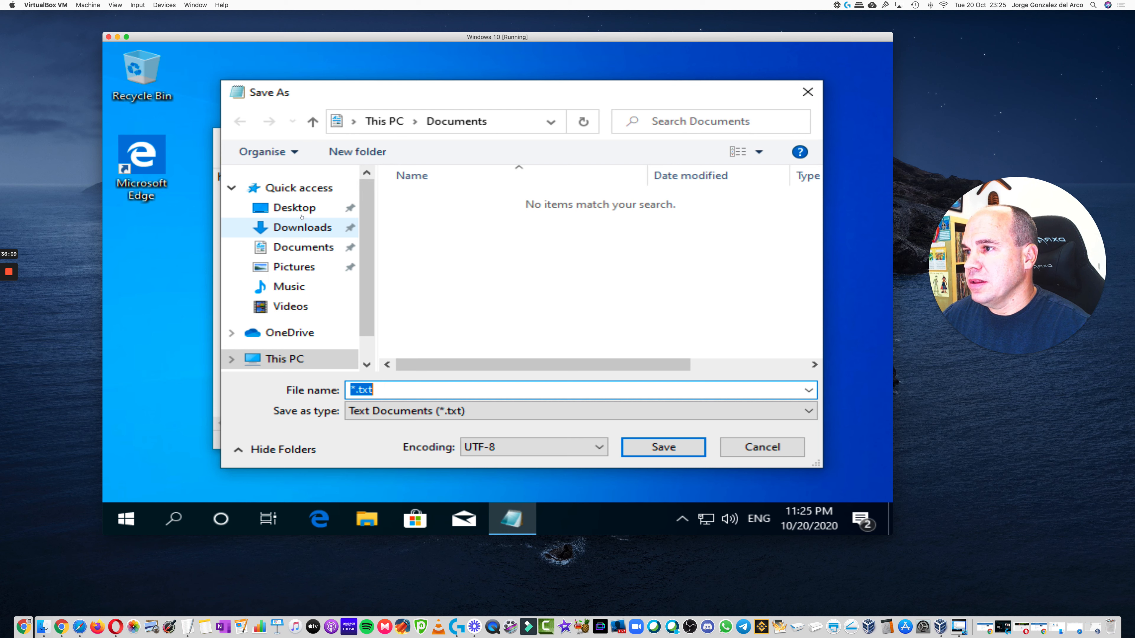
click(298, 208)
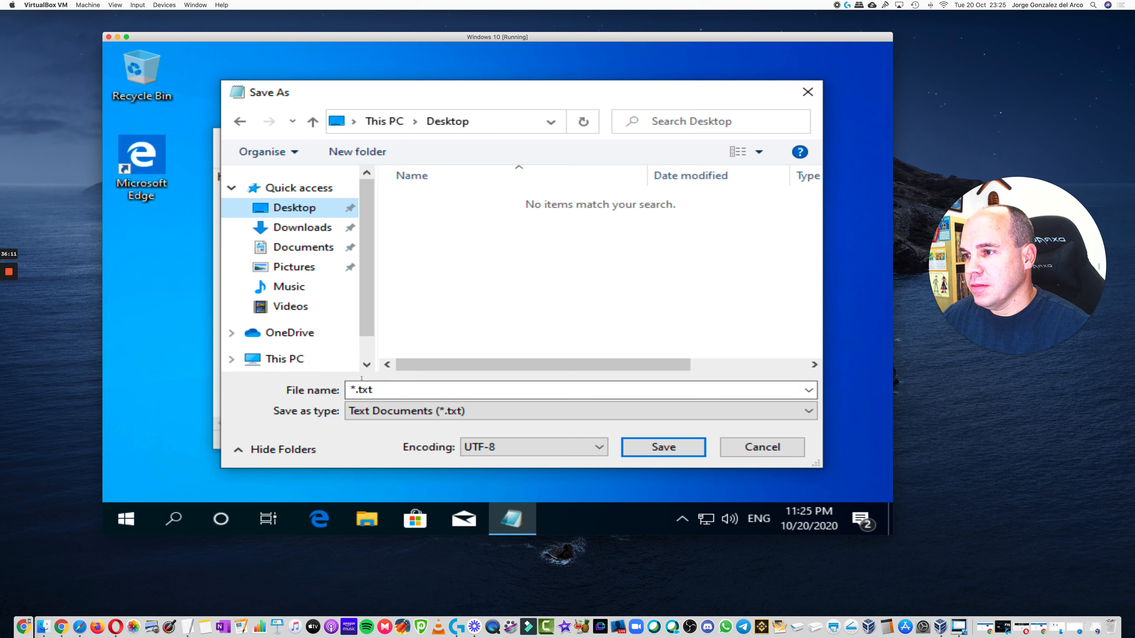
double_click(356, 390)
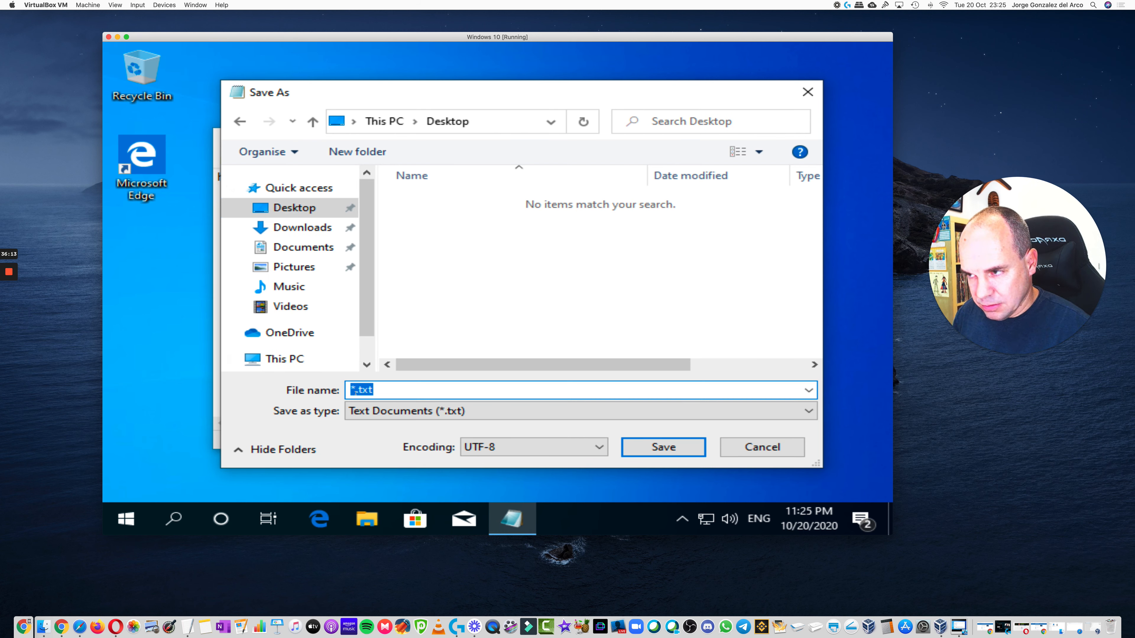
click(354, 390)
key(BackSpace)
text(vi)
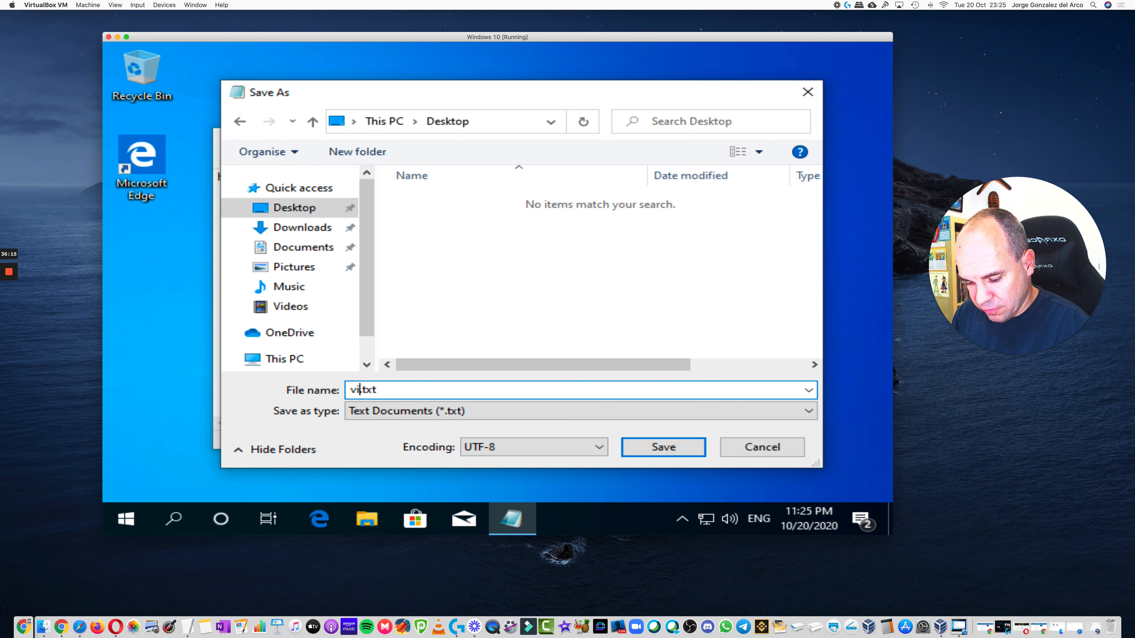
text(rtual)
key(Return)
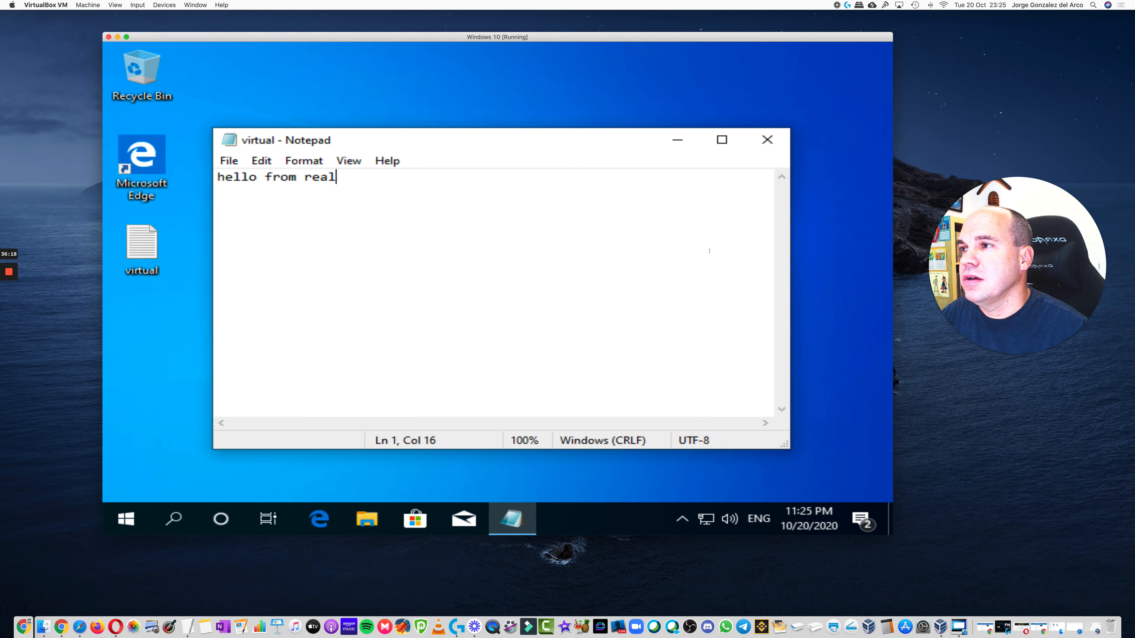
click(768, 139)
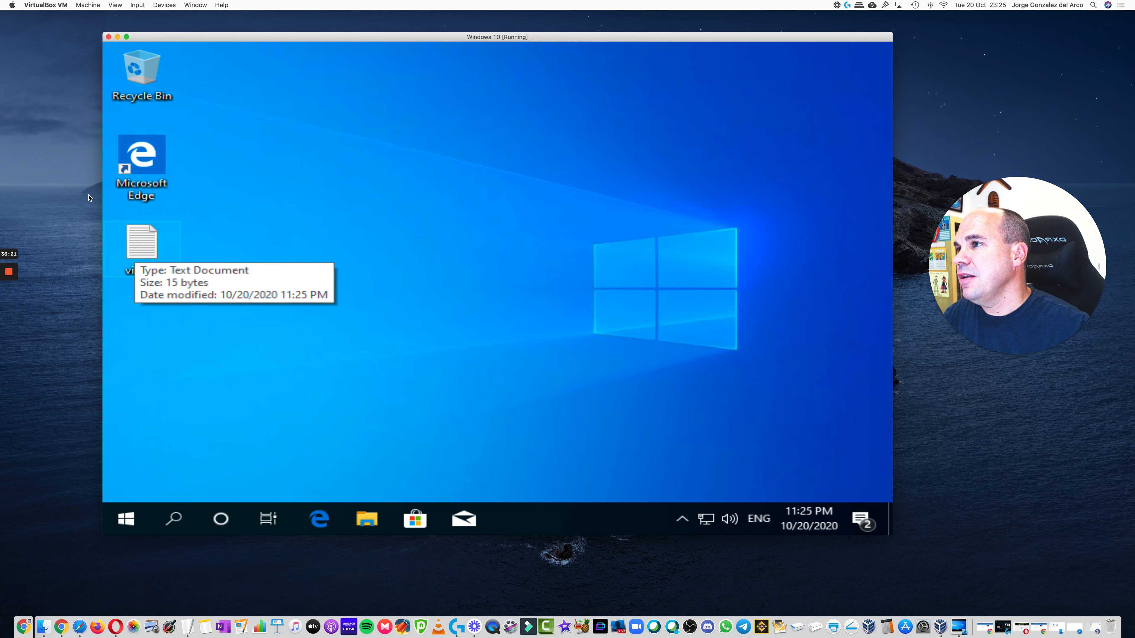
- Try to set the Windows 10 virtual machine's drag-and-drop mode to Bidirectional
drag(219, 38, 267, 46)
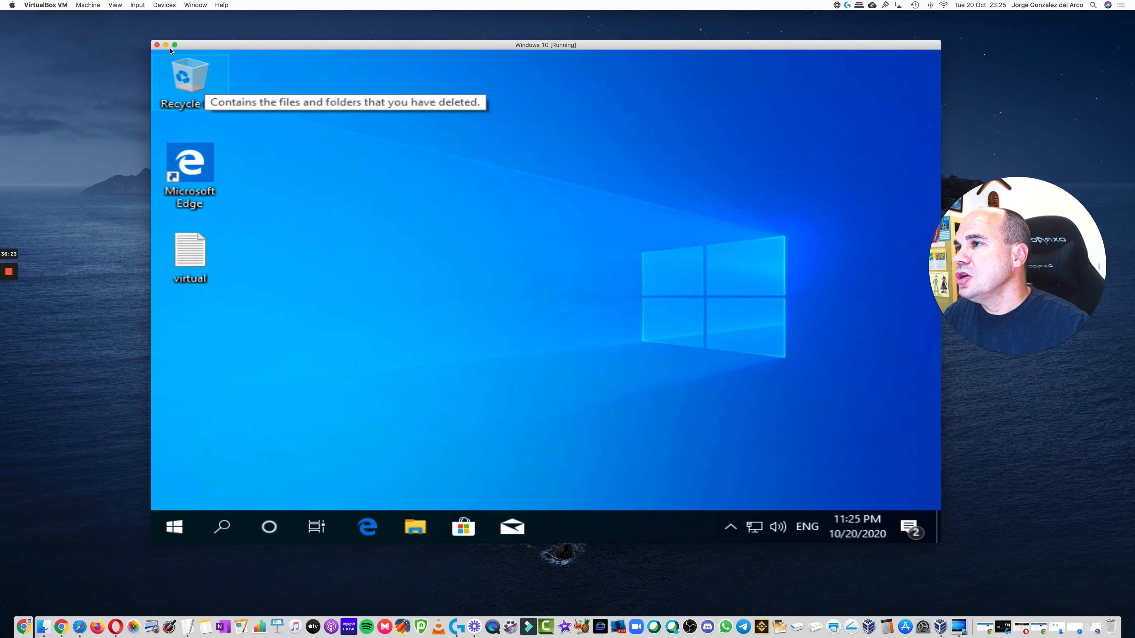
click(162, 5)
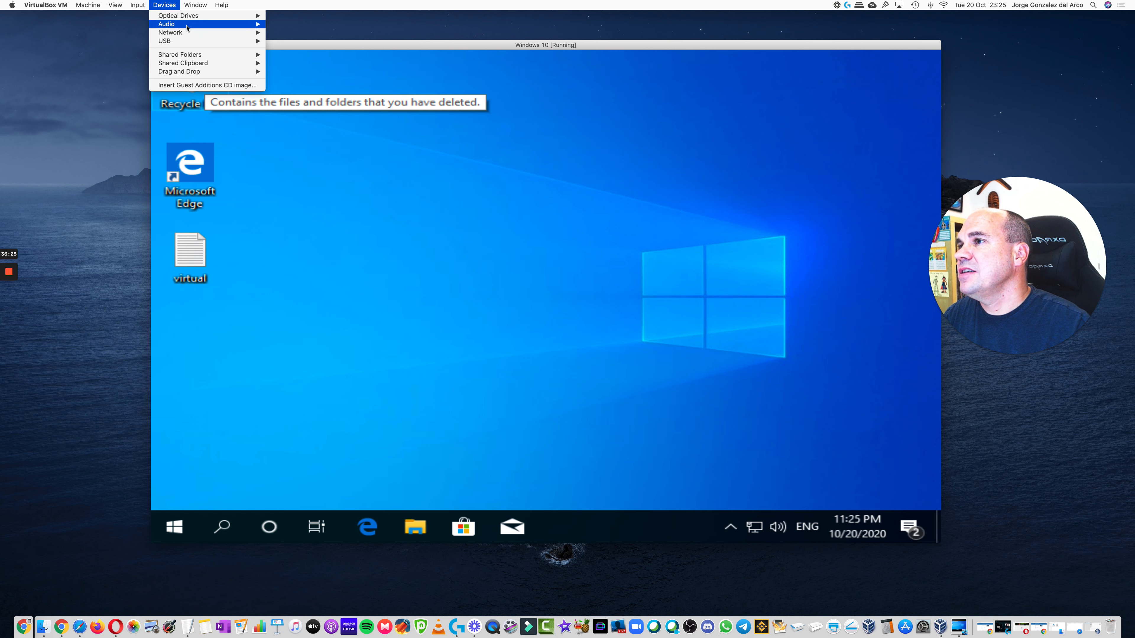
mouse_move(214, 75)
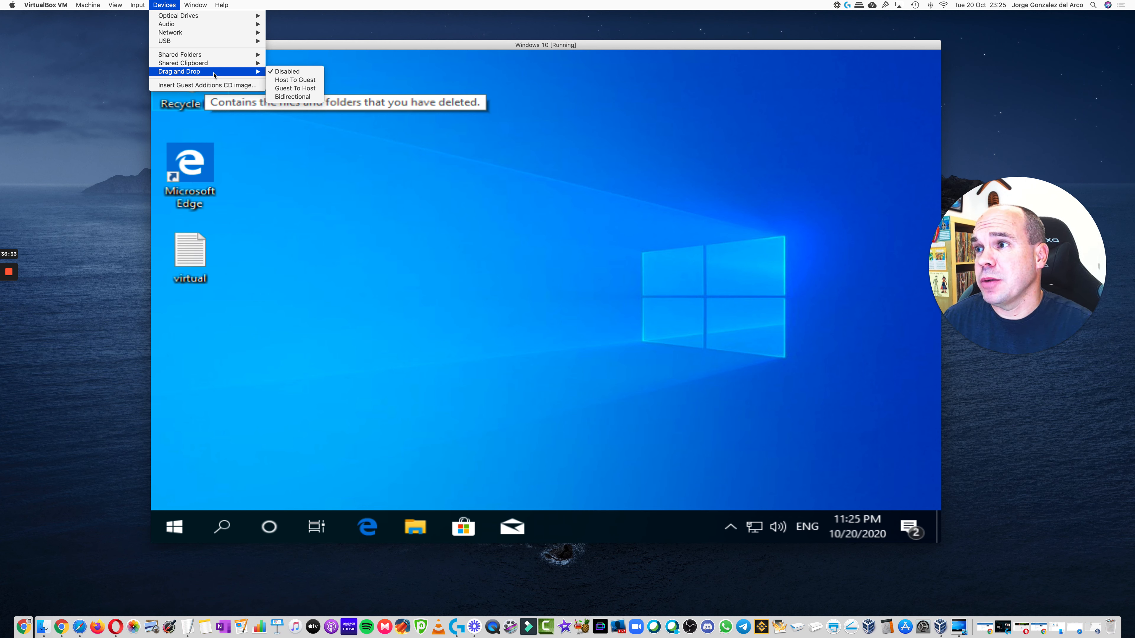
click(304, 97)
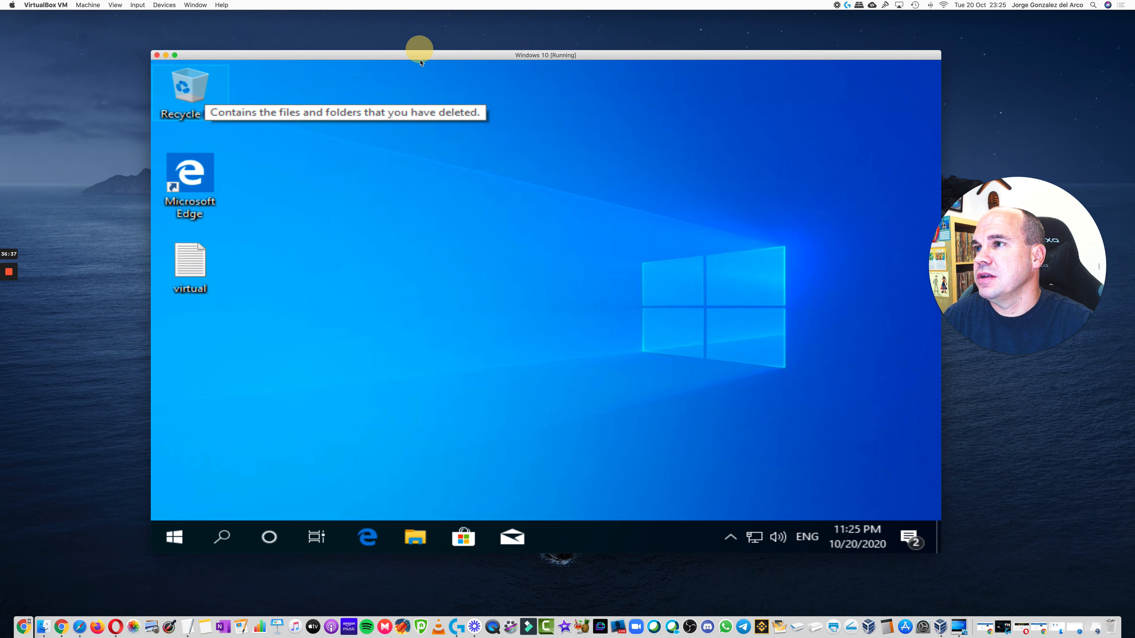
- Move the virtual machine window down and close the untitled TextEdit document on the host without saving it
drag(418, 45, 418, 143)
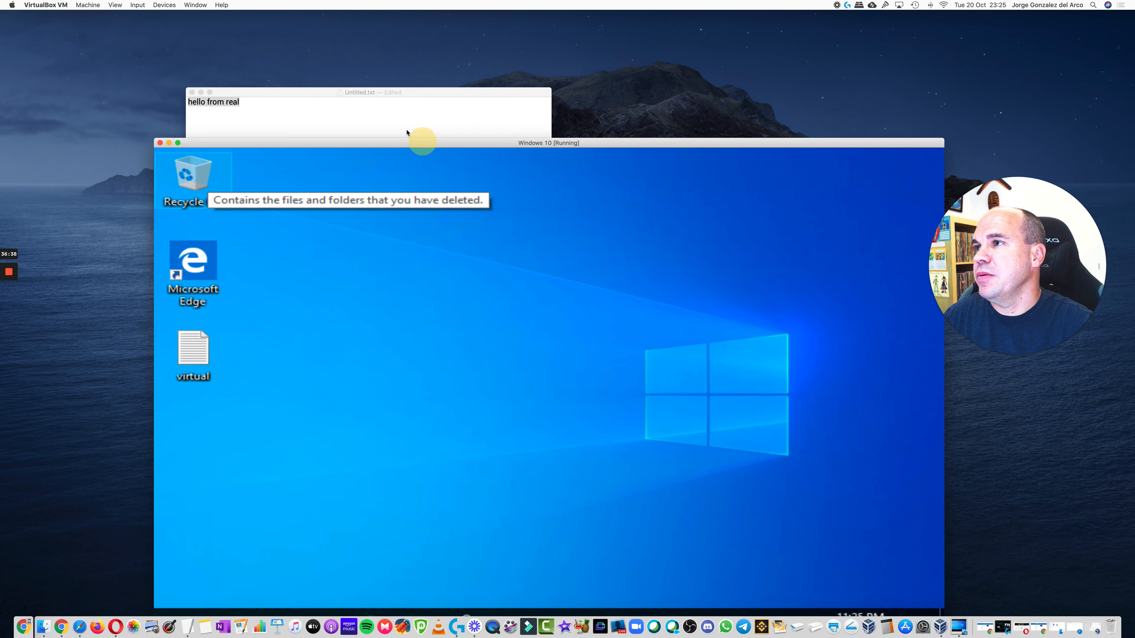
click(192, 92)
drag(336, 144, 382, 299)
click(293, 223)
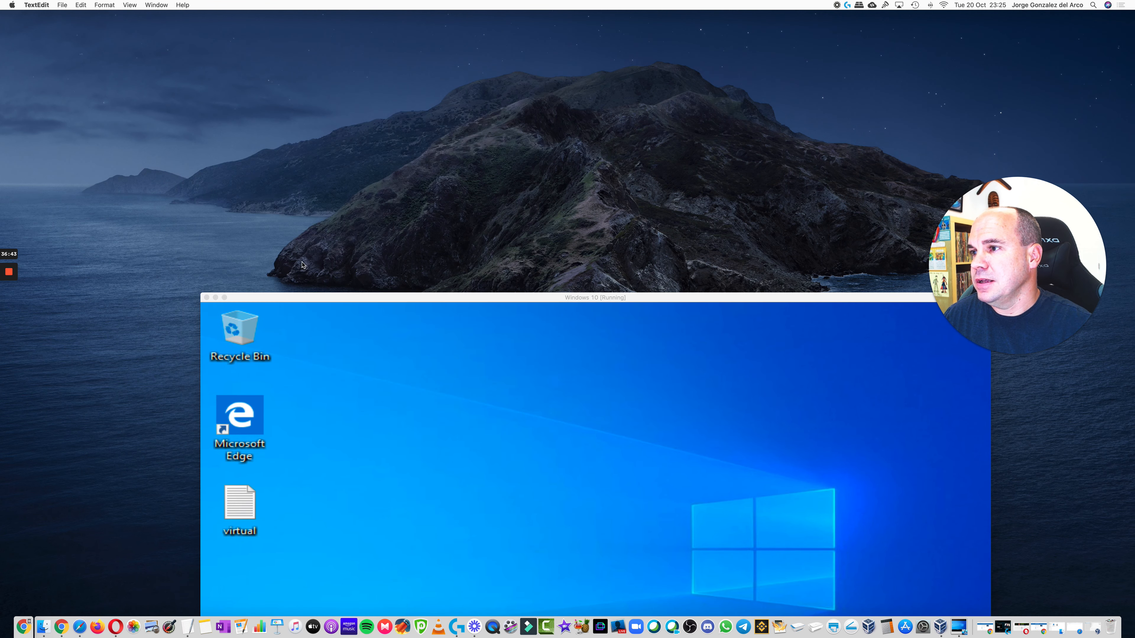
- Set the virtual machine's drag and drop to Bidirectional and reposition its window to leave part of the host desktop free
drag(304, 298, 292, 248)
click(164, 5)
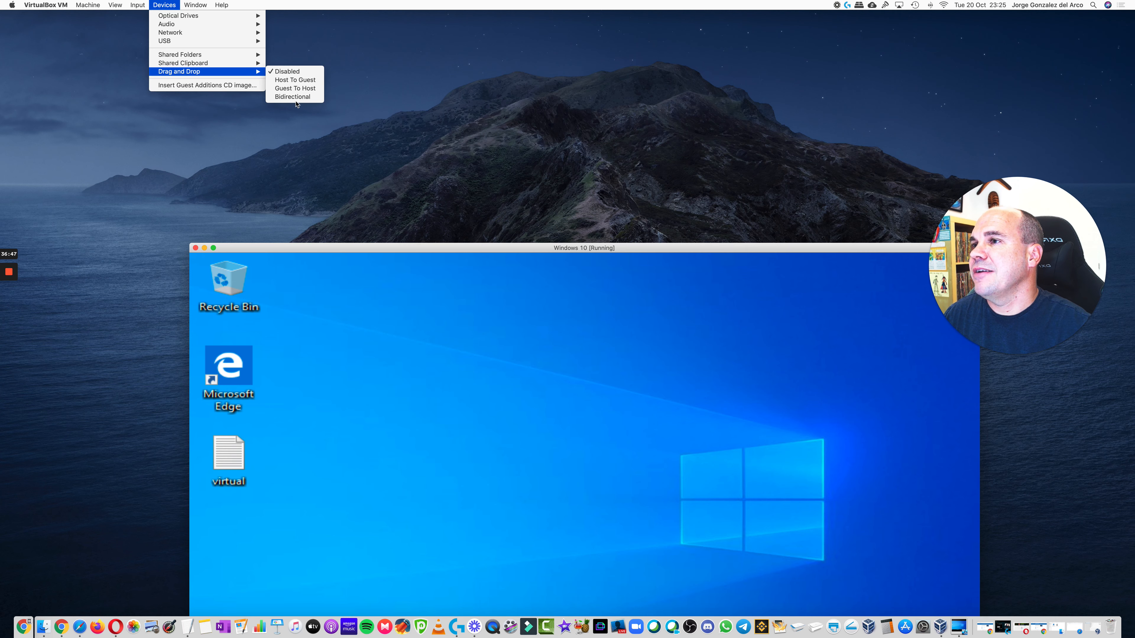
click(293, 97)
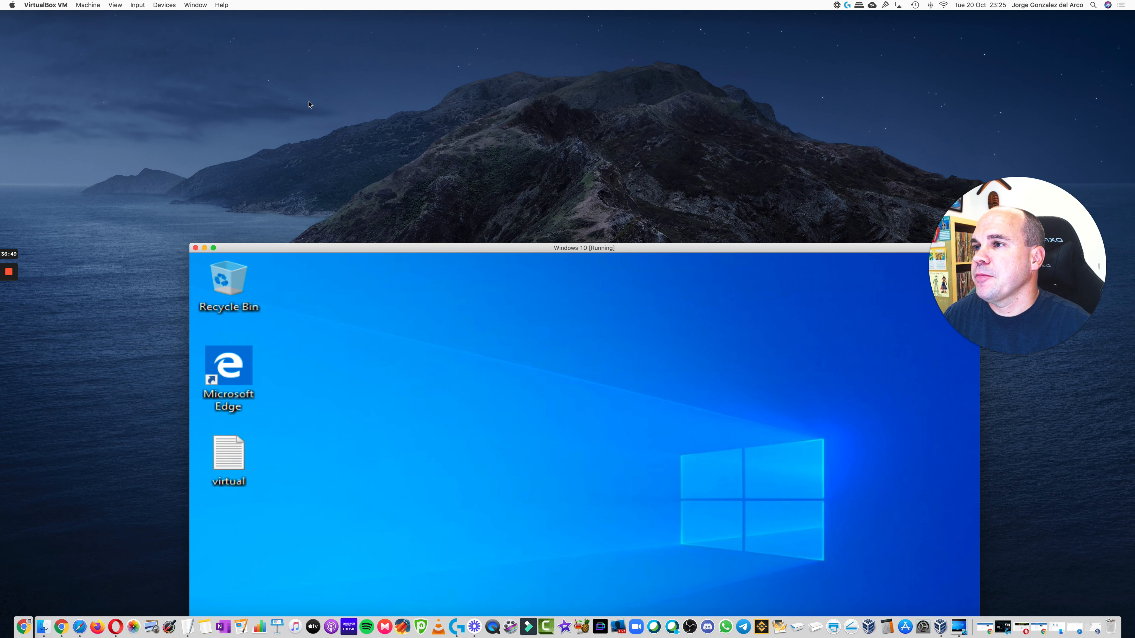
drag(360, 248, 497, 50)
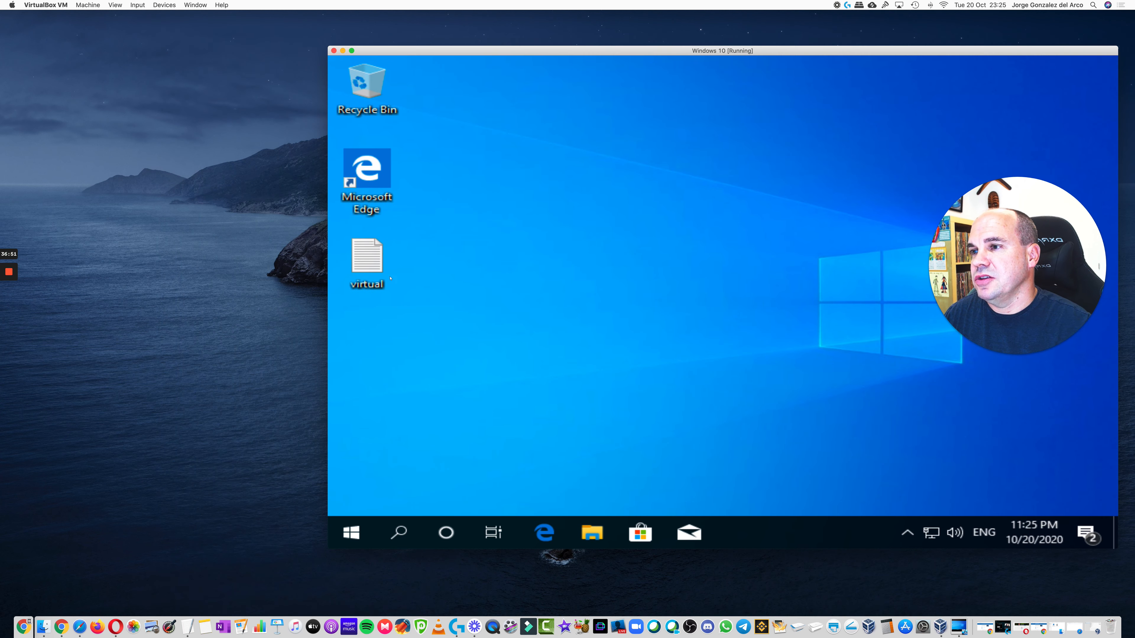
- Copy the virtual file from the guest desktop onto the host desktop, open the copy to check its text, and close it
drag(378, 273, 162, 315)
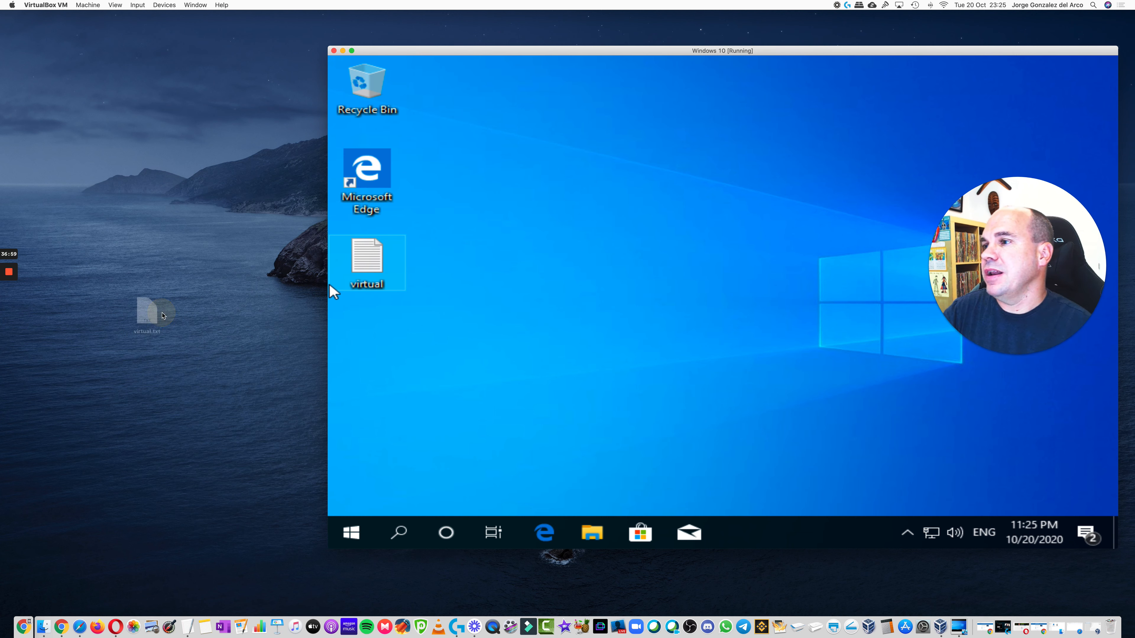
double_click(150, 325)
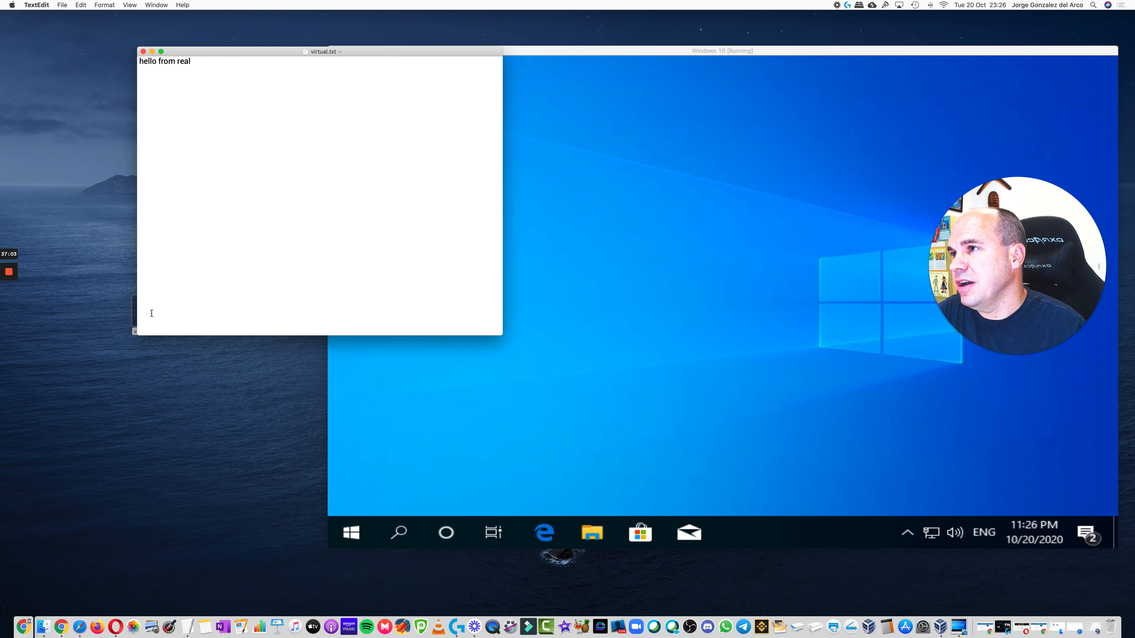
click(143, 51)
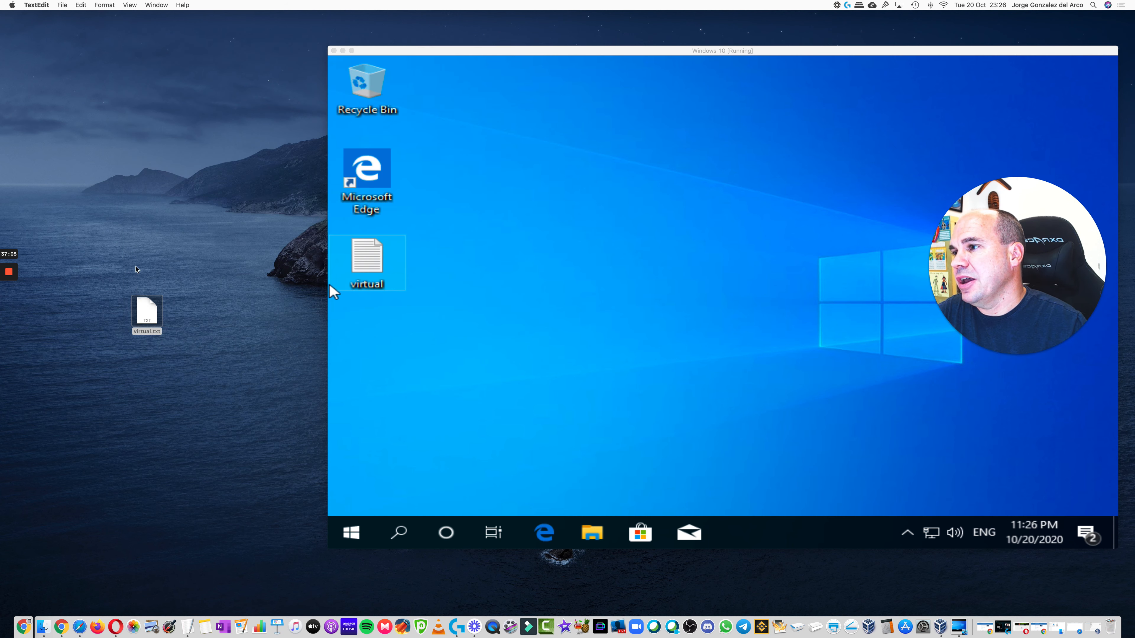
- Rename virtual.txt on the host desktop to real.txt
click(152, 311)
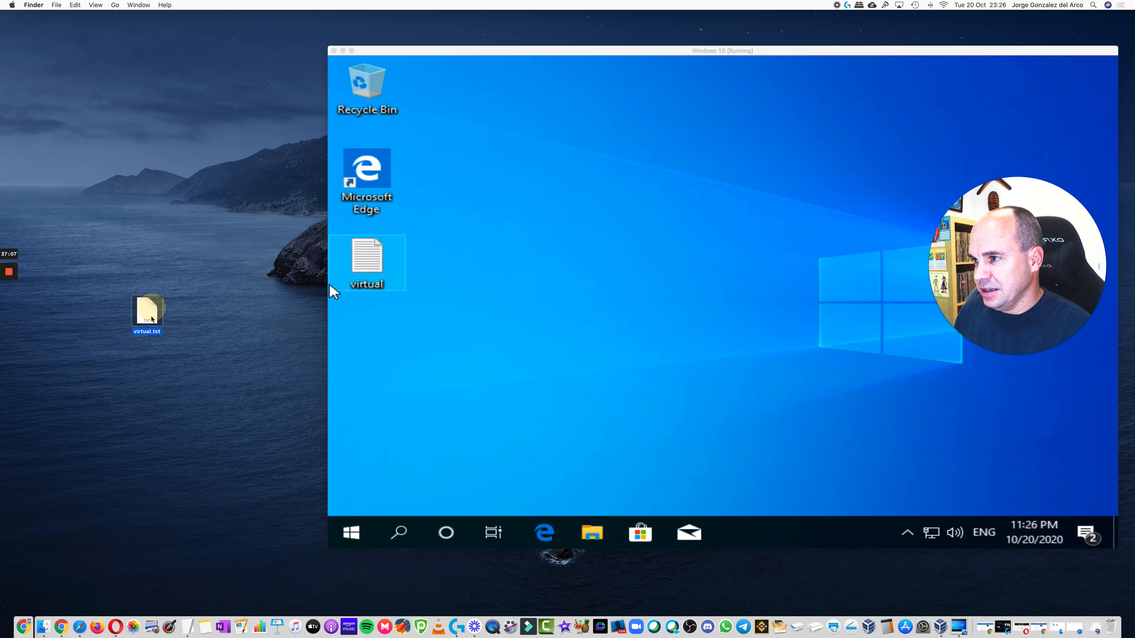
click(146, 331)
text(real)
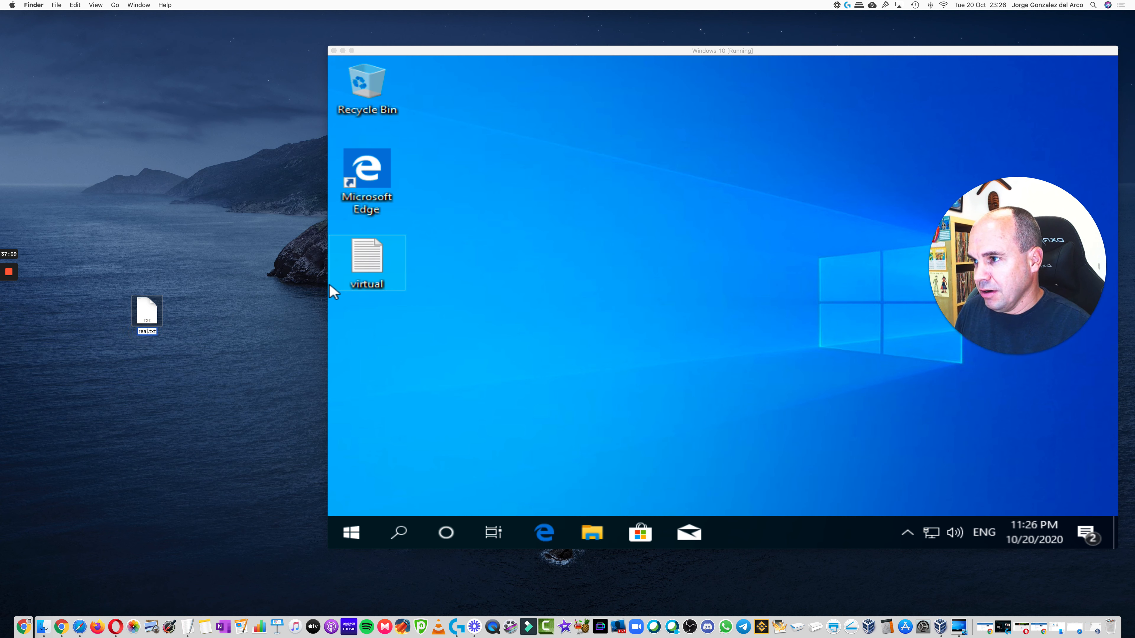
click(227, 342)
- Copy real.txt from the host desktop into the virtual machine's desktop, open it there to check its text, and close Notepad
drag(150, 315, 521, 377)
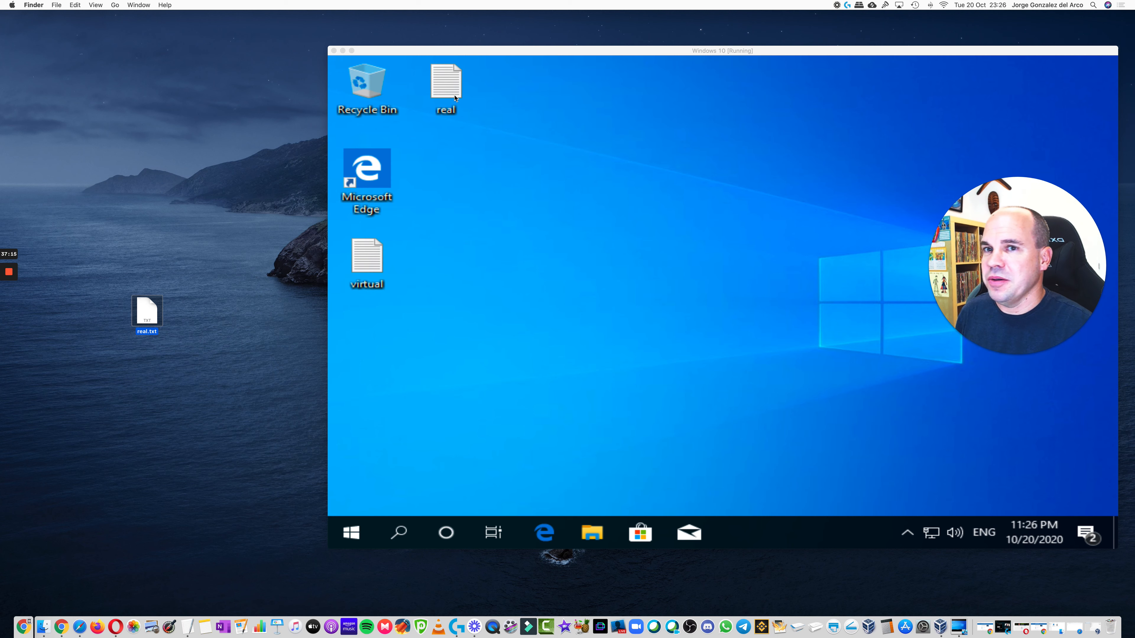
click(452, 96)
double_click(453, 94)
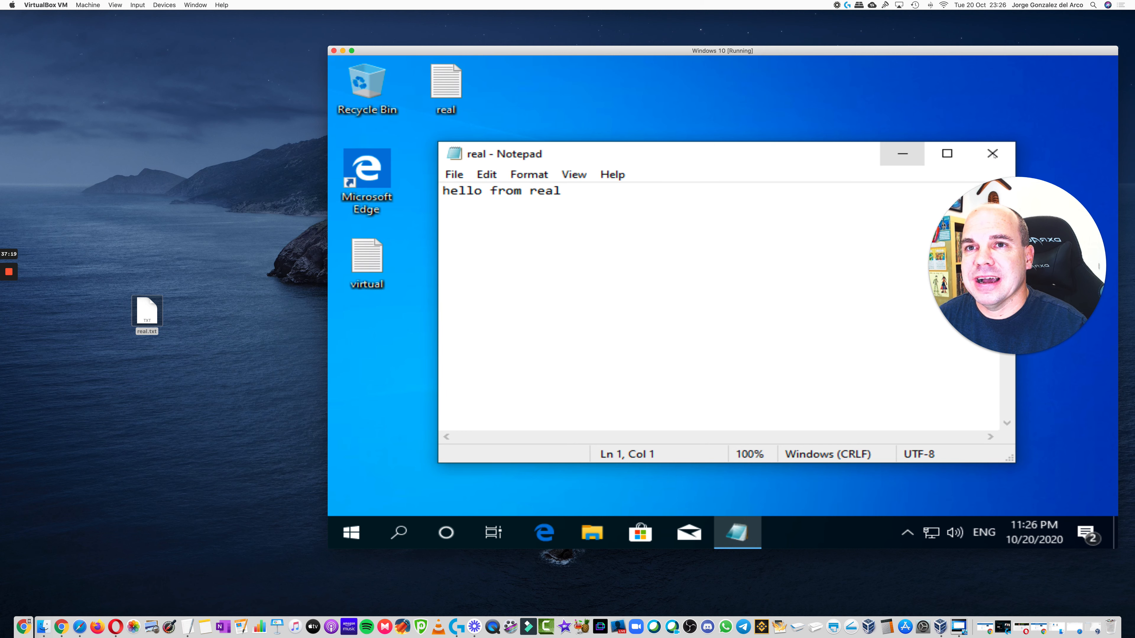
click(992, 153)
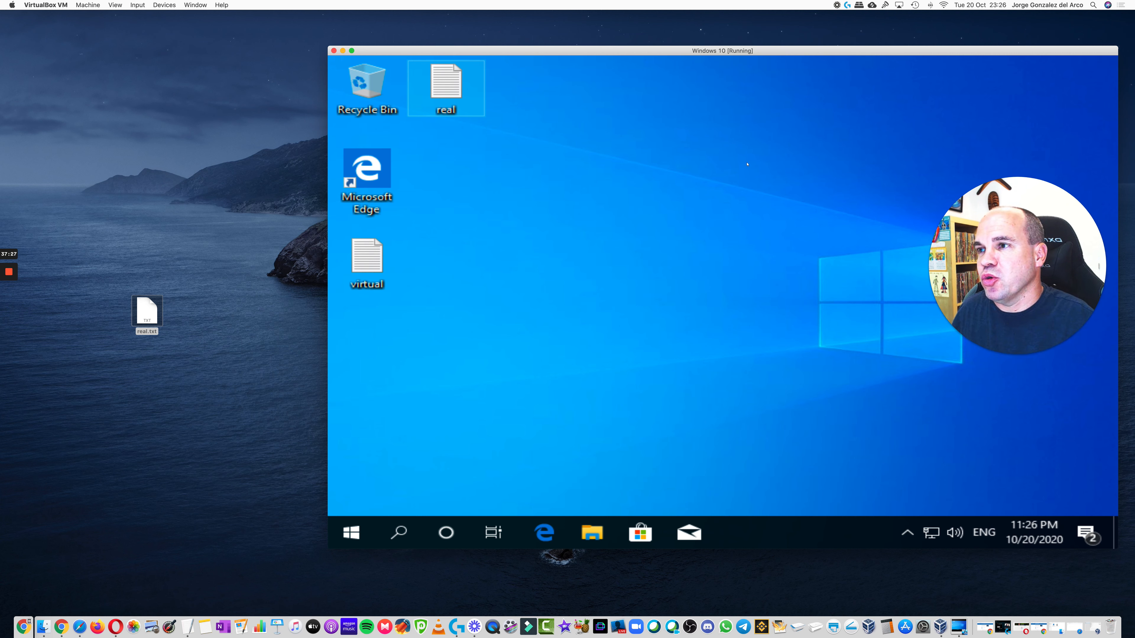
- Delete real.txt from the host desktop
click(156, 313)
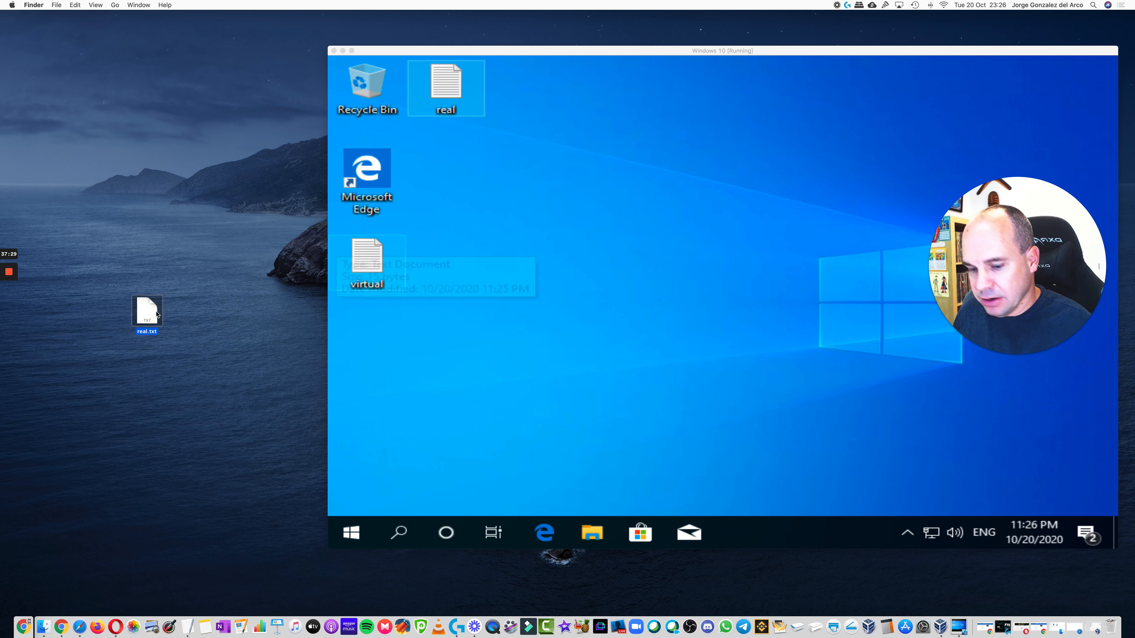
right_click(156, 313)
click(191, 342)
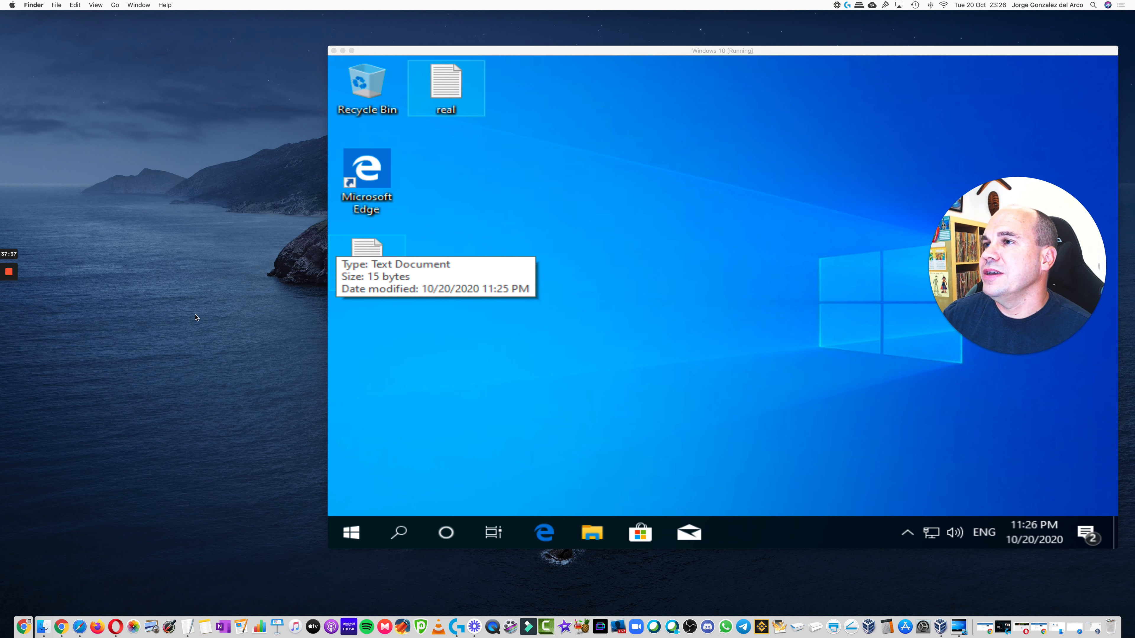
- Switch back to the virtual machine and open its Shared Folders settings
click(138, 5)
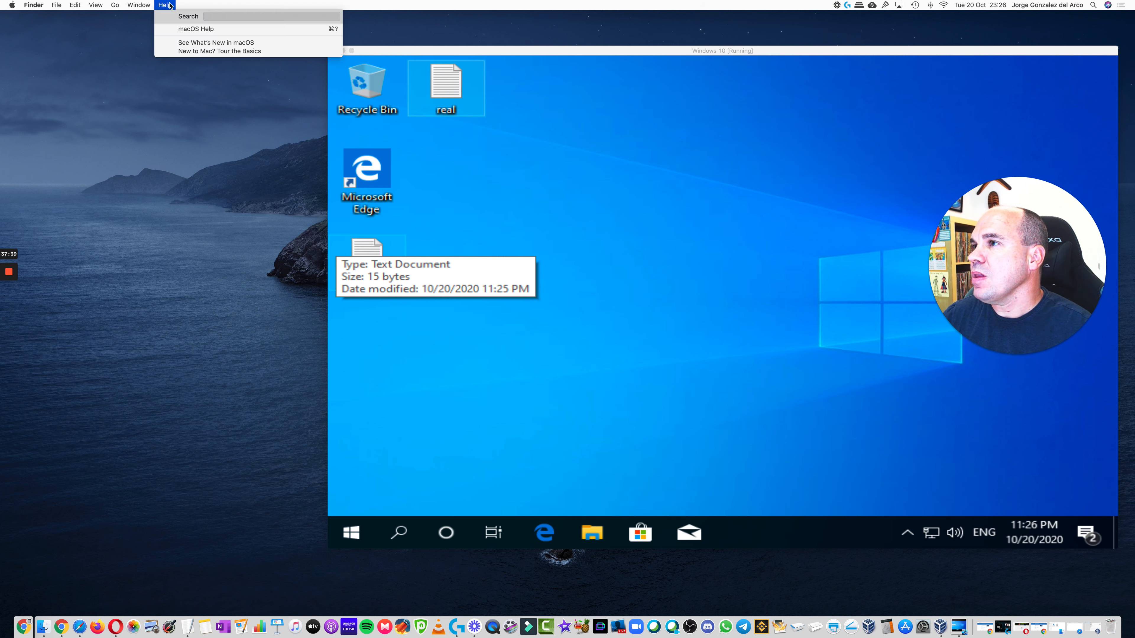
mouse_move(109, 5)
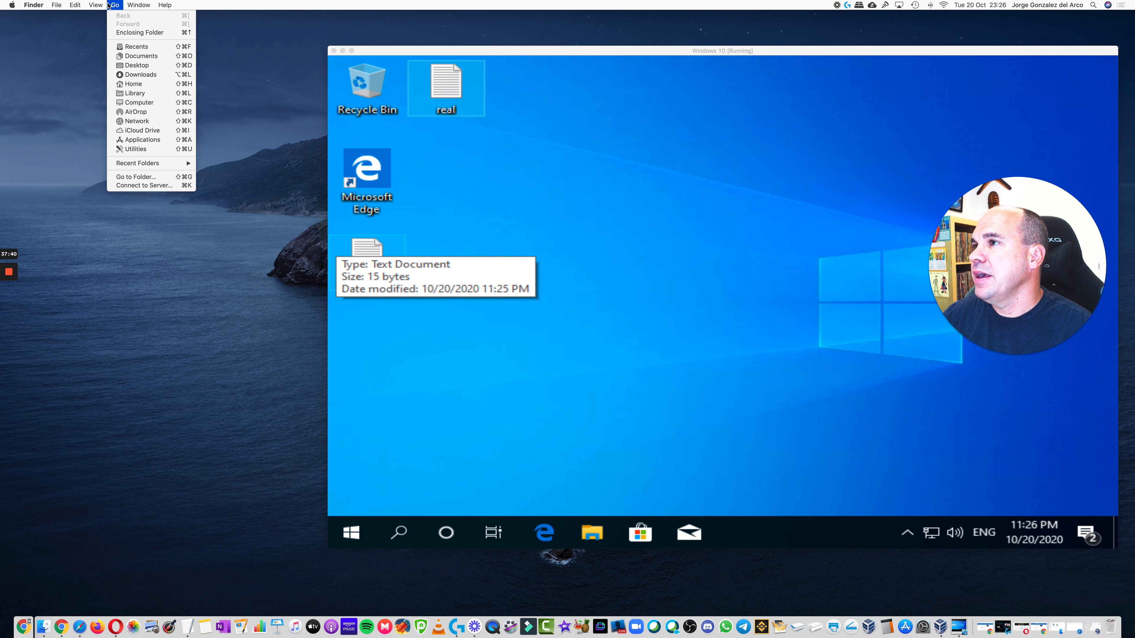
click(550, 170)
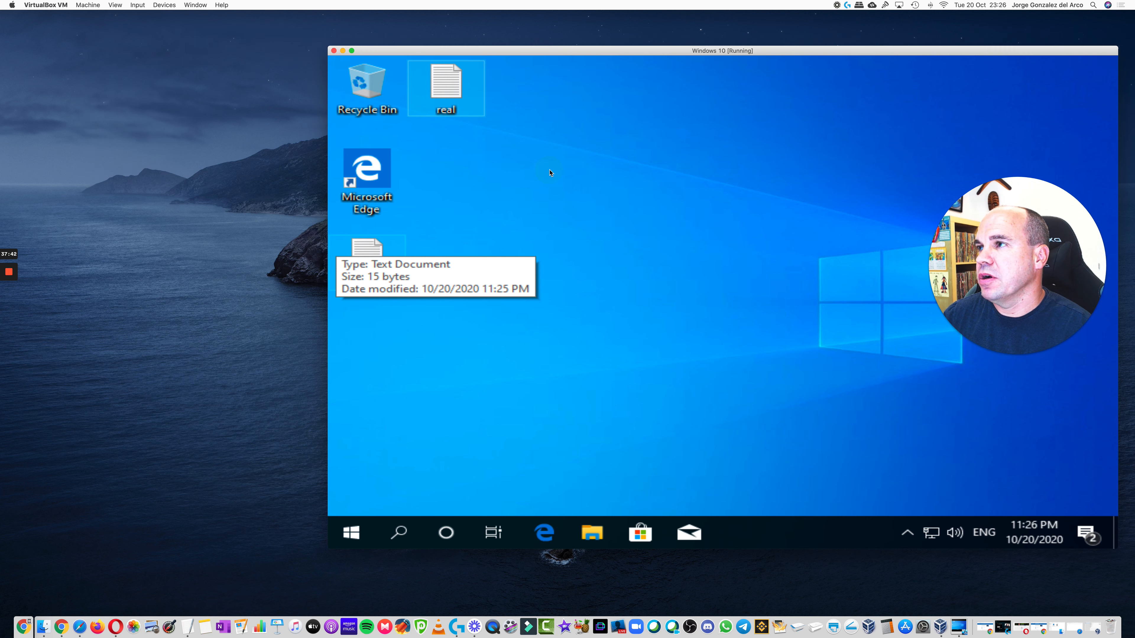
click(168, 4)
mouse_move(227, 56)
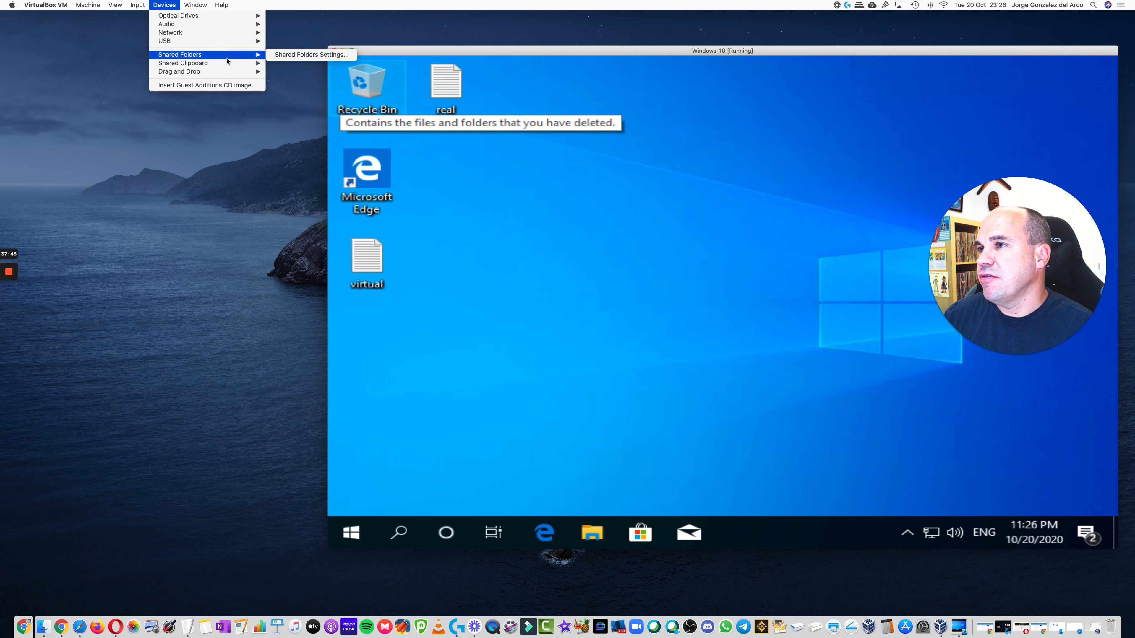
click(323, 54)
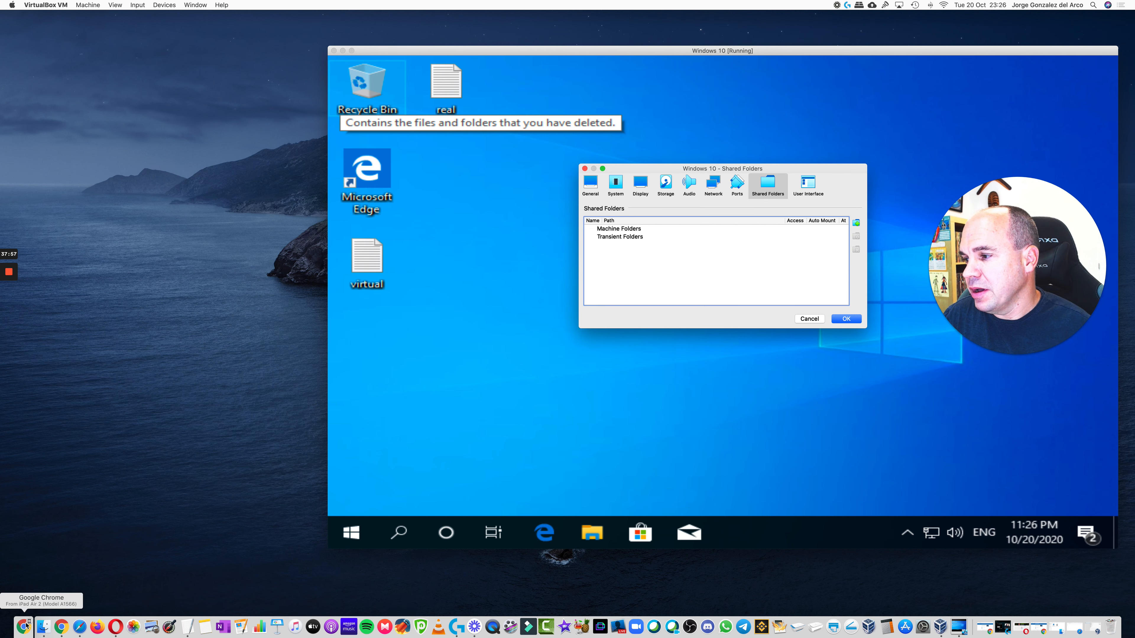
- Switch to Finder on the host and show the Downloads folder in column view with a wider first column
click(44, 627)
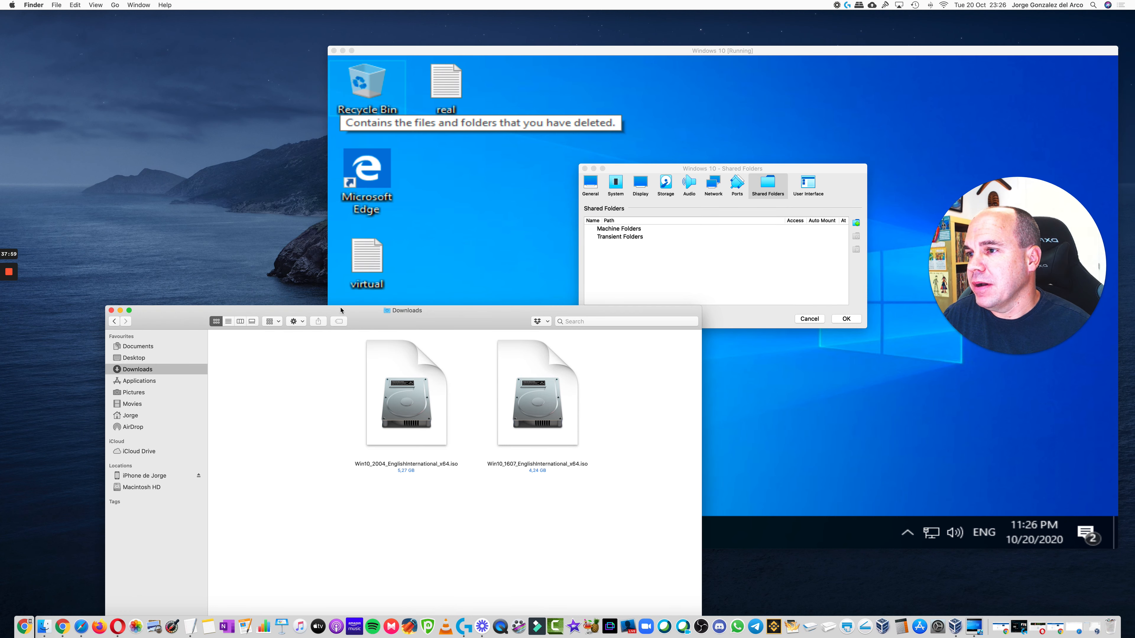
drag(341, 311, 321, 124)
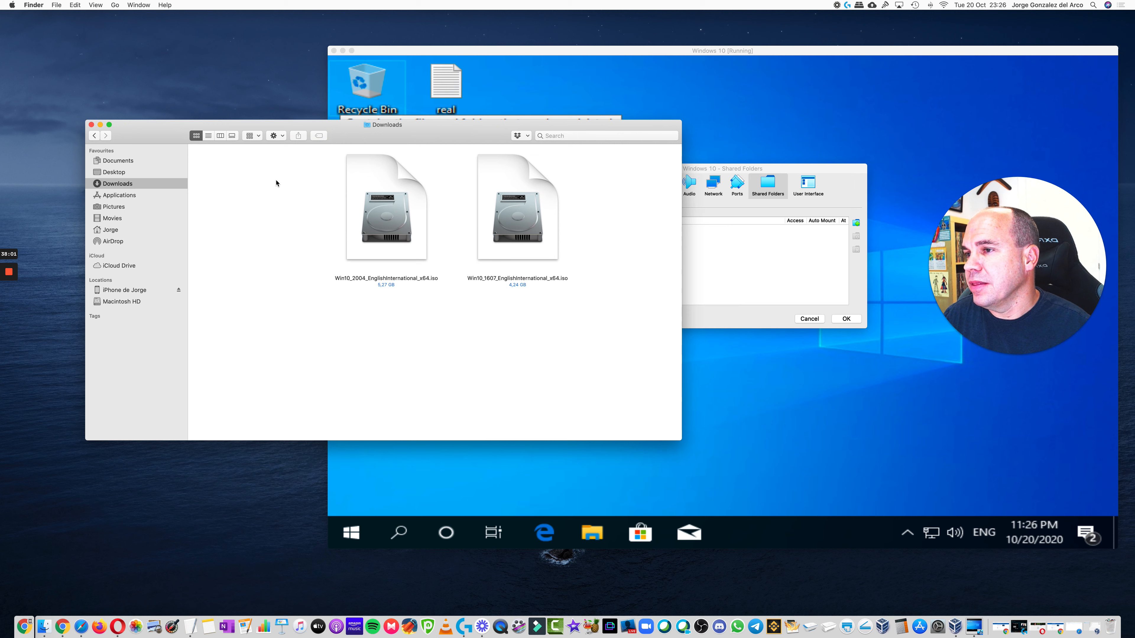
click(221, 136)
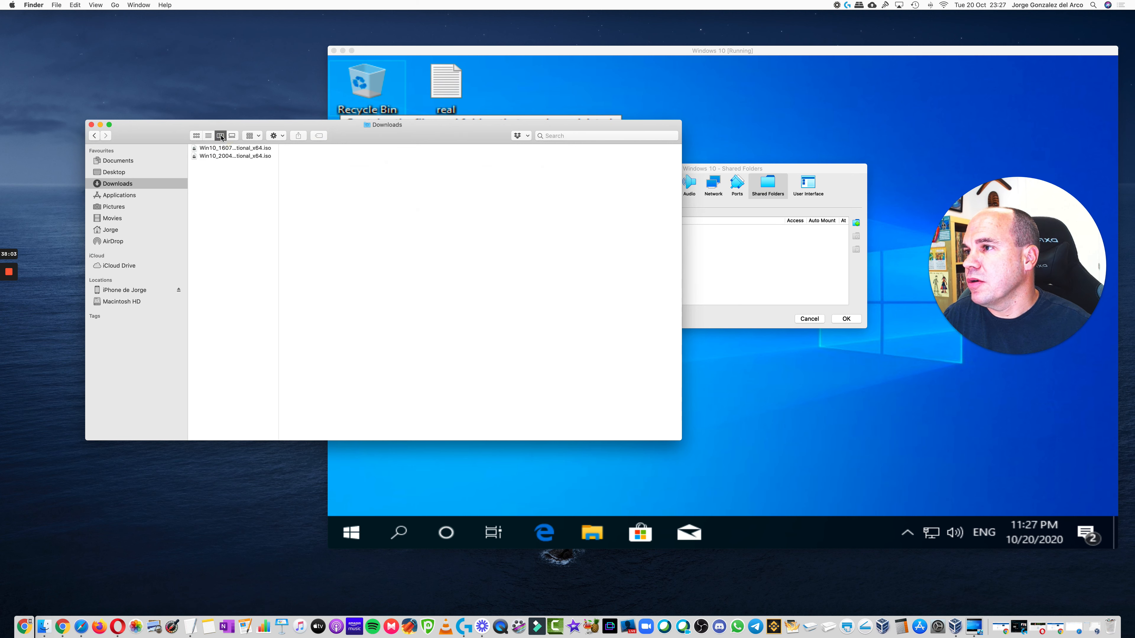
drag(279, 179, 408, 185)
- Create a folder named "Shared Real Folder" in Downloads and return to the virtual machine's Shared Folders settings
right_click(274, 198)
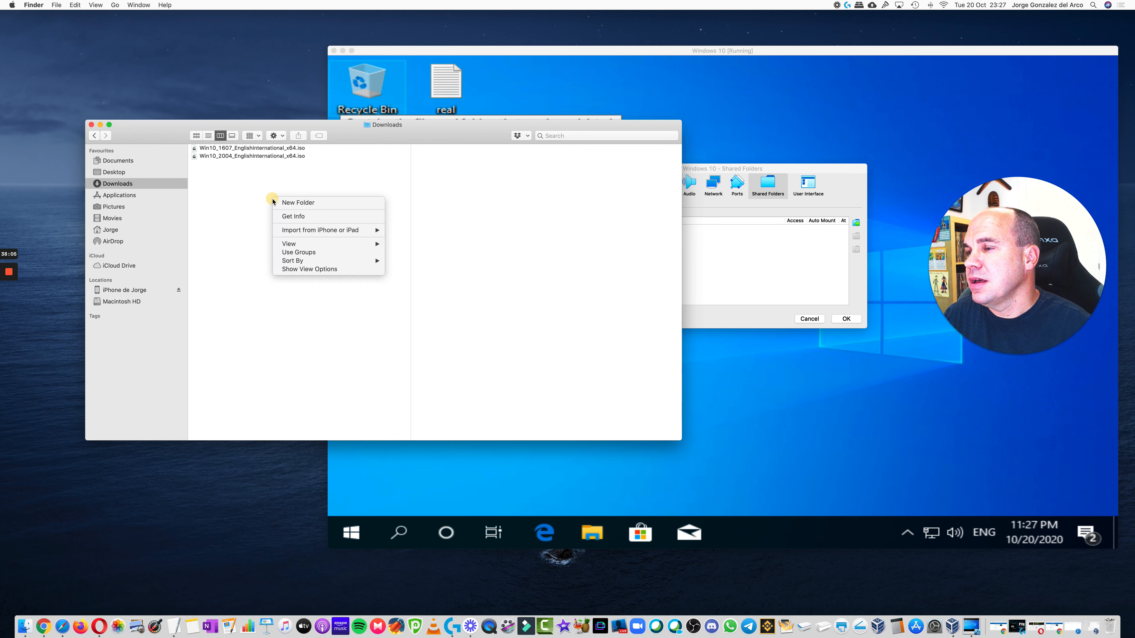
click(303, 203)
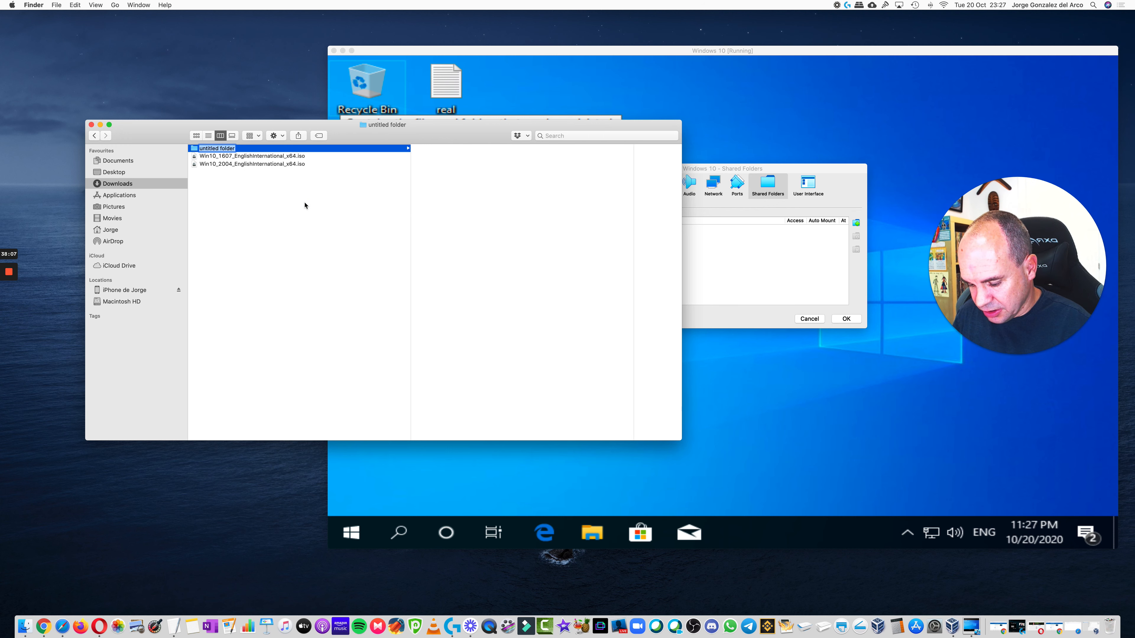
text(Sah)
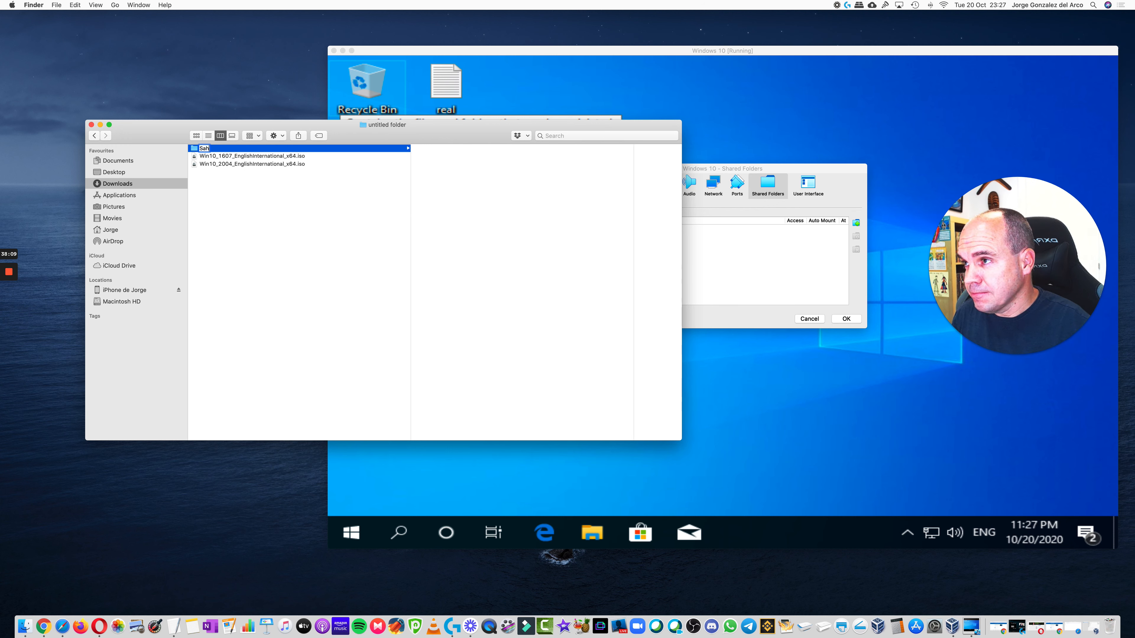
key(BackSpace)
key(BackSpace)
text(hared)
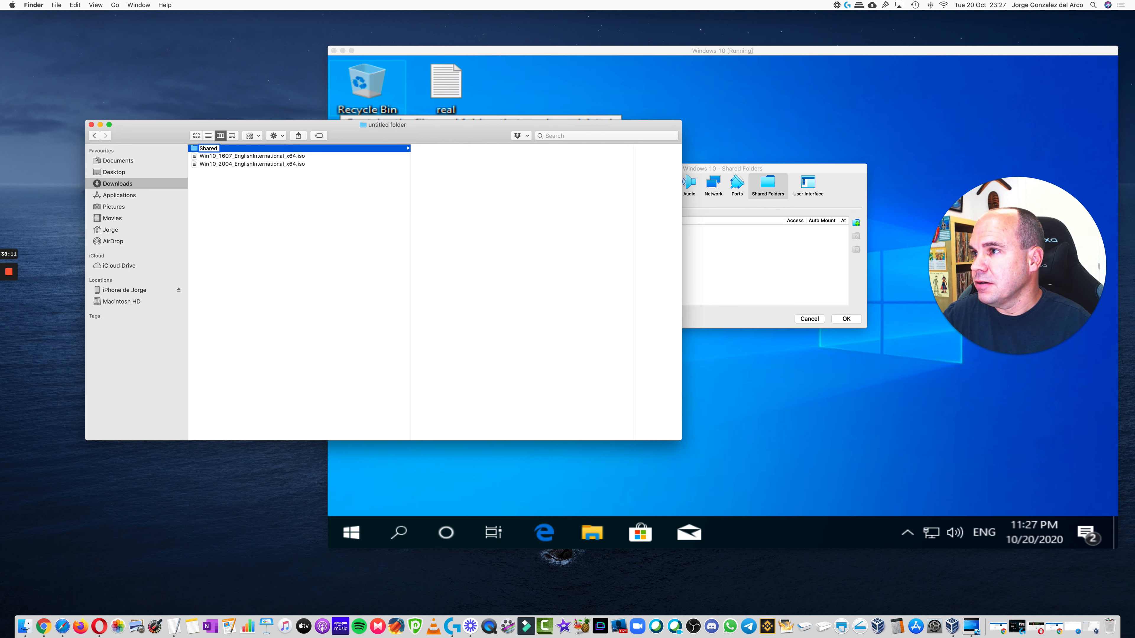
text( Real)
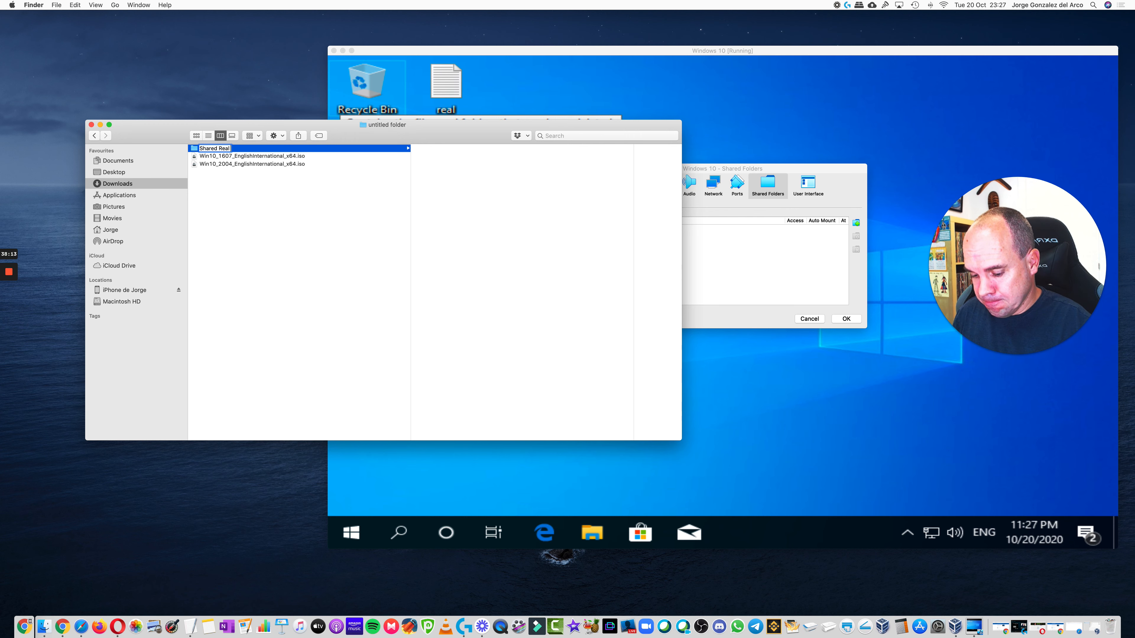
text( Folder)
key(Return)
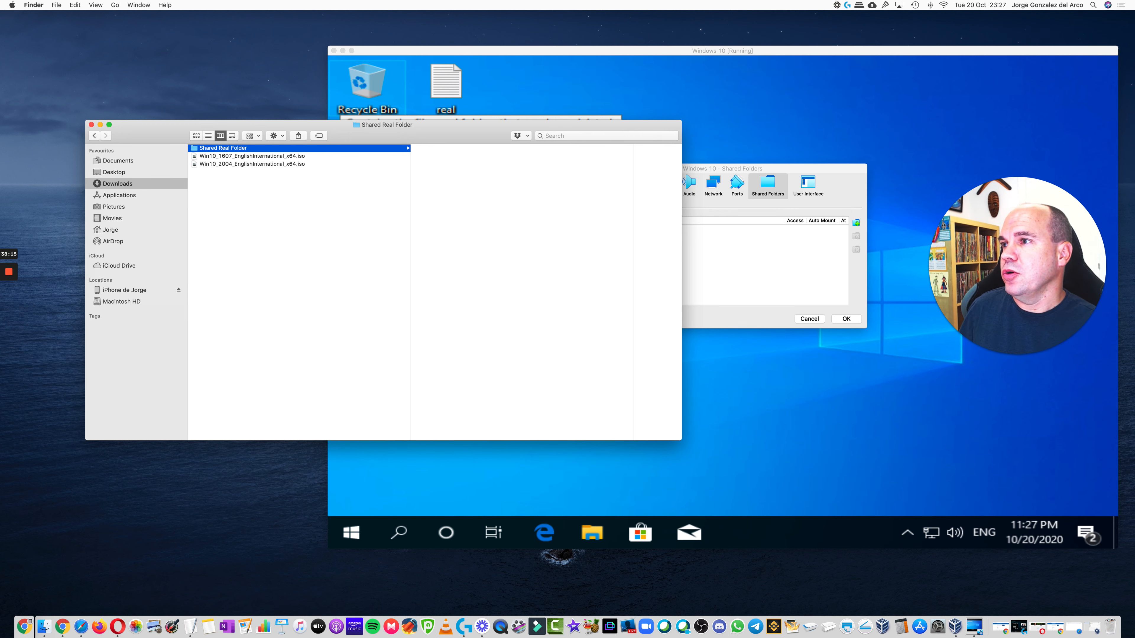
drag(304, 122, 317, 128)
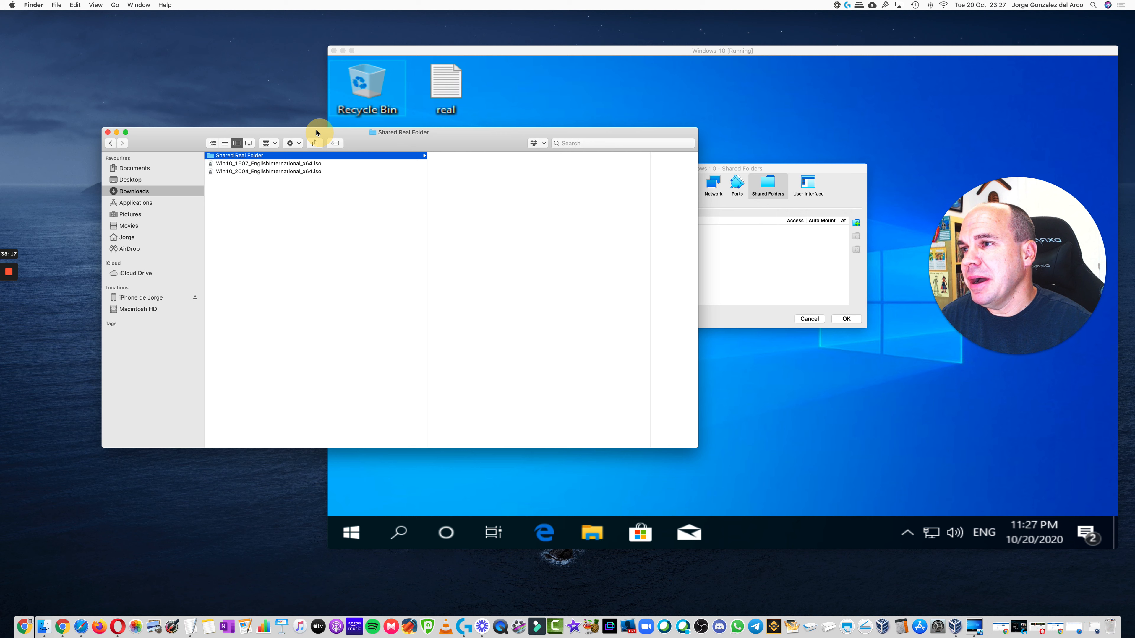
click(539, 98)
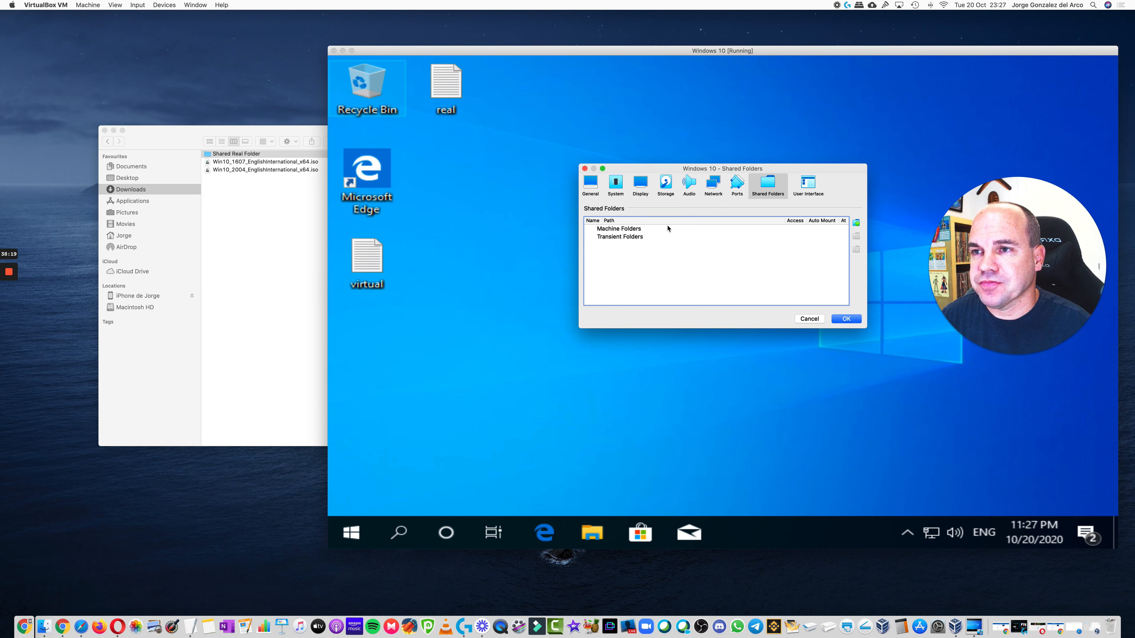
- Start adding a shared folder to the virtual machine, with the Downloads folder "Shared Real Folder" as its path
click(856, 223)
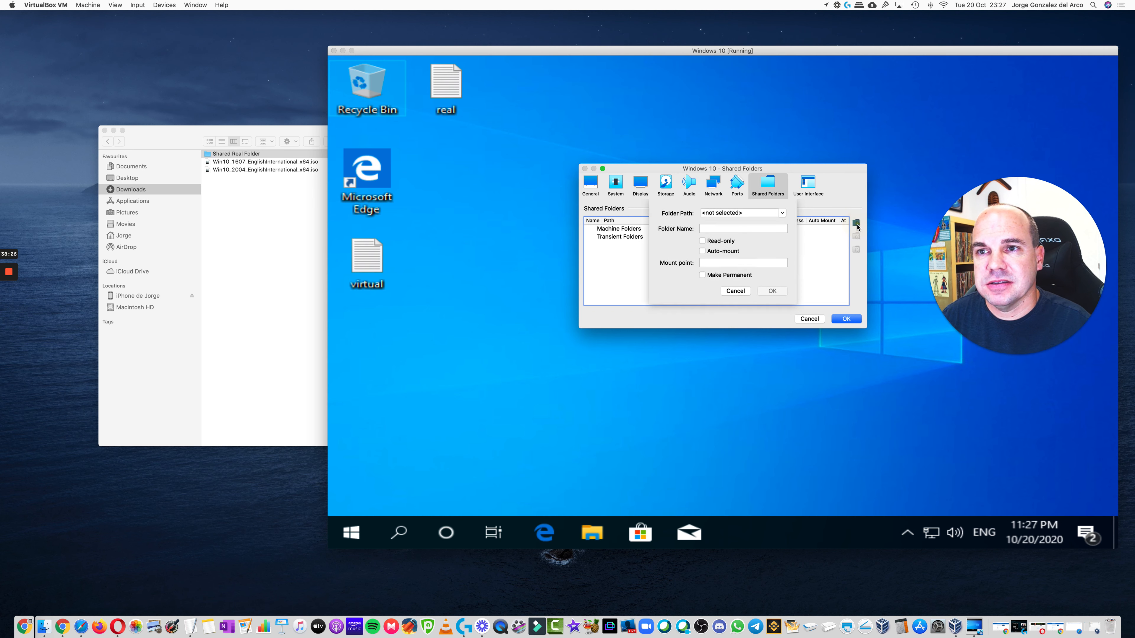
click(783, 215)
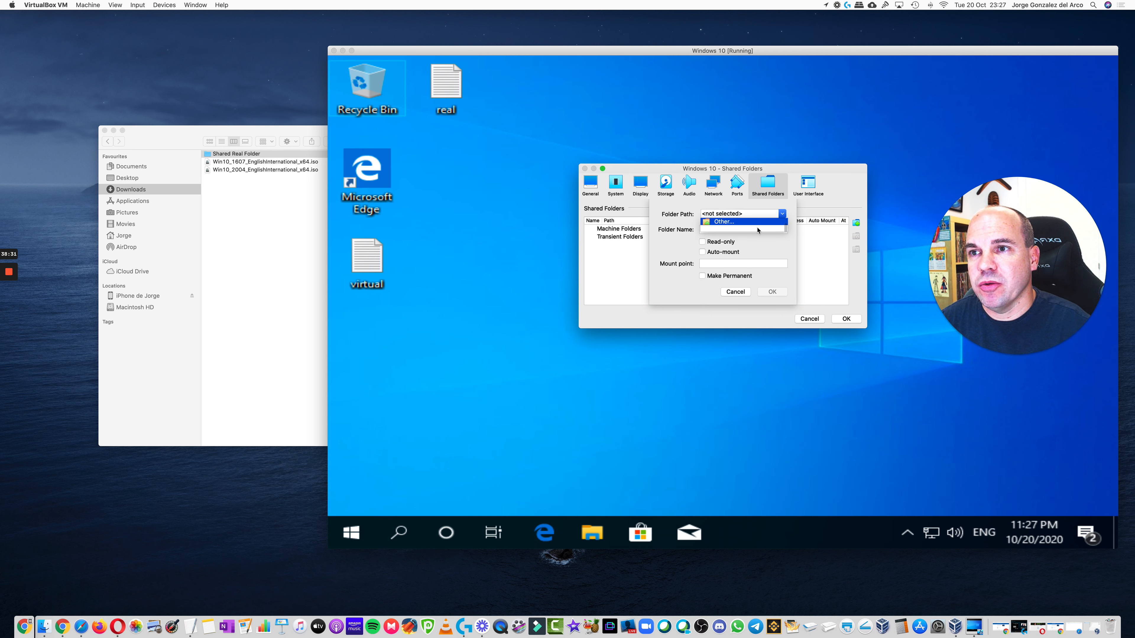
click(758, 223)
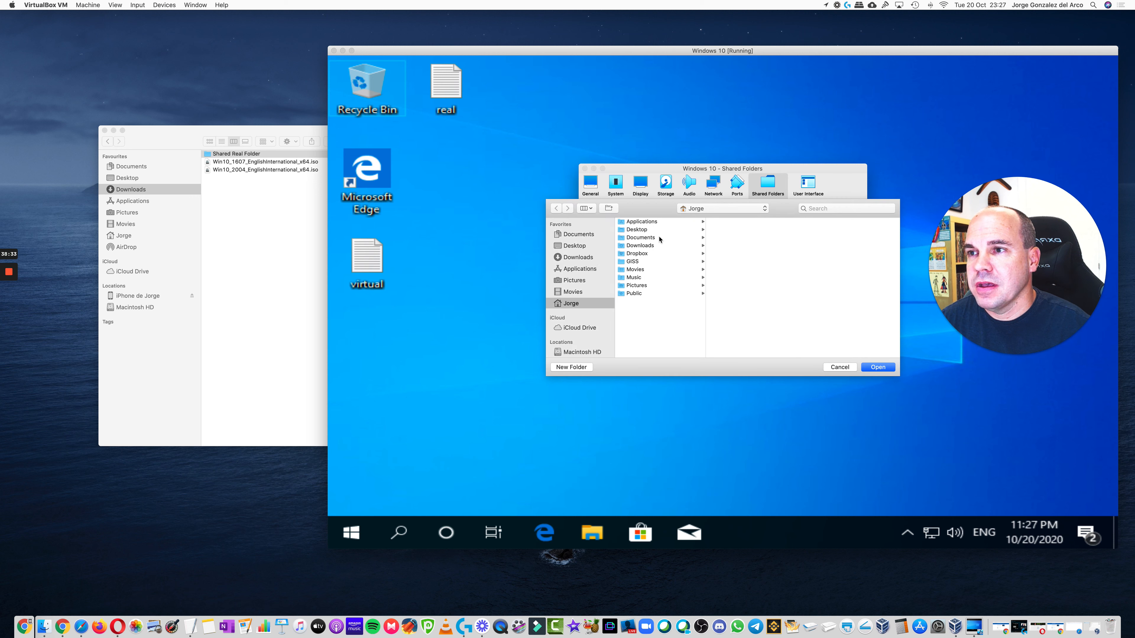
click(586, 260)
click(650, 222)
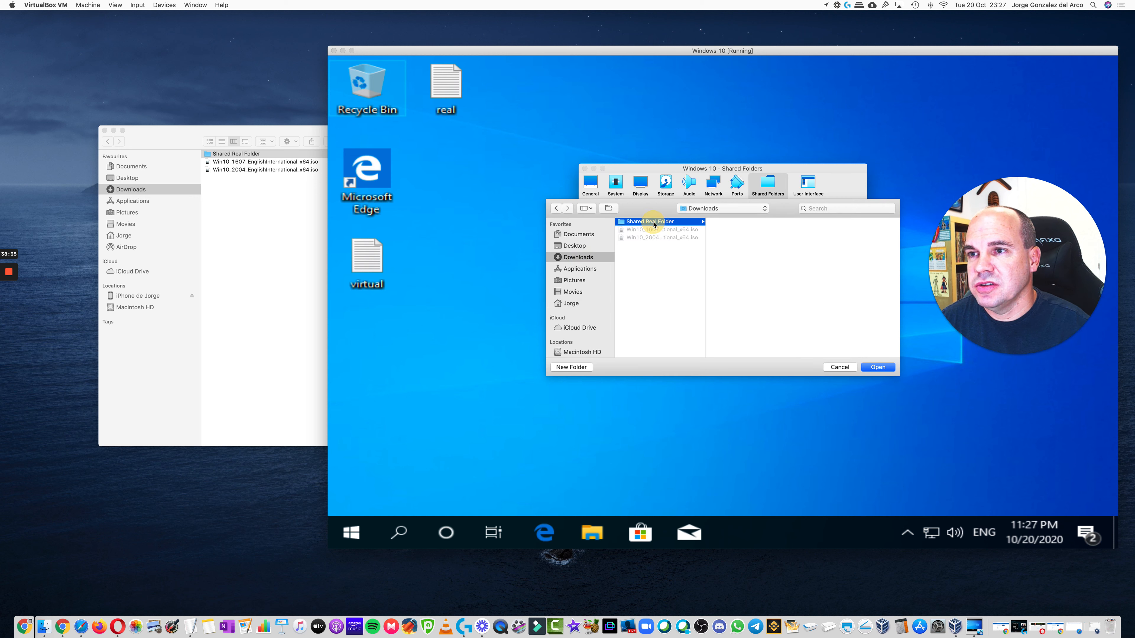
click(875, 367)
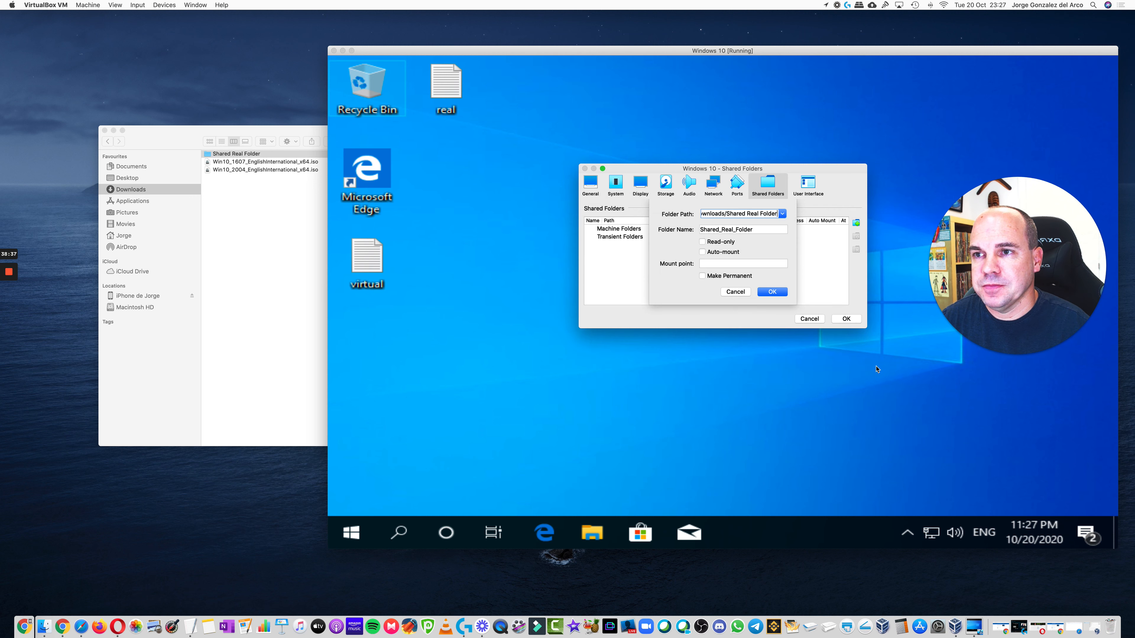
- Make the new shared folder auto-mounted and permanent, and apply the Shared Folders settings
click(724, 254)
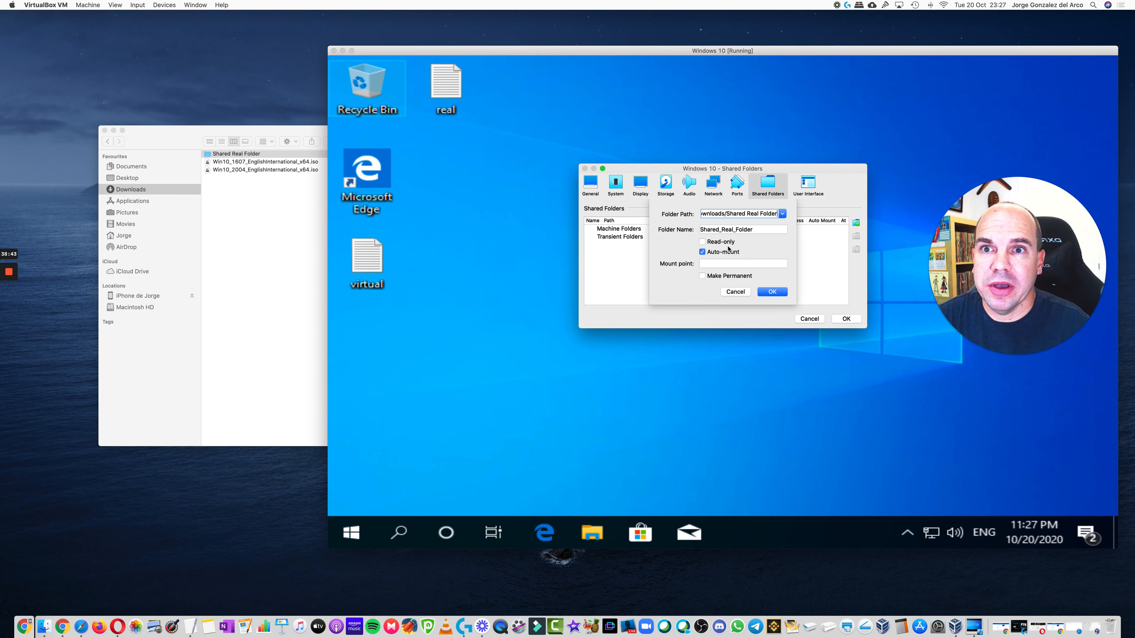
click(733, 277)
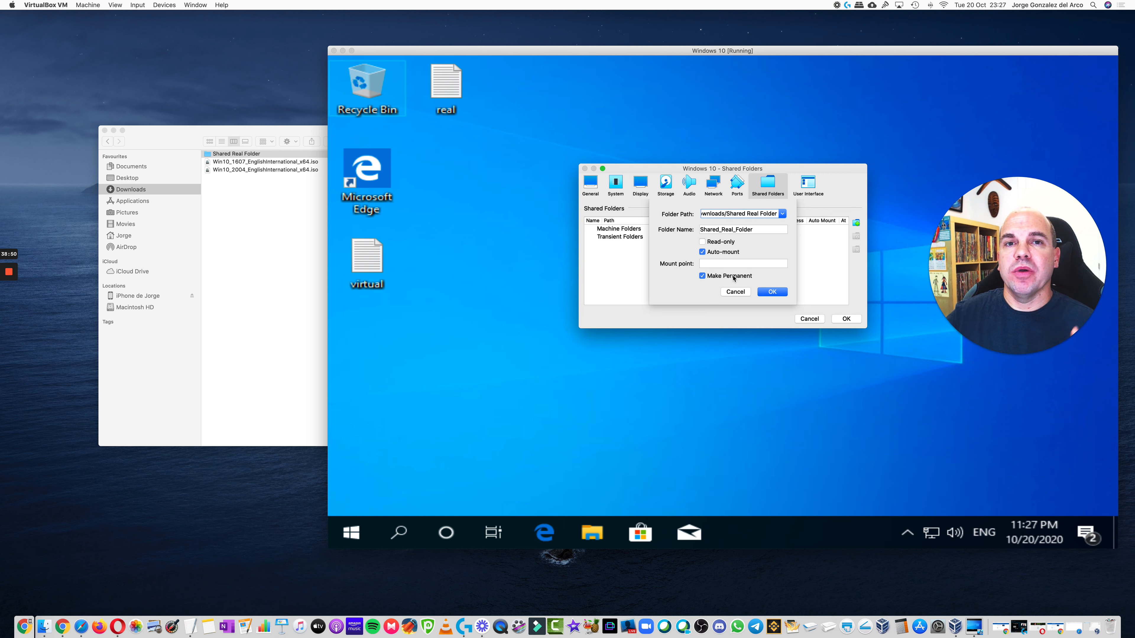
click(778, 293)
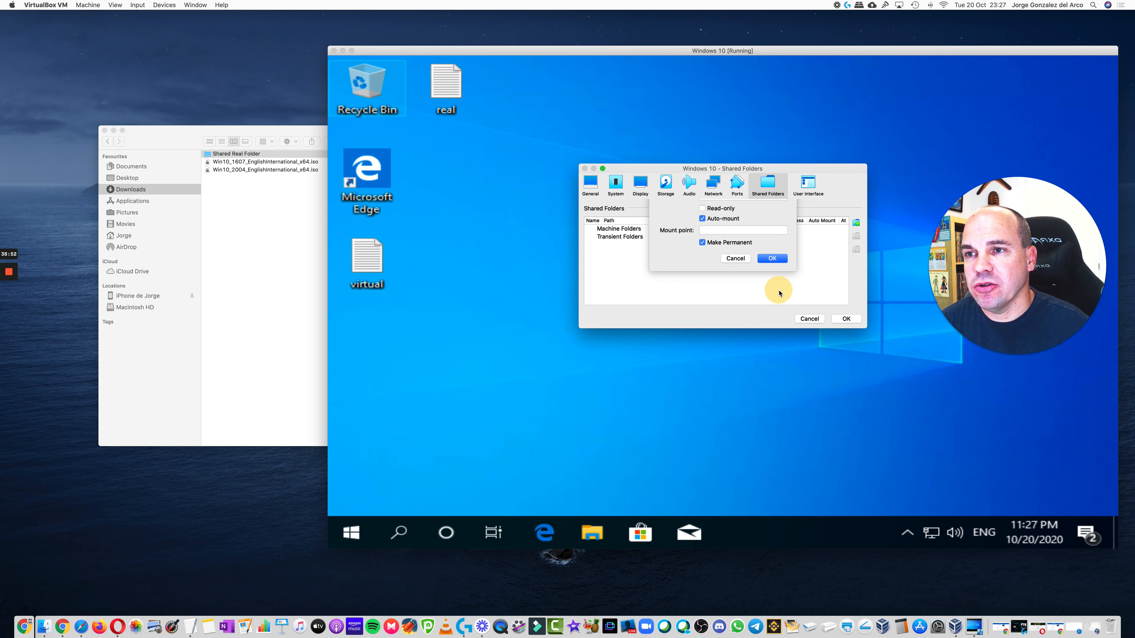
click(846, 319)
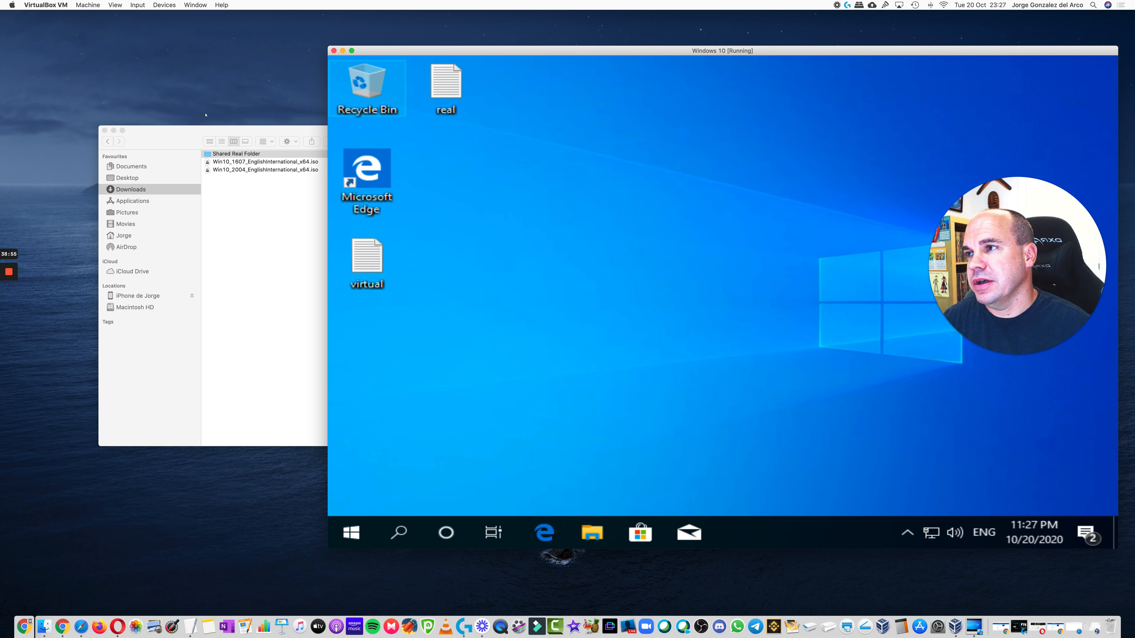
- Switch to Finder on the host and move Win10_2004_EnglishInternational_x64.iso from Downloads into Shared Real Folder
click(168, 129)
click(239, 157)
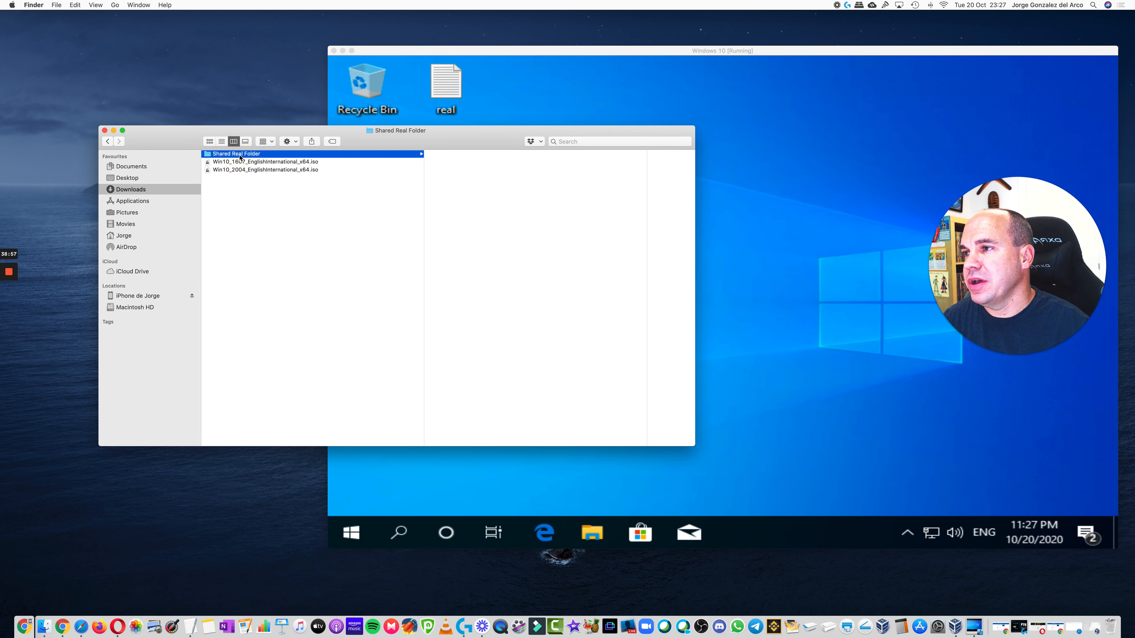
click(310, 165)
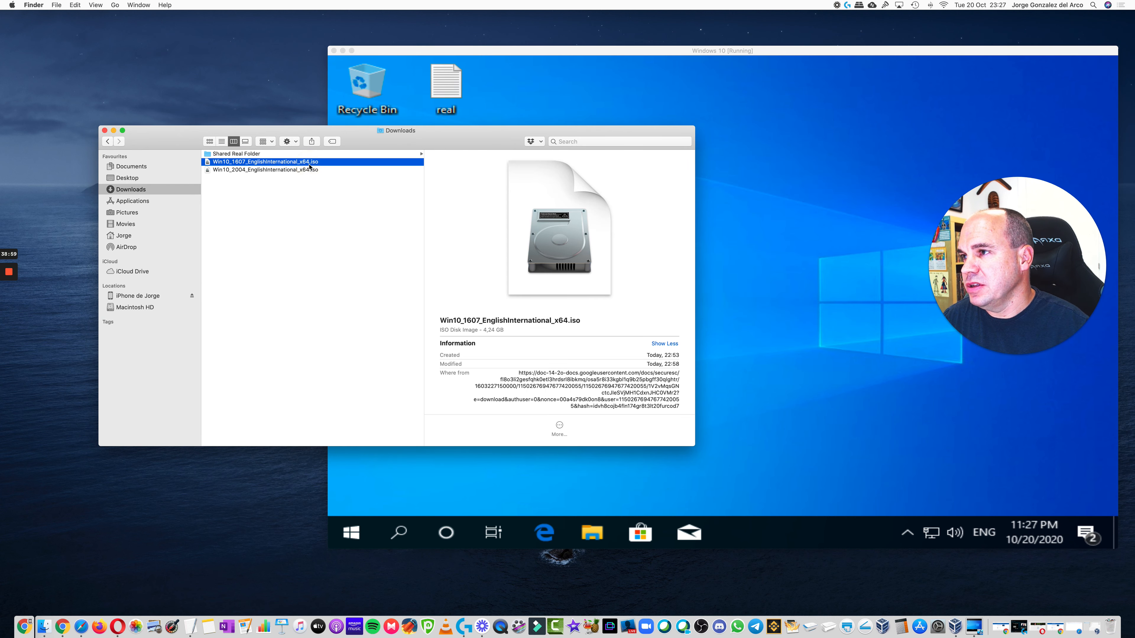
click(277, 170)
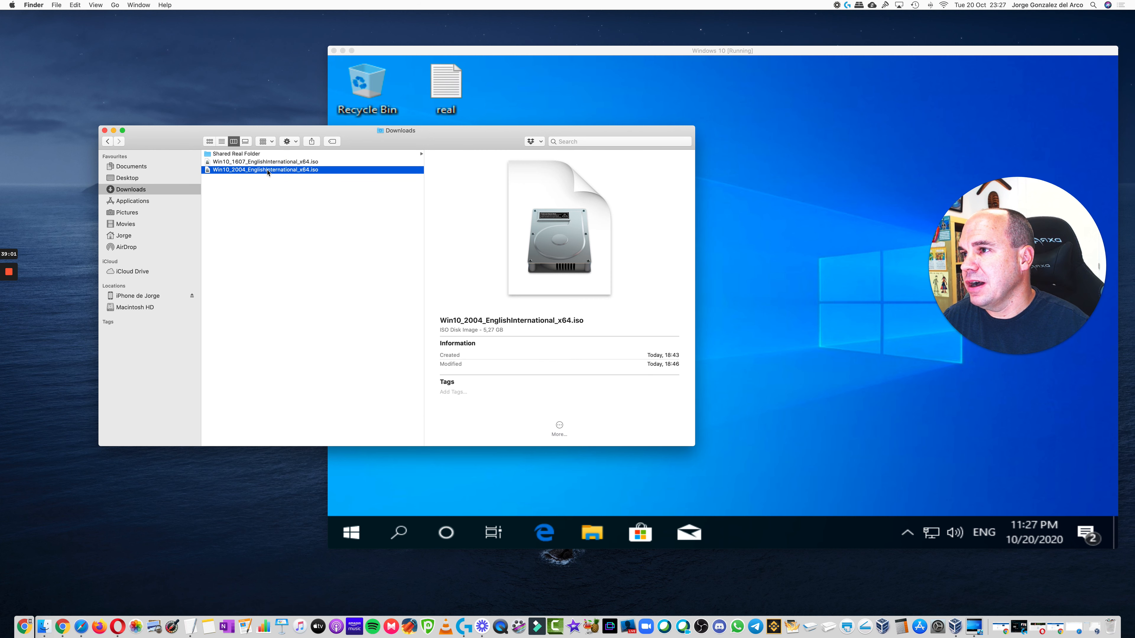
drag(268, 172, 257, 154)
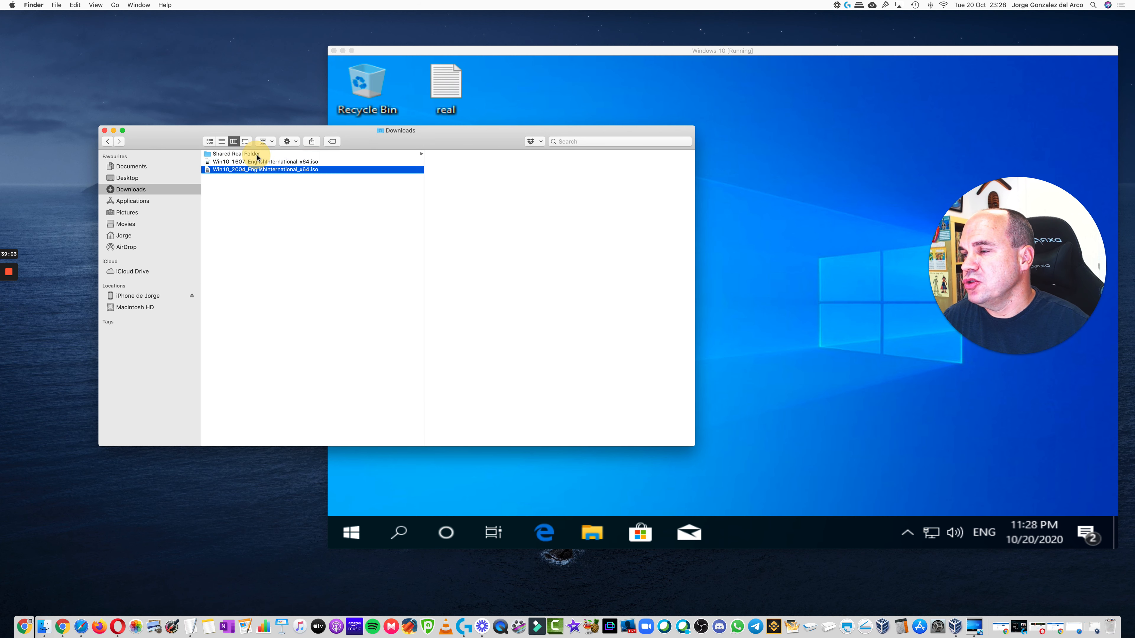
click(257, 155)
drag(438, 135, 401, 179)
- Return to the virtual machine, open the Shared_Real_Folder (Z:) network drive in File Explorer and select the Win10_2004 disc image
click(548, 137)
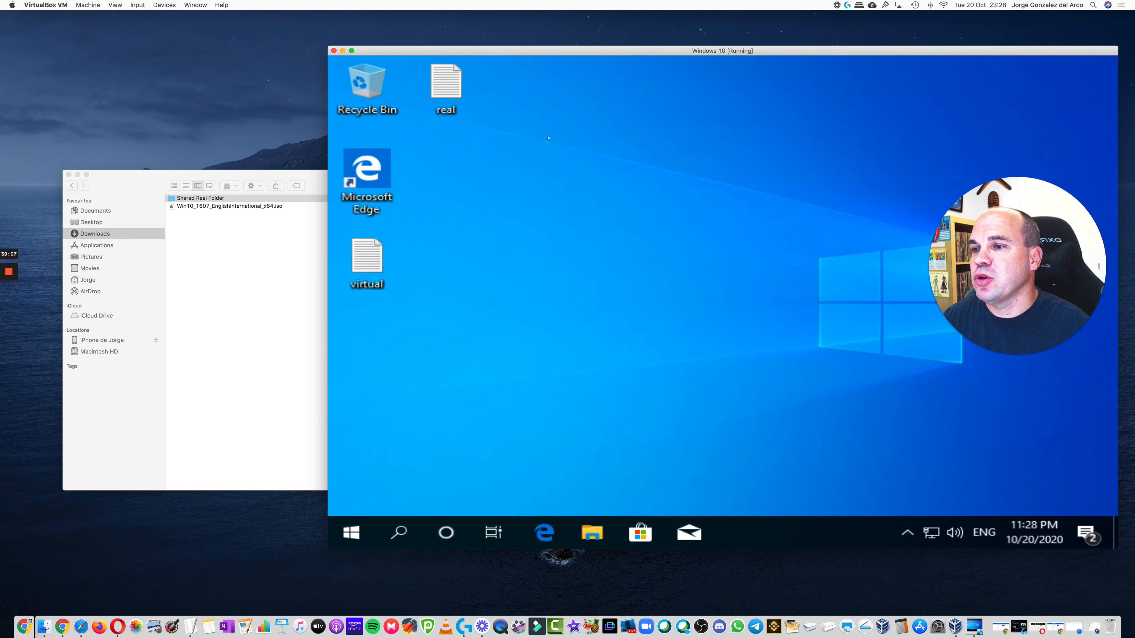
click(593, 530)
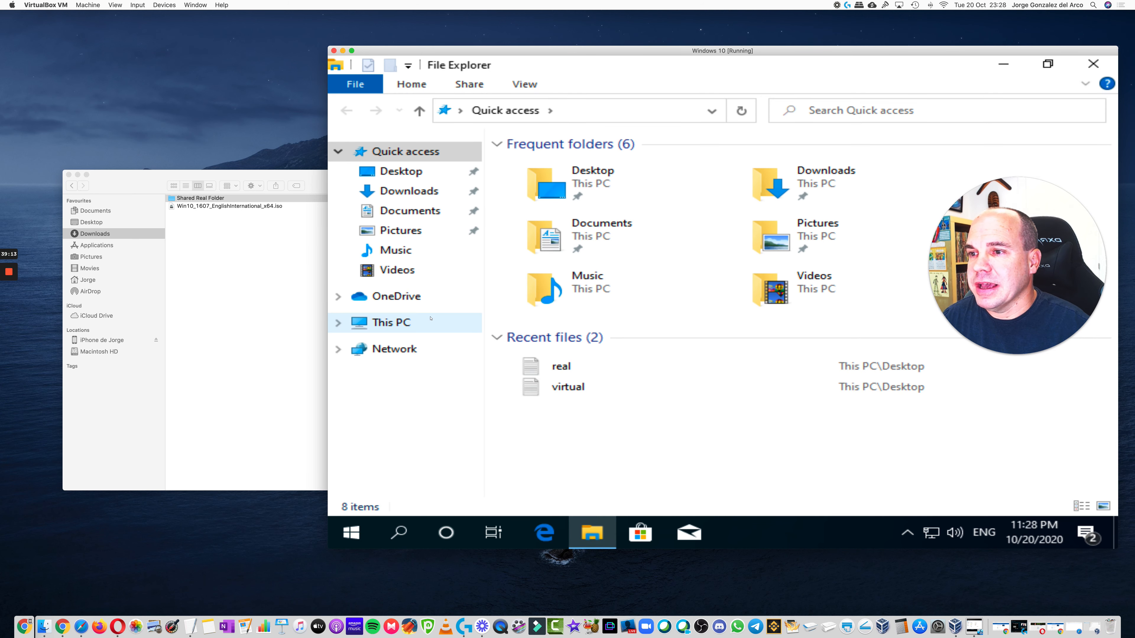
click(397, 326)
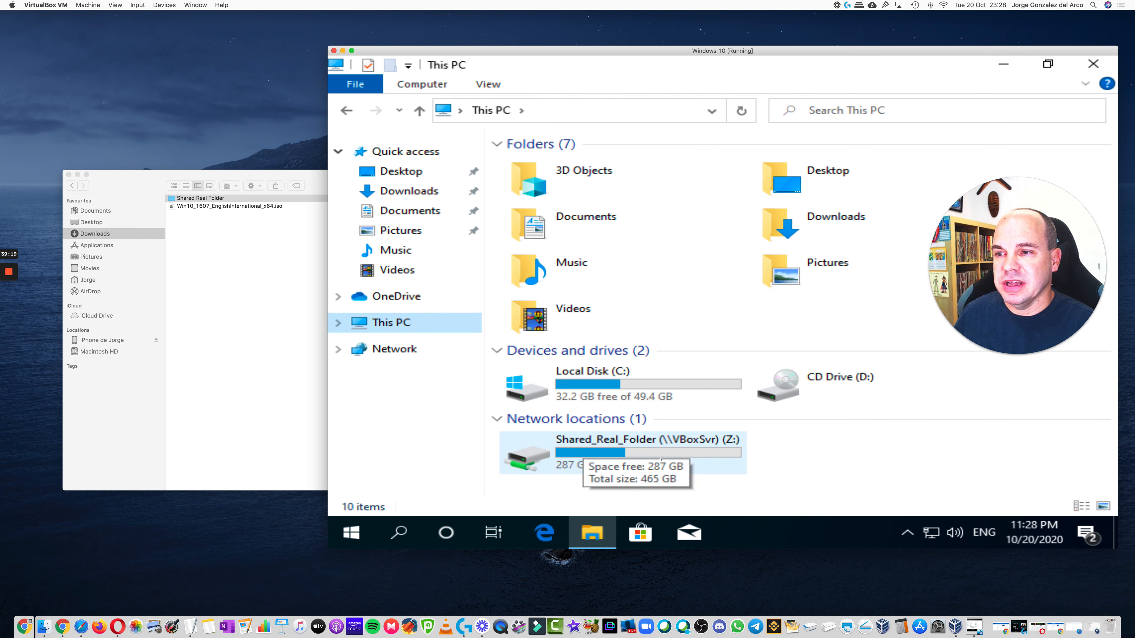
double_click(661, 455)
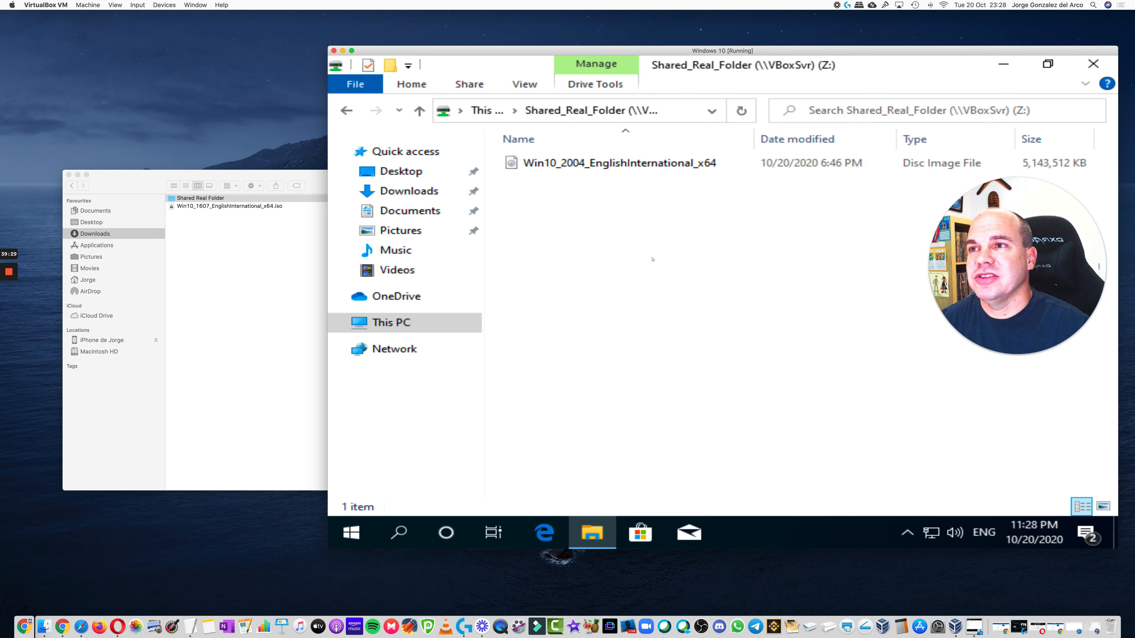
click(628, 165)
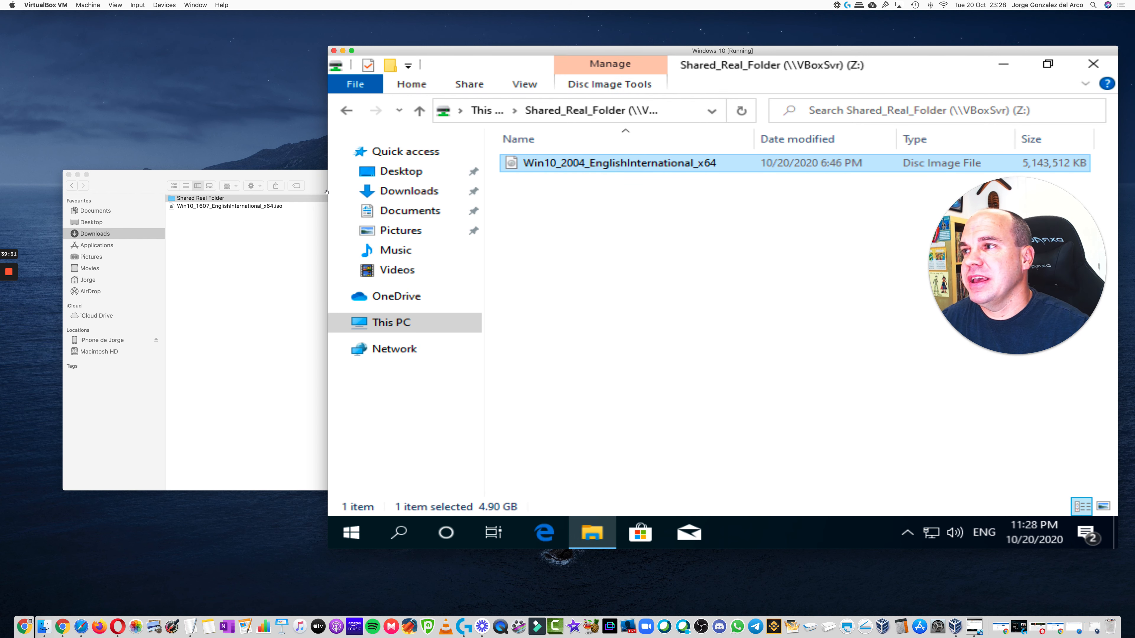
- Check the Win10_2004 ISO inside Shared Real Folder in Finder on the host, and return to the virtual machine
click(248, 179)
click(433, 199)
drag(469, 183, 422, 224)
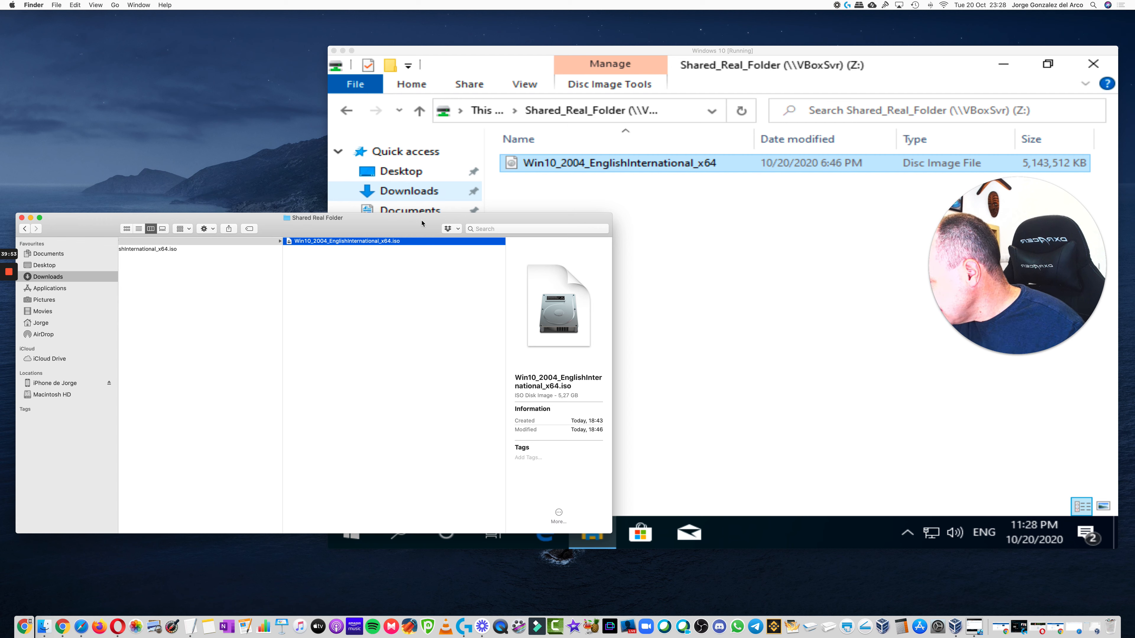
click(807, 357)
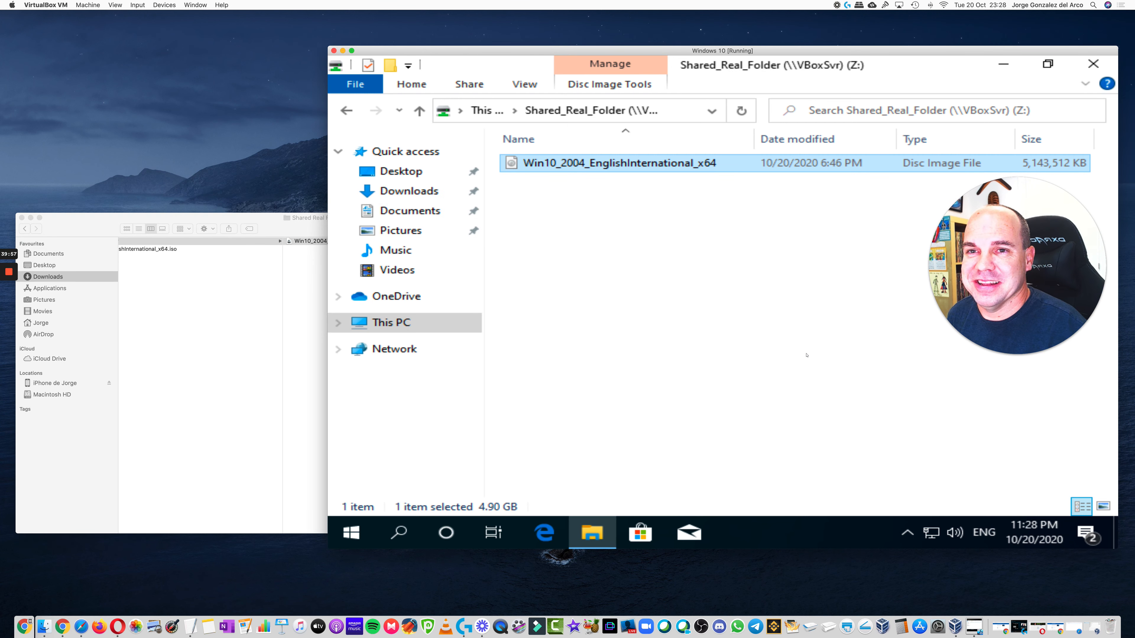
click(807, 356)
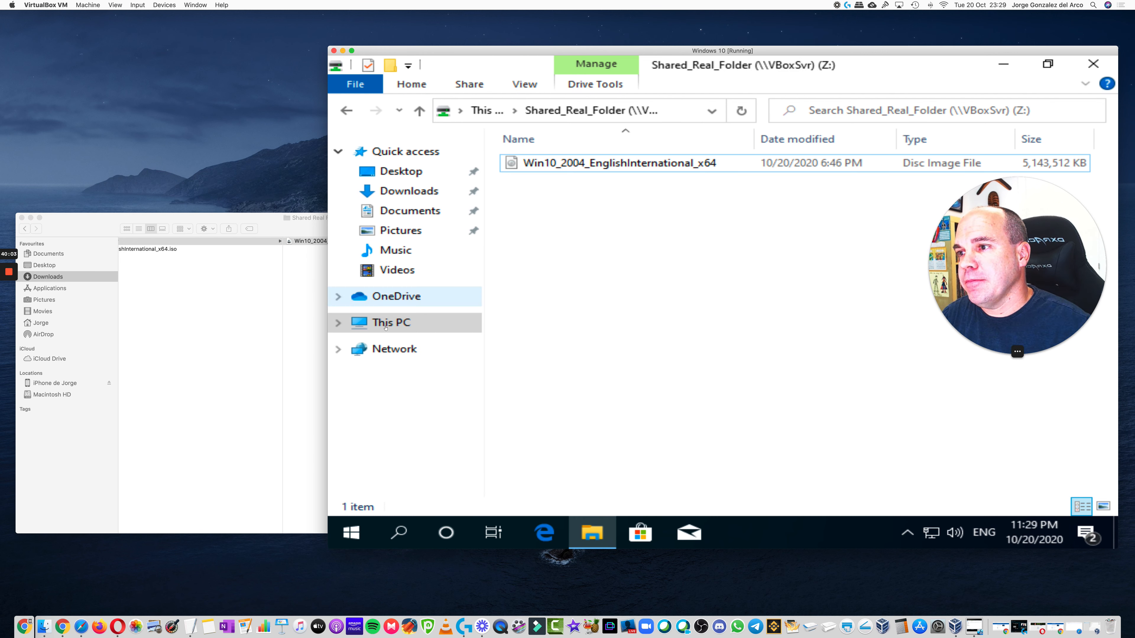
- Open Computer Management for This PC in the virtual machine and show Disk Management
click(399, 323)
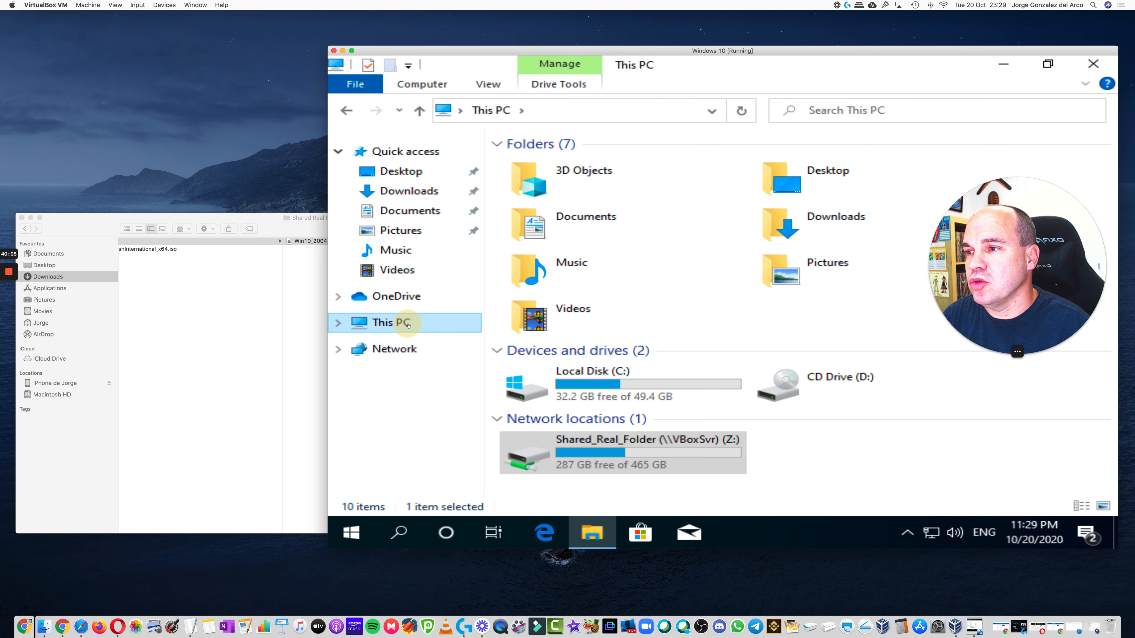
right_click(407, 324)
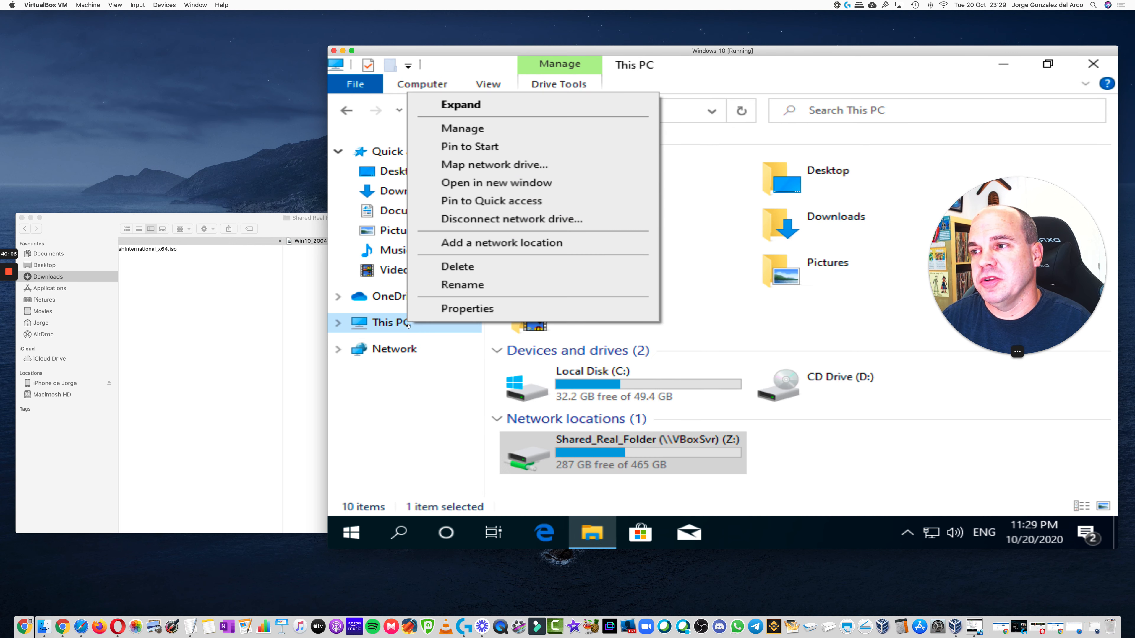
click(468, 129)
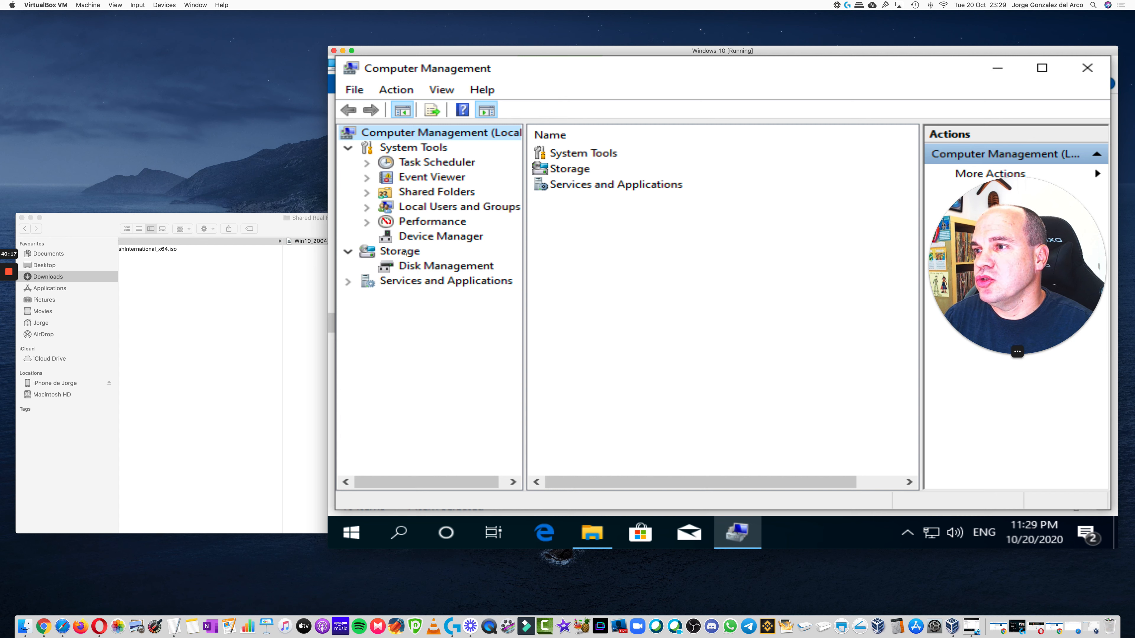
click(419, 266)
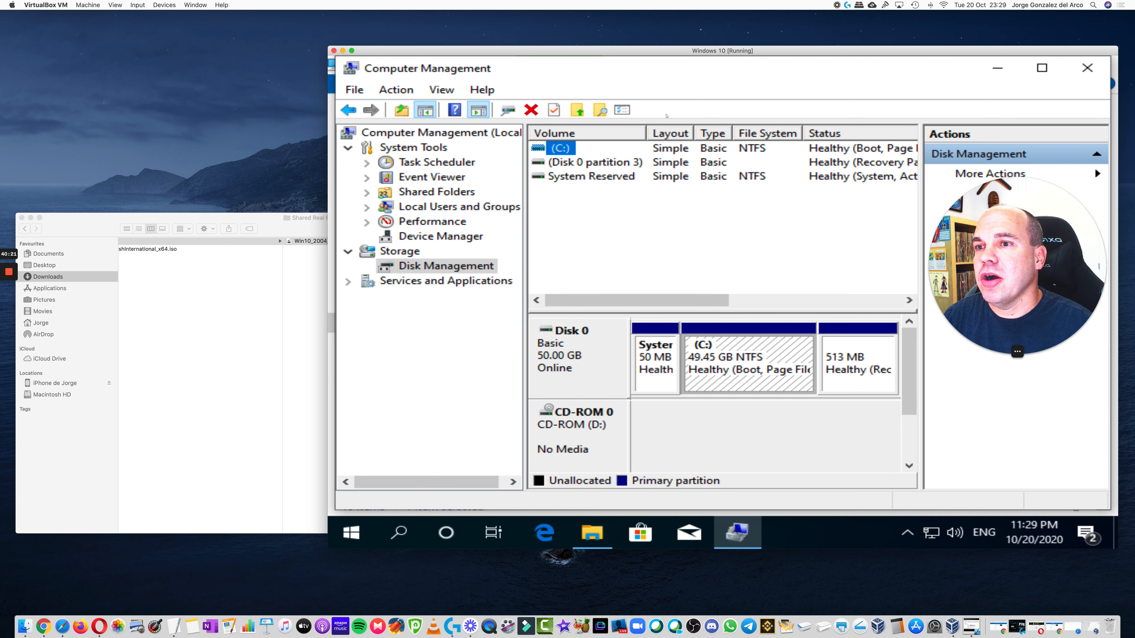
double_click(562, 66)
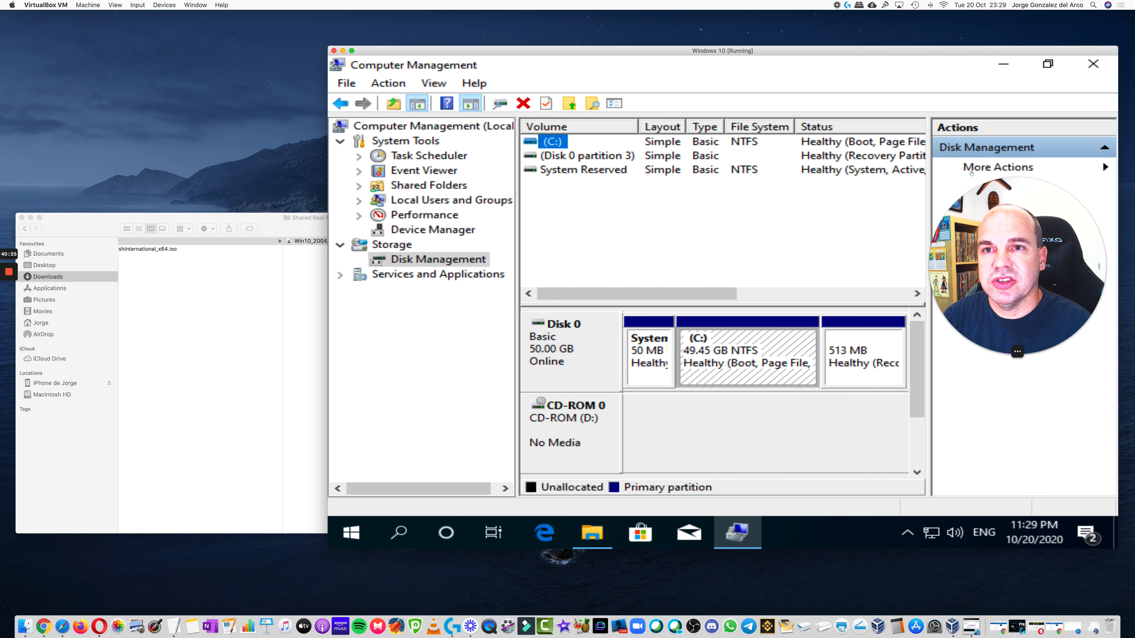
drag(999, 237, 1016, 309)
click(666, 66)
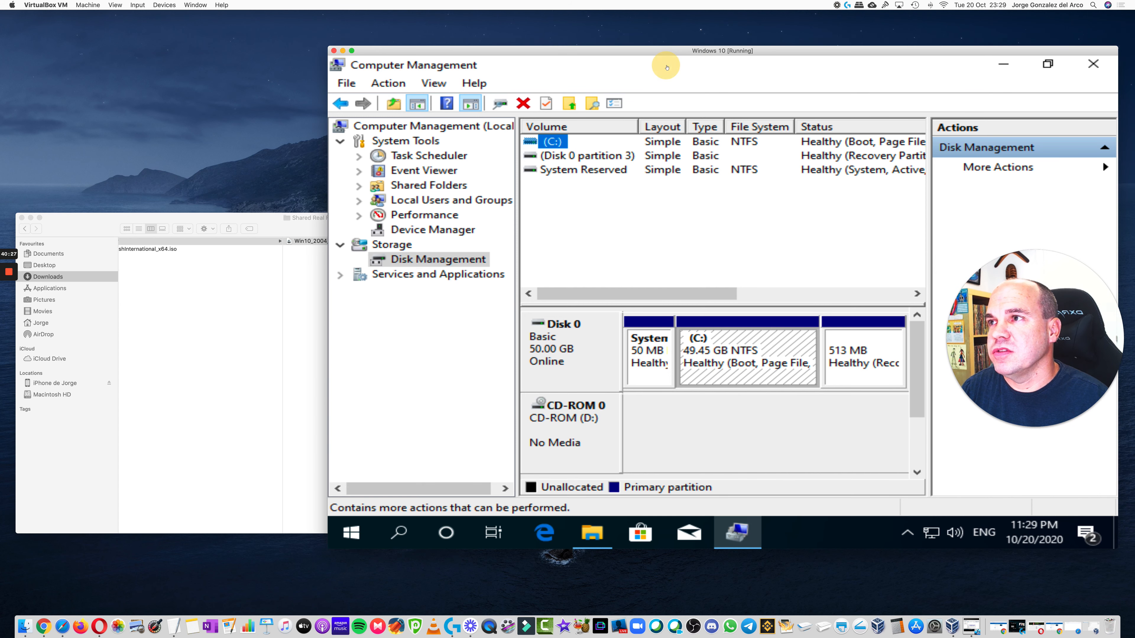
double_click(666, 66)
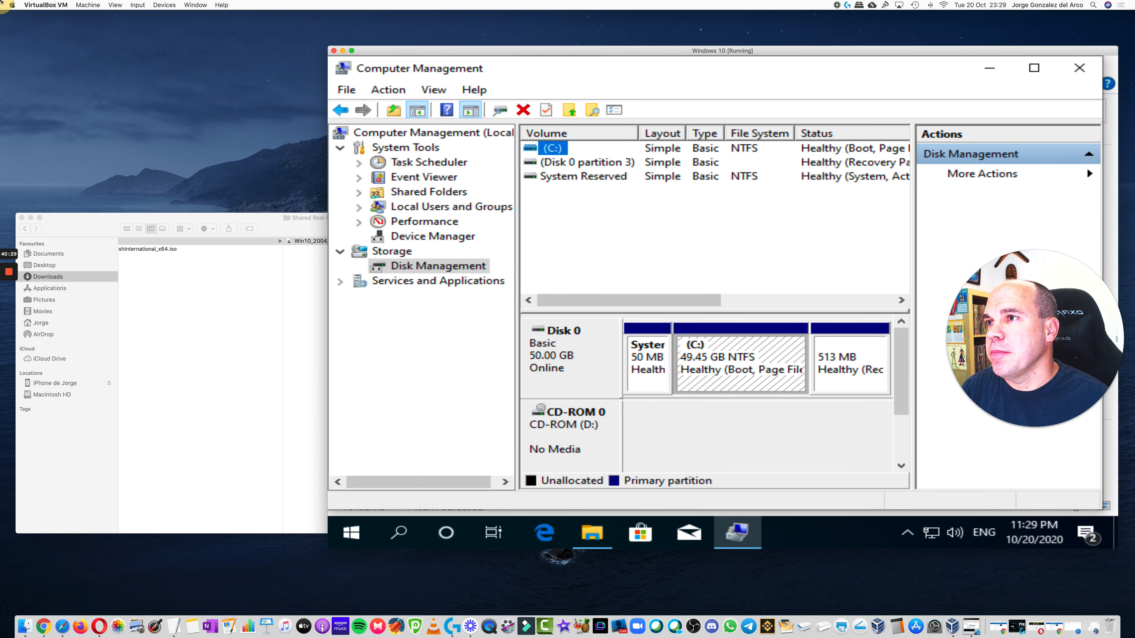
- Enlarge the virtual machine window to fill the host screen and open the properties of the C: volume
double_click(319, 46)
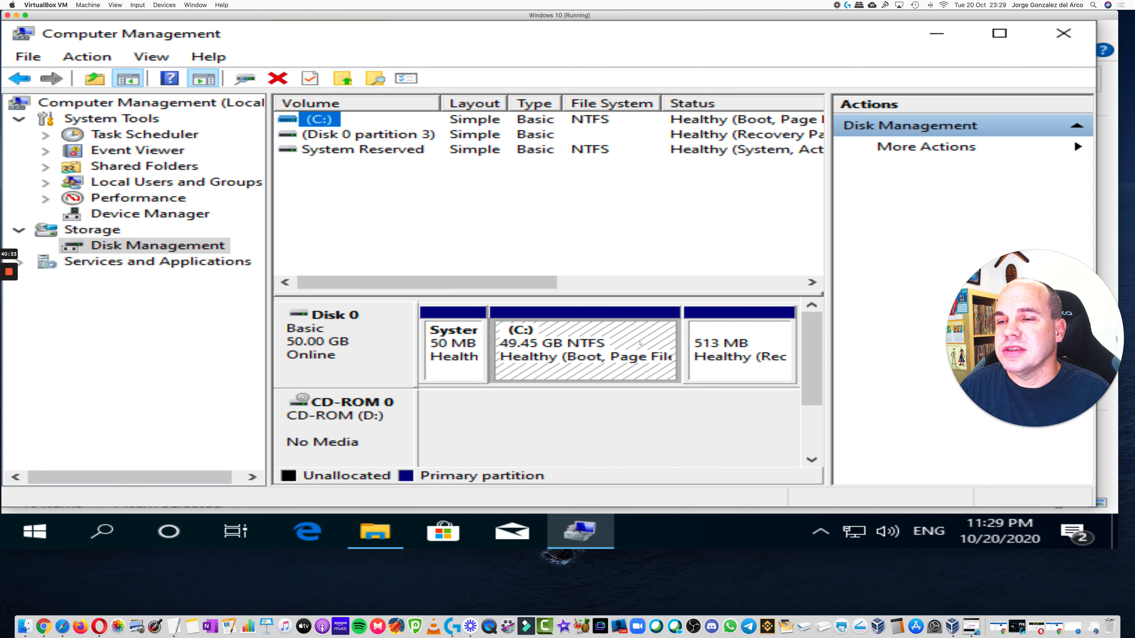
click(584, 344)
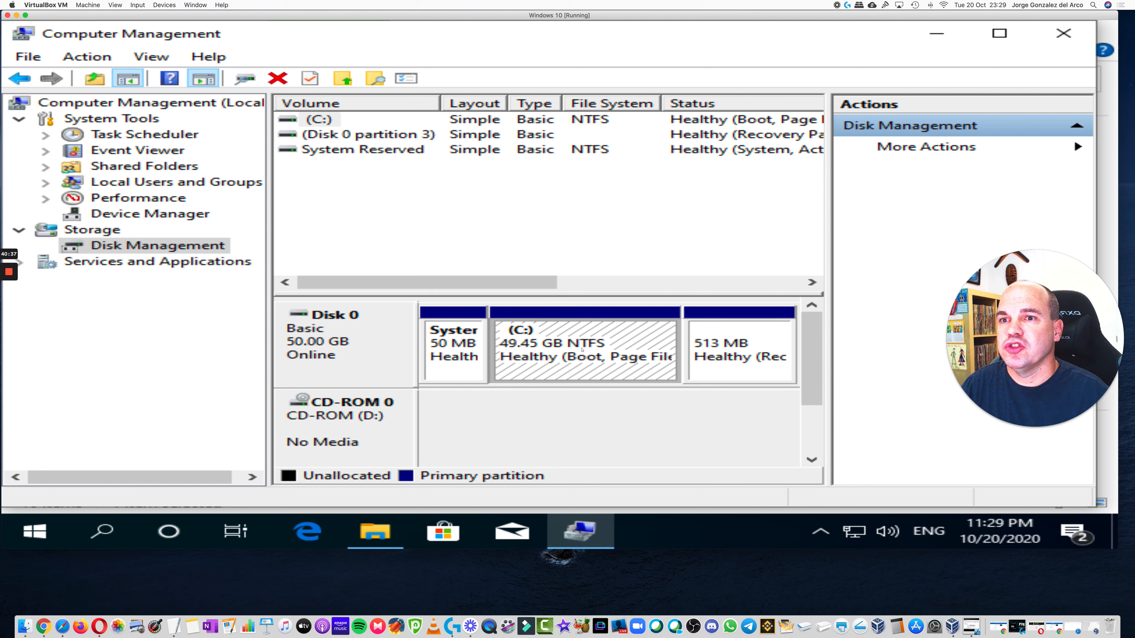
right_click(582, 350)
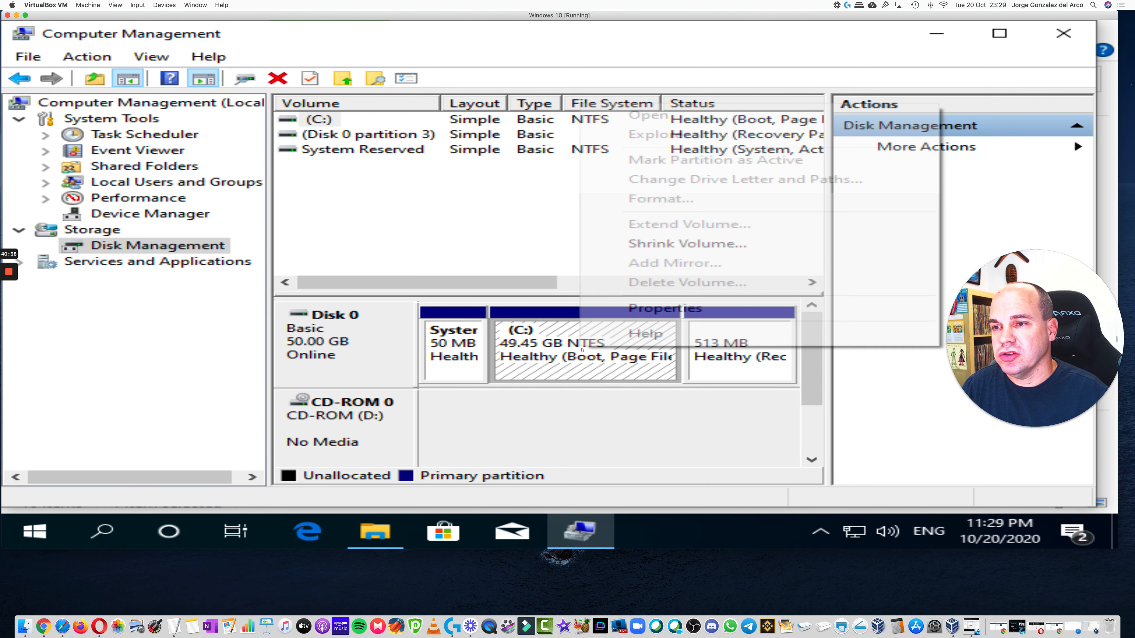
click(649, 309)
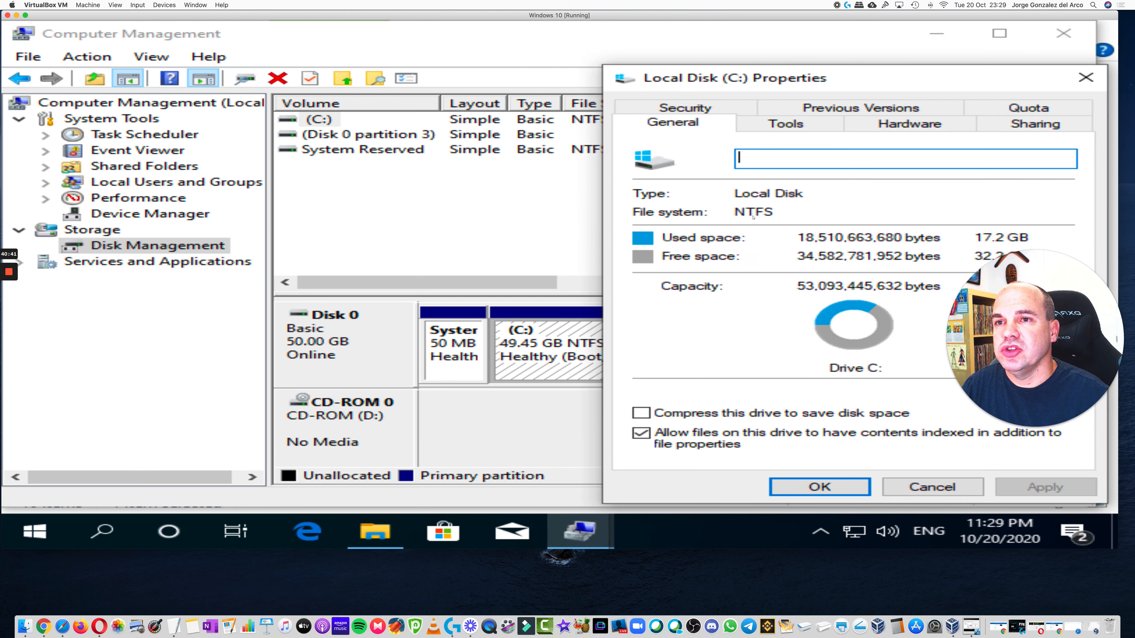
- Label the C: volume "OS and APPS" in its properties and apply the change
text(OS )
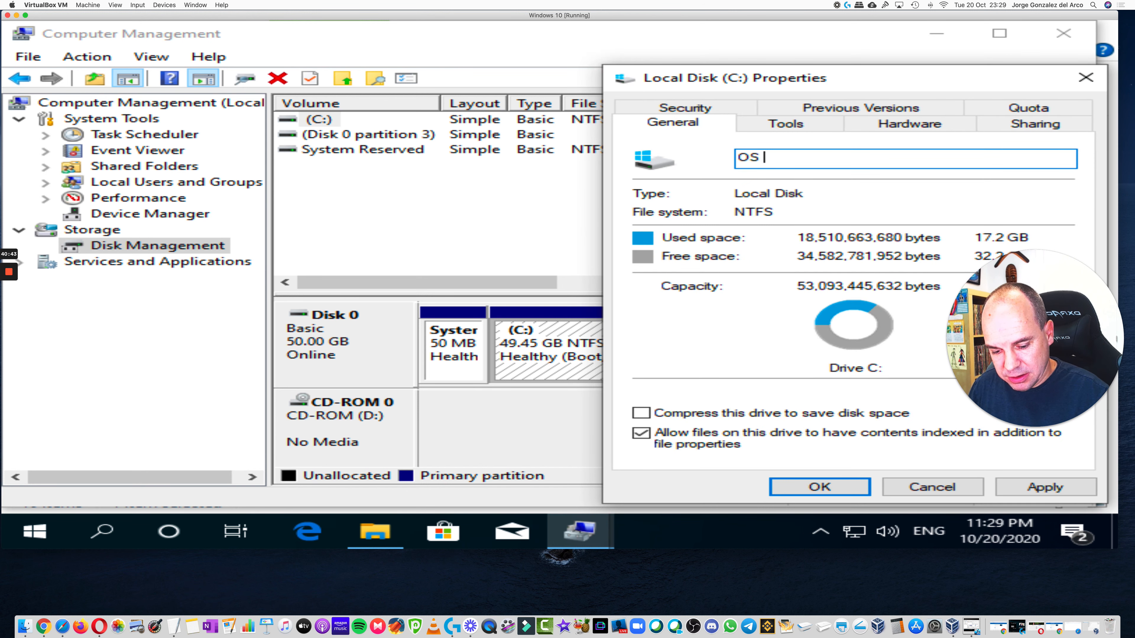
text(] APSS)
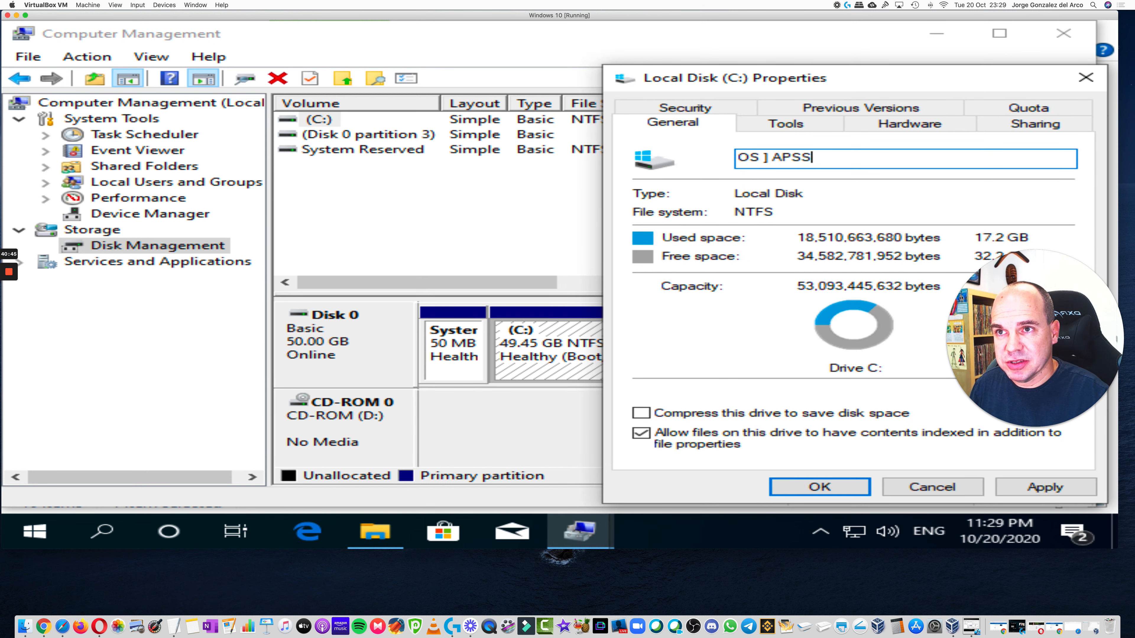
key(Left)
key(Left)
key(Left)
key(Left)
key(BackSpace)
key(BackSpace)
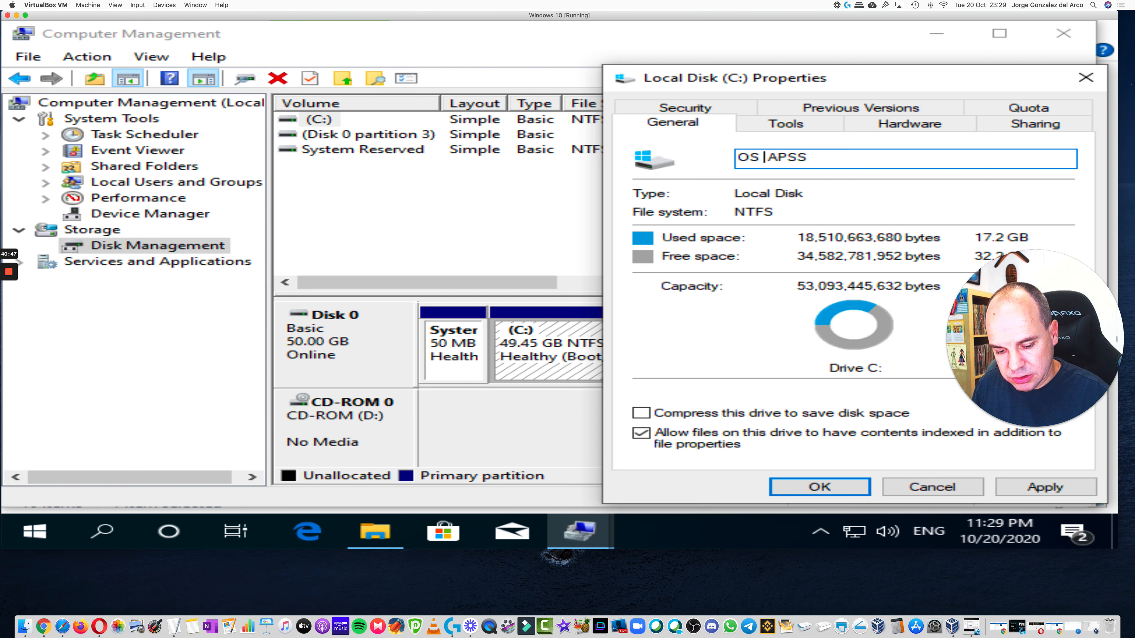
text(])
key(BackSpace)
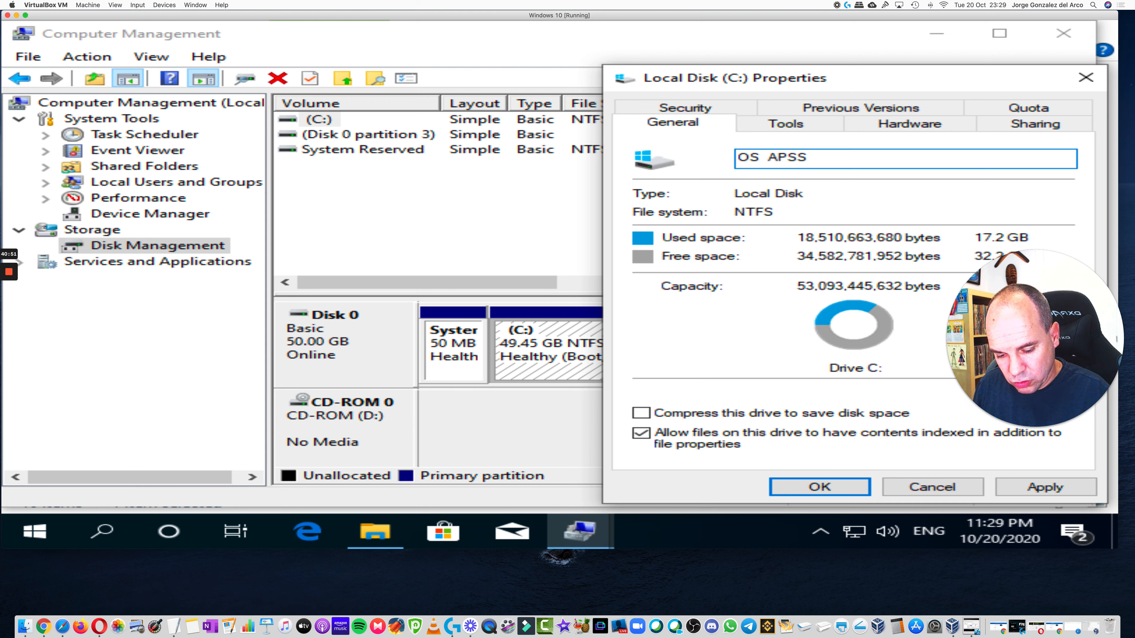
key(BackSpace)
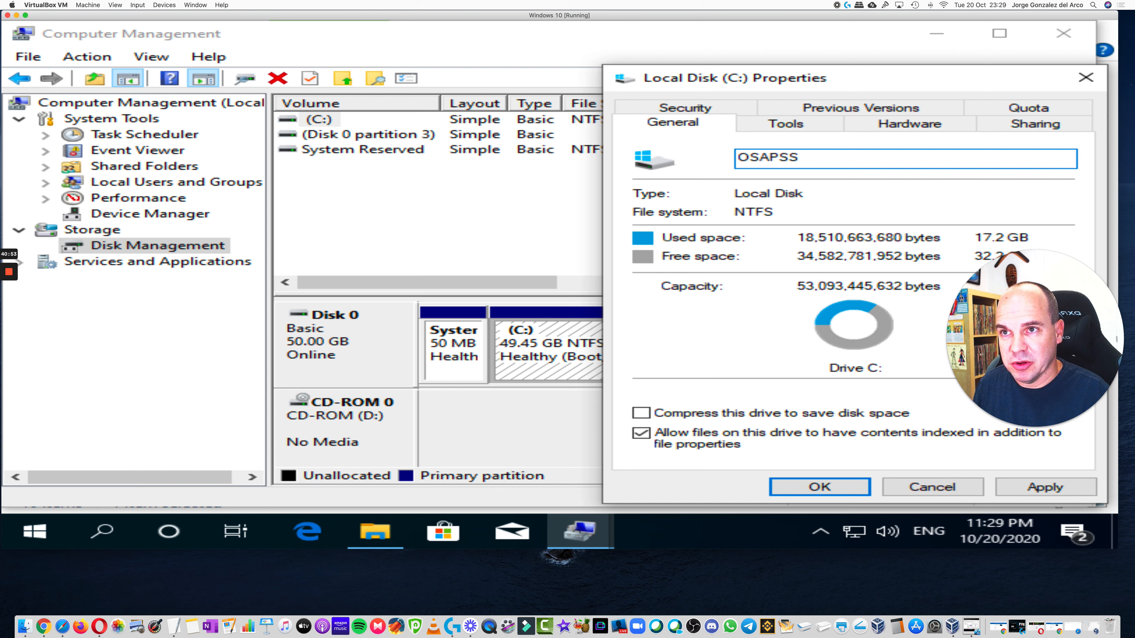
text(/)
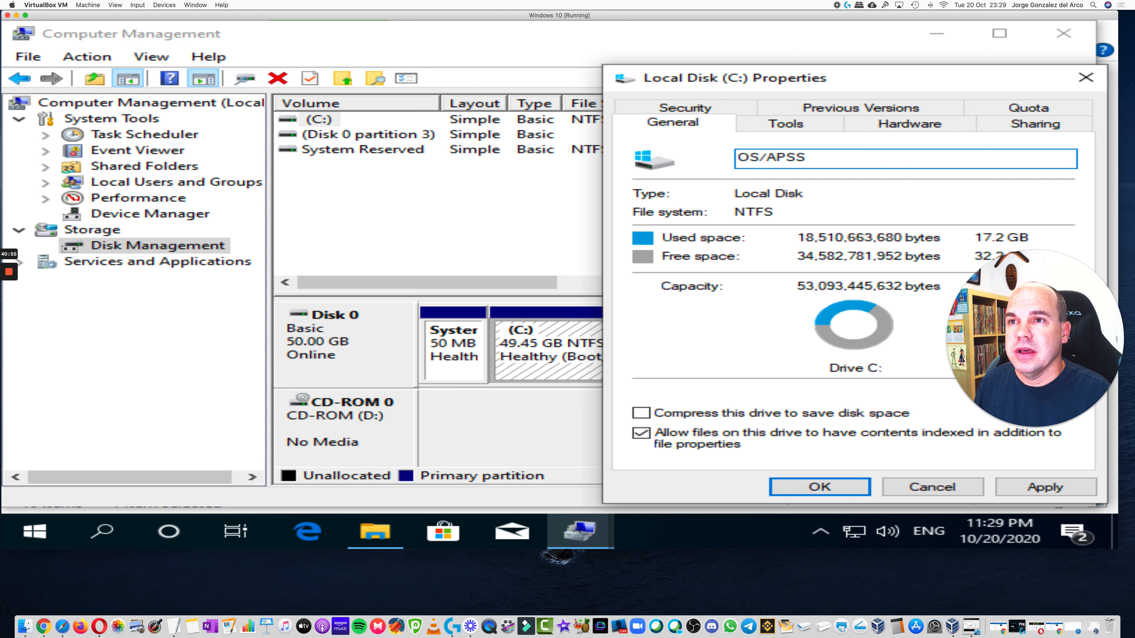
key(BackSpace)
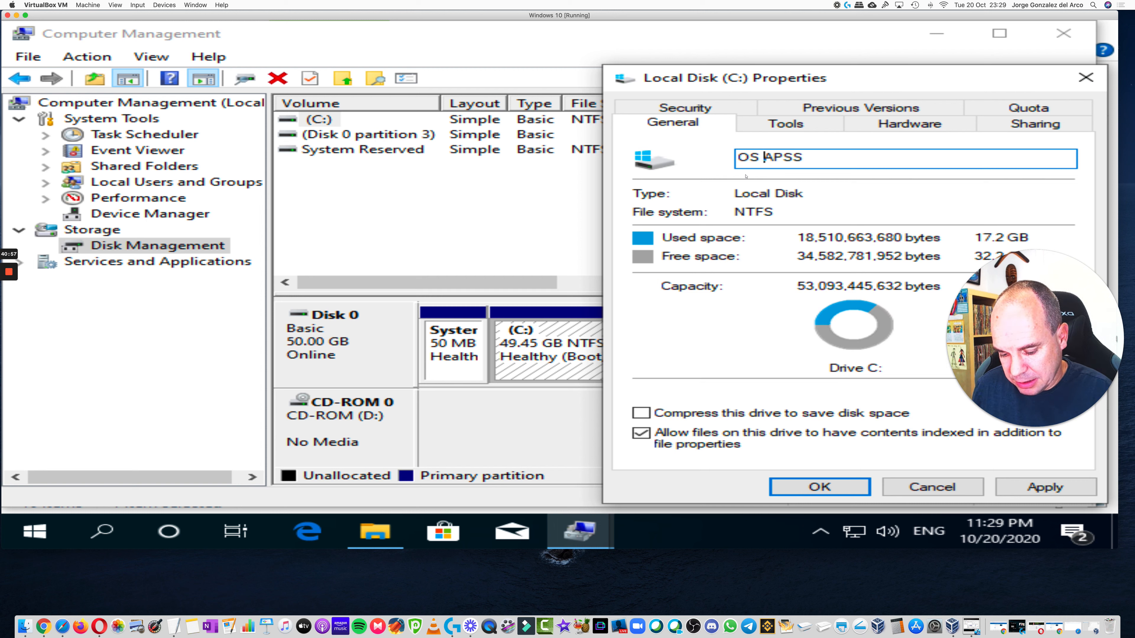
text(and)
key(Right)
key(Right)
key(Right)
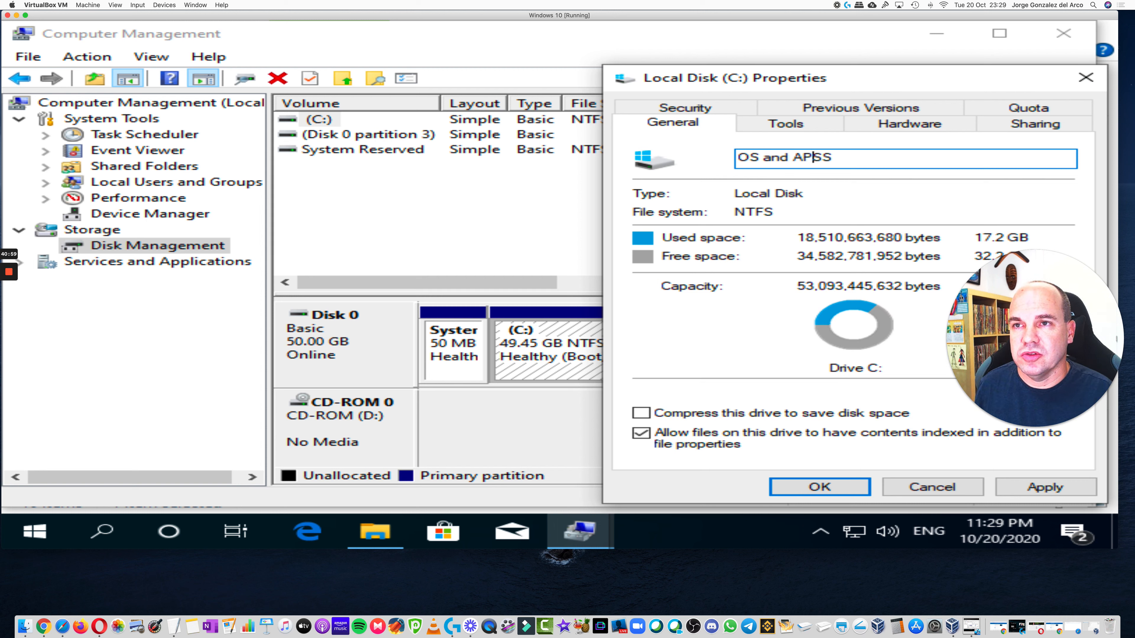
key(BackSpace)
text(P)
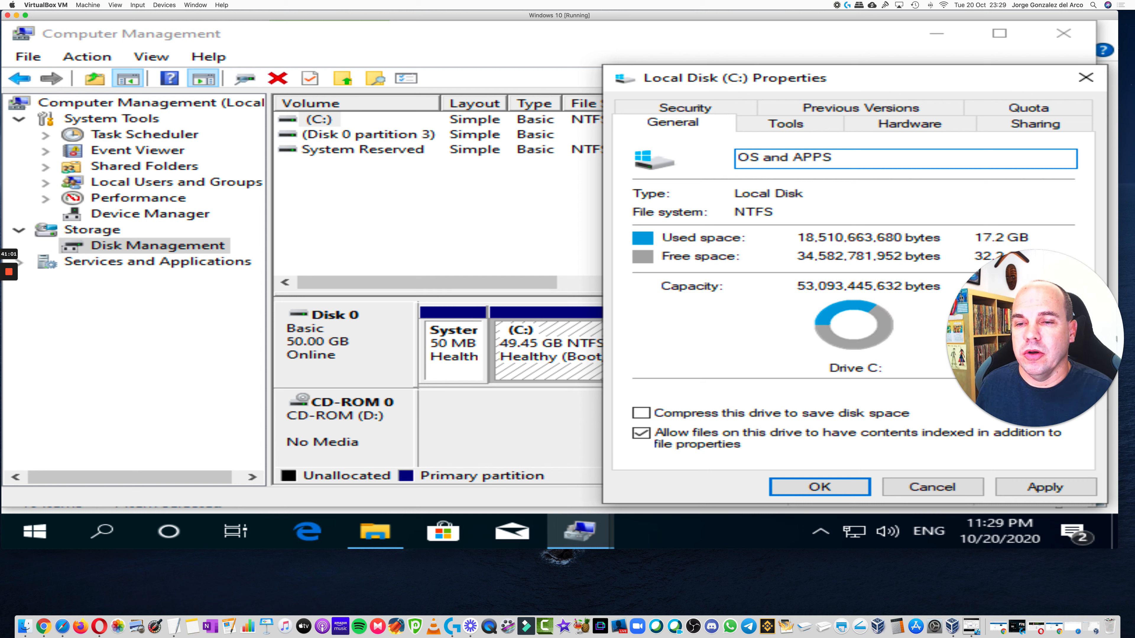
key(Return)
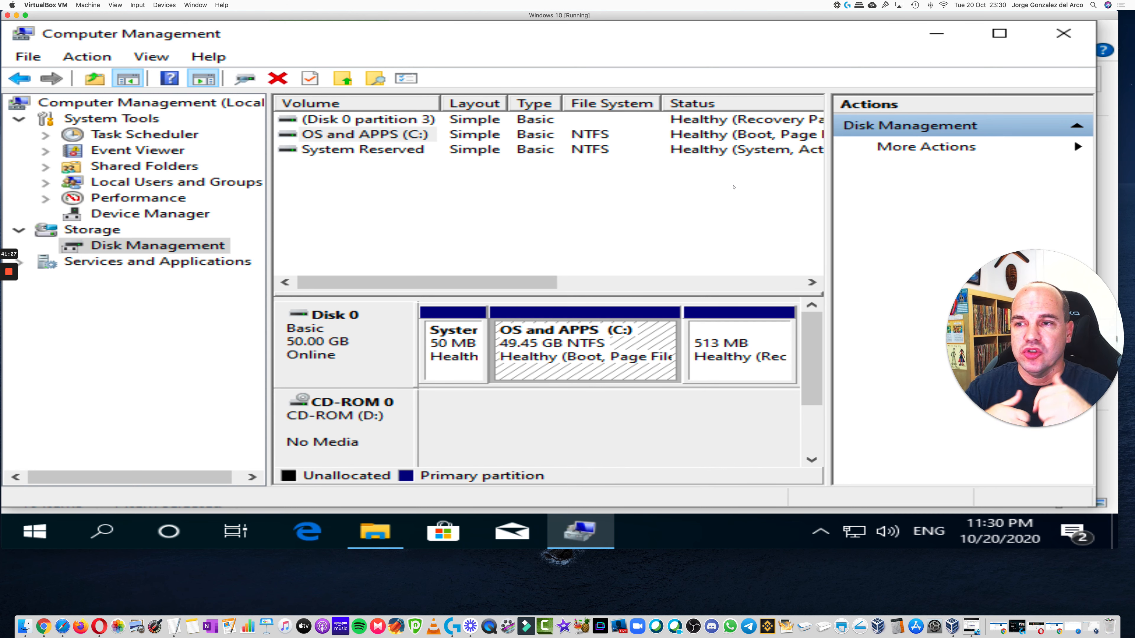
- Shrink the OS and APPS (C:) volume by 32906 MB
right_click(580, 349)
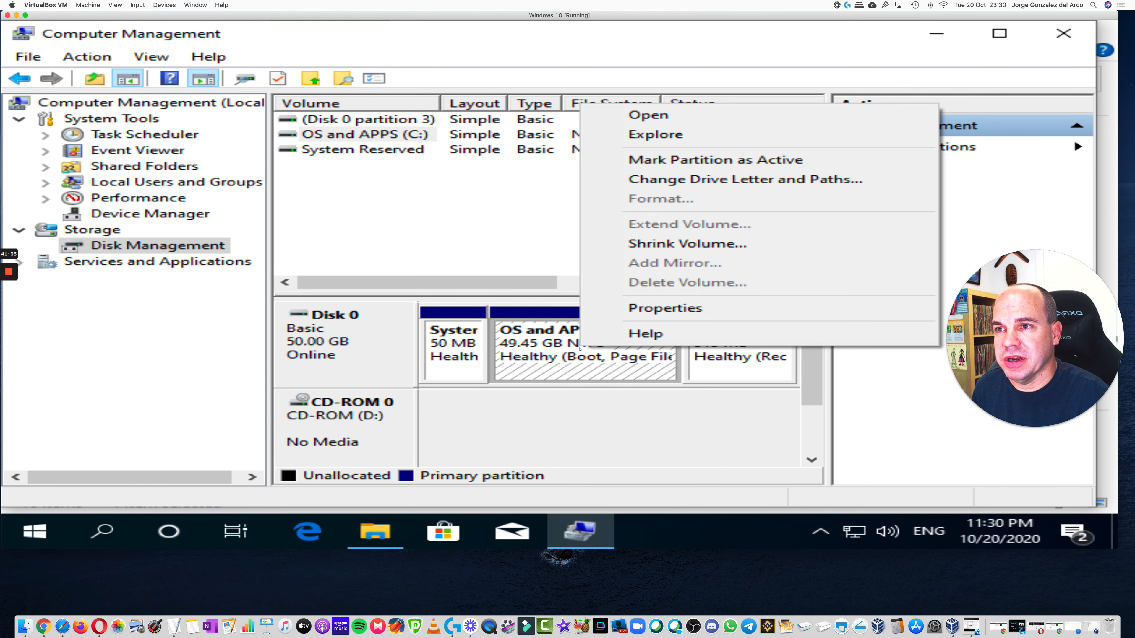
click(669, 244)
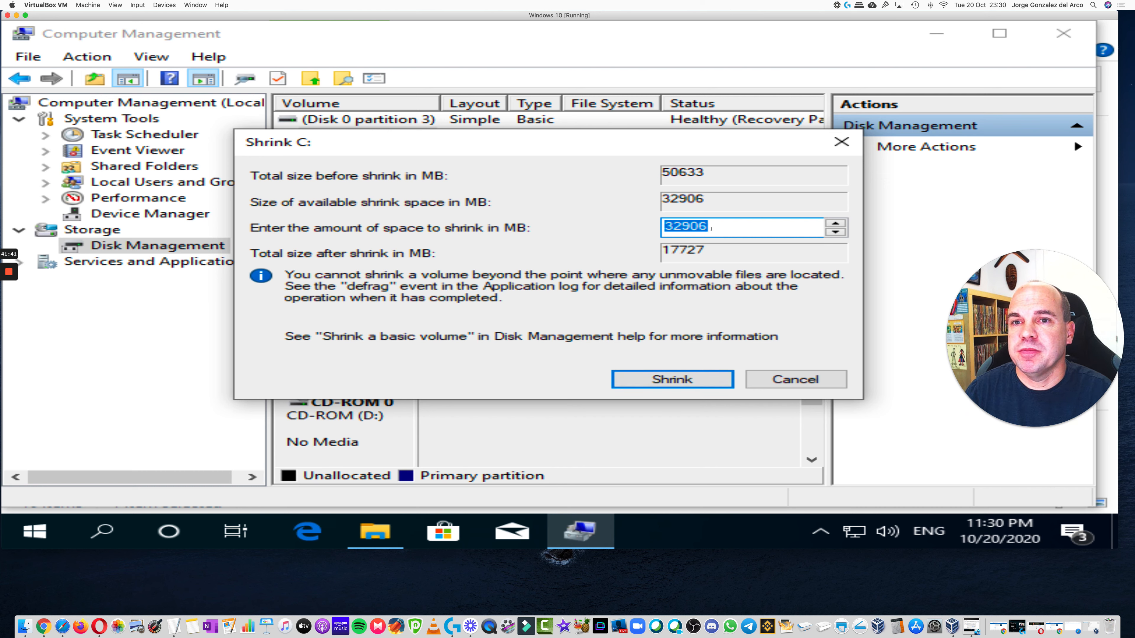
click(679, 377)
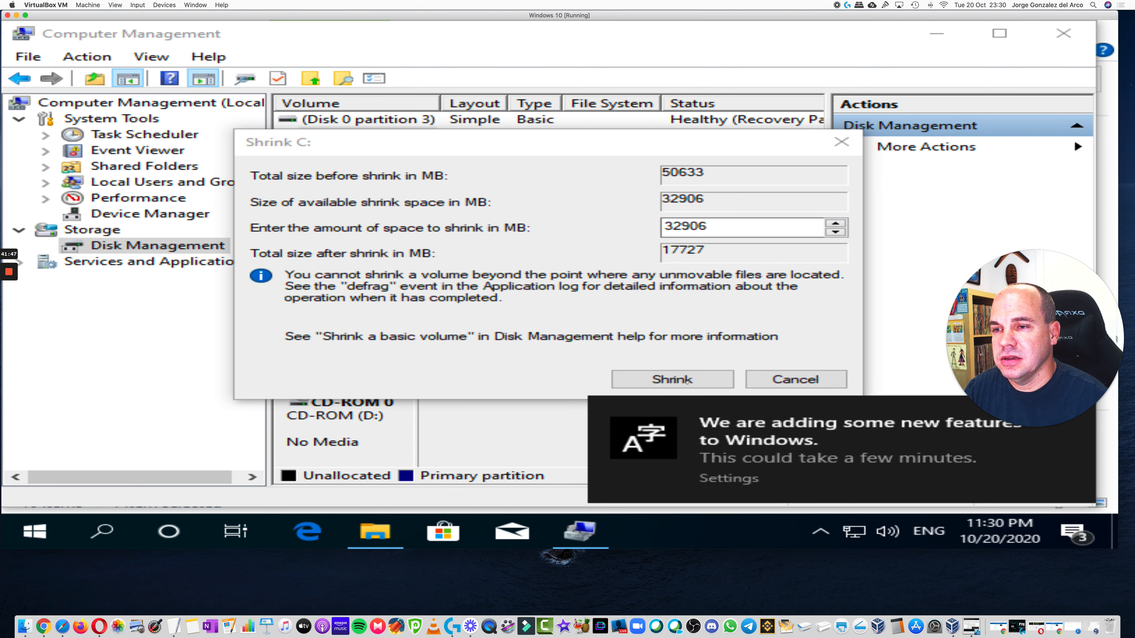
click(687, 382)
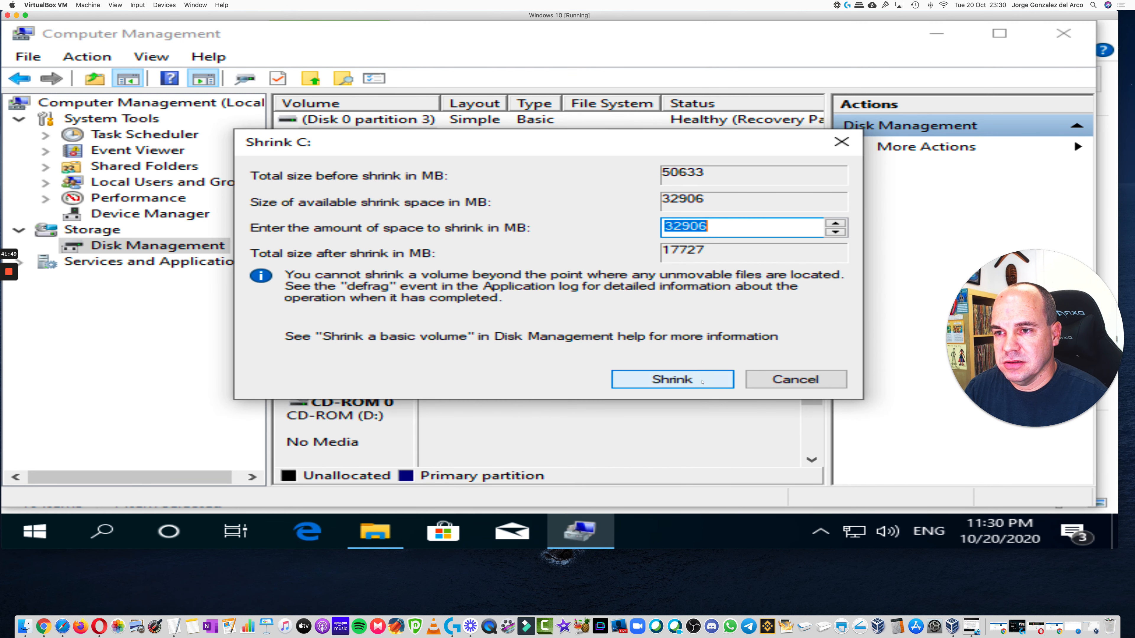
click(703, 382)
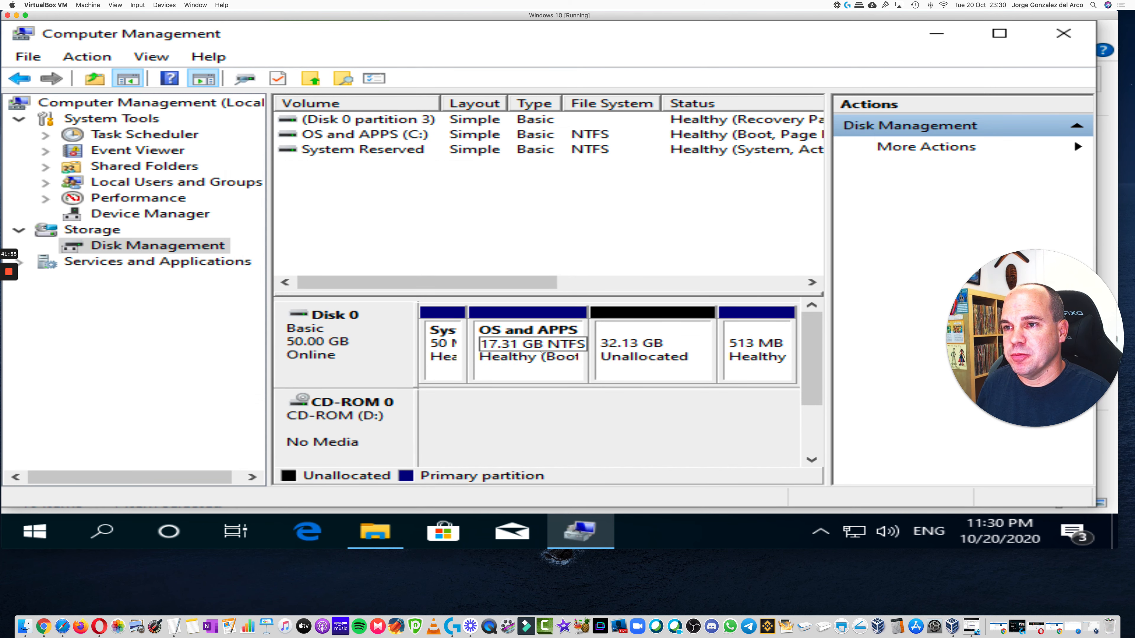
- Create a 32905 MB simple volume in Disk 0's unallocated space, assigned E:, quick-formatted as NTFS and labelled DATA
right_click(615, 352)
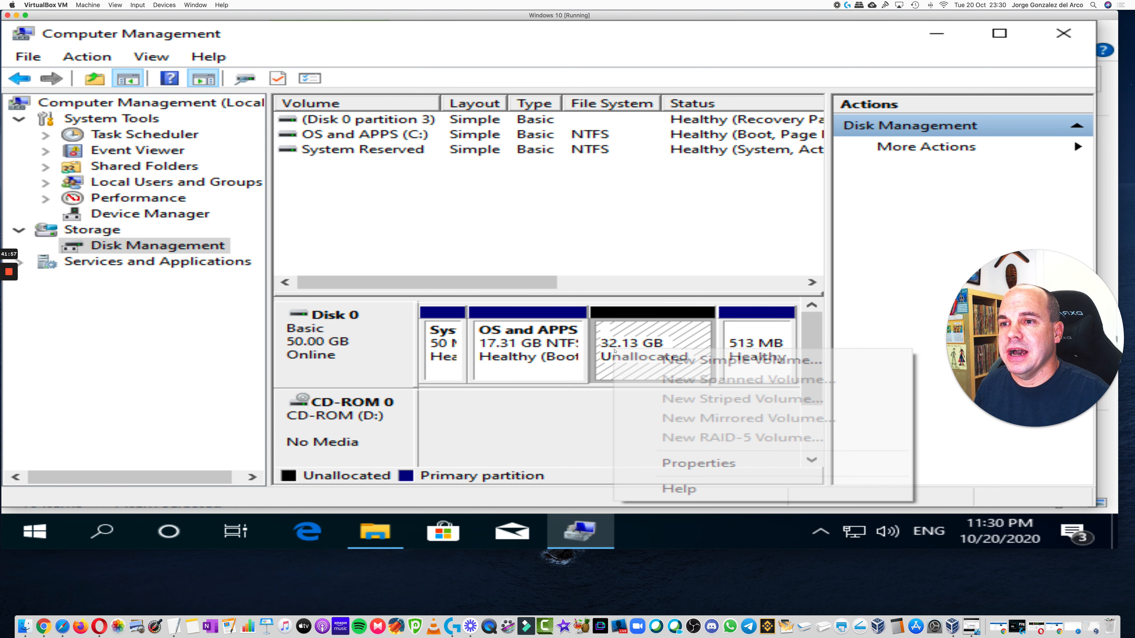
click(656, 360)
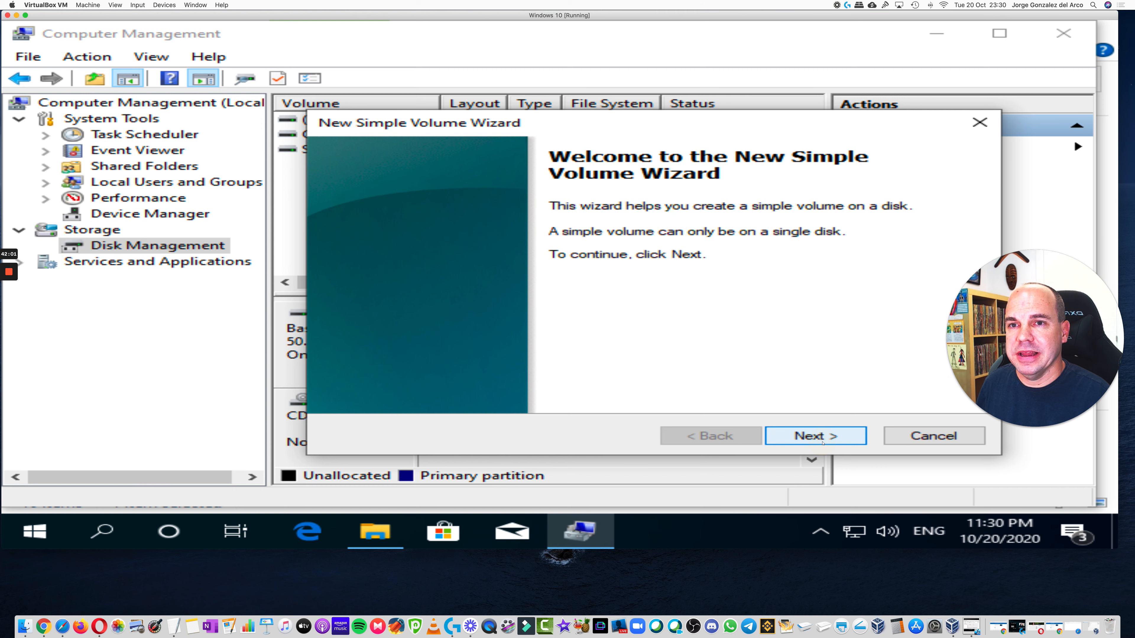
click(822, 436)
click(809, 436)
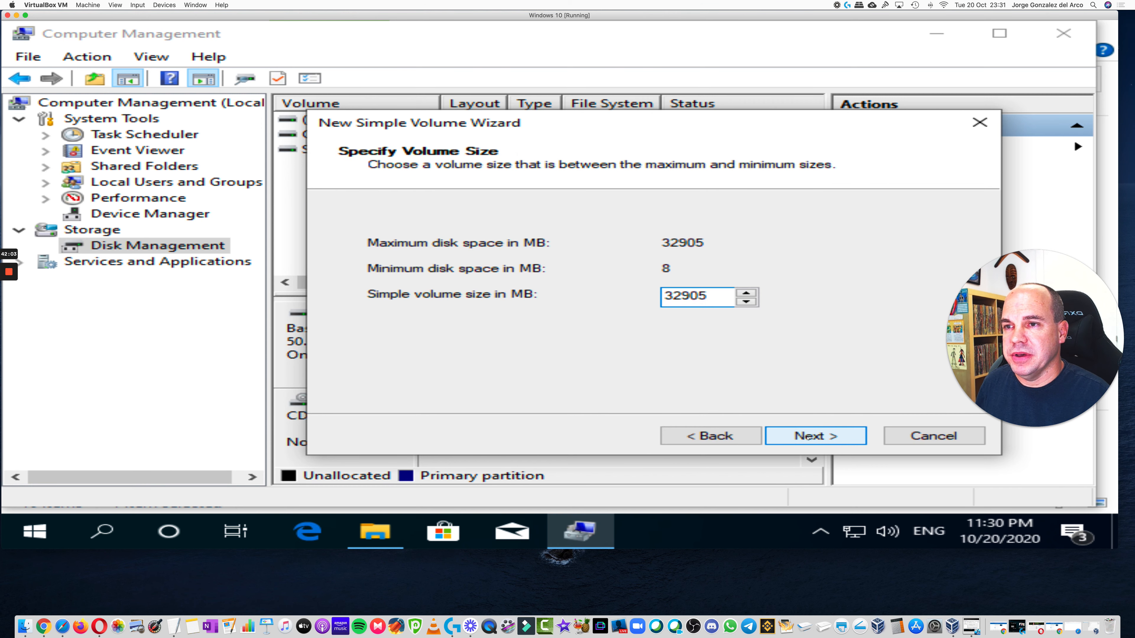
click(828, 437)
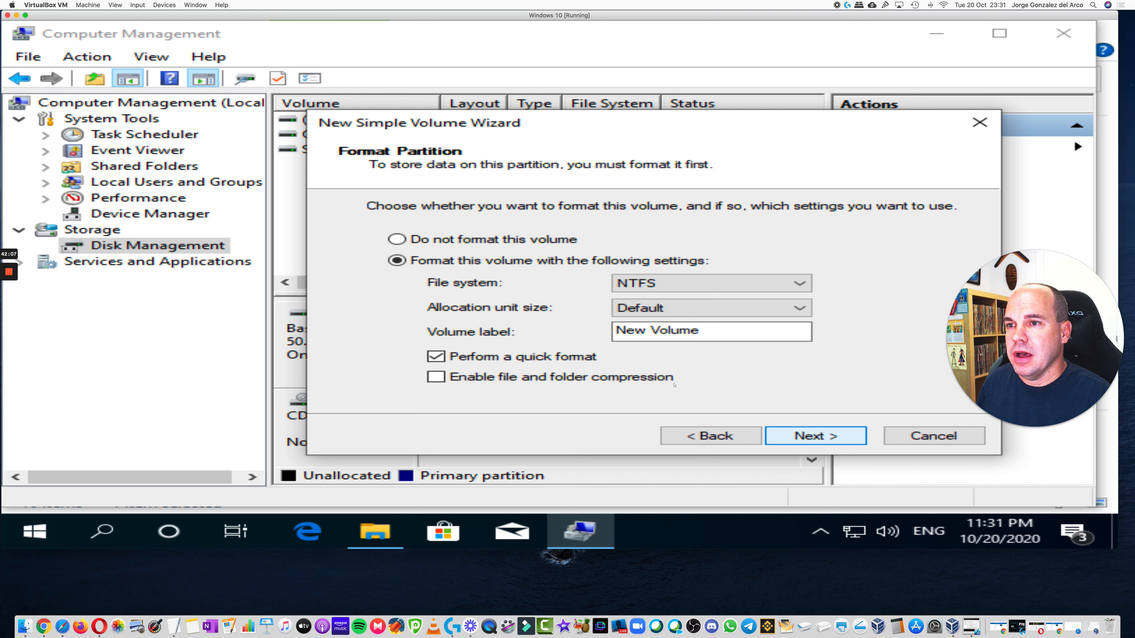
drag(701, 331, 608, 331)
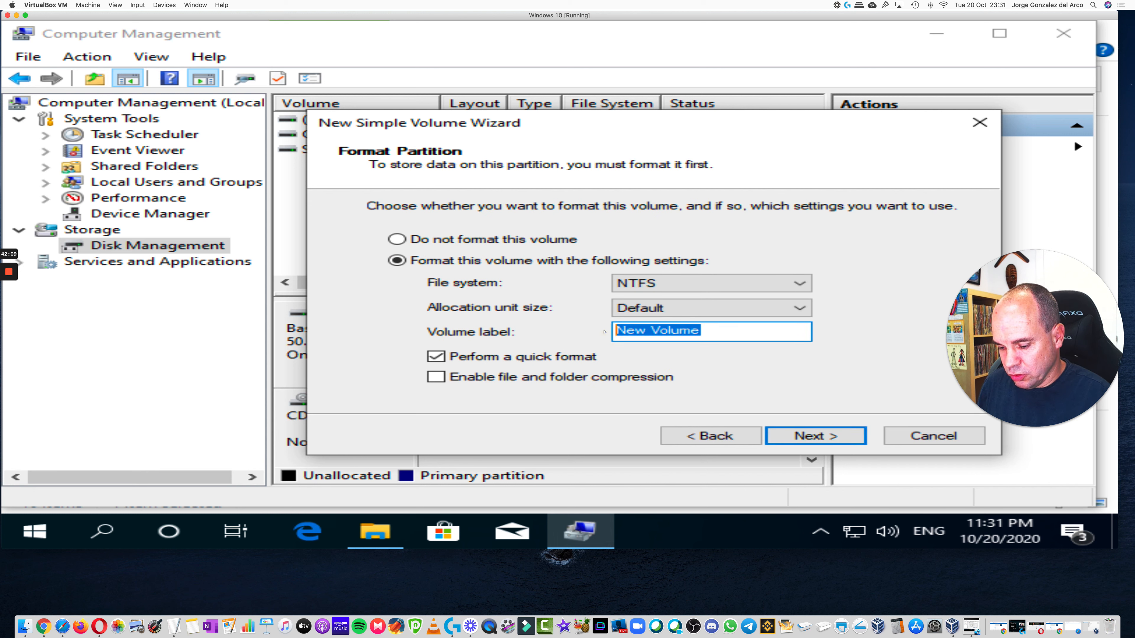
text(DATA)
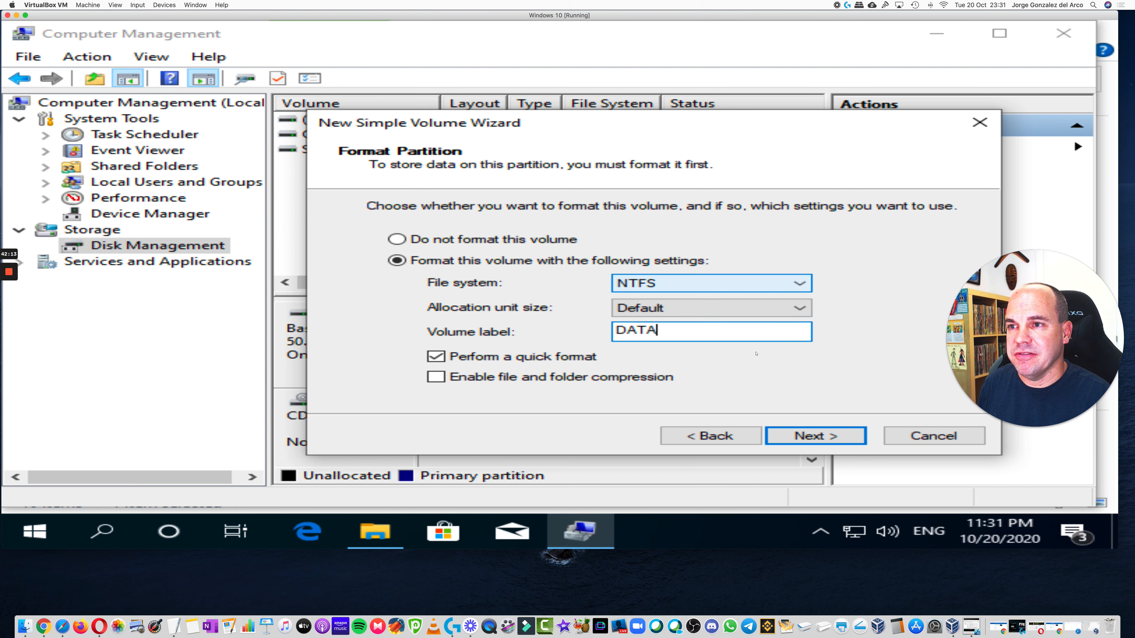
click(819, 442)
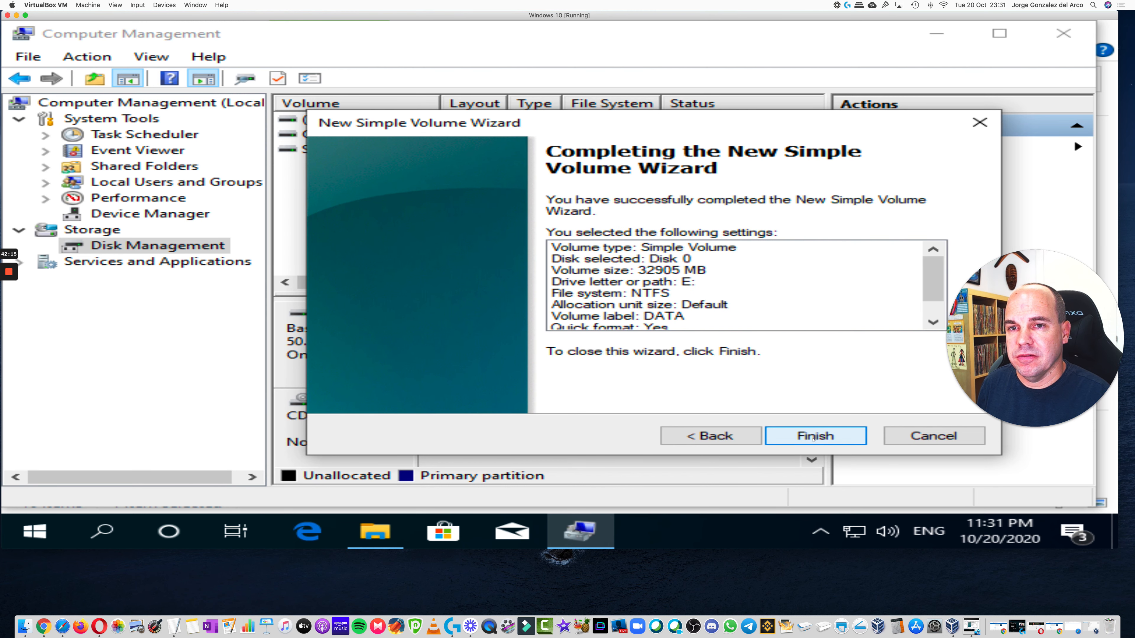
click(813, 439)
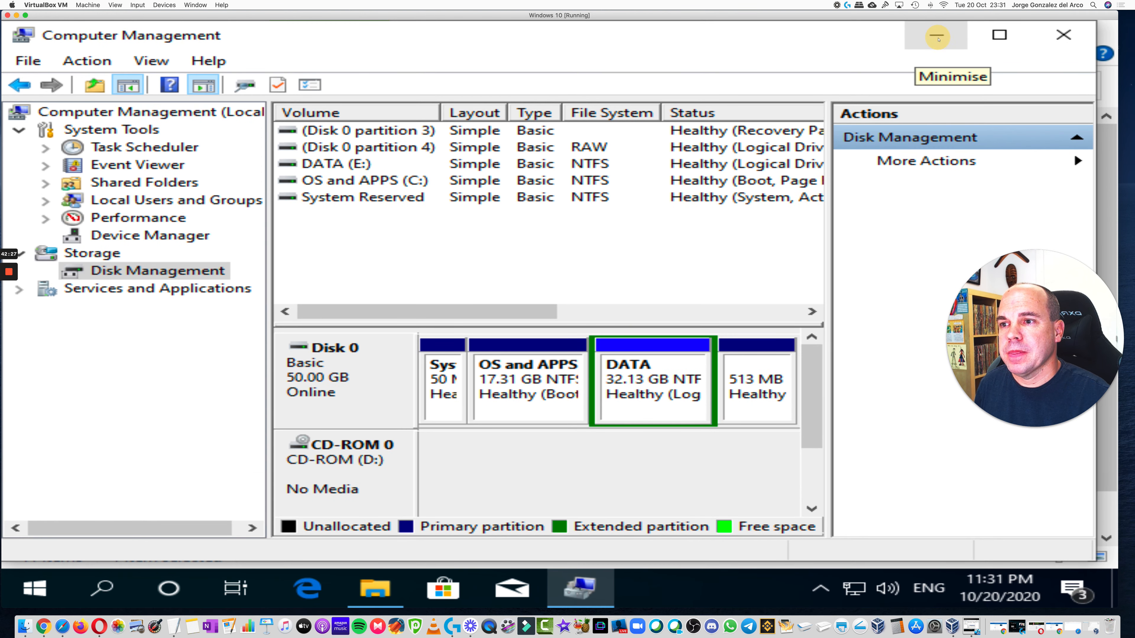
- Minimise Computer Management and examine the OS and APPS (C:), DATA (E:) and network drives in This PC
click(939, 39)
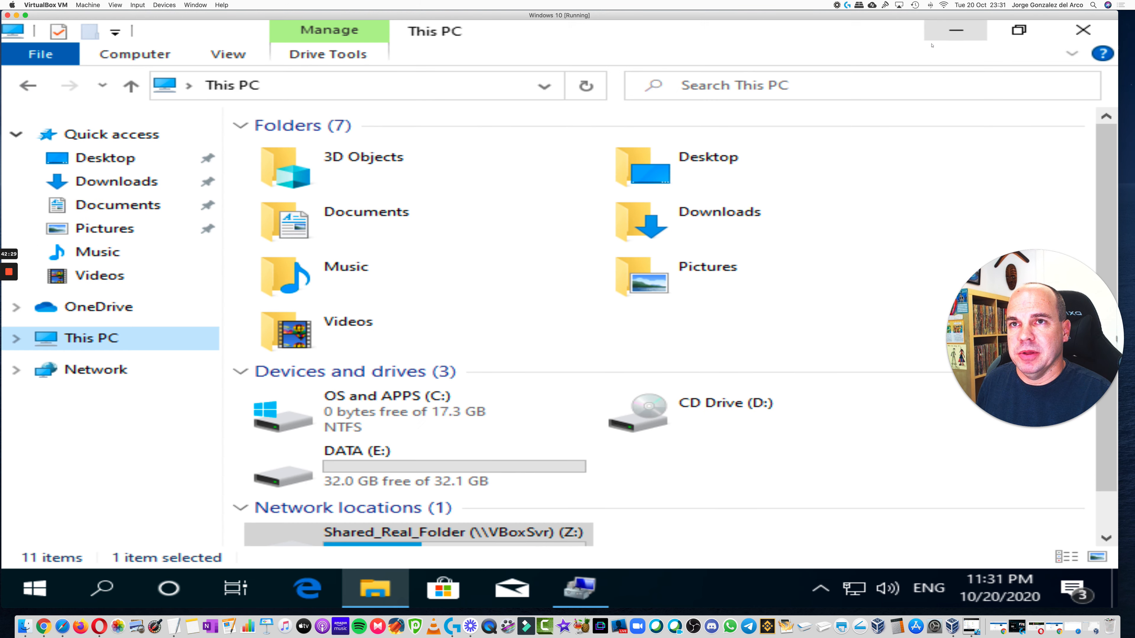
click(429, 418)
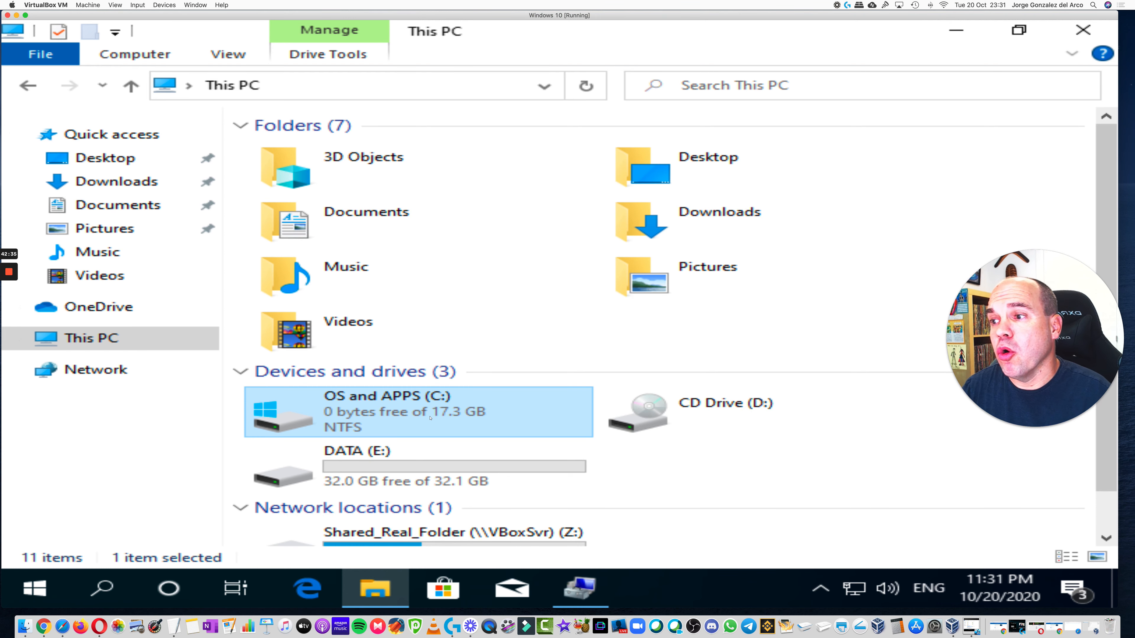
click(426, 483)
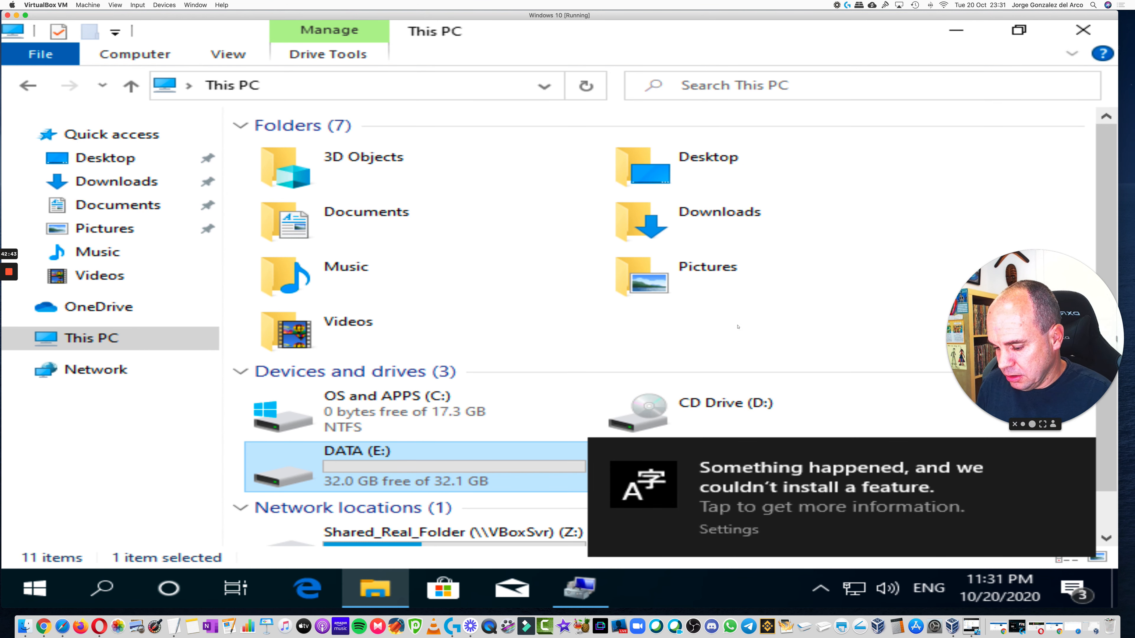
click(729, 298)
scroll(612, 347, down, 1)
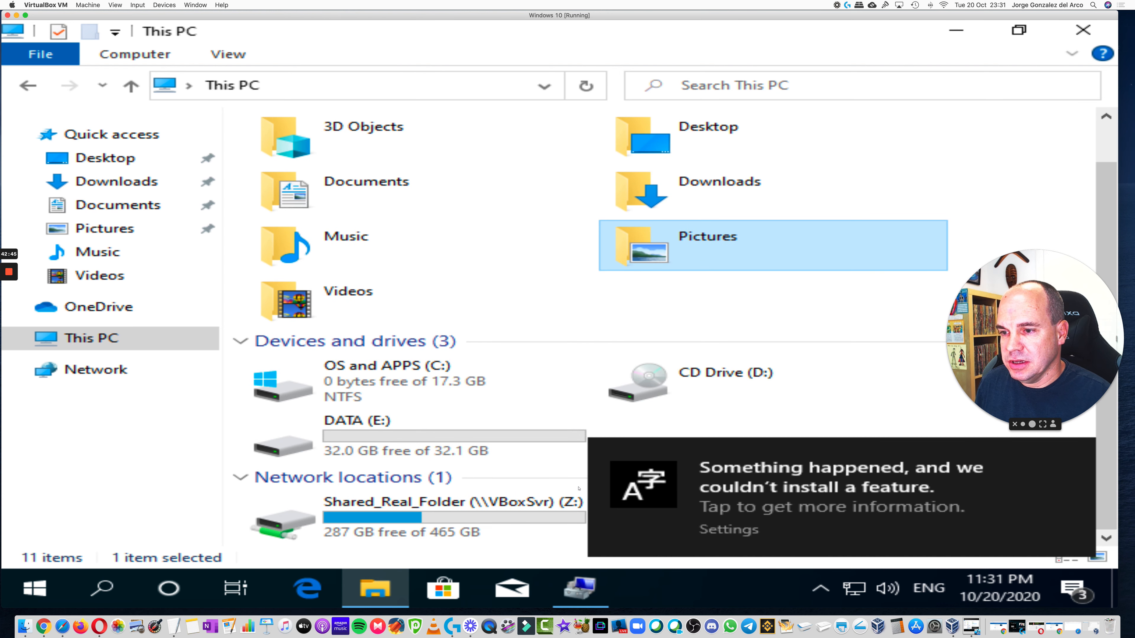
- Return to Disk Management and change the CD-ROM drive's letter to F
click(585, 584)
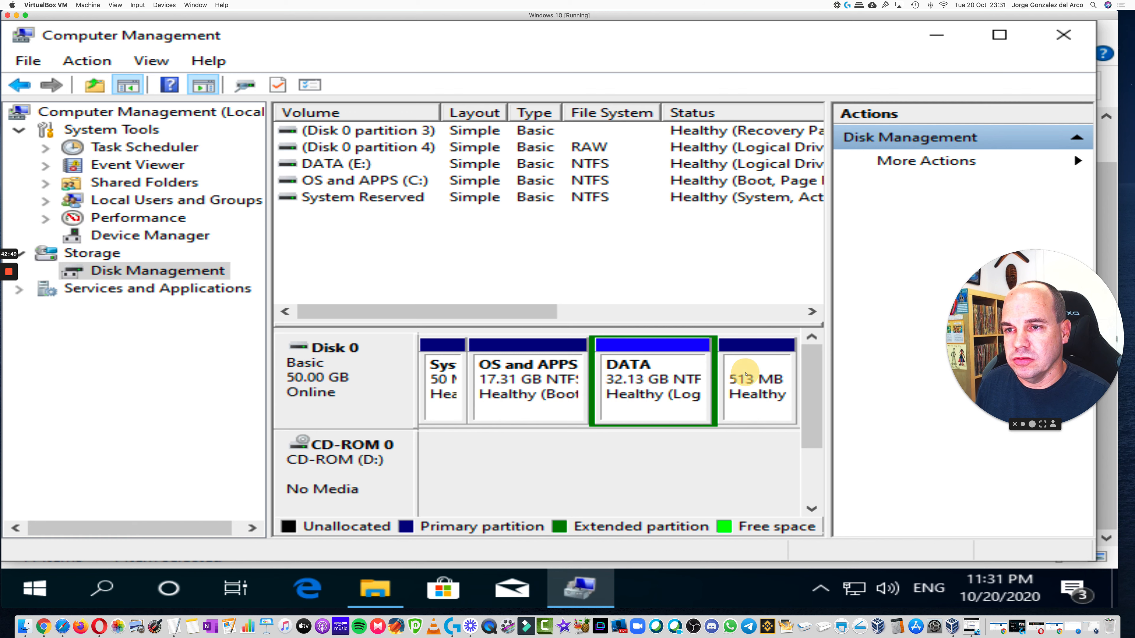
right_click(756, 376)
click(335, 463)
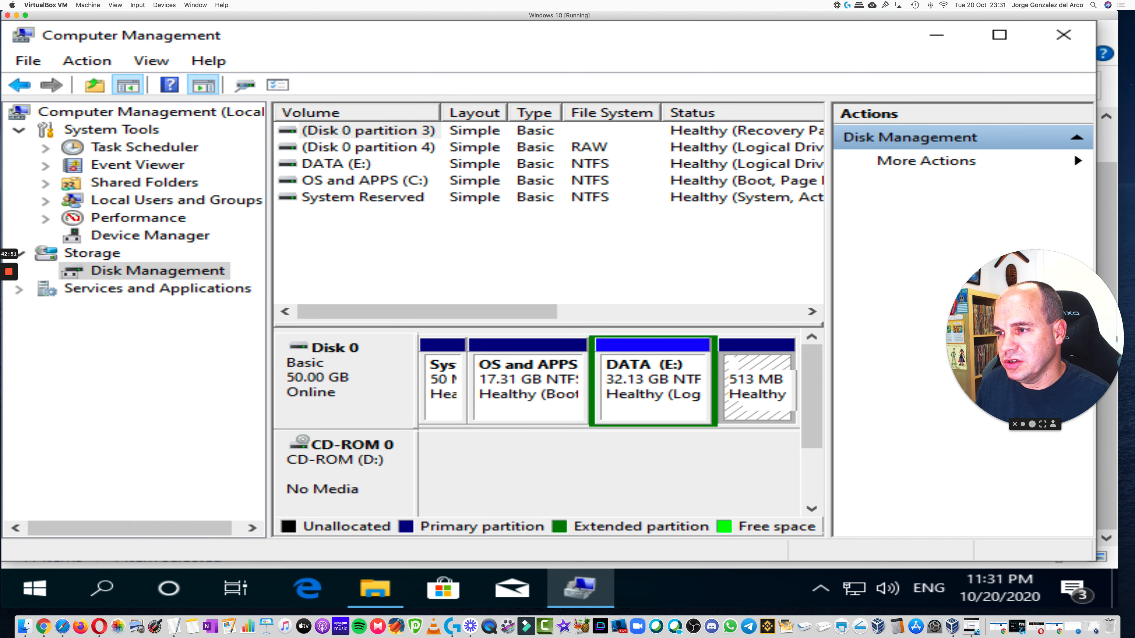
right_click(335, 463)
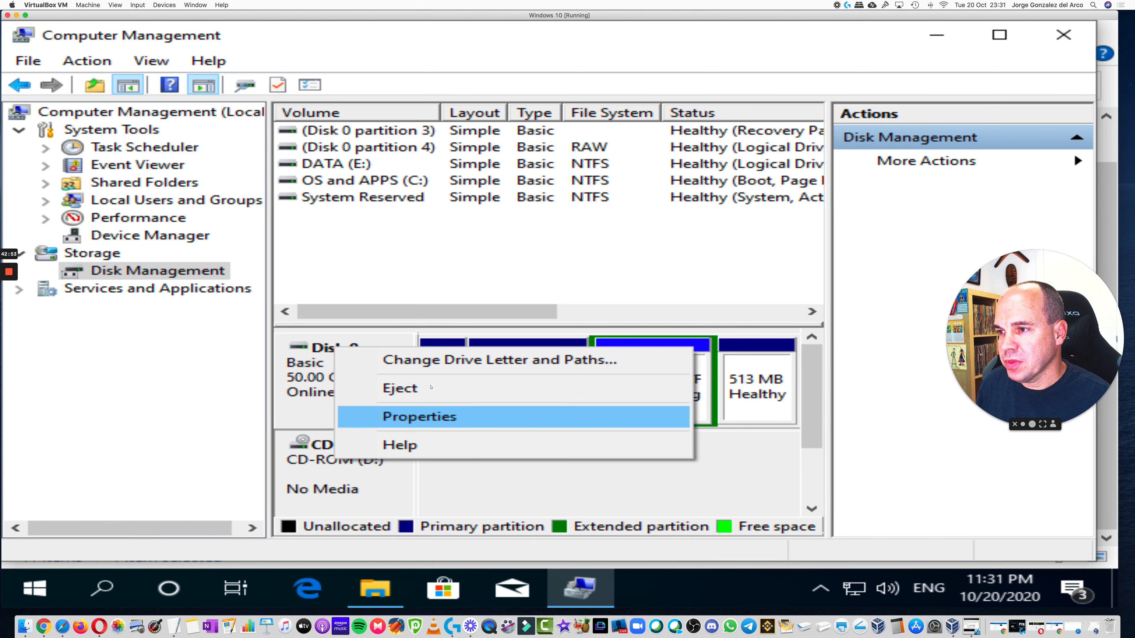
click(442, 360)
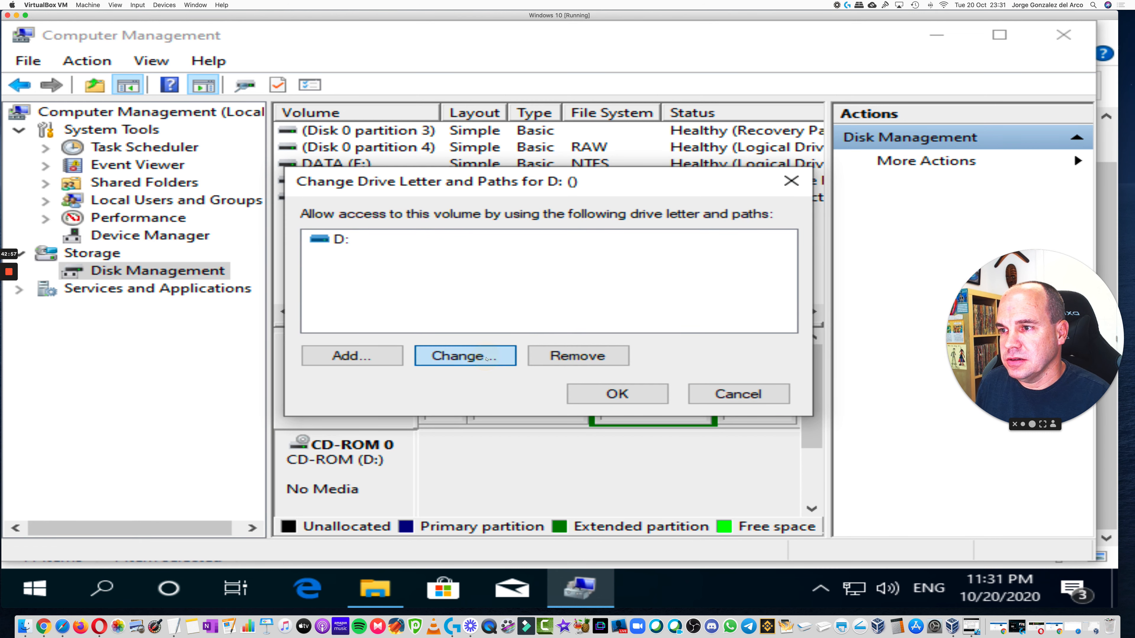
click(486, 360)
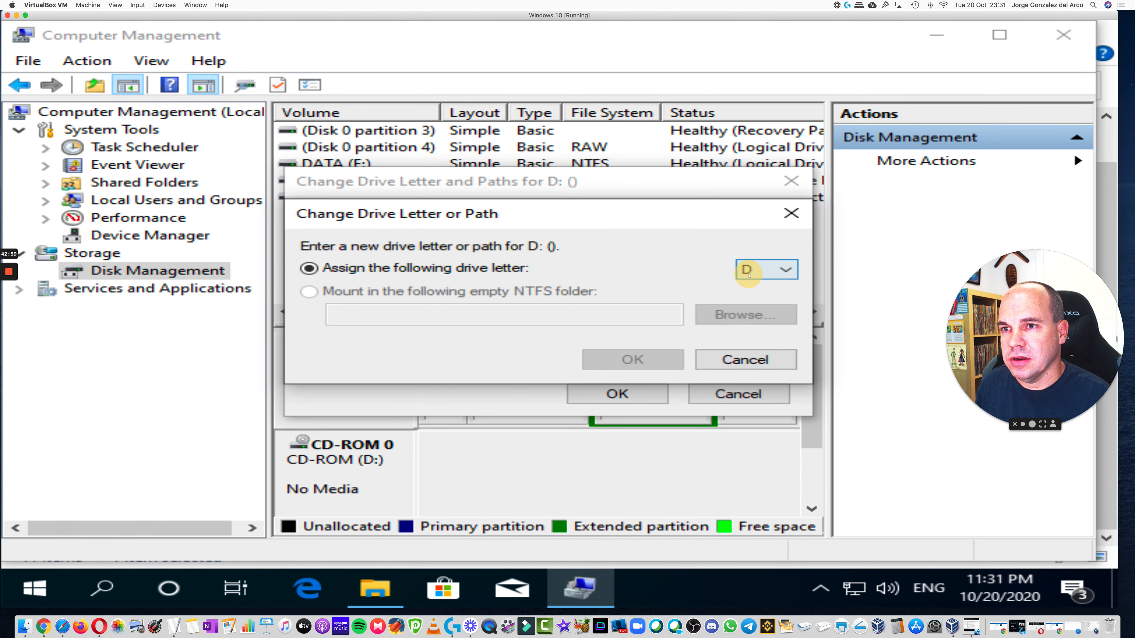
click(749, 270)
click(751, 325)
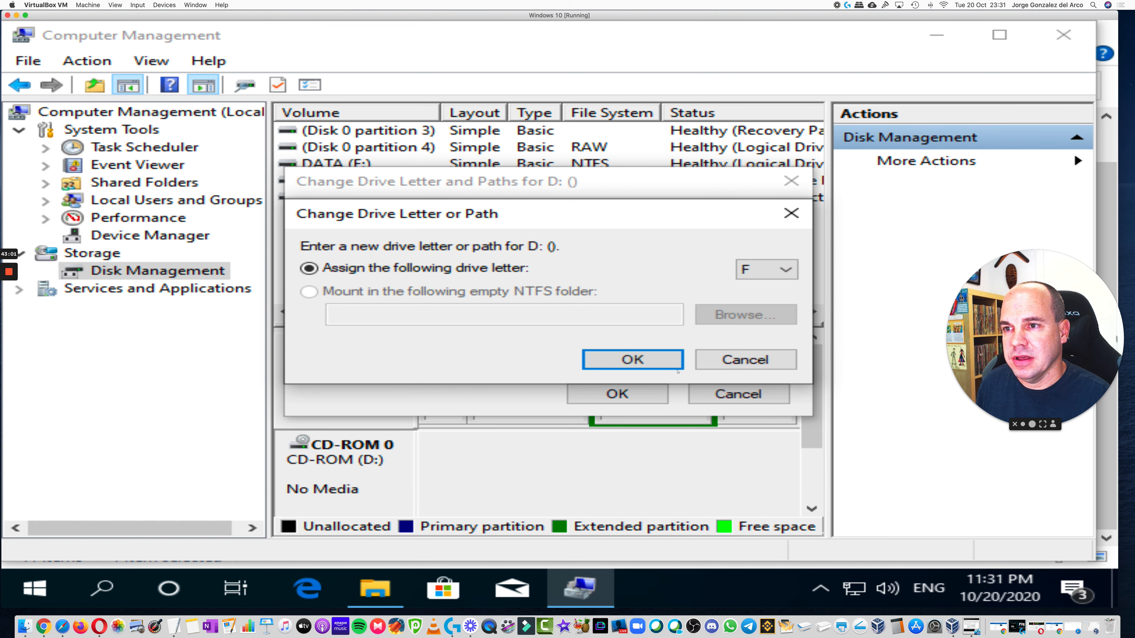
click(644, 363)
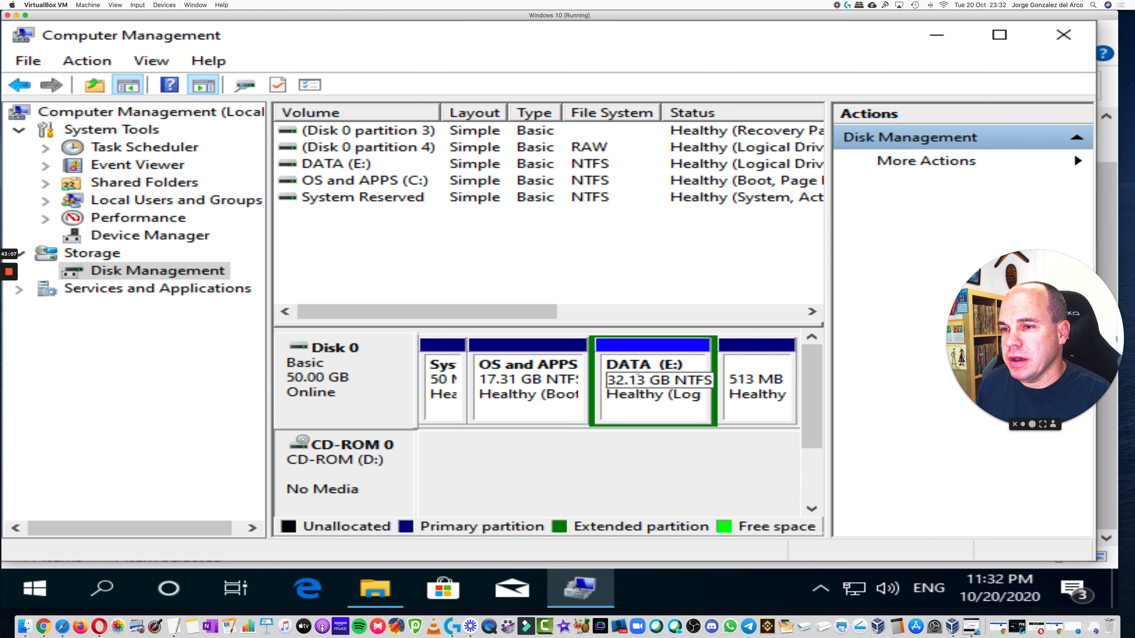
- Change the DATA volume's drive letter to D and accept the drive-letter warning
click(653, 381)
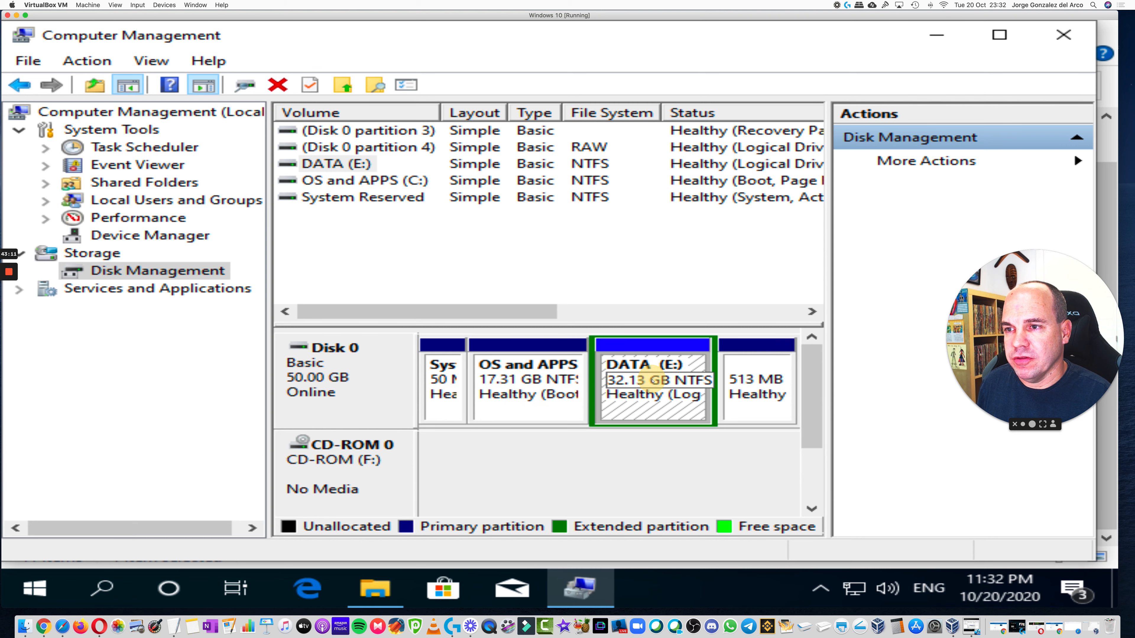
right_click(653, 381)
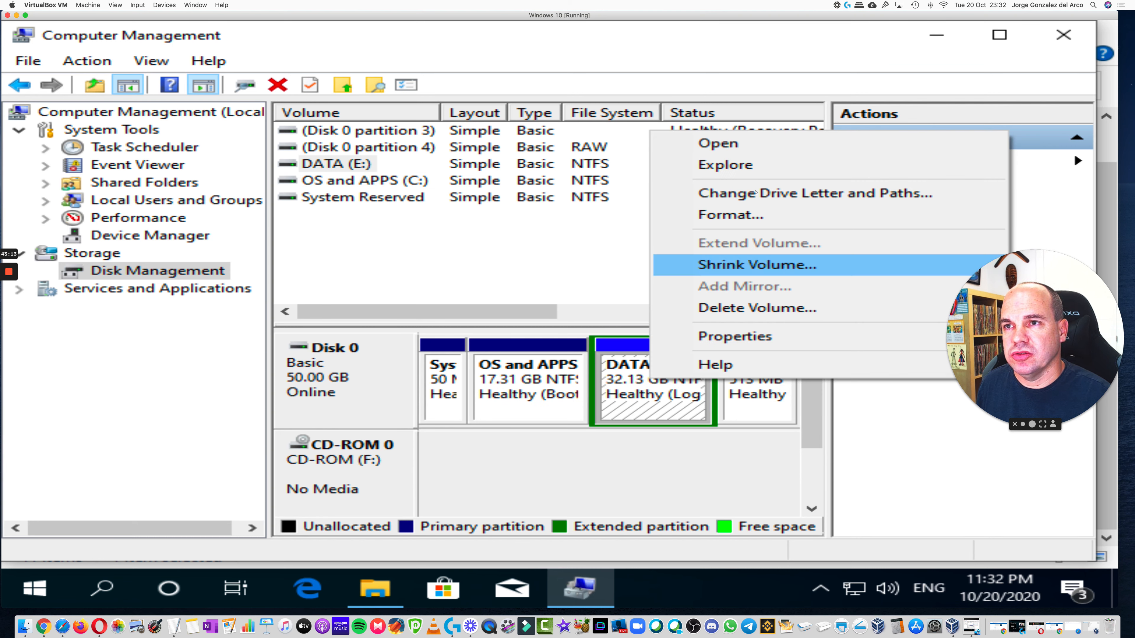
click(742, 192)
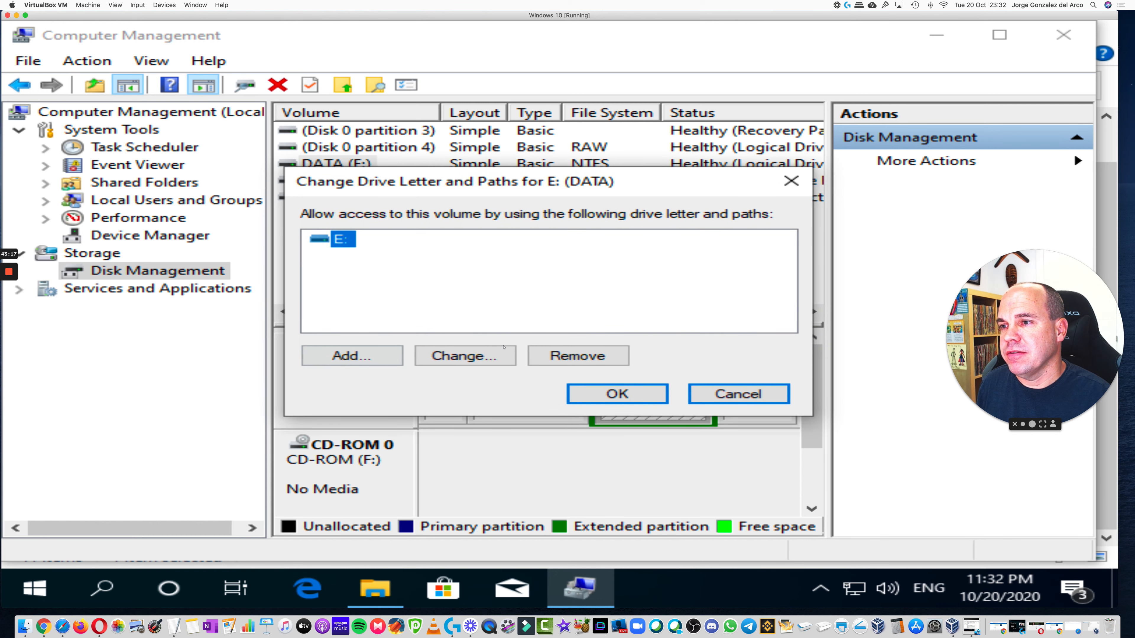
click(499, 354)
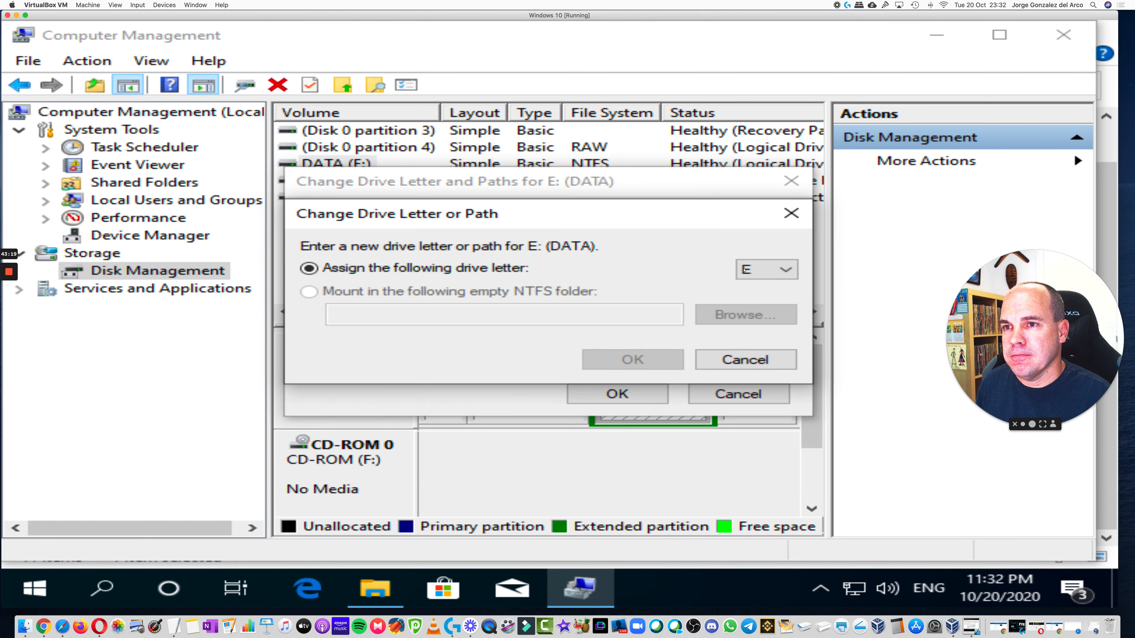
click(766, 269)
click(762, 308)
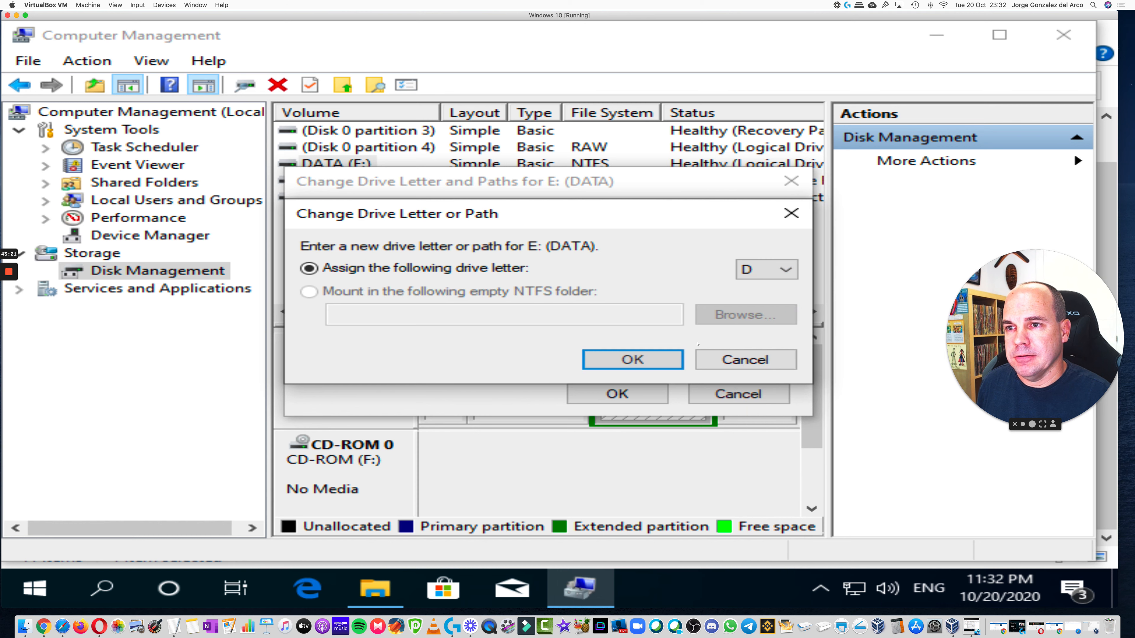
click(660, 356)
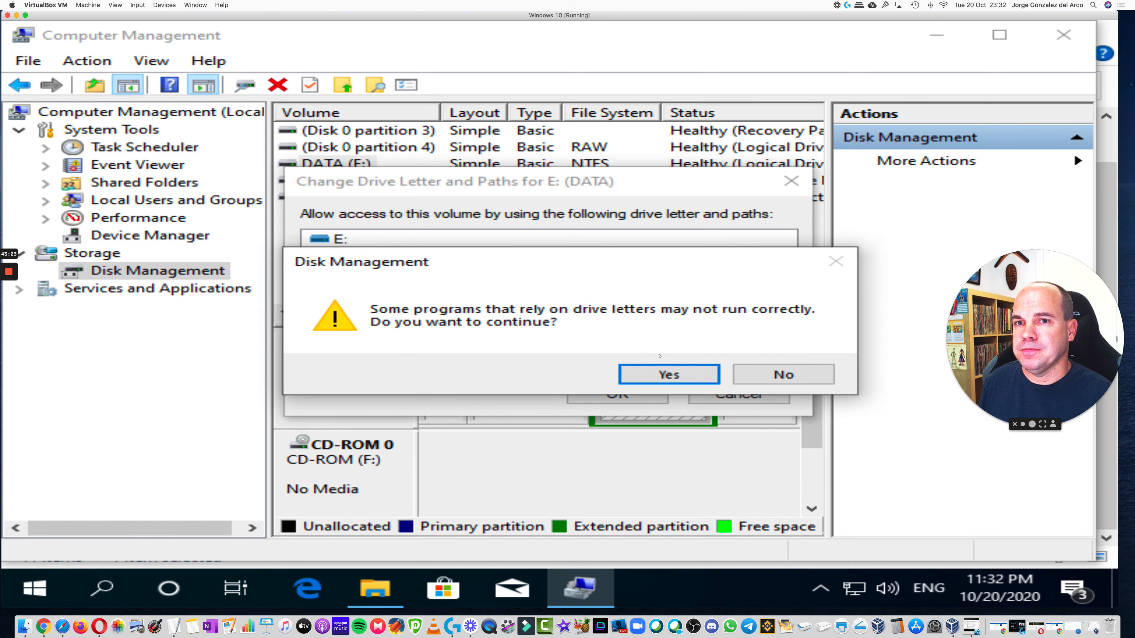
click(670, 378)
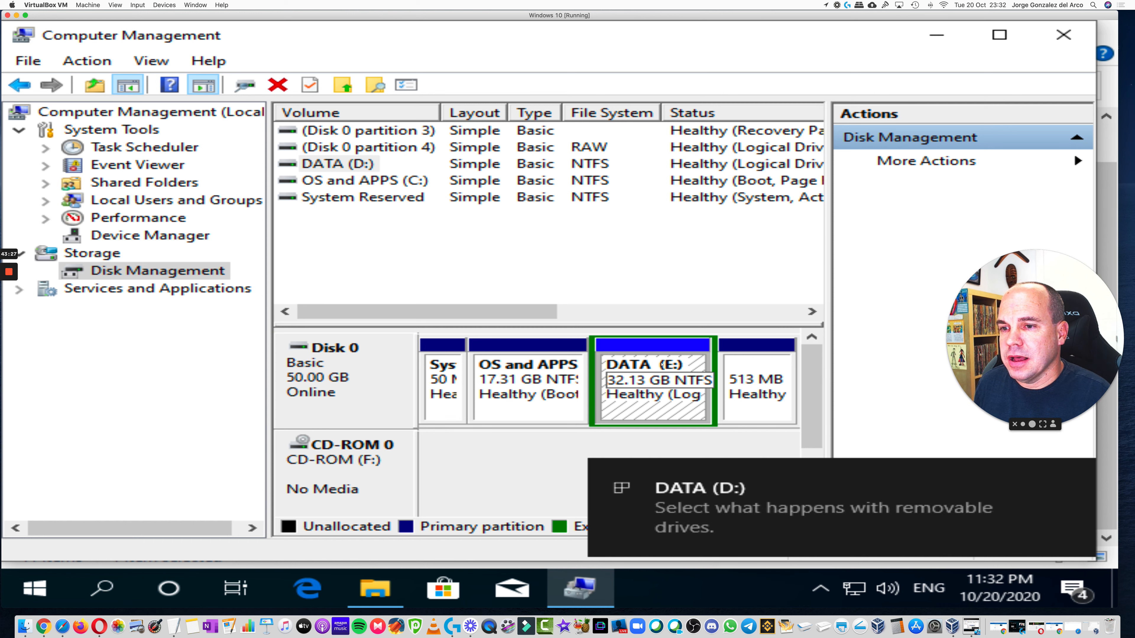
- Change the CD-ROM drive's letter to E and accept the drive-letter warning
right_click(353, 474)
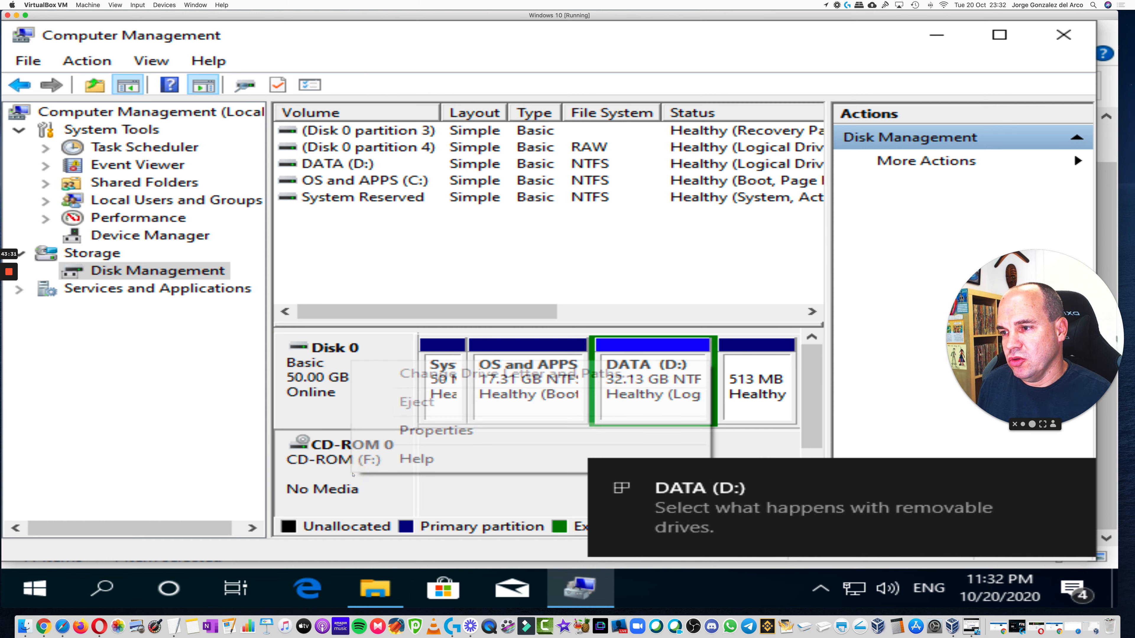
click(463, 374)
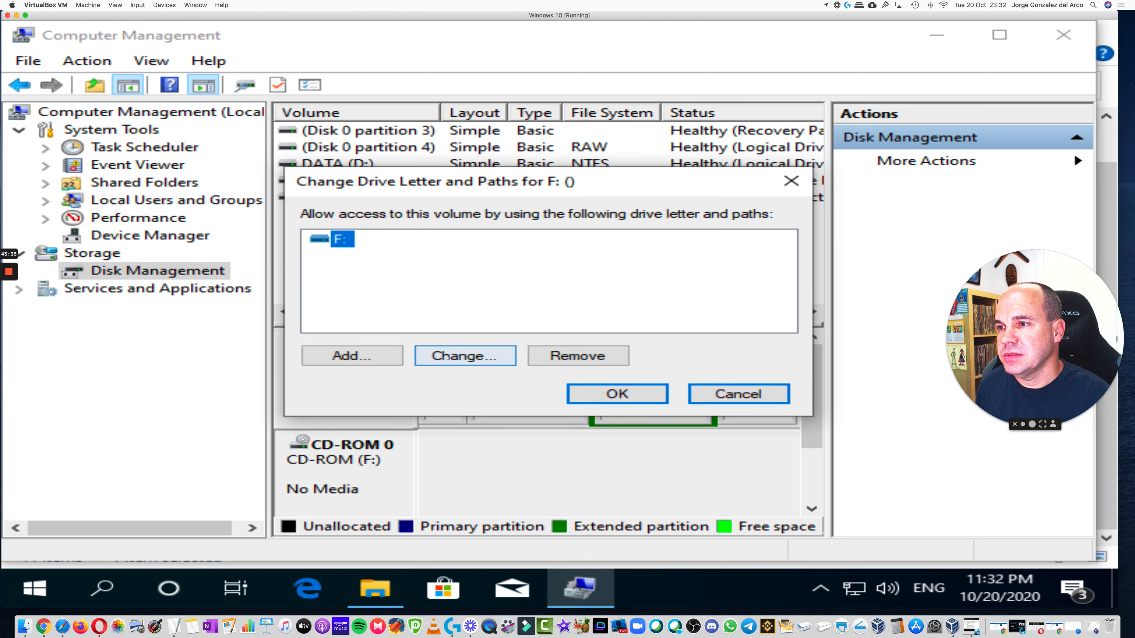
click(478, 354)
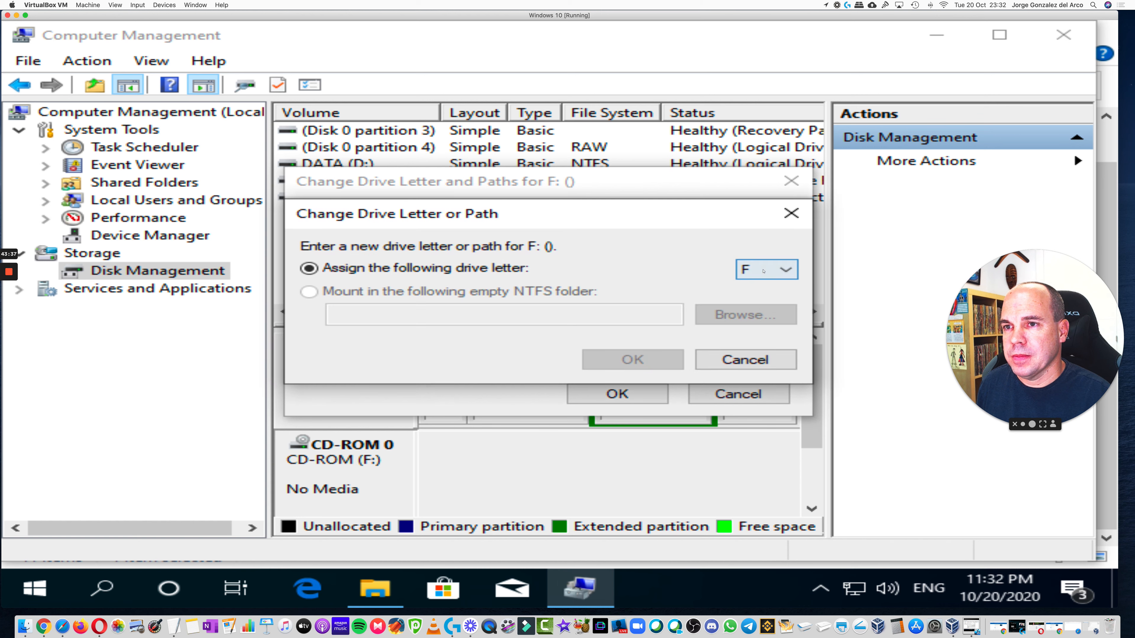
click(768, 269)
click(756, 313)
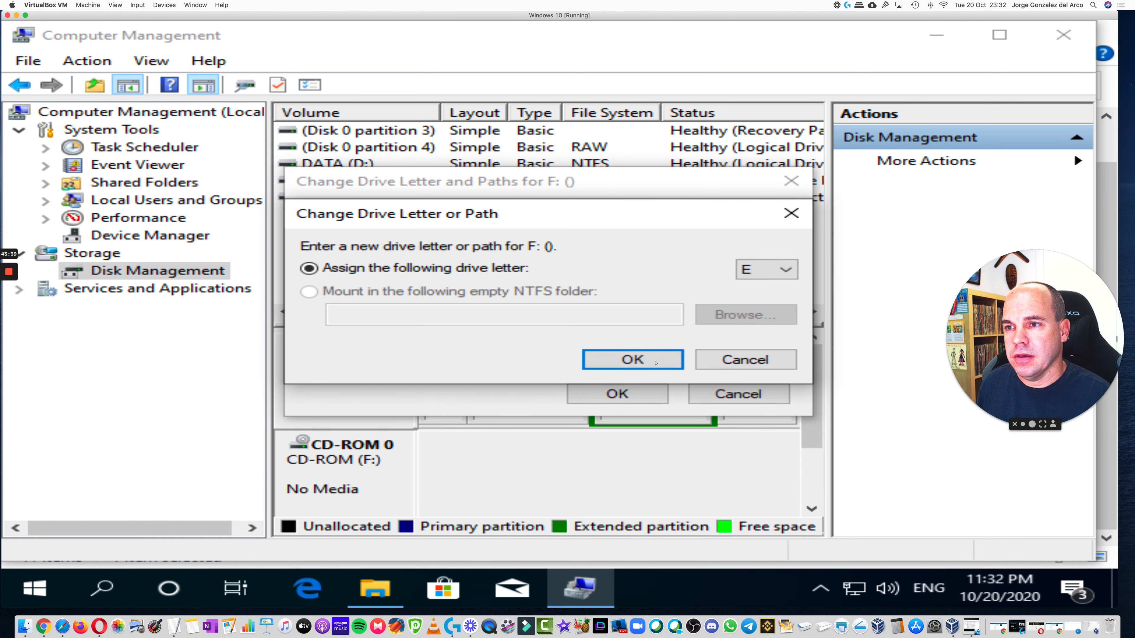
click(652, 365)
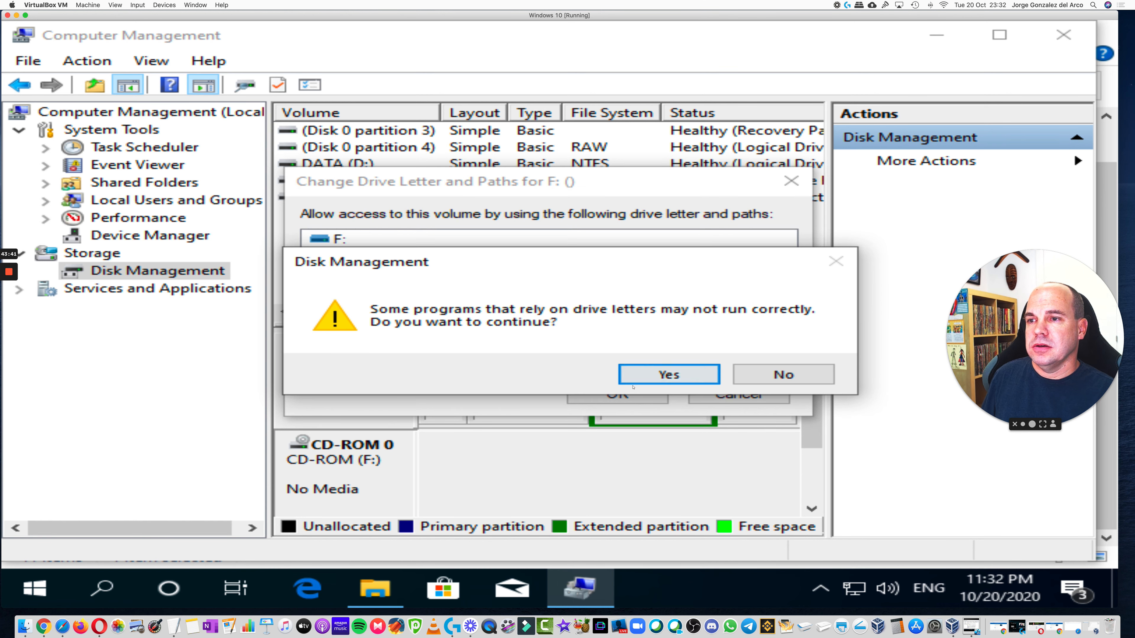
click(647, 377)
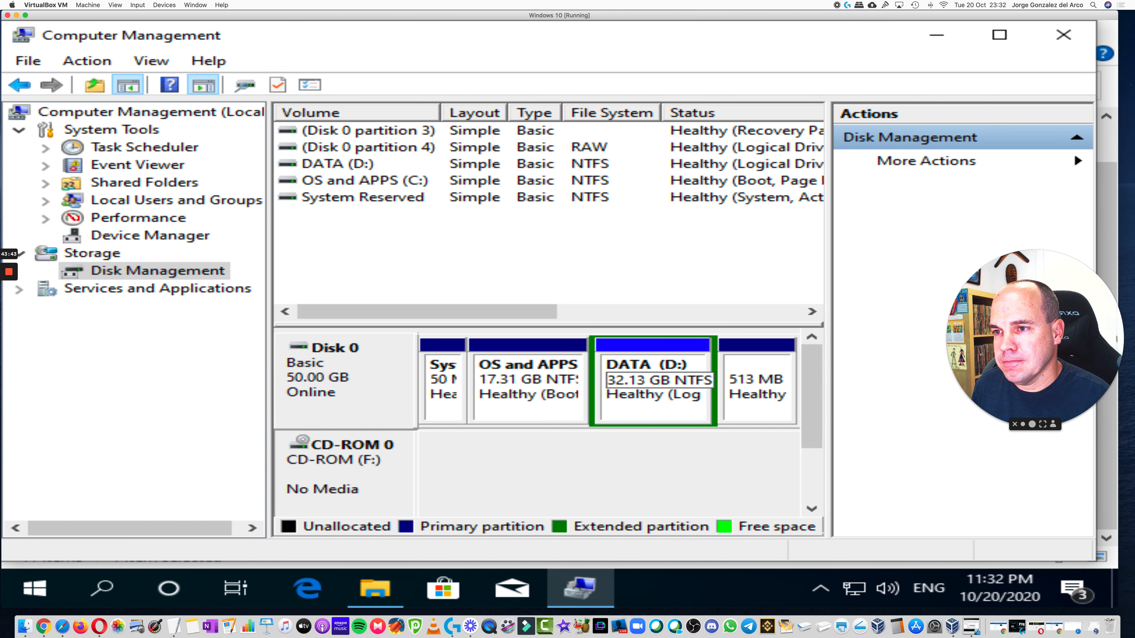
- Check the OS and APPS and DATA drives in This PC, and close the File Explorer and Computer Management windows
click(377, 589)
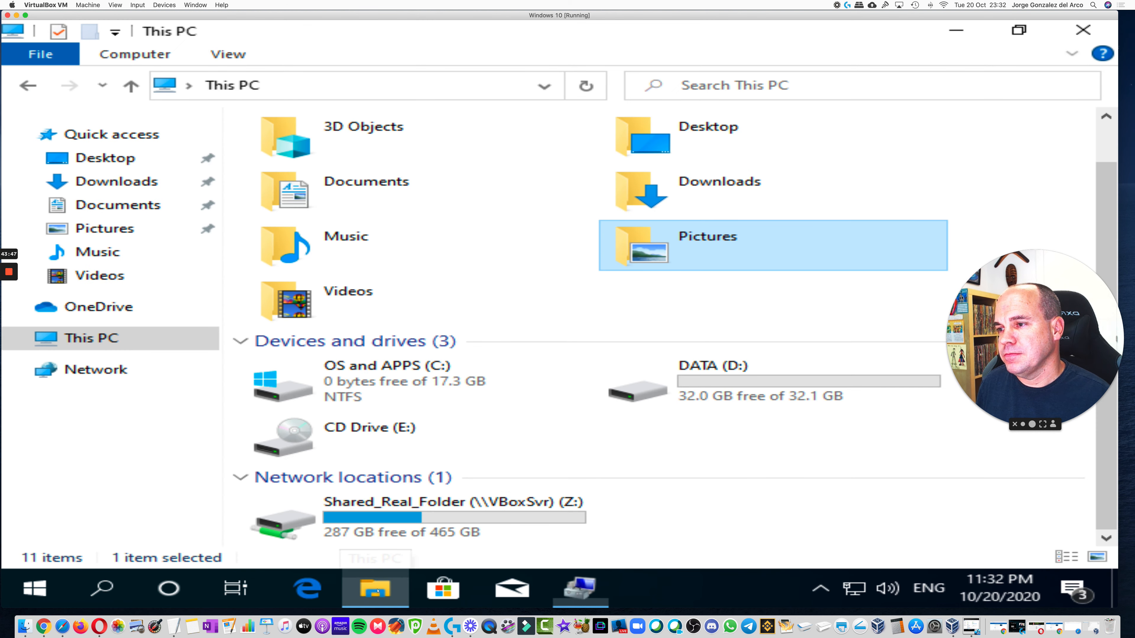
click(423, 377)
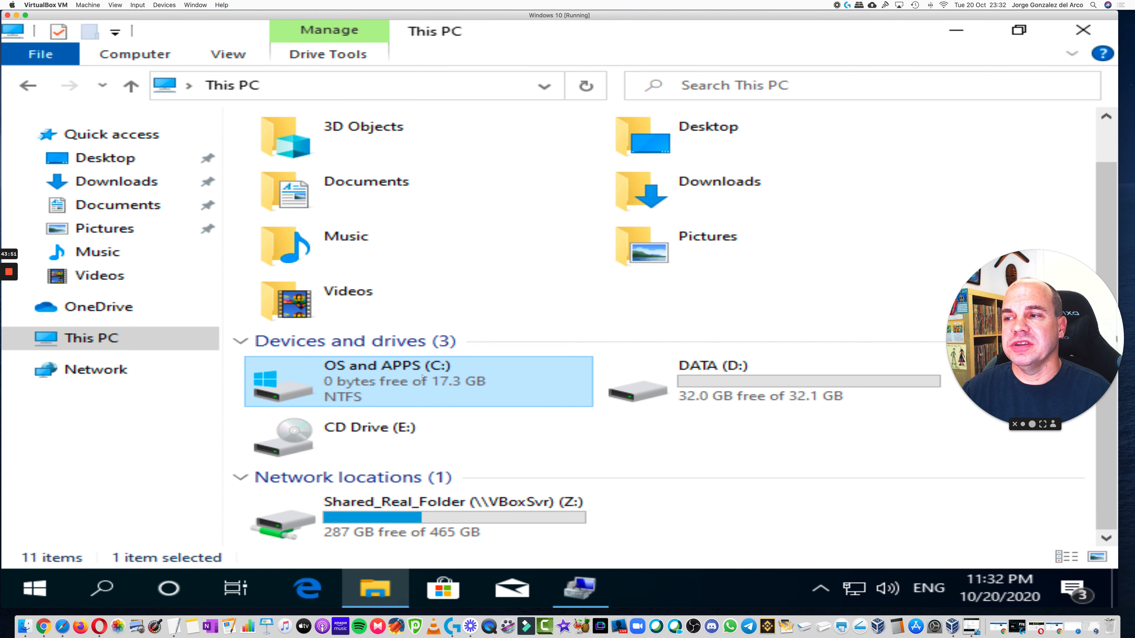
click(743, 380)
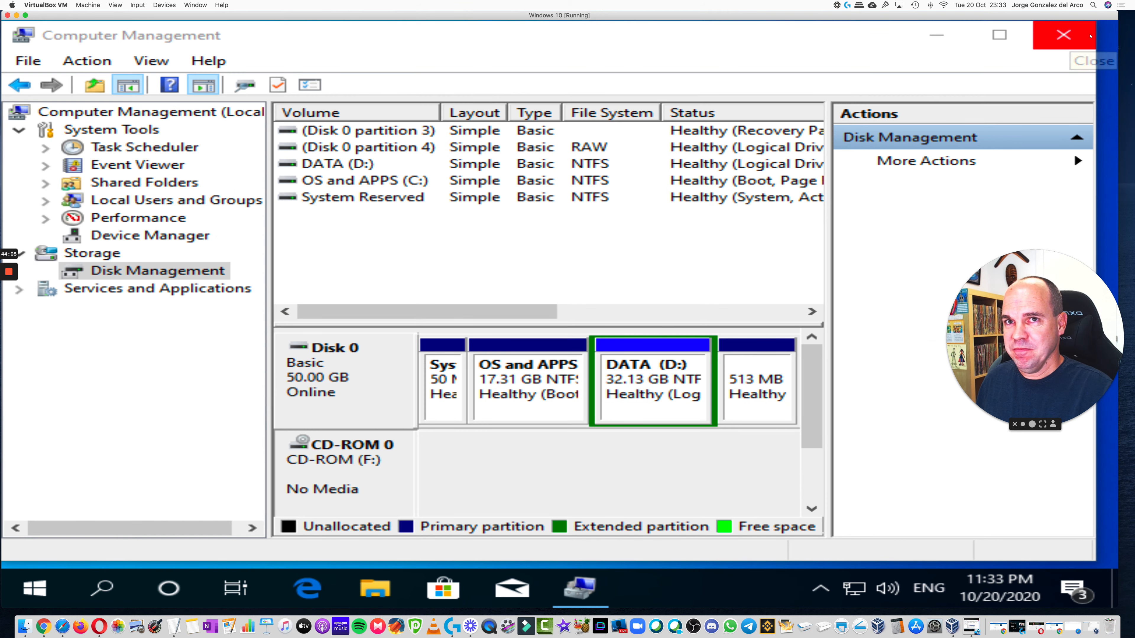
click(1080, 38)
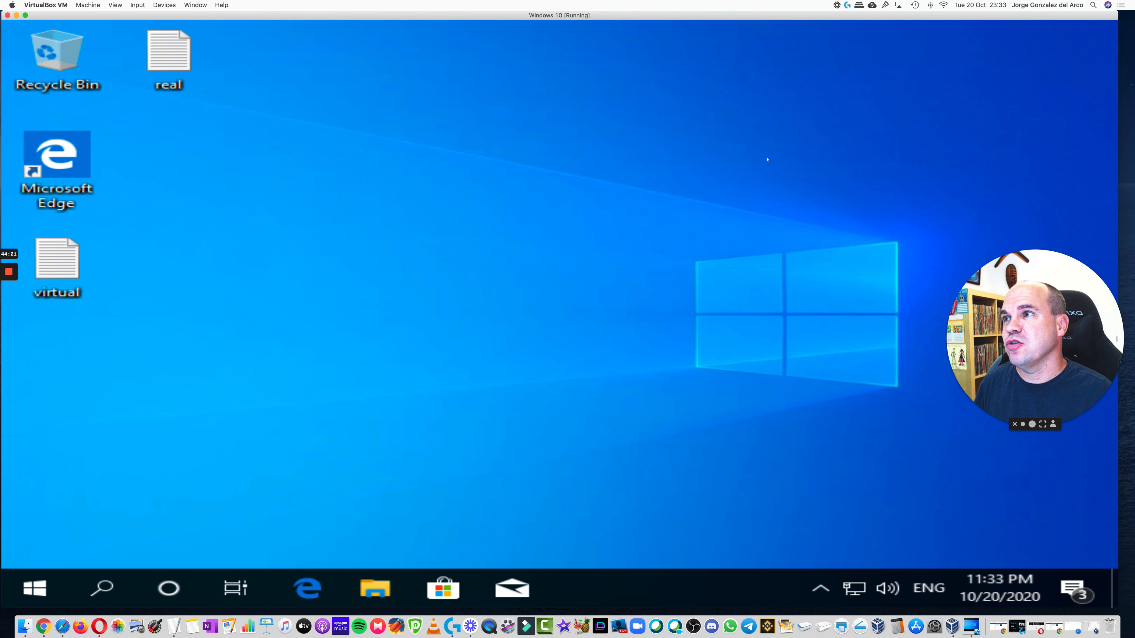
- Take a snapshot of the running Windows 10 virtual machine named "Post Installation"
click(91, 6)
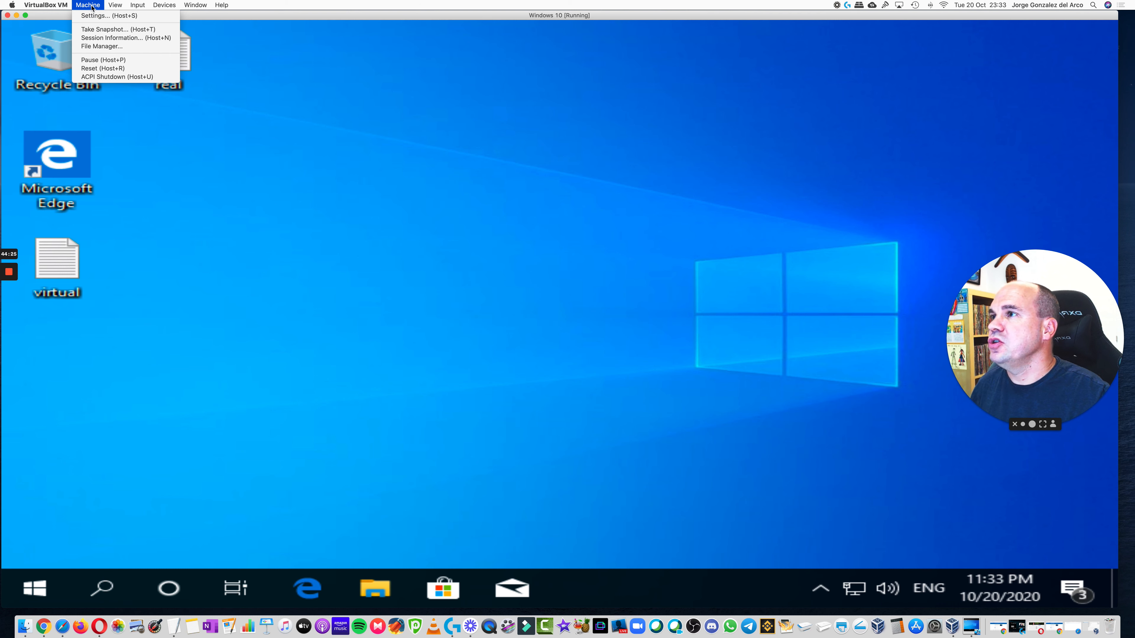
click(122, 30)
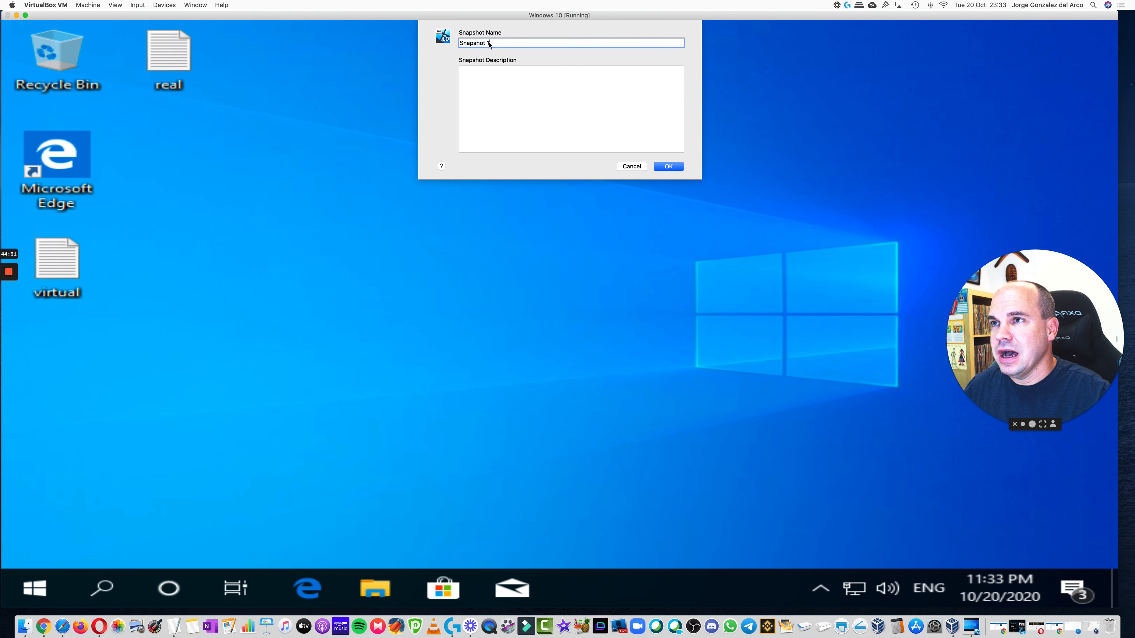
drag(490, 42, 454, 45)
text(Po)
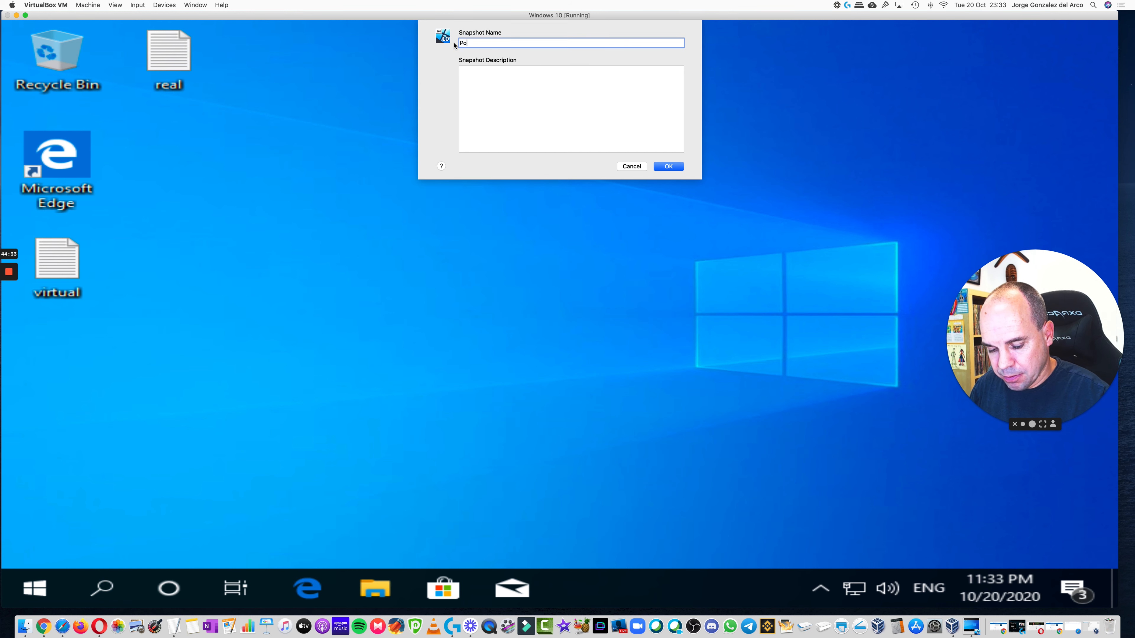
text(st Install)
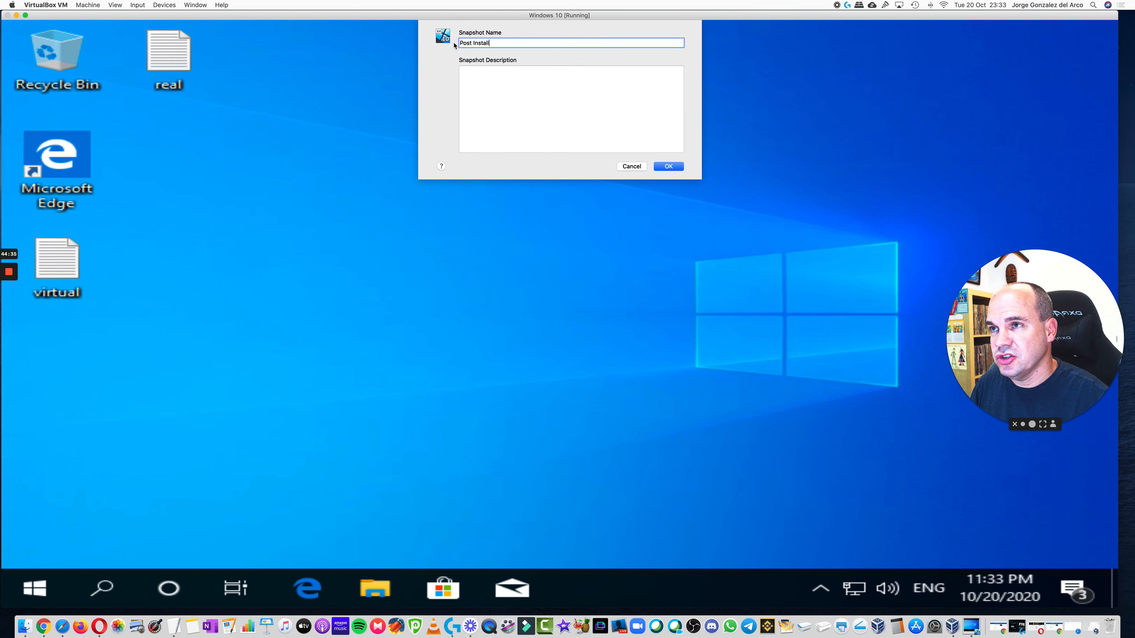
text(ation)
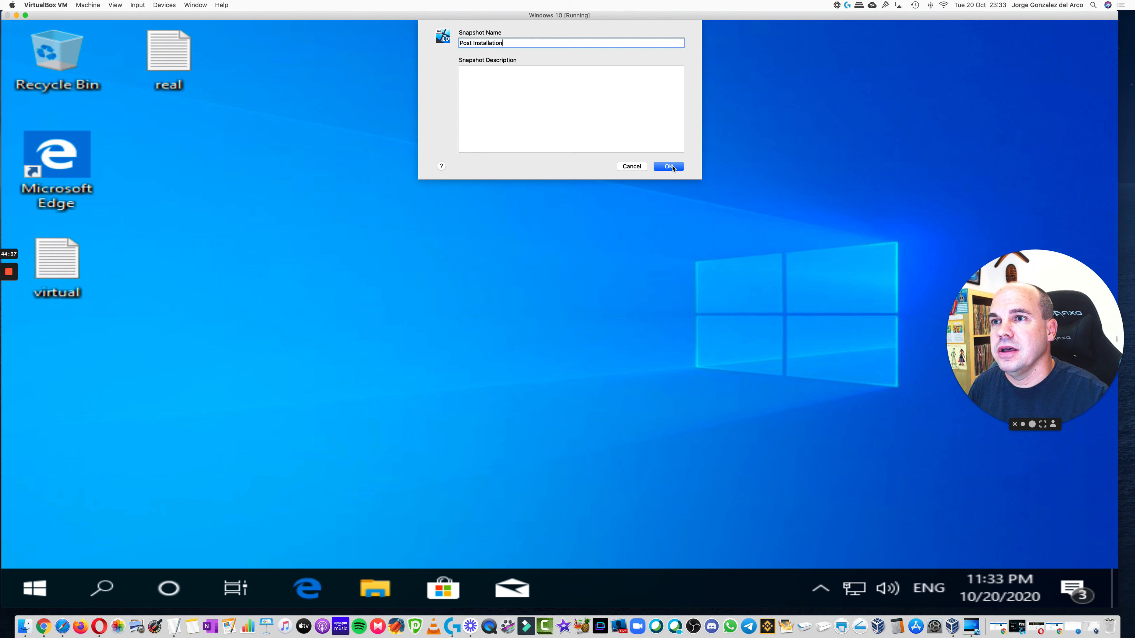
click(669, 166)
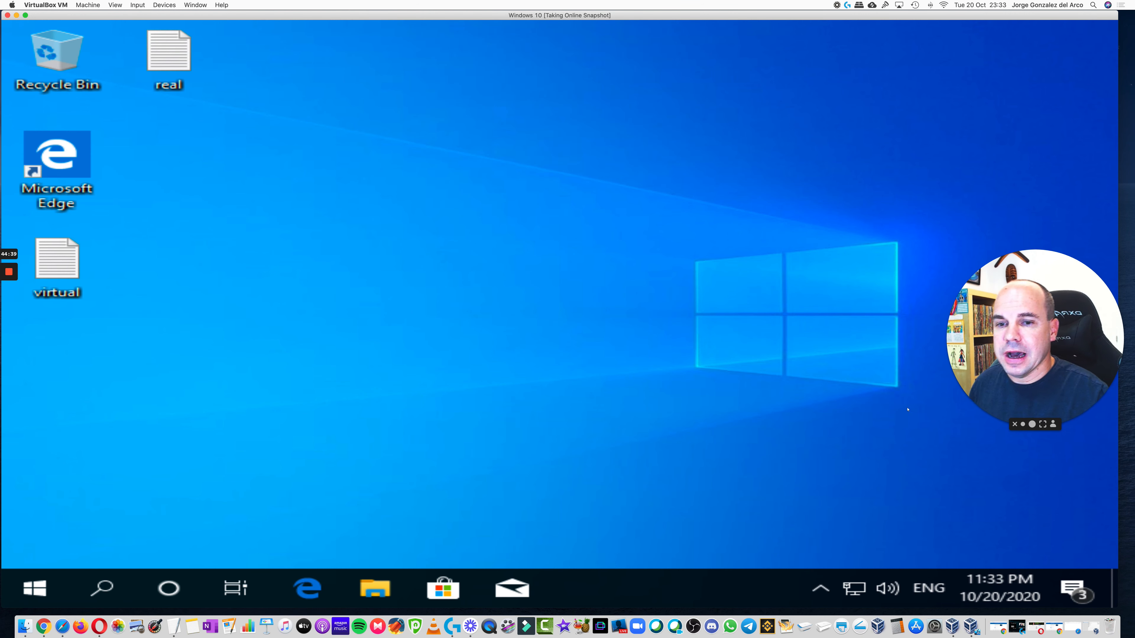
- Switch to Oracle VM VirtualBox Manager and display the snapshots of the Windows 10 virtual machine
click(953, 627)
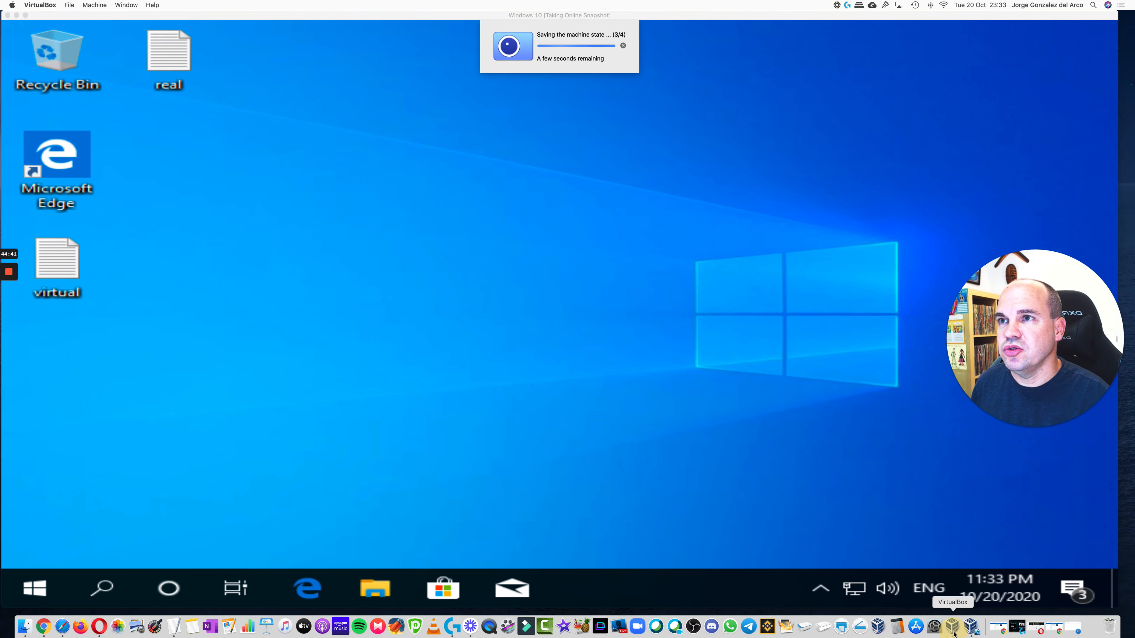
drag(365, 197, 379, 80)
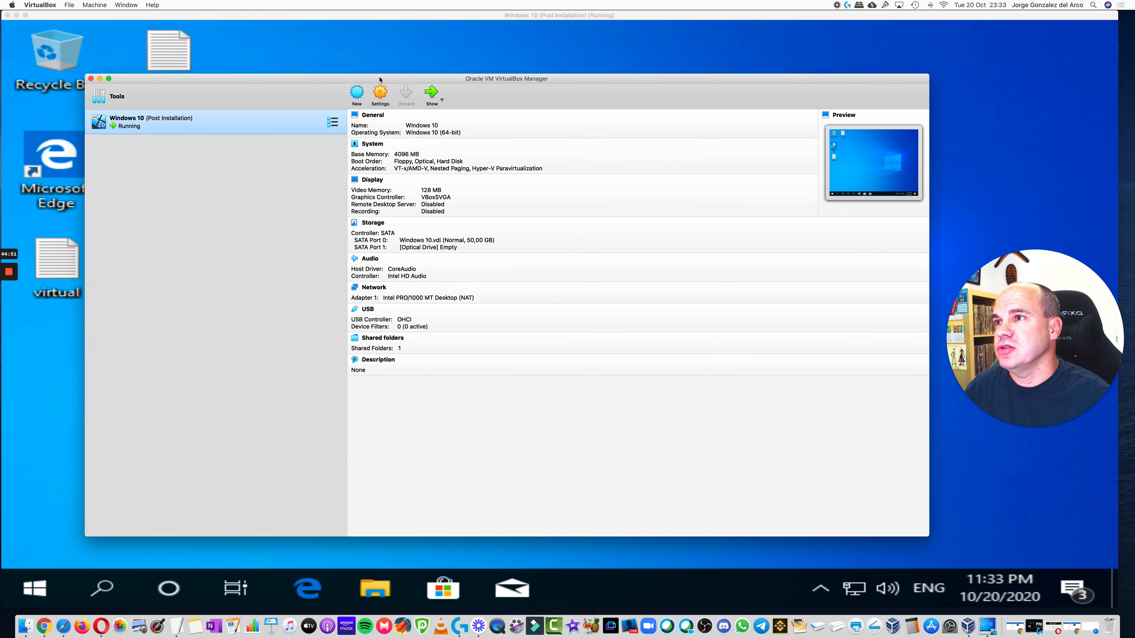
click(333, 127)
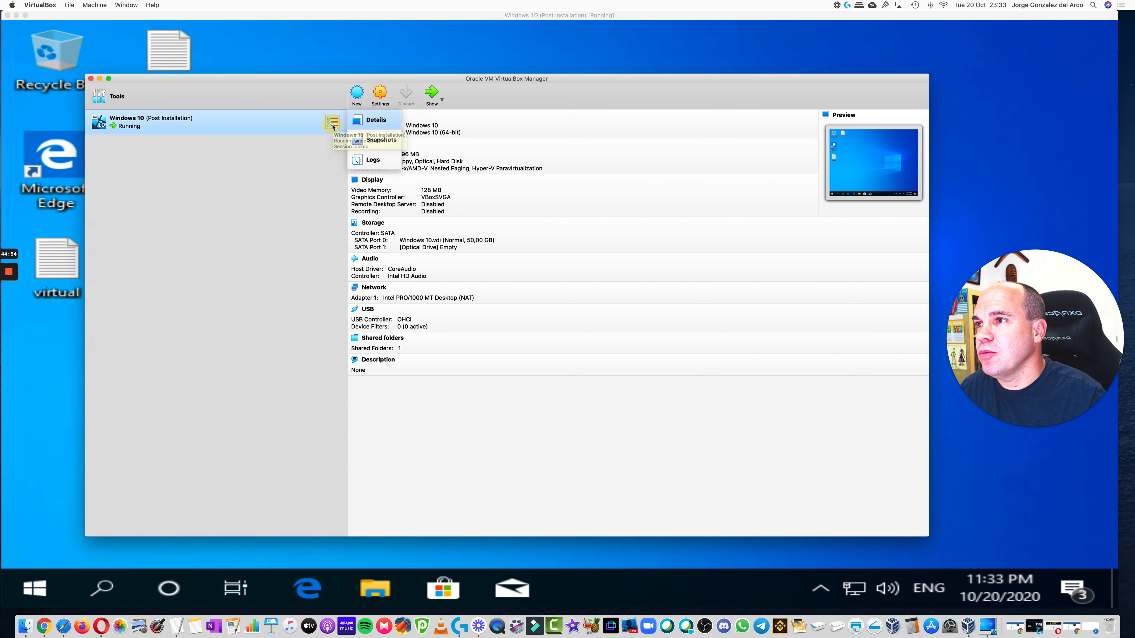
click(378, 140)
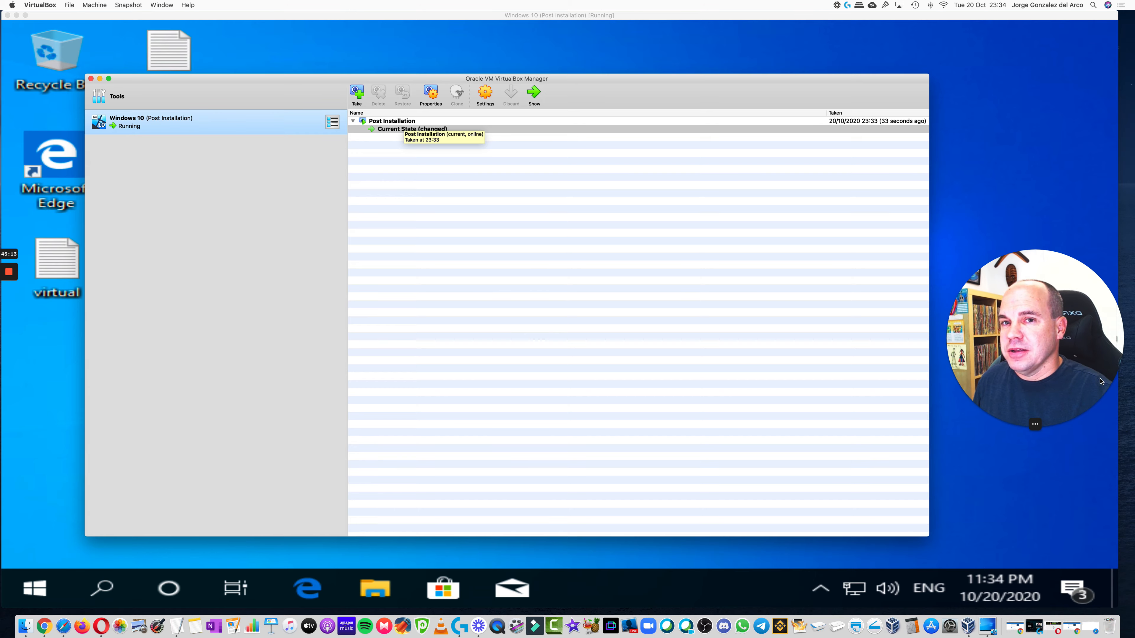
click(1043, 425)
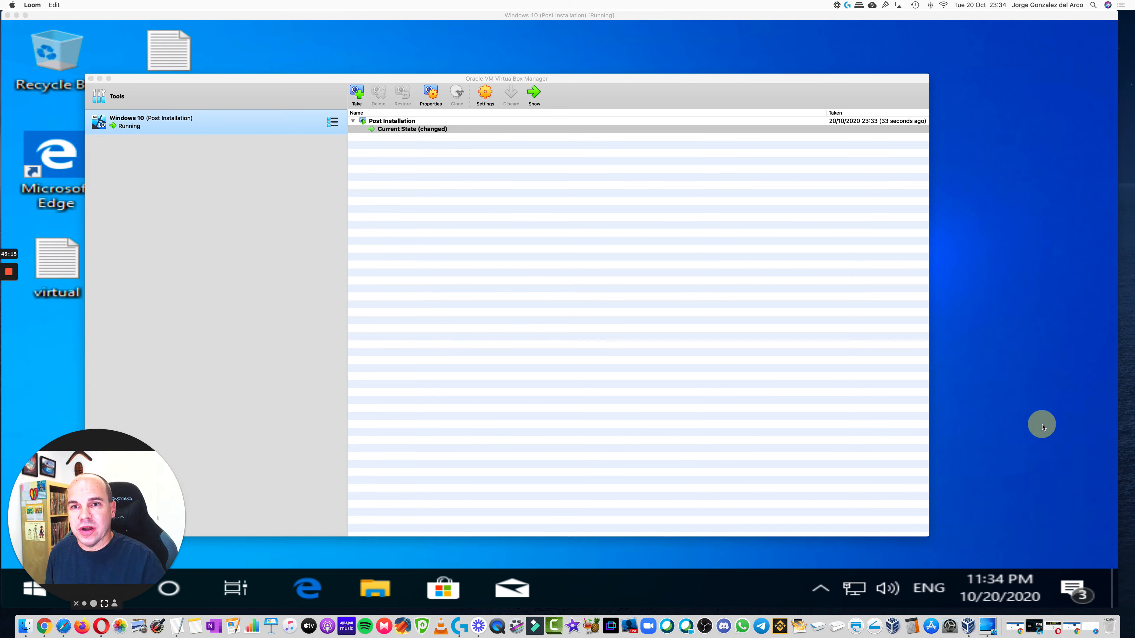